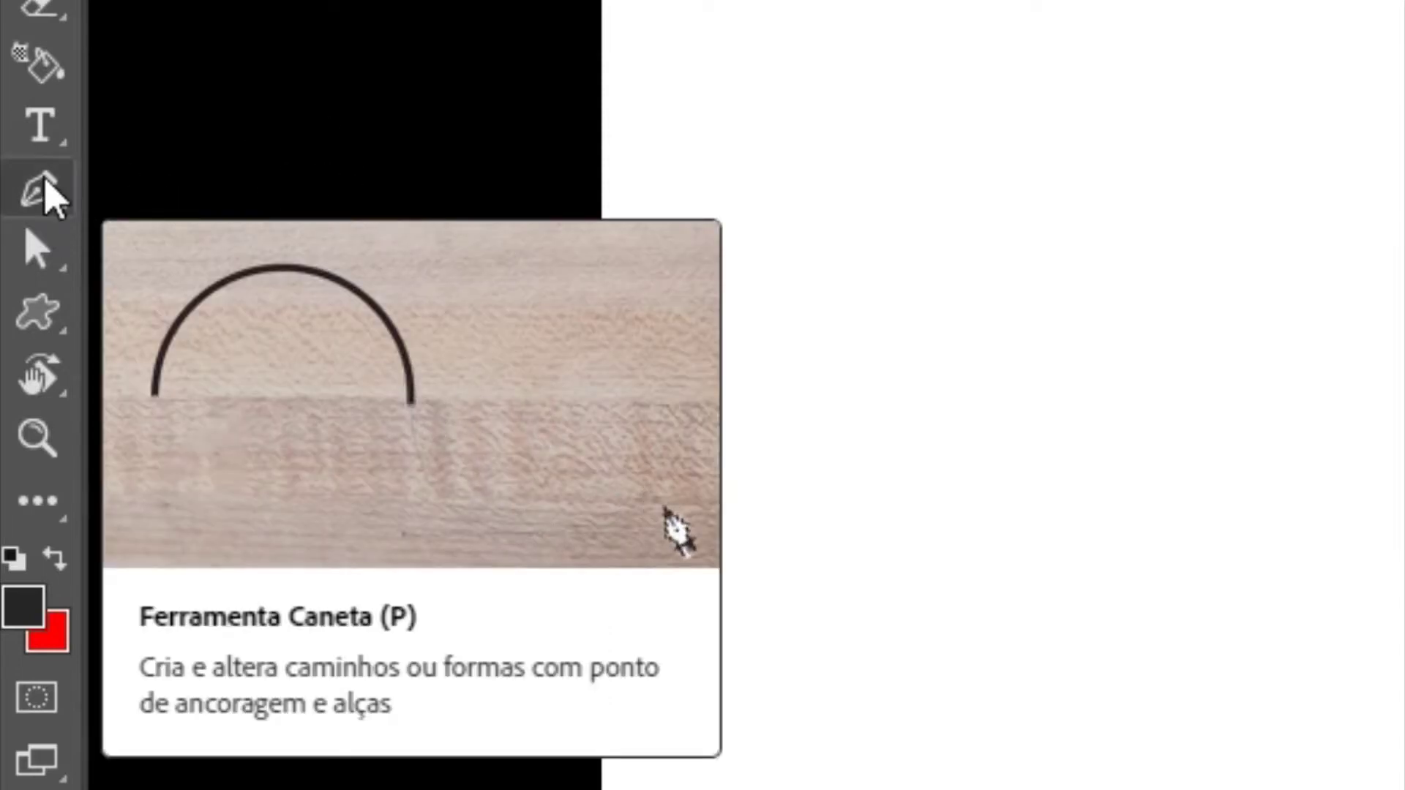
Step: Draw a Pen-tool wave across the lower canvas, past the right edge and below the bottom
click(43, 184)
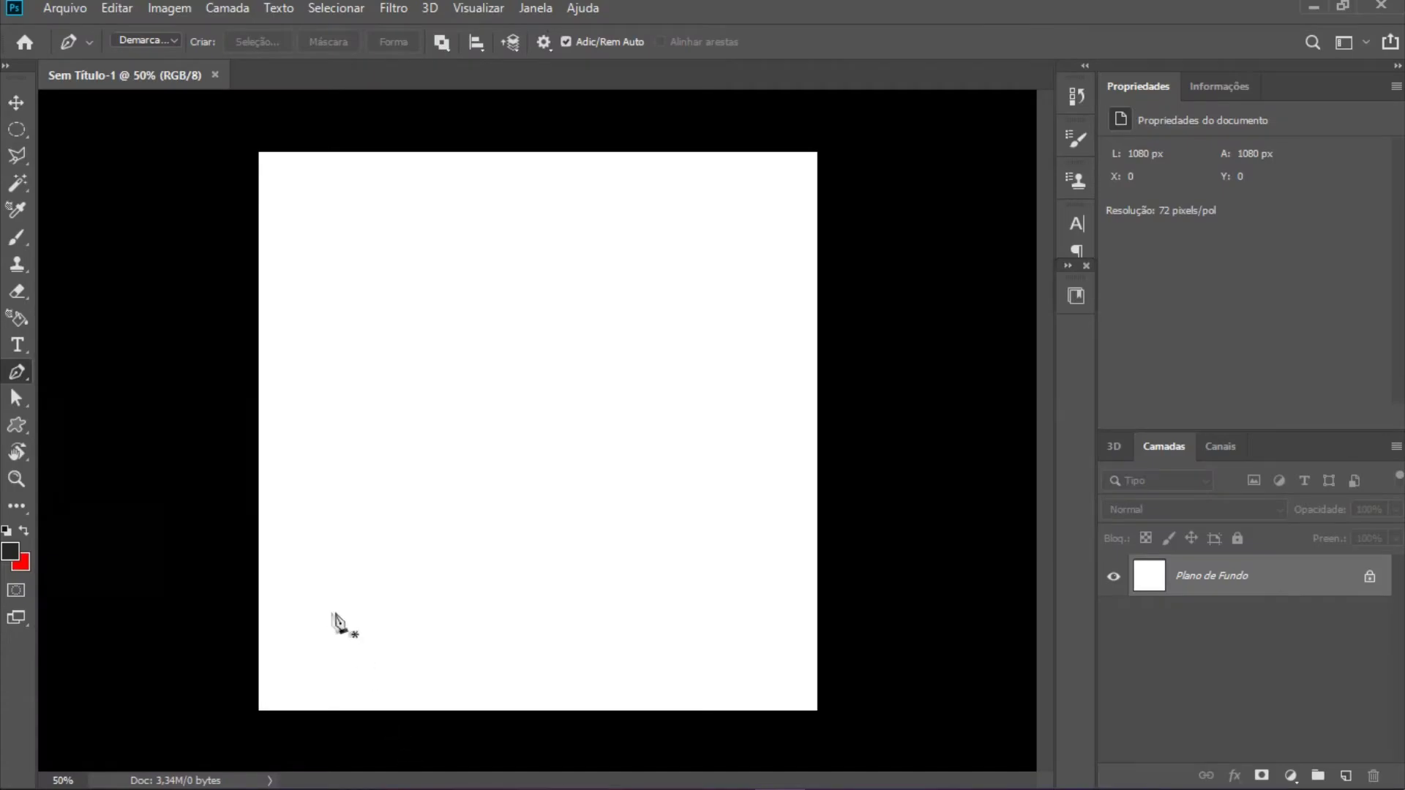
click(243, 496)
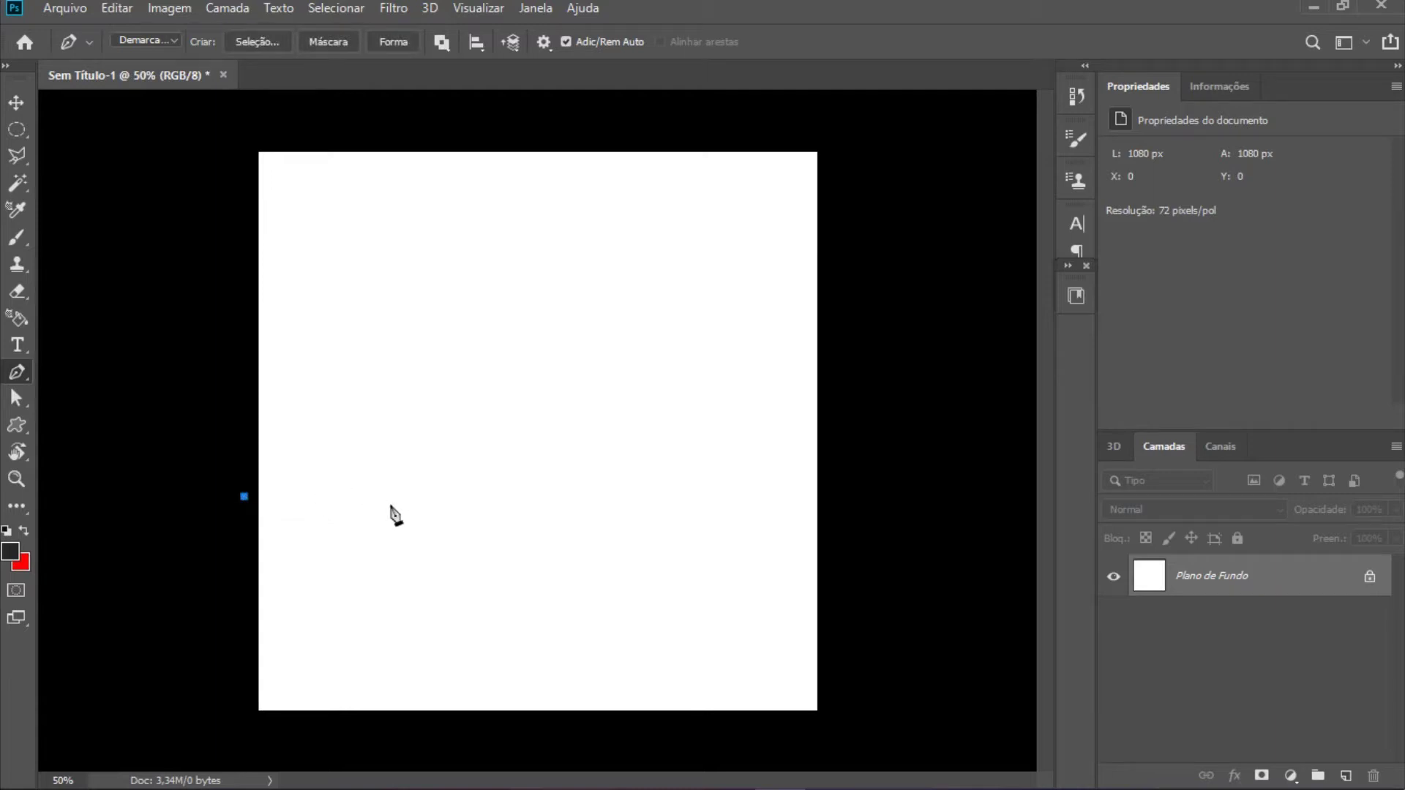
drag(410, 525, 491, 626)
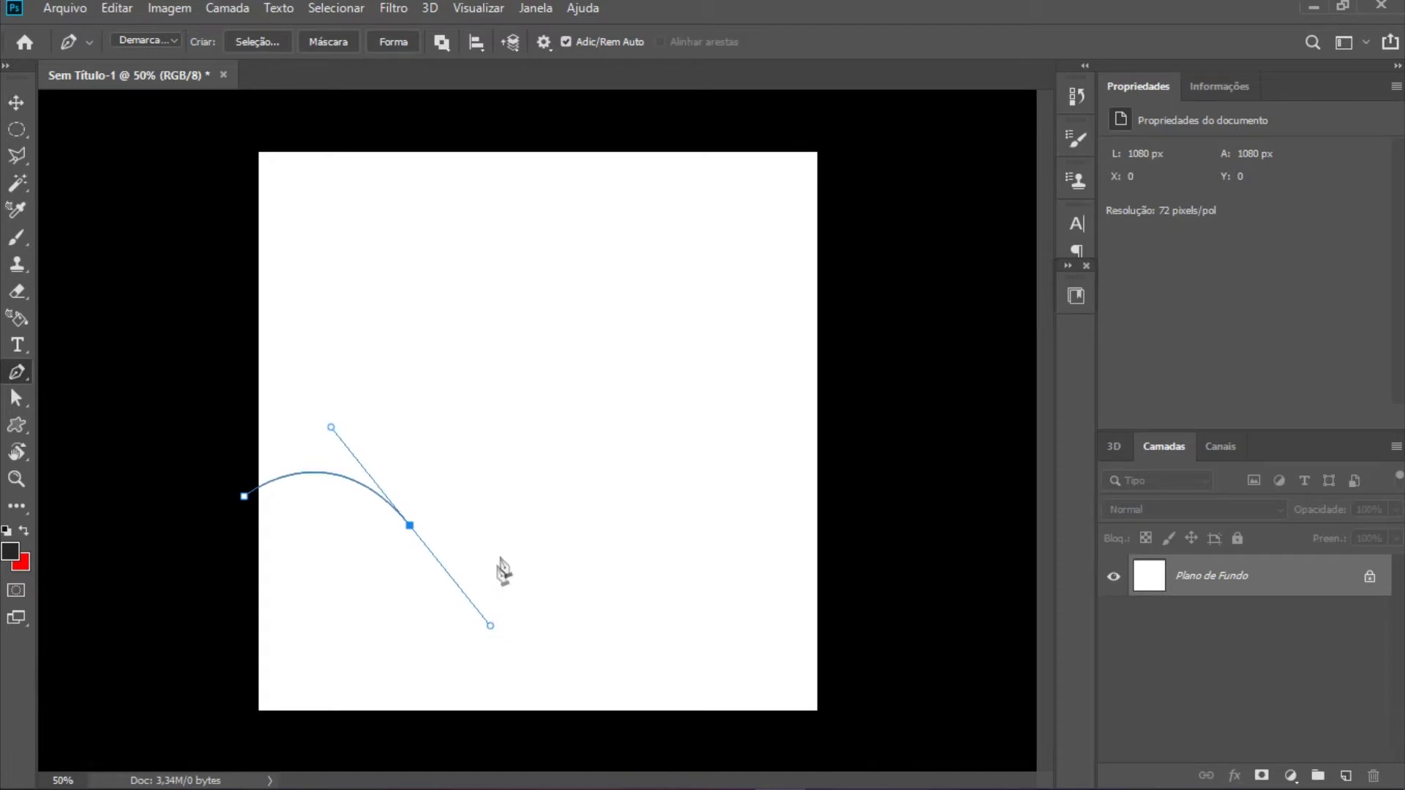
click(550, 520)
drag(561, 520, 565, 486)
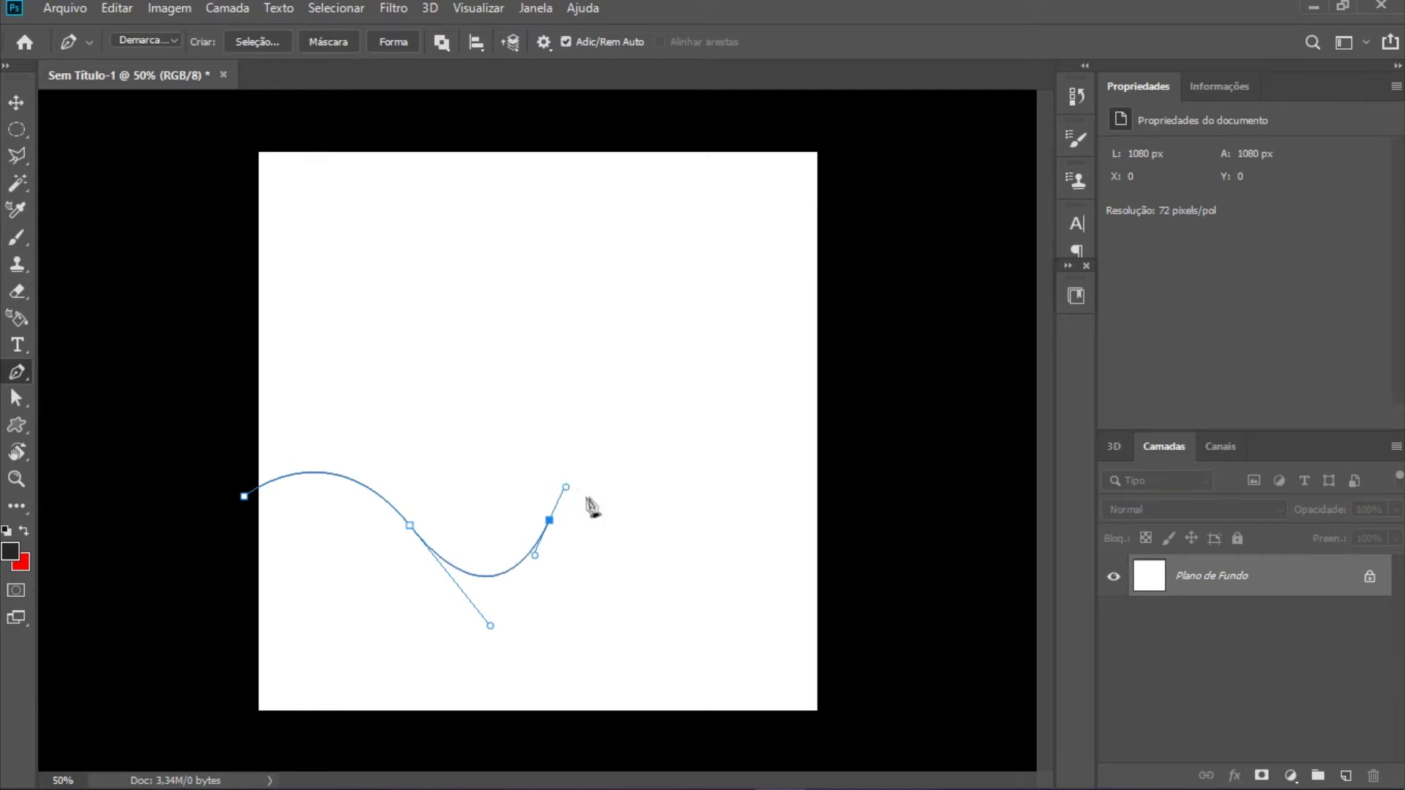
drag(670, 509, 700, 564)
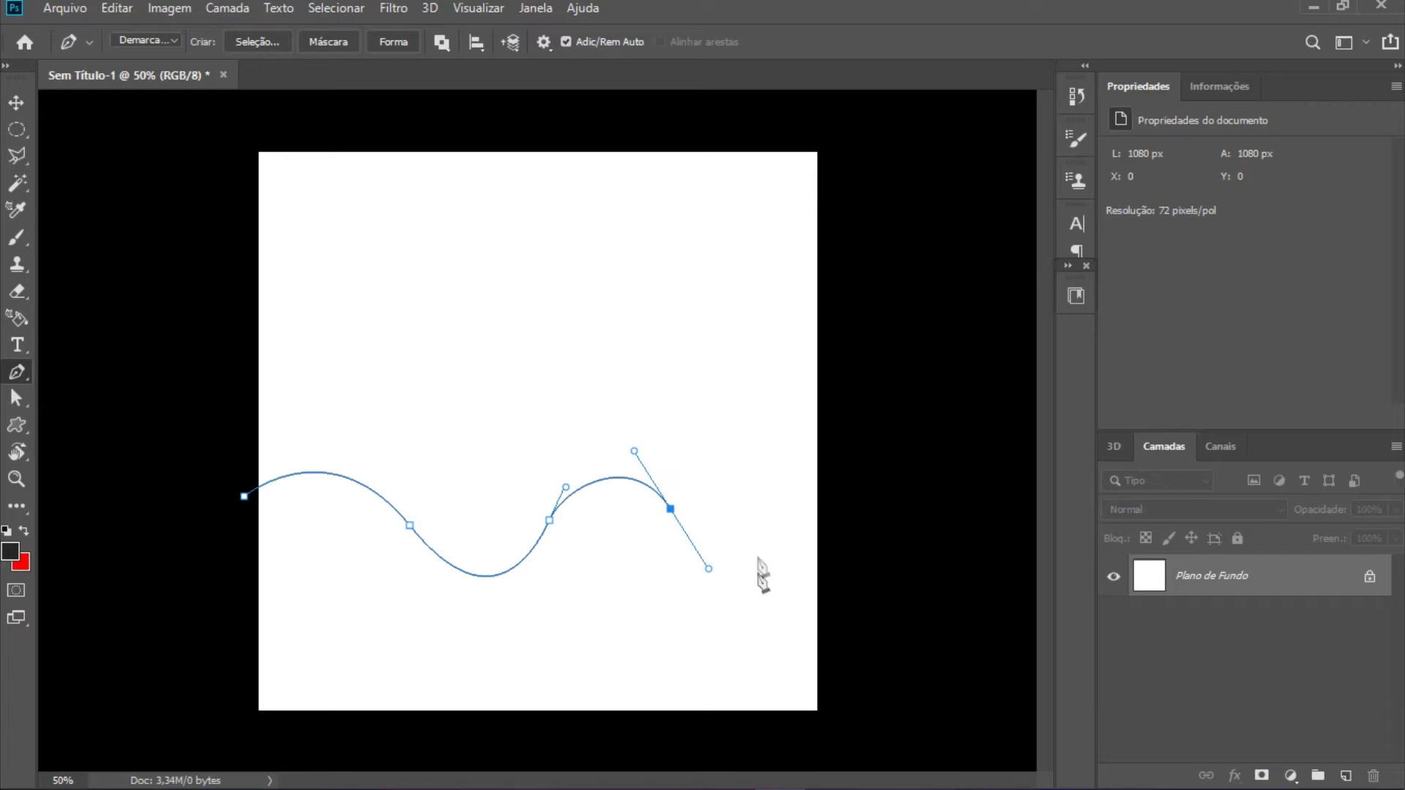
drag(765, 528, 781, 519)
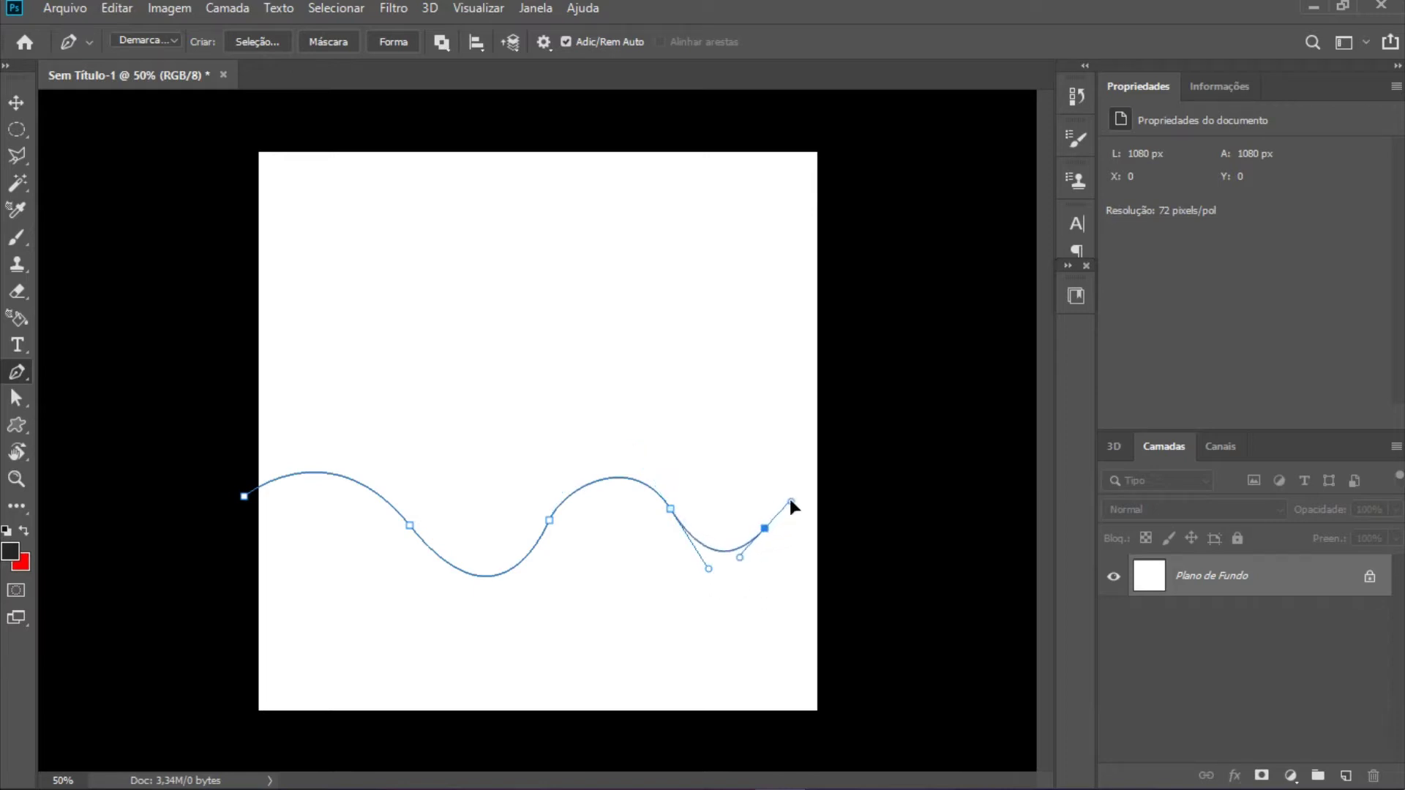
drag(882, 528, 931, 603)
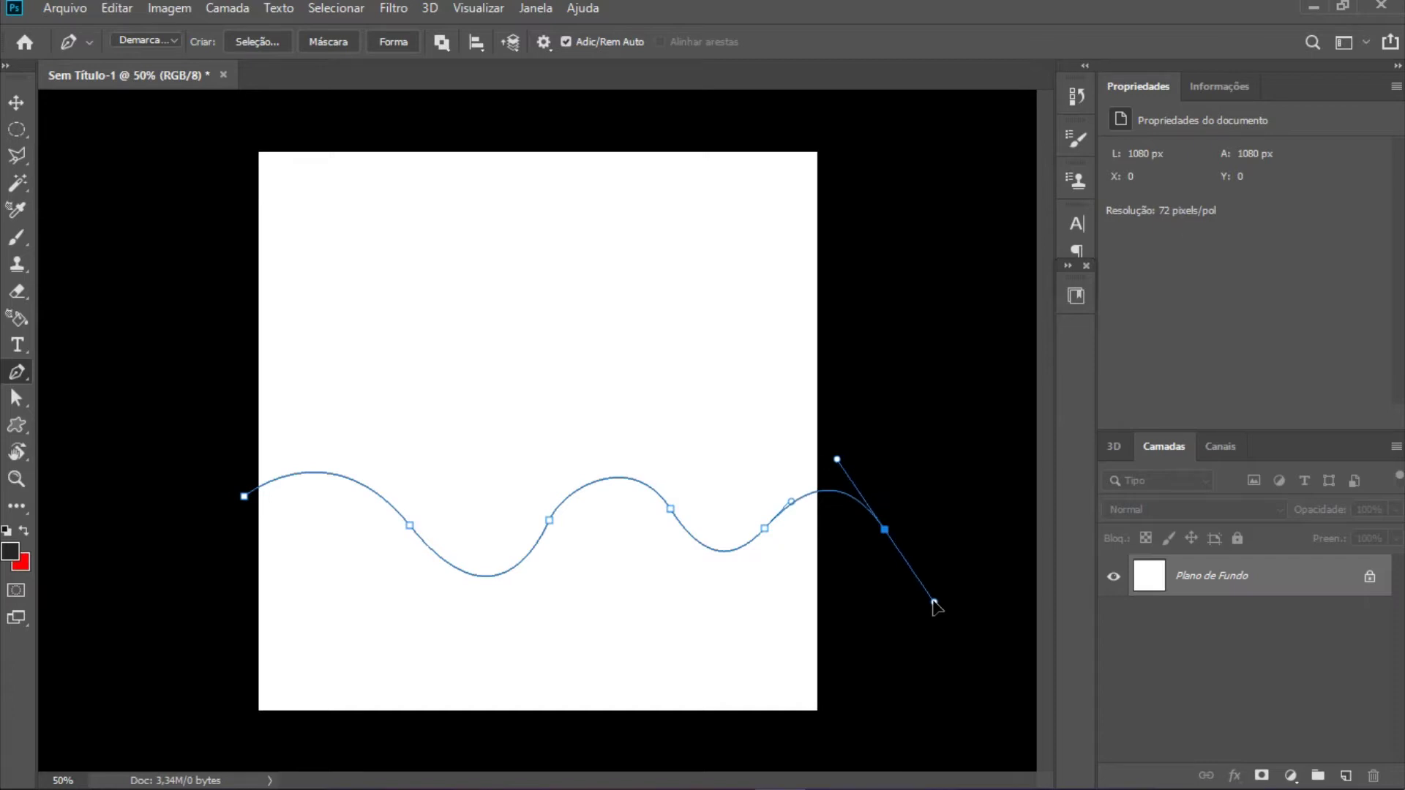
click(876, 740)
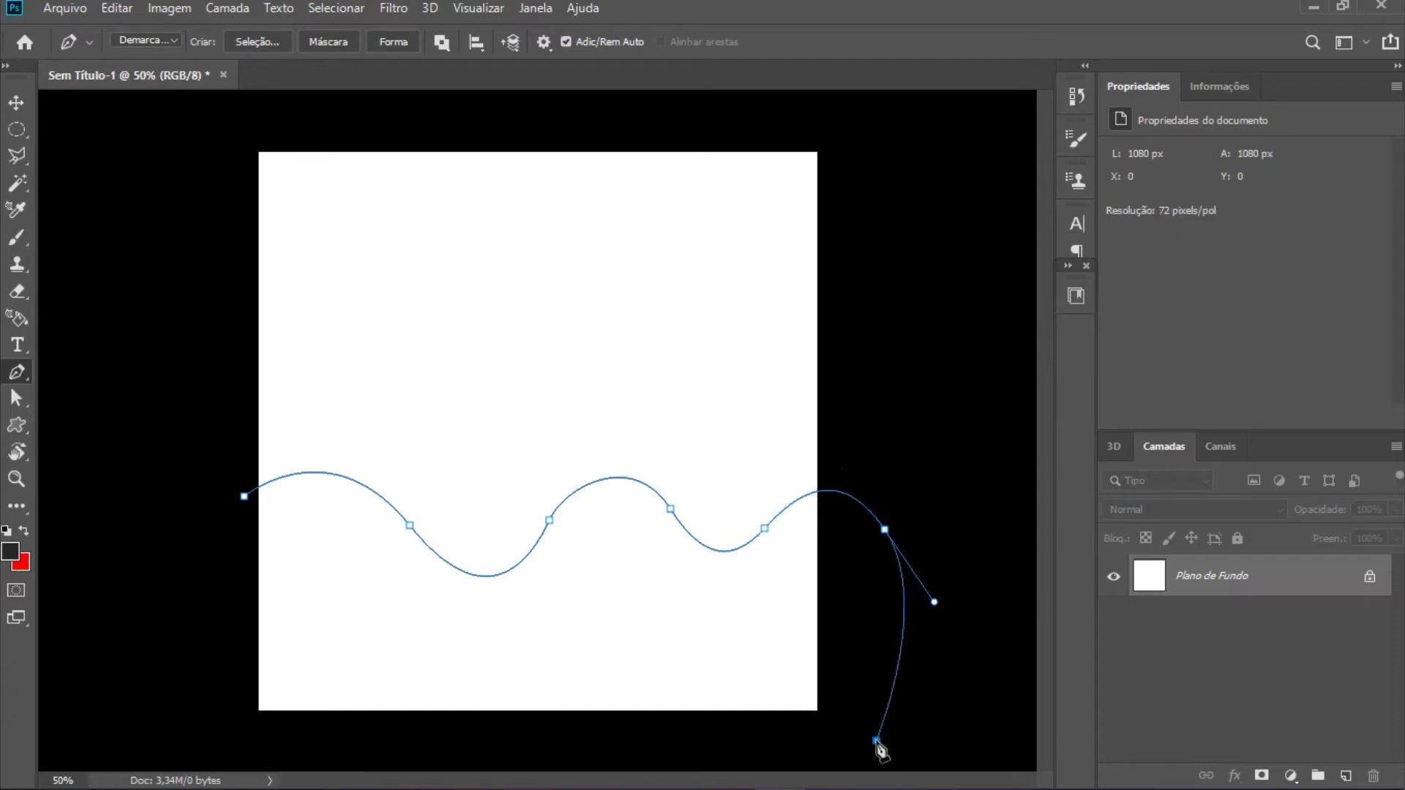
click(212, 739)
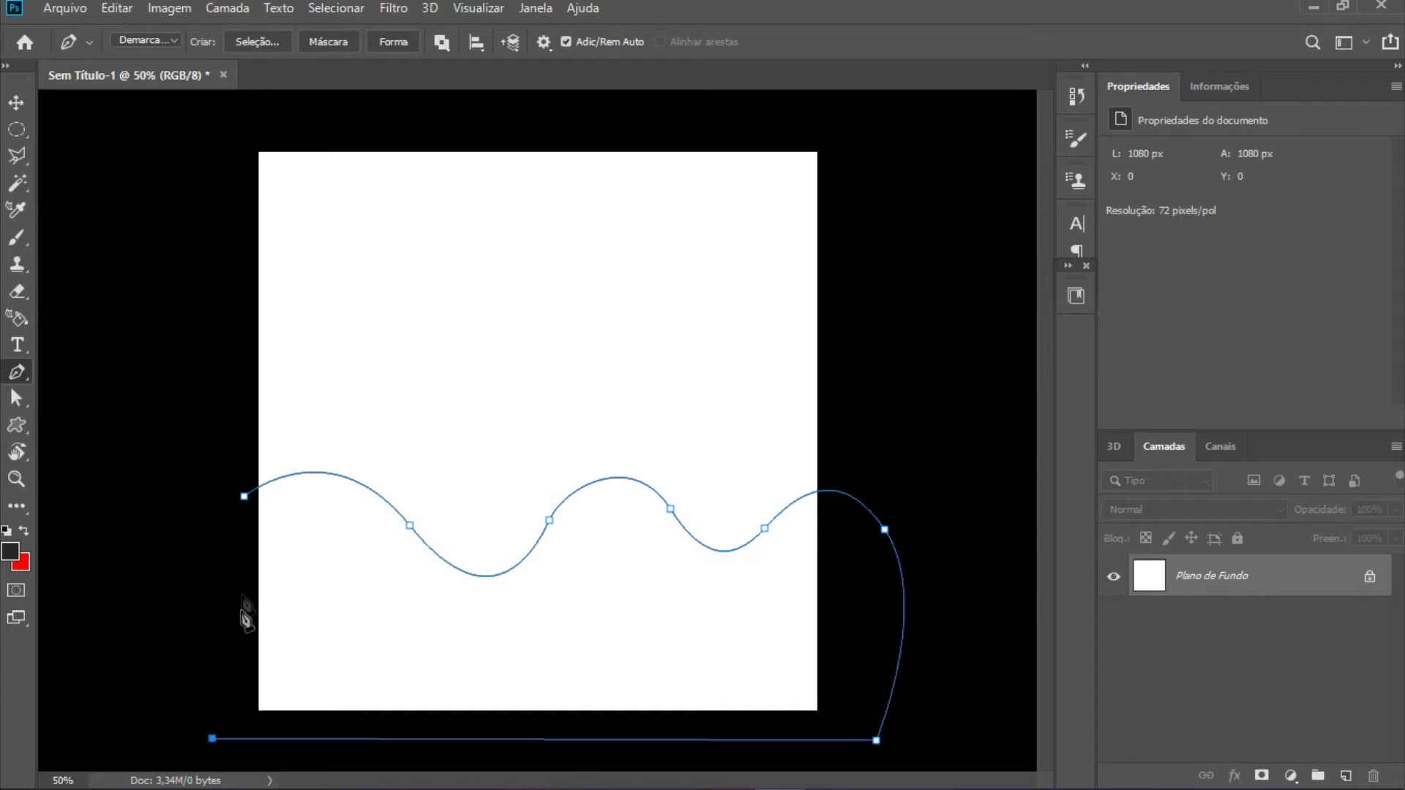
Step: Close the wave path and convert it into a selection
click(245, 497)
right_click(326, 589)
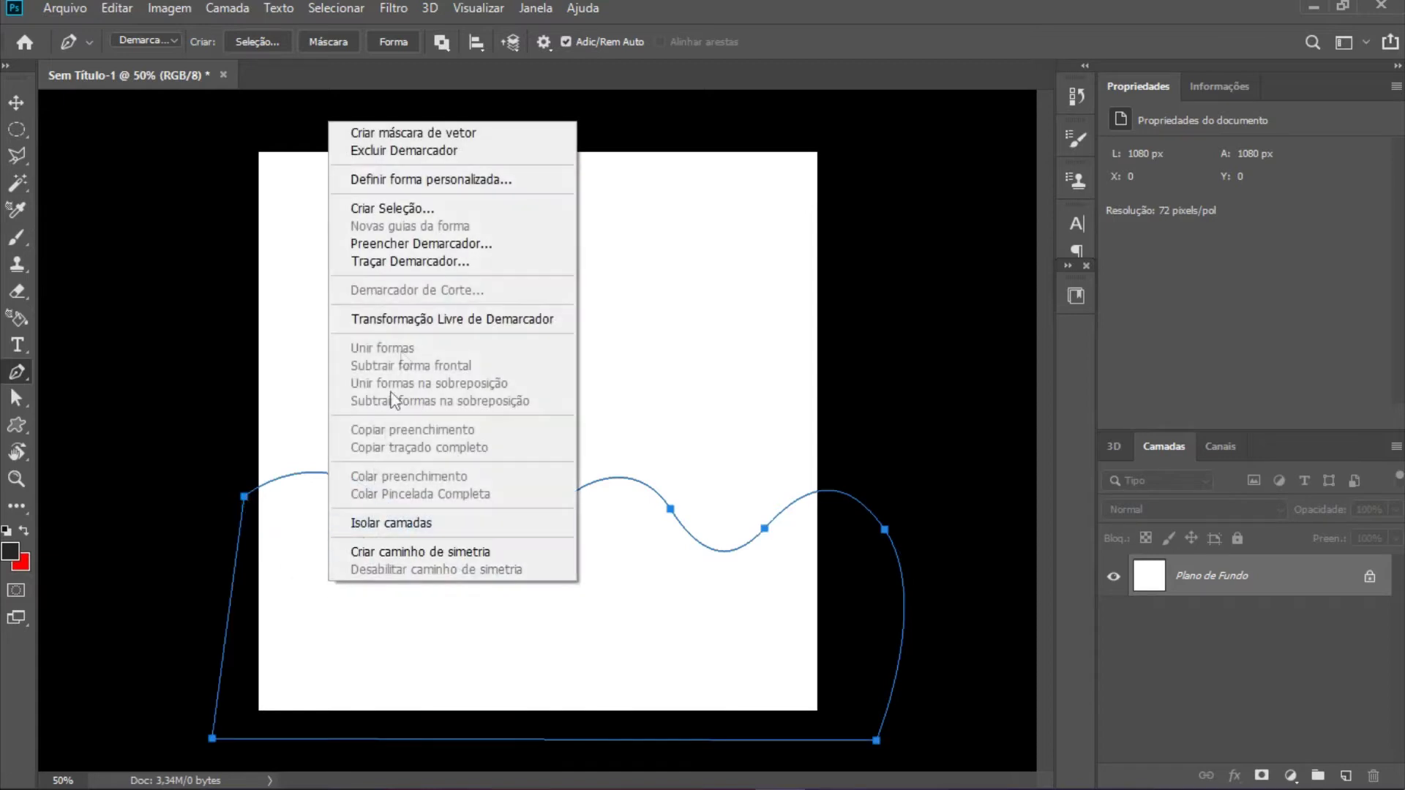
click(418, 214)
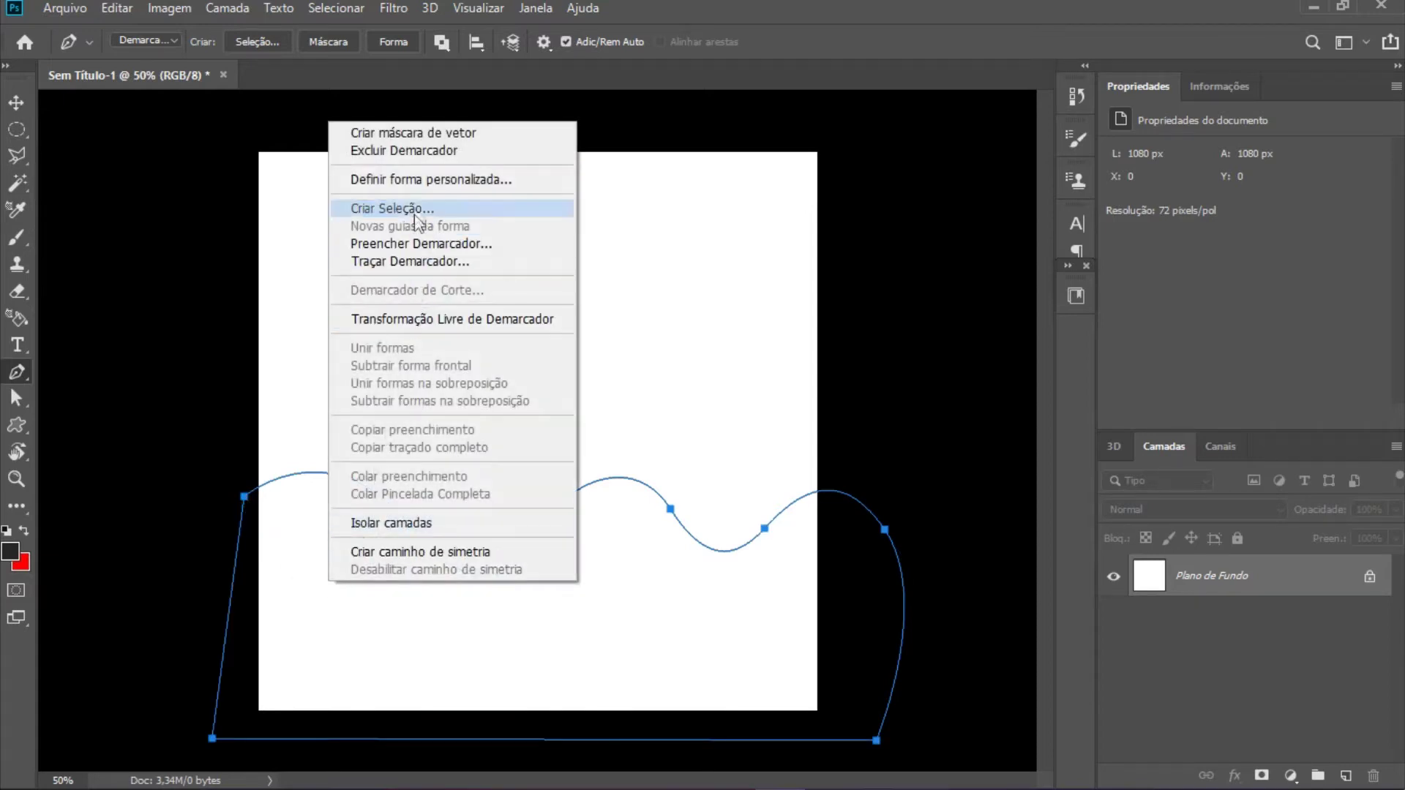
click(818, 194)
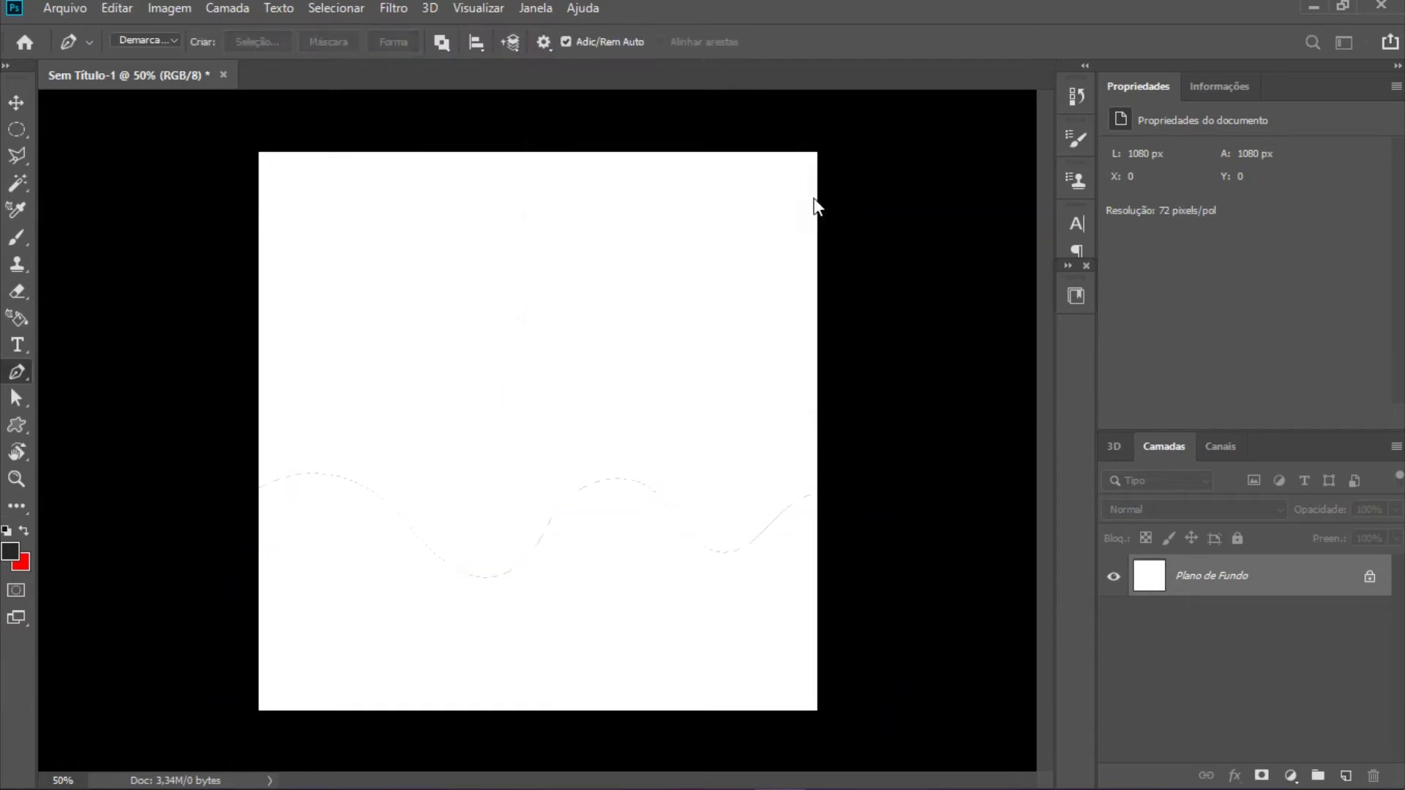
Step: Add a new empty layer, choose the Brush, and set the background colour to red ff0000
click(1347, 775)
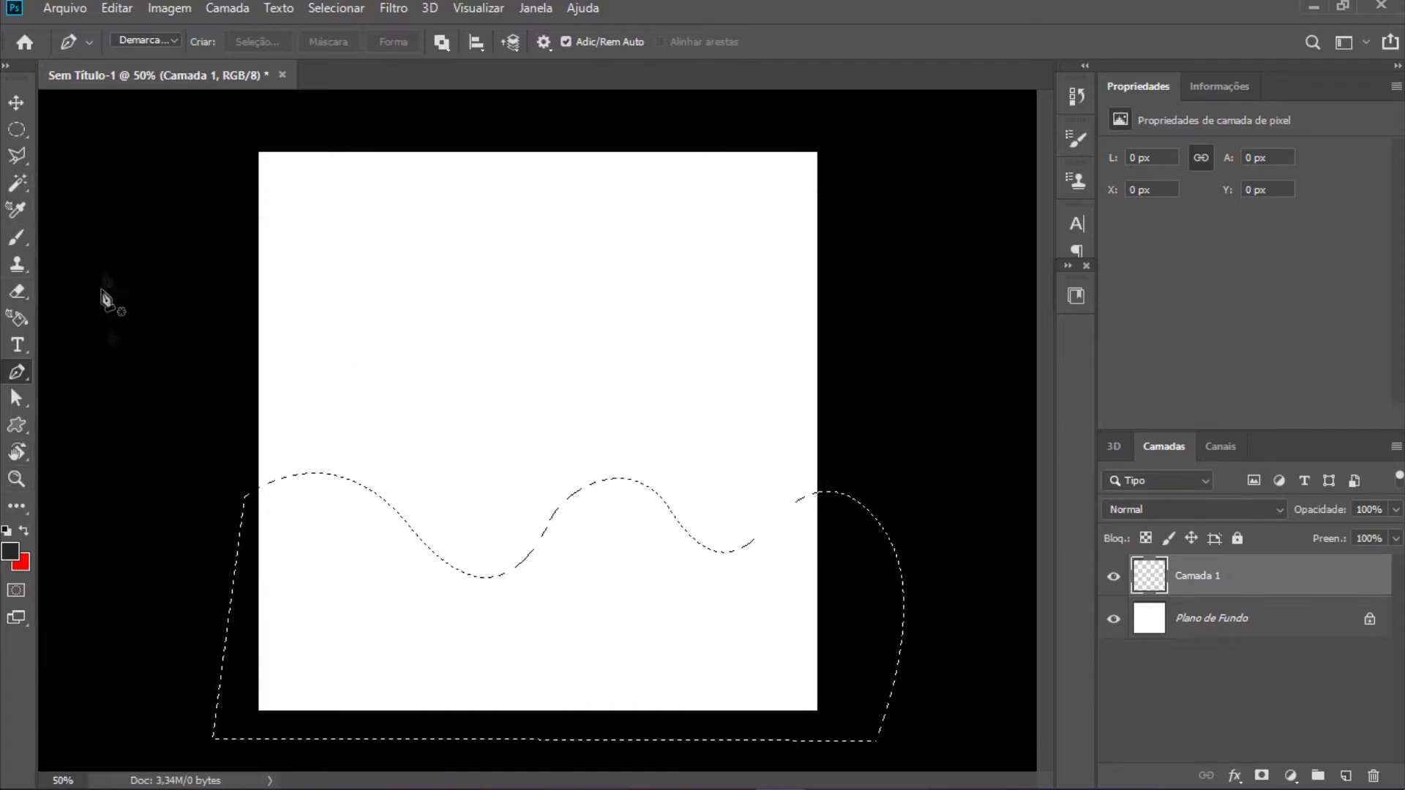
key(b)
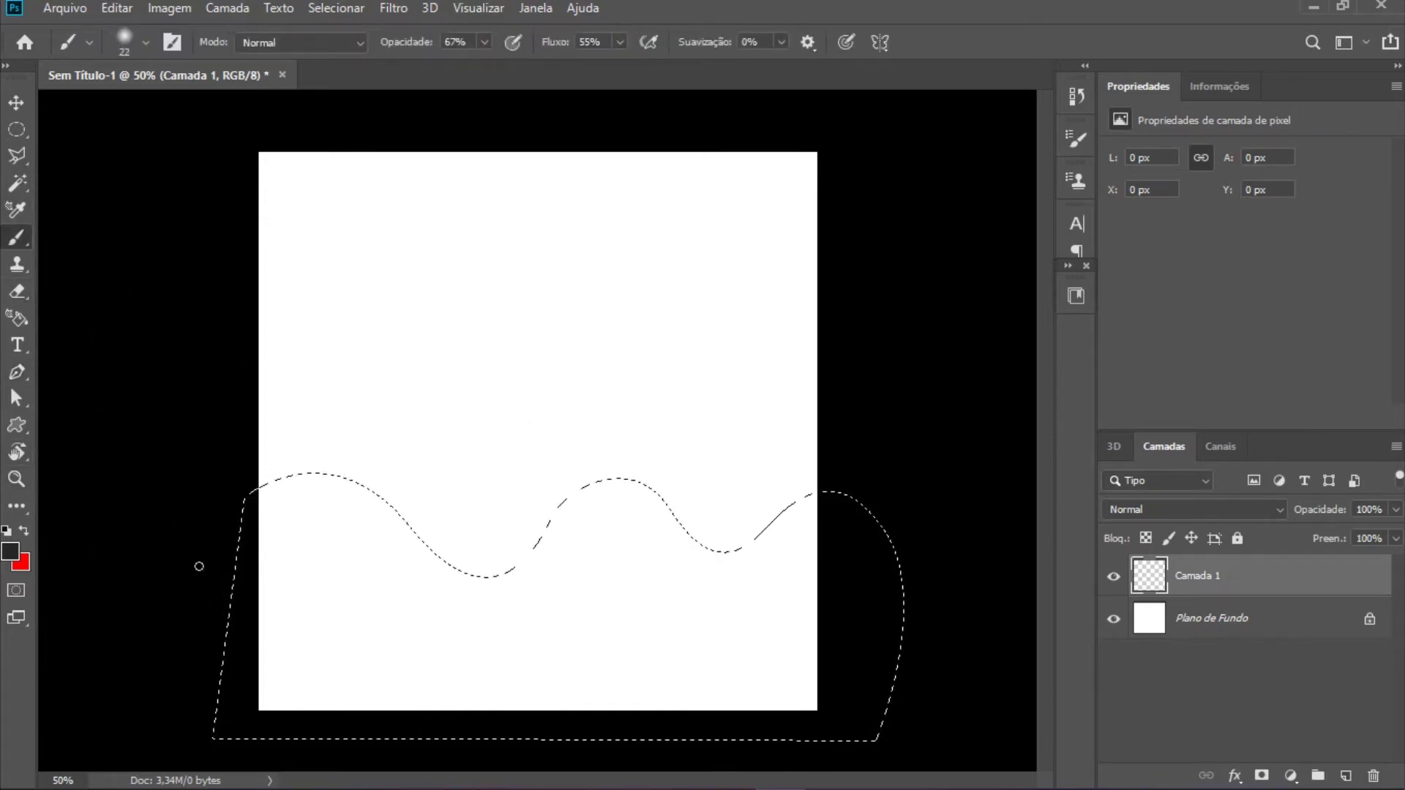
click(22, 564)
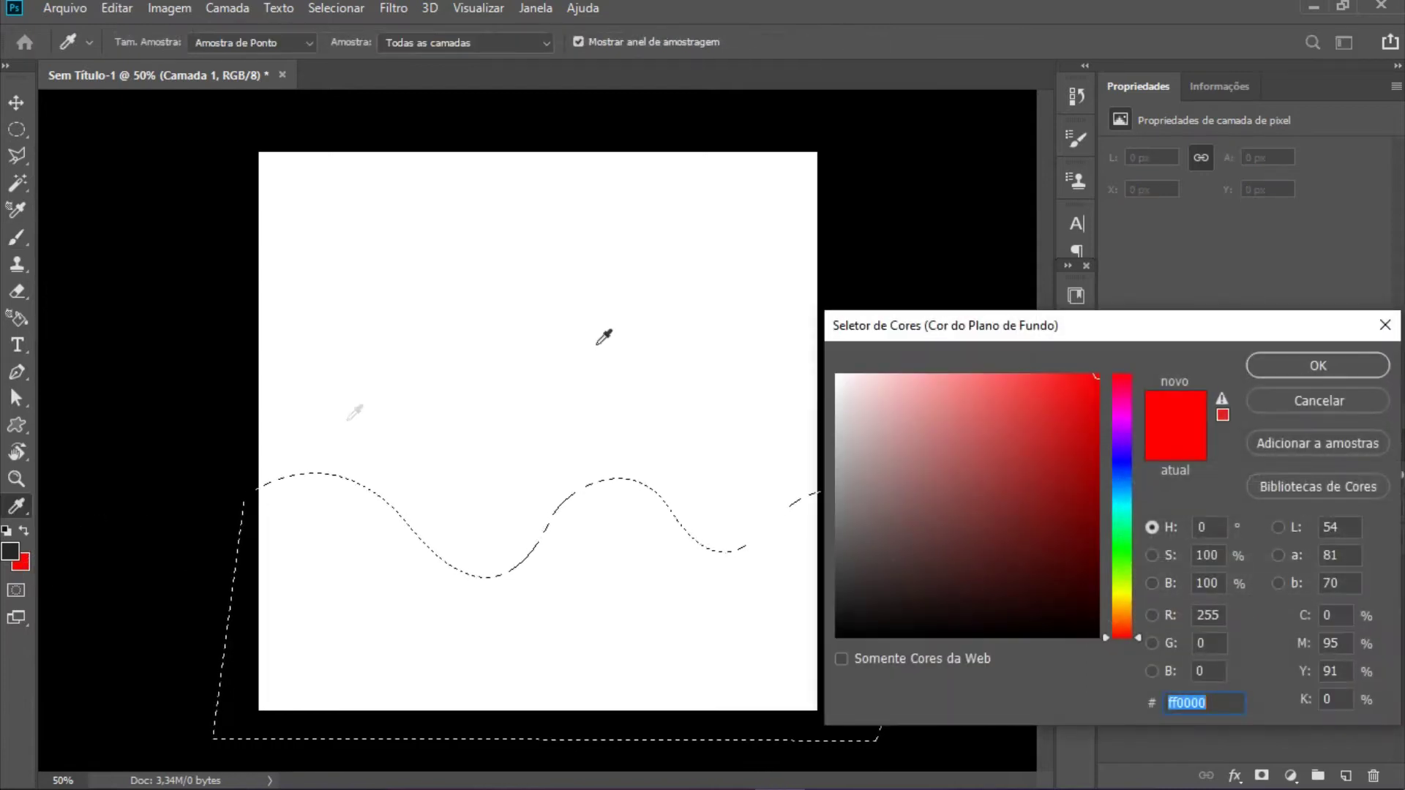
drag(1094, 387, 1106, 349)
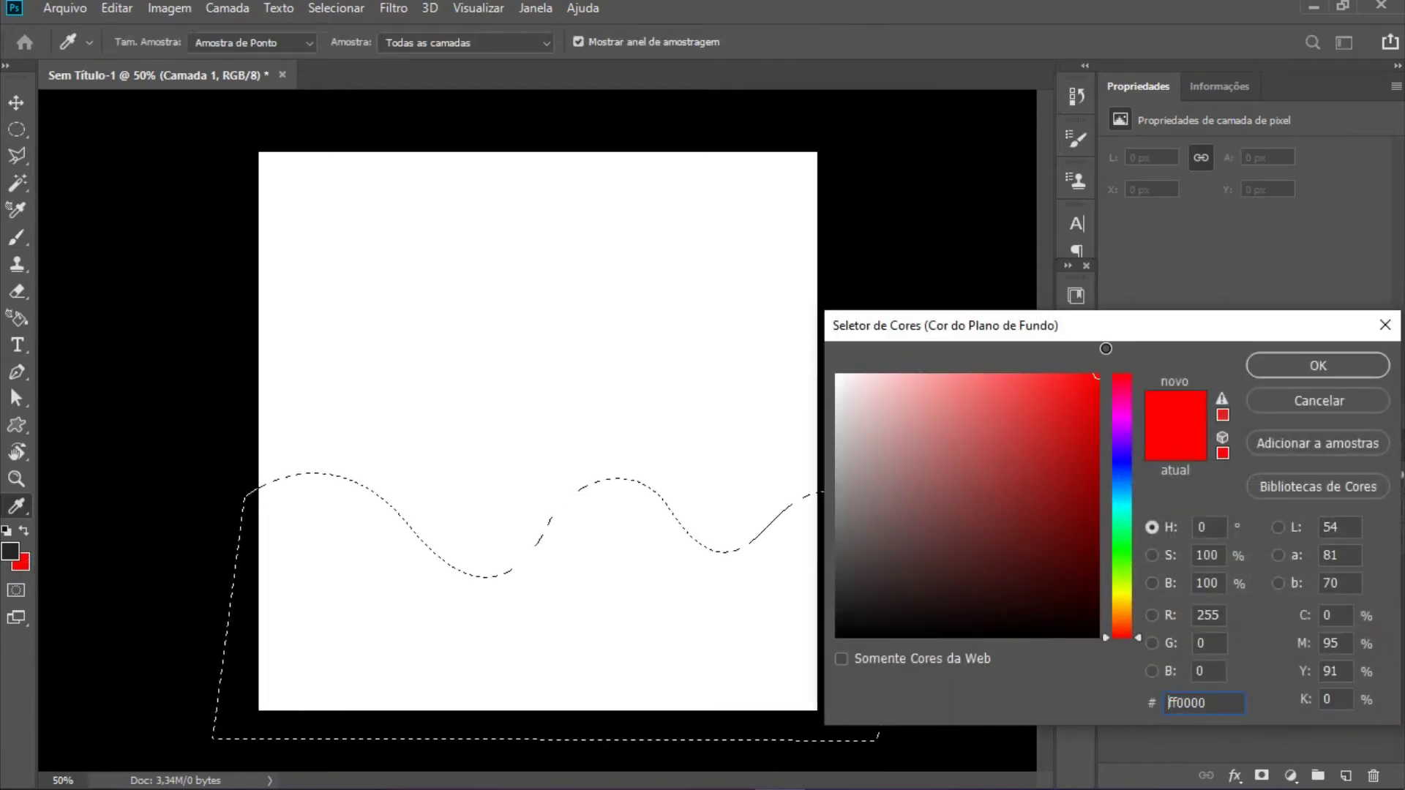
click(1310, 365)
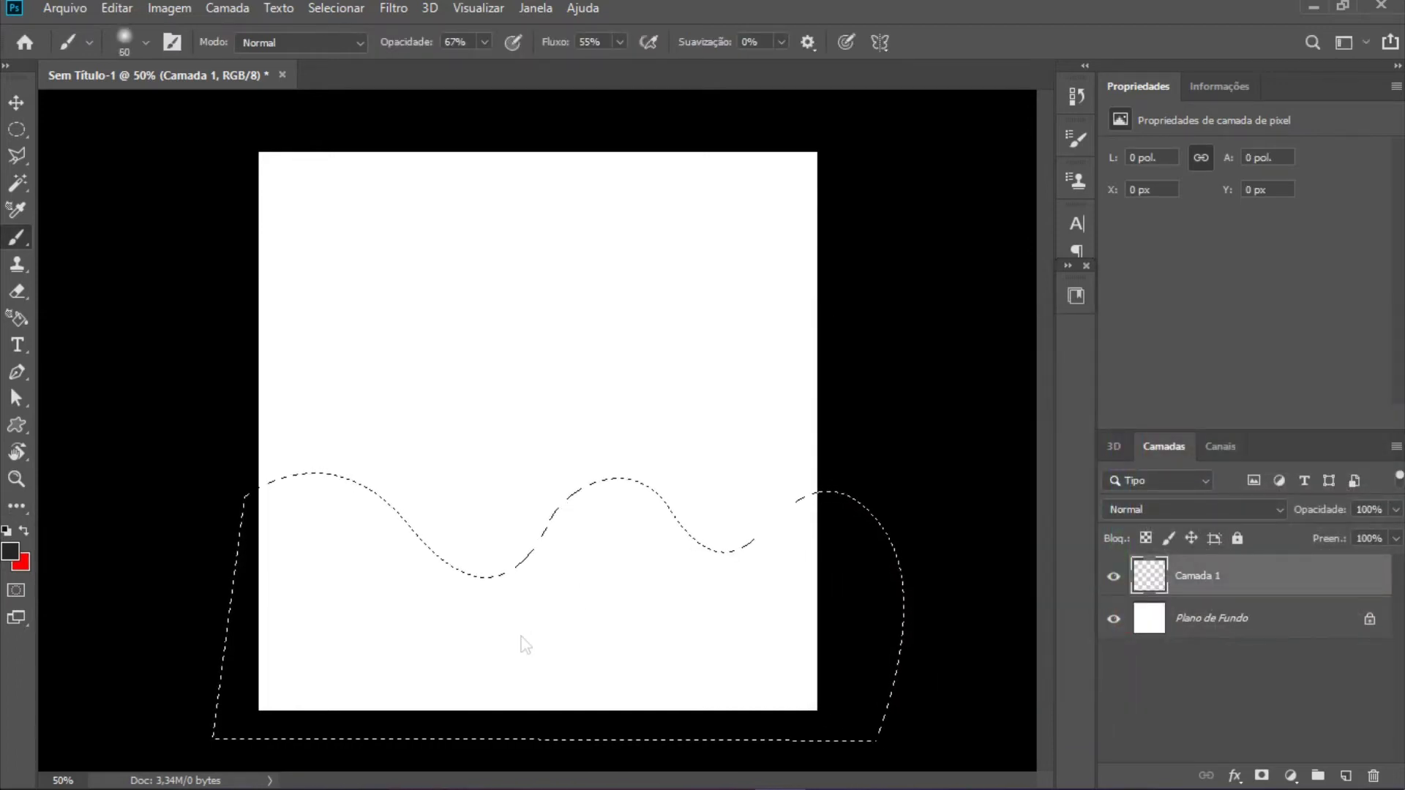
Step: Enlarge the brush to 125, undo a grey test stroke, and set the foreground colour to red
key(bracketright)
key(bracketright)
key(bracketright)
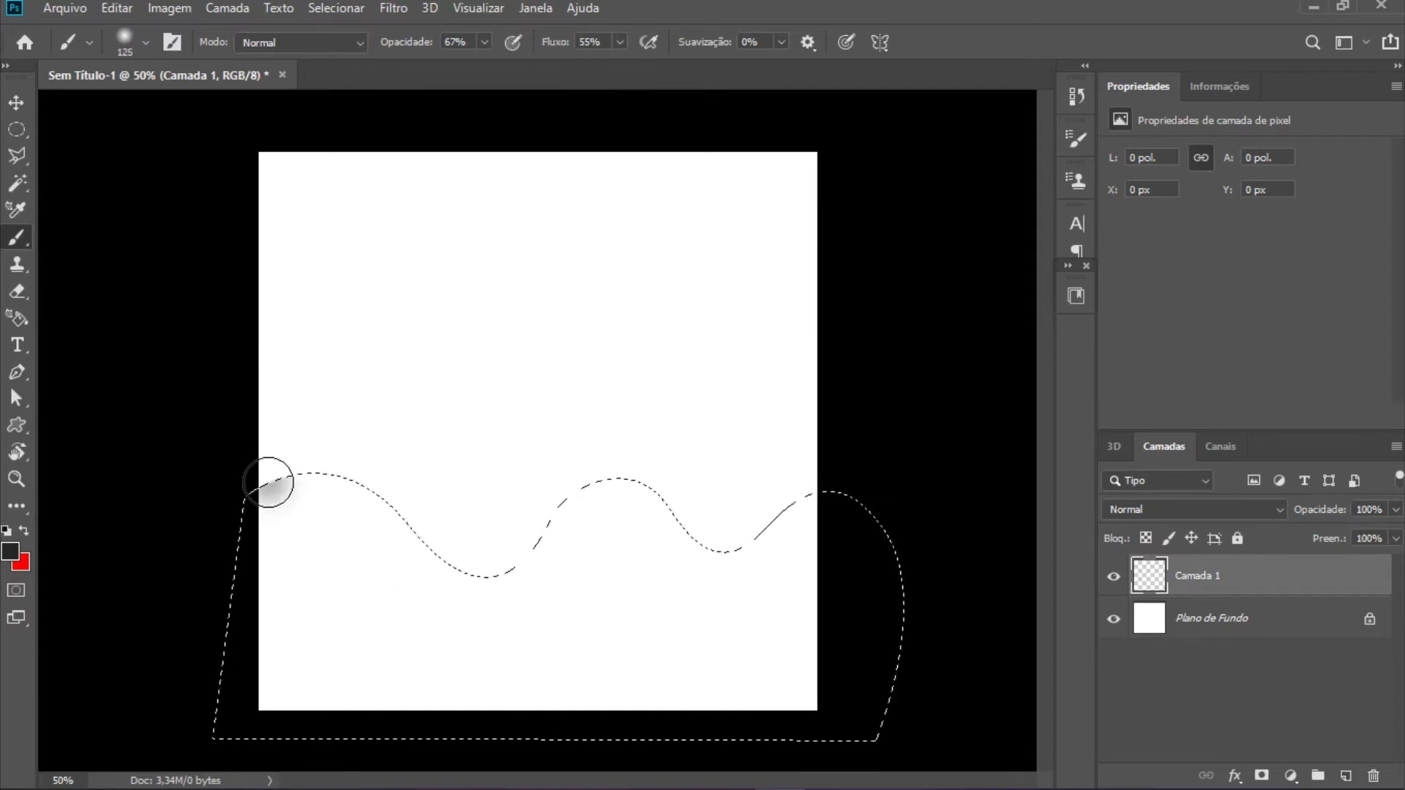
drag(268, 483, 271, 522)
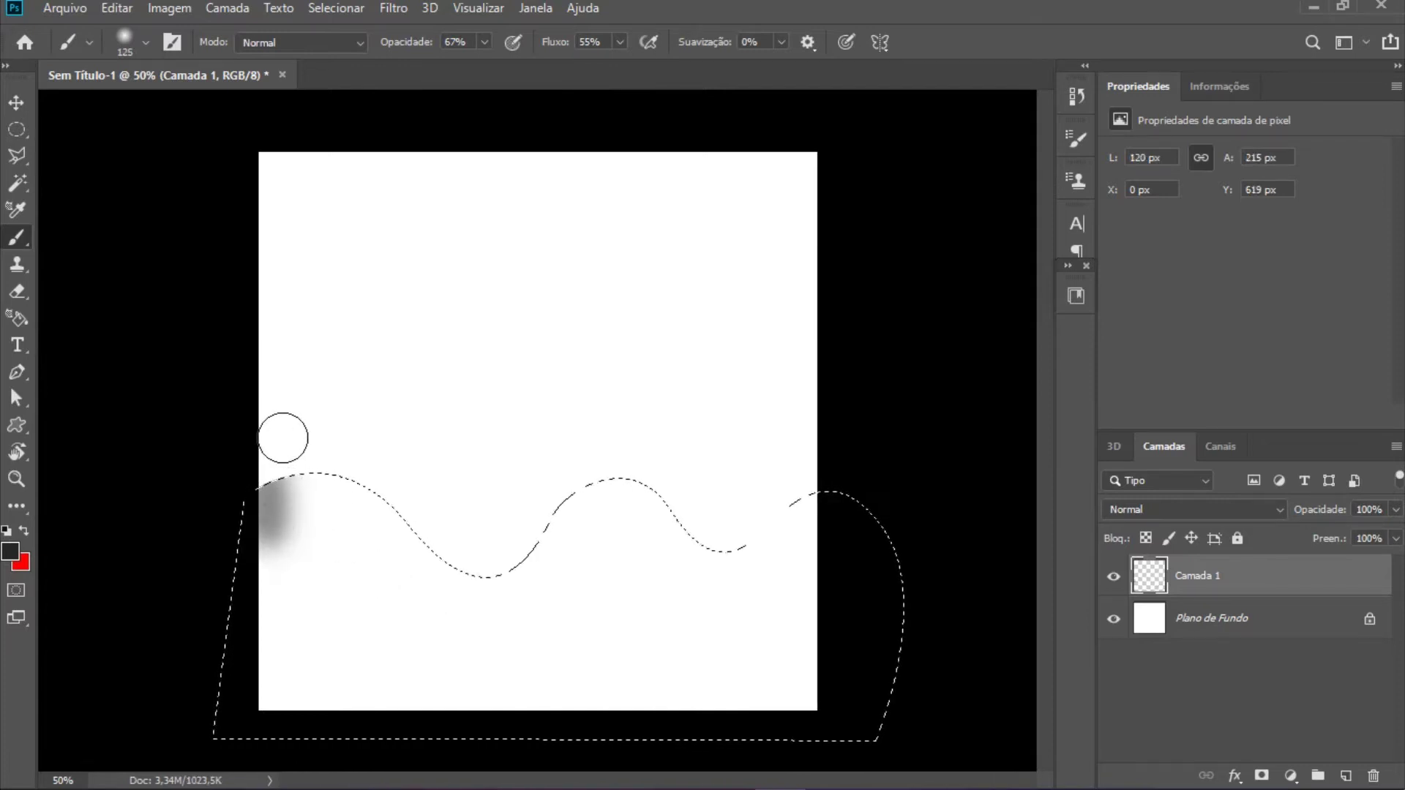
key(ctrl+z)
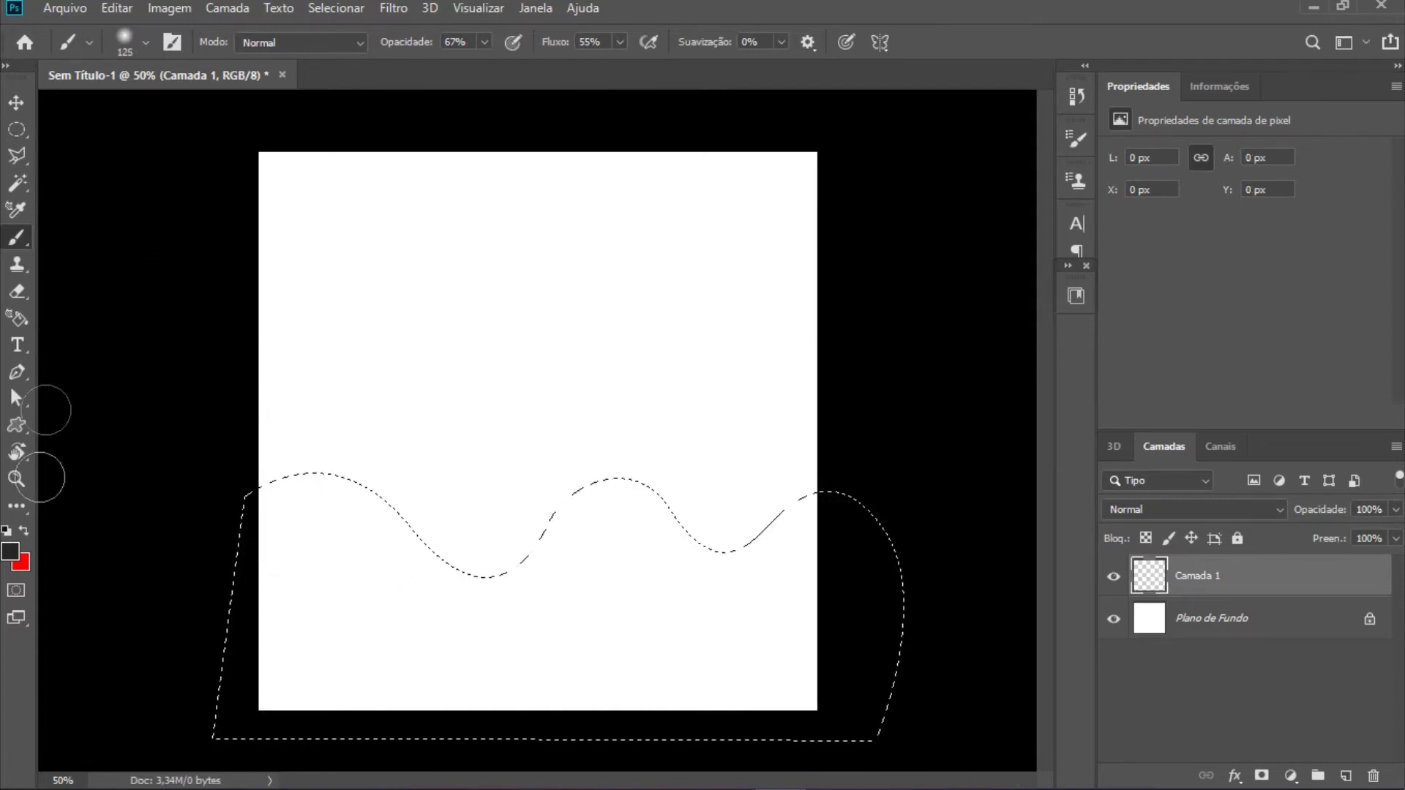
click(11, 554)
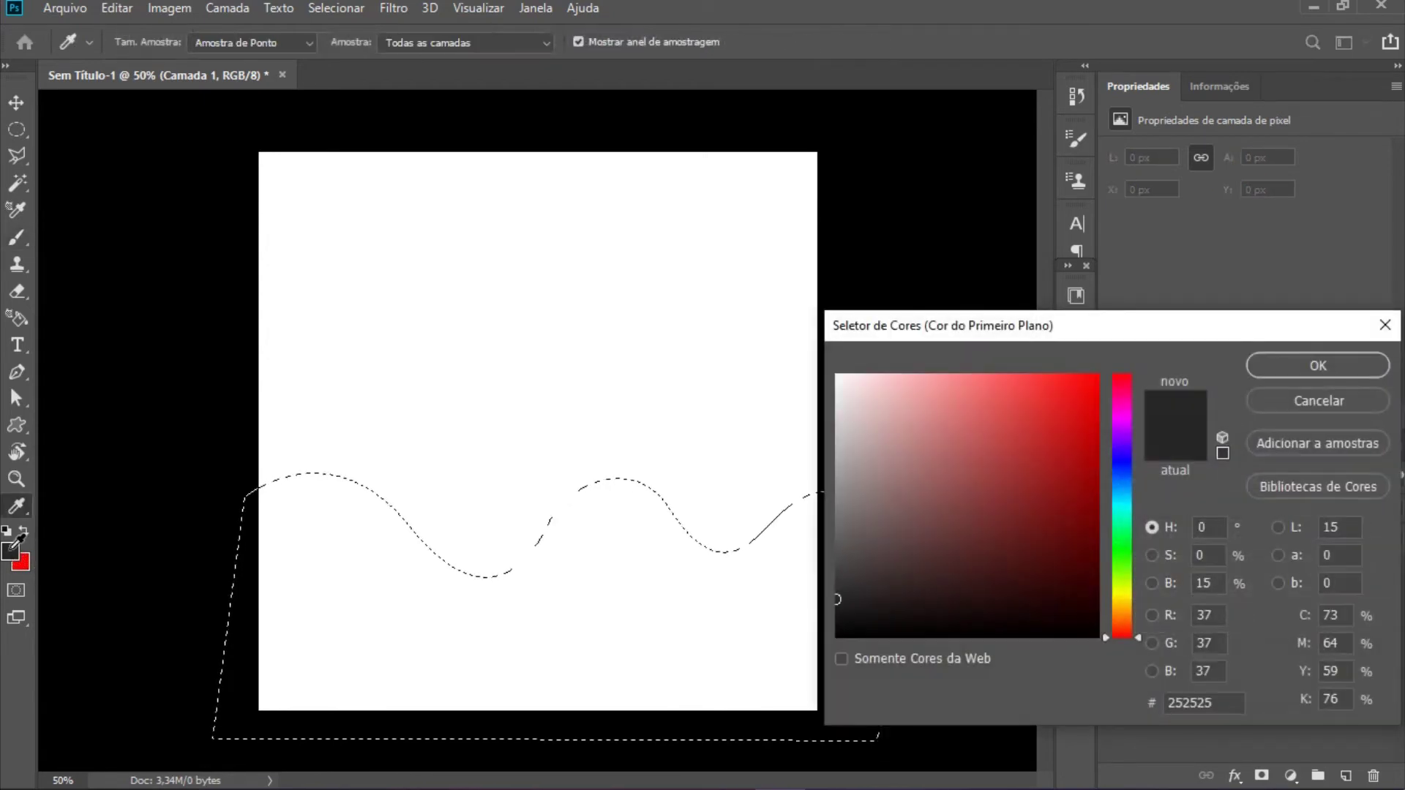
drag(1024, 400, 1165, 337)
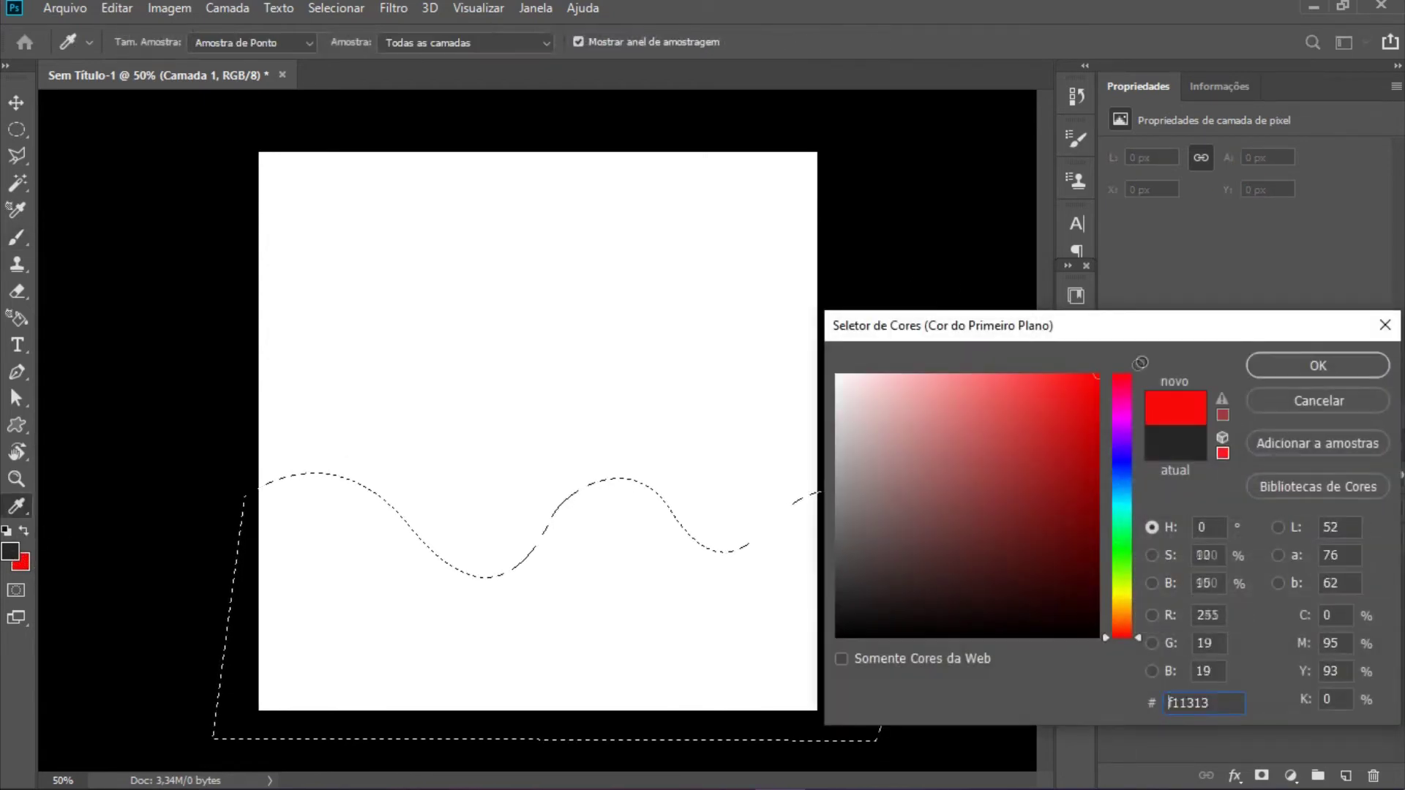
click(1326, 368)
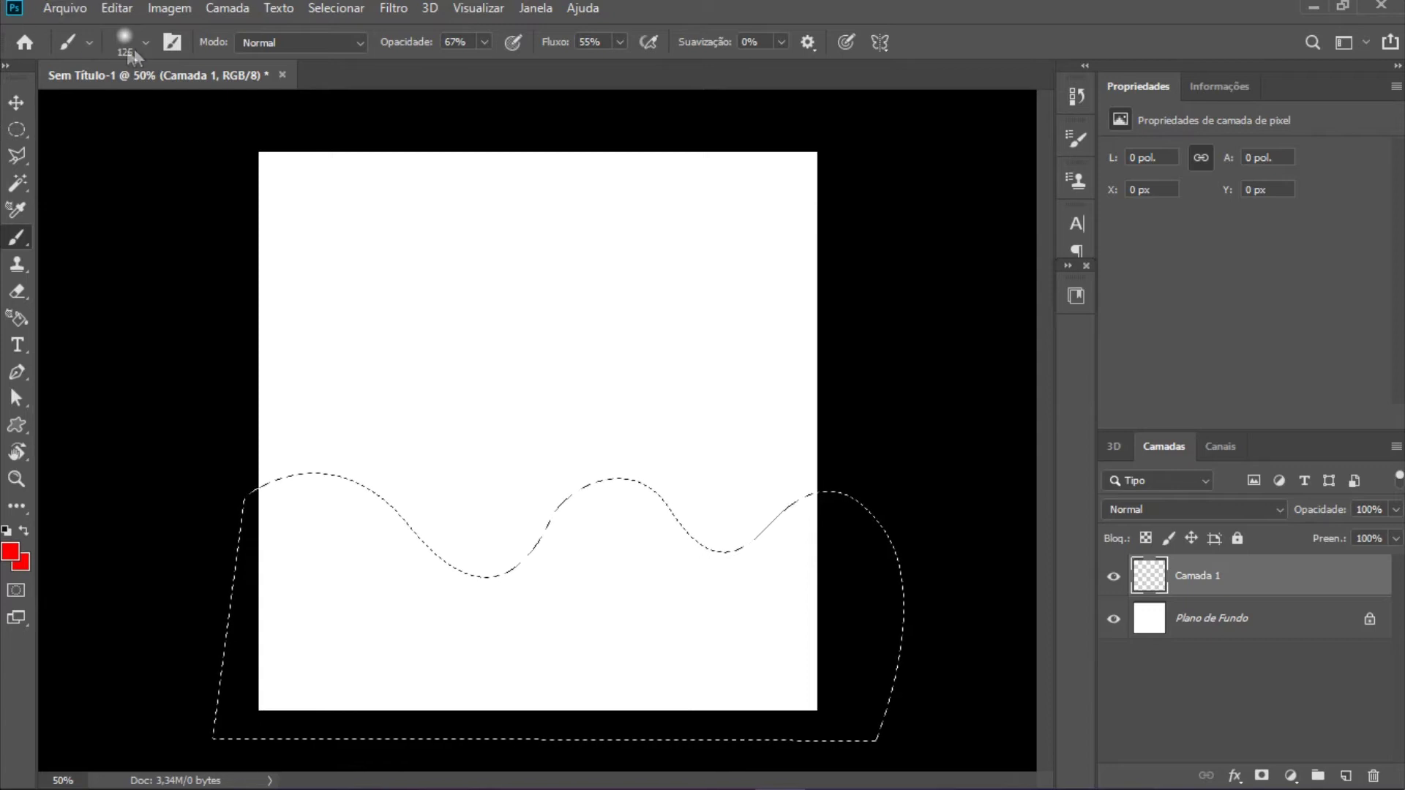
Step: Paint the wave selection solid red with a 327 px hard round brush at 100% opacity
click(147, 47)
click(136, 339)
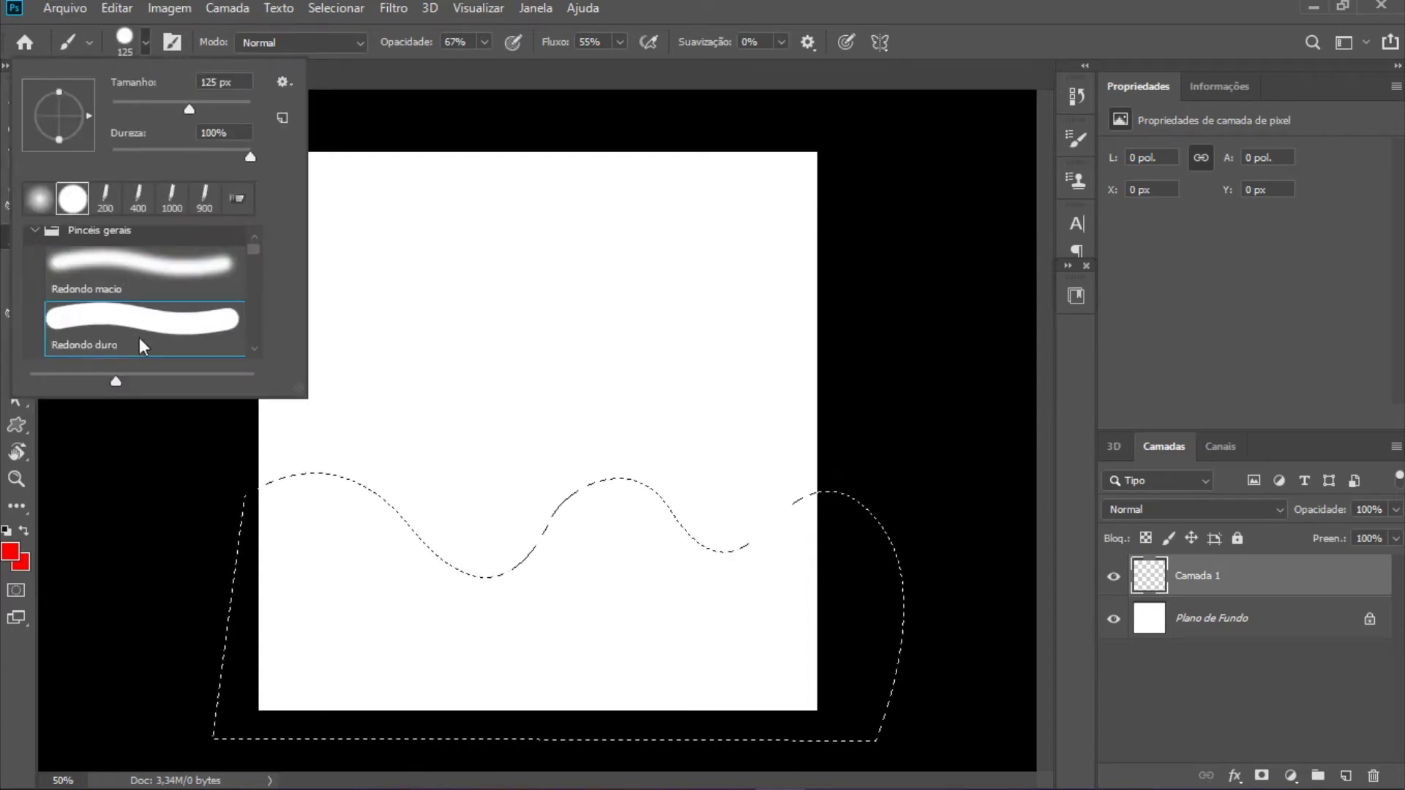
click(226, 102)
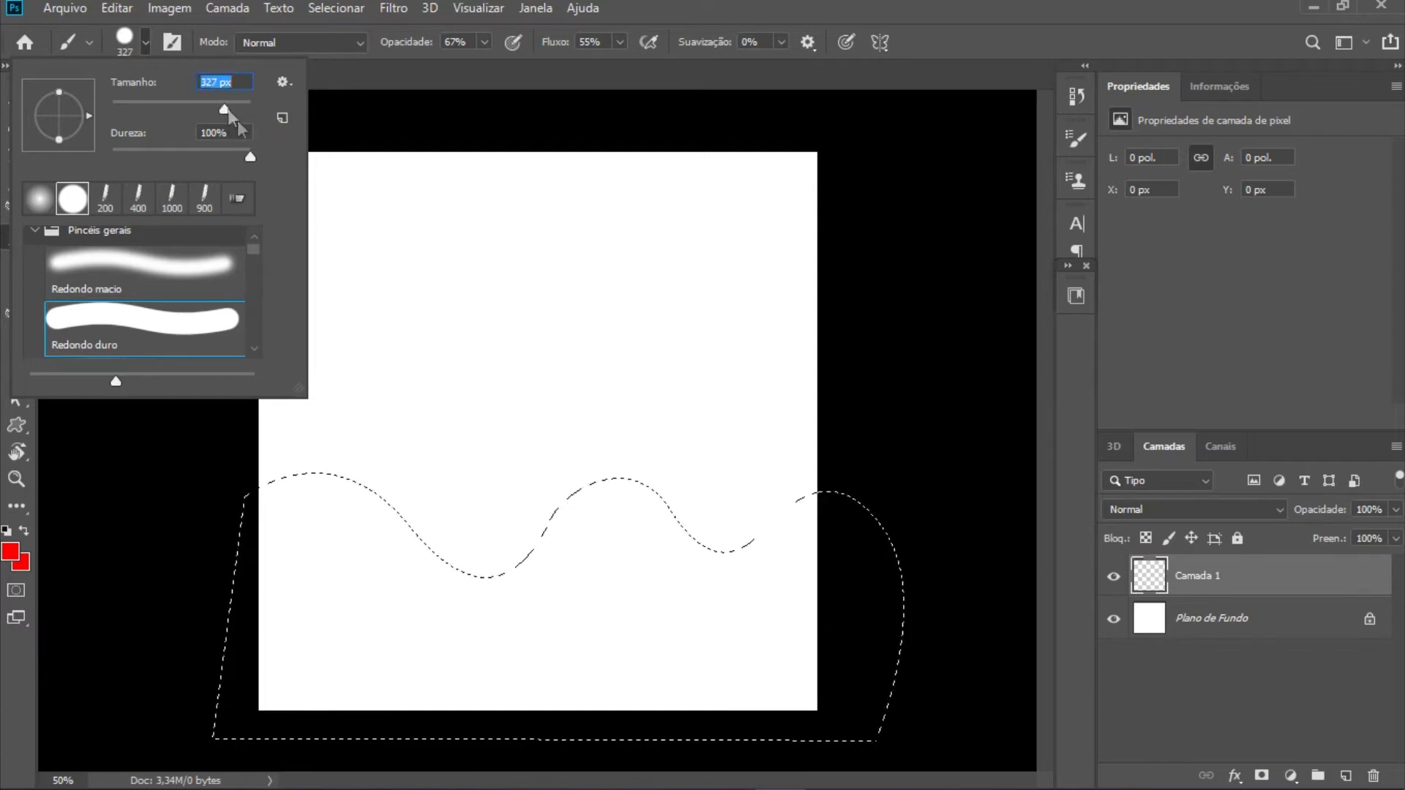
mouse_move(276, 493)
mouse_down()
mouse_move(393, 671)
mouse_move(786, 685)
mouse_move(752, 674)
mouse_up()
click(483, 43)
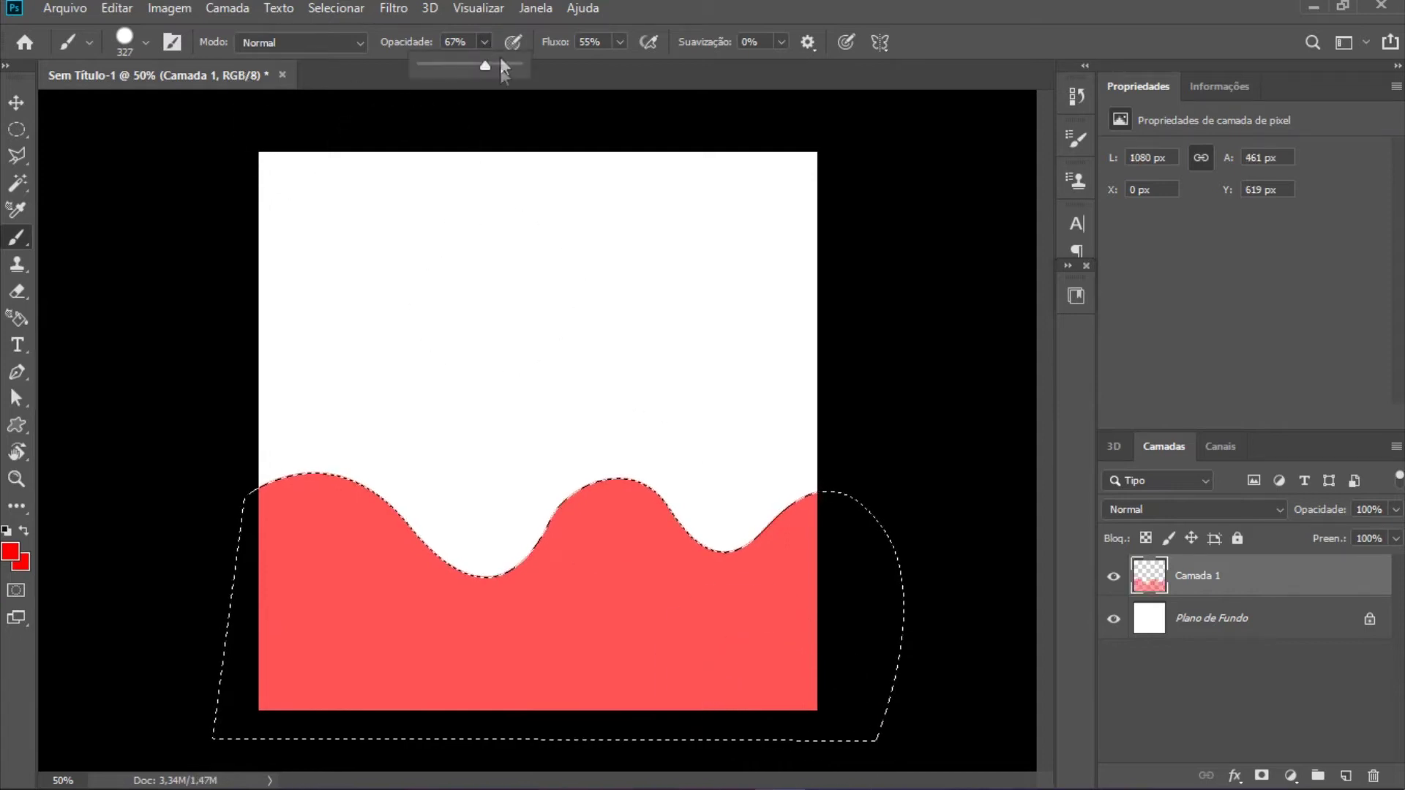
drag(486, 69, 524, 66)
drag(329, 517, 267, 578)
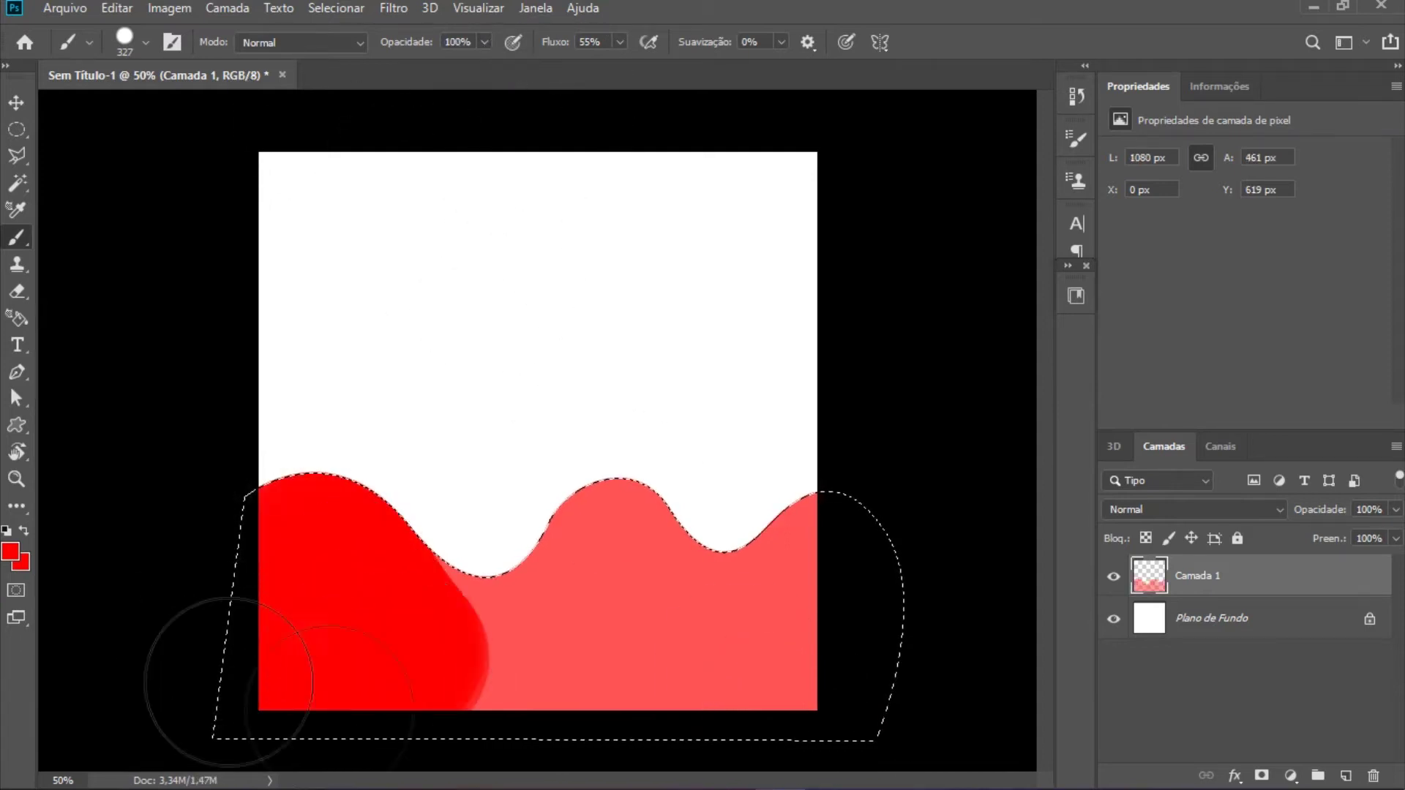
drag(516, 725, 549, 674)
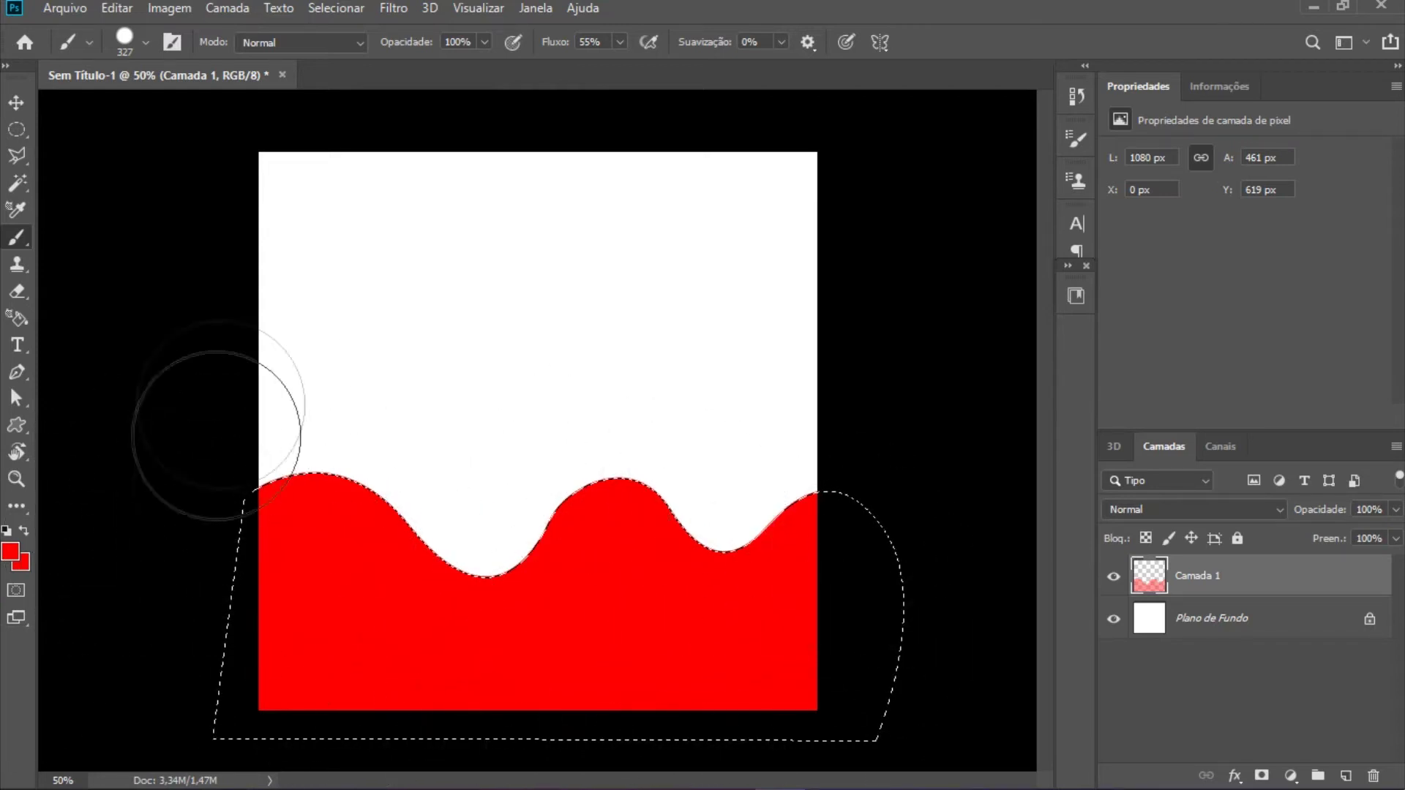
Step: Rotate the red wave about 9°, reposition it, and paint the exposed bottom-right corner red
click(16, 102)
key(ctrl+t)
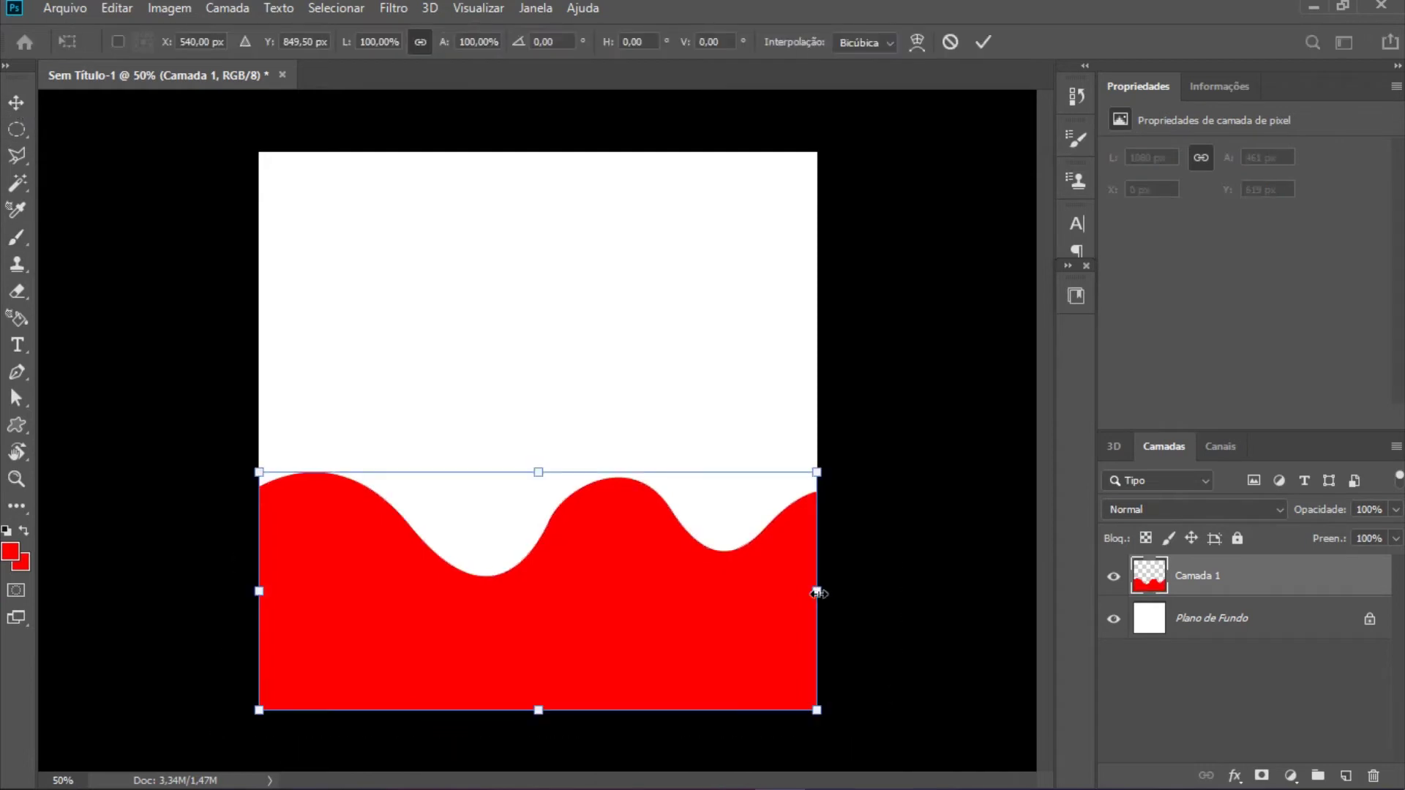
drag(816, 591, 886, 590)
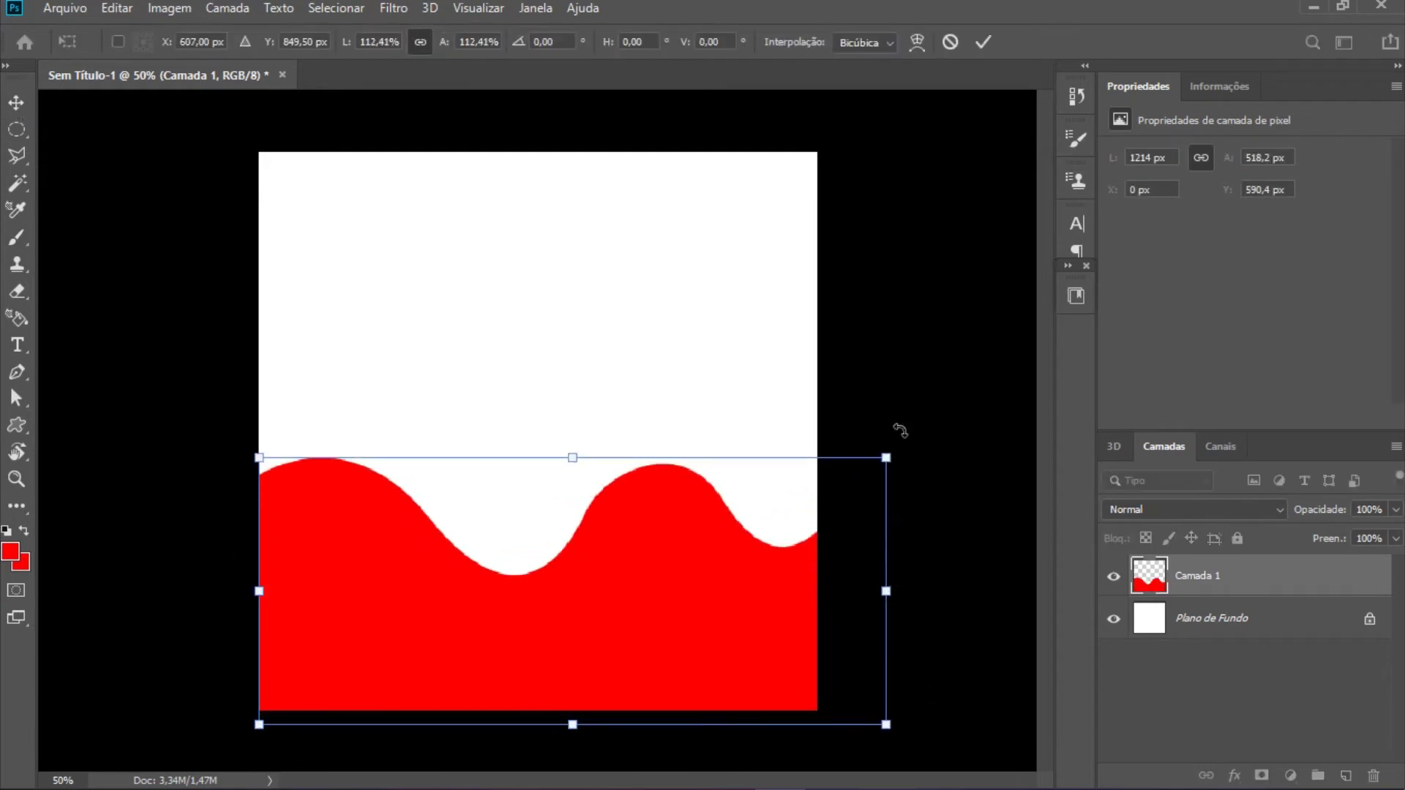
drag(900, 431, 898, 486)
mouse_move(622, 654)
mouse_down()
mouse_move(592, 668)
mouse_move(561, 634)
mouse_up()
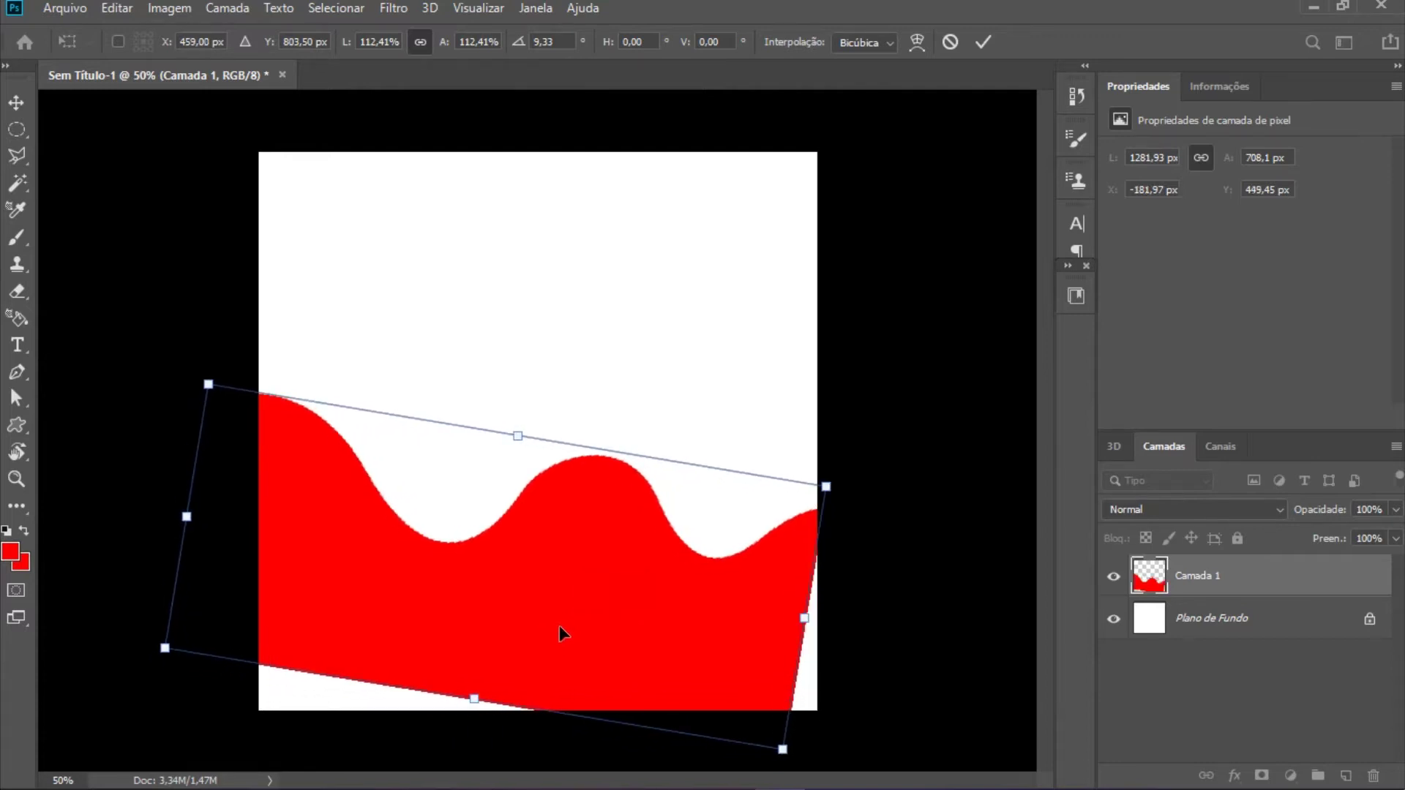
key(Return)
key(b)
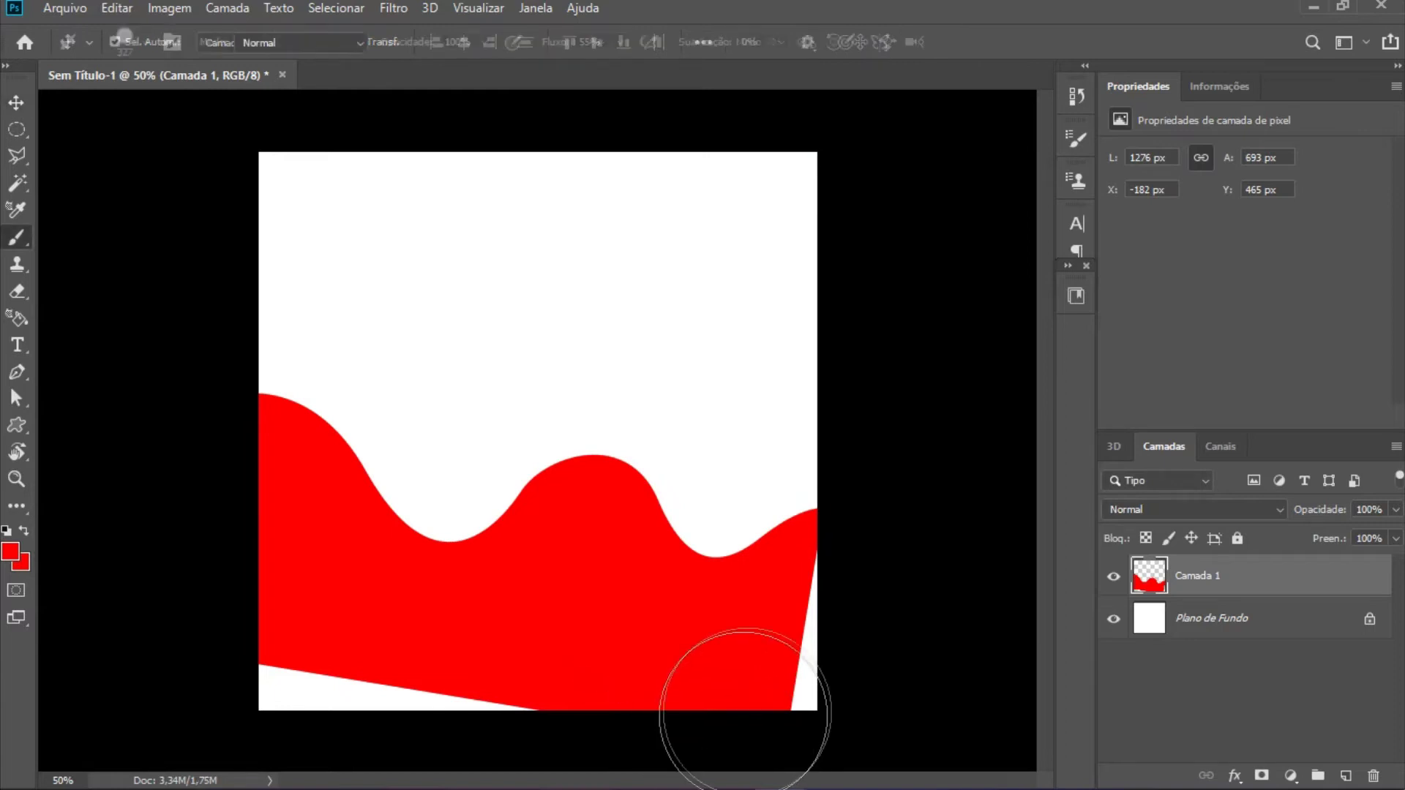
mouse_move(753, 668)
mouse_down()
mouse_move(831, 643)
mouse_move(314, 680)
mouse_up()
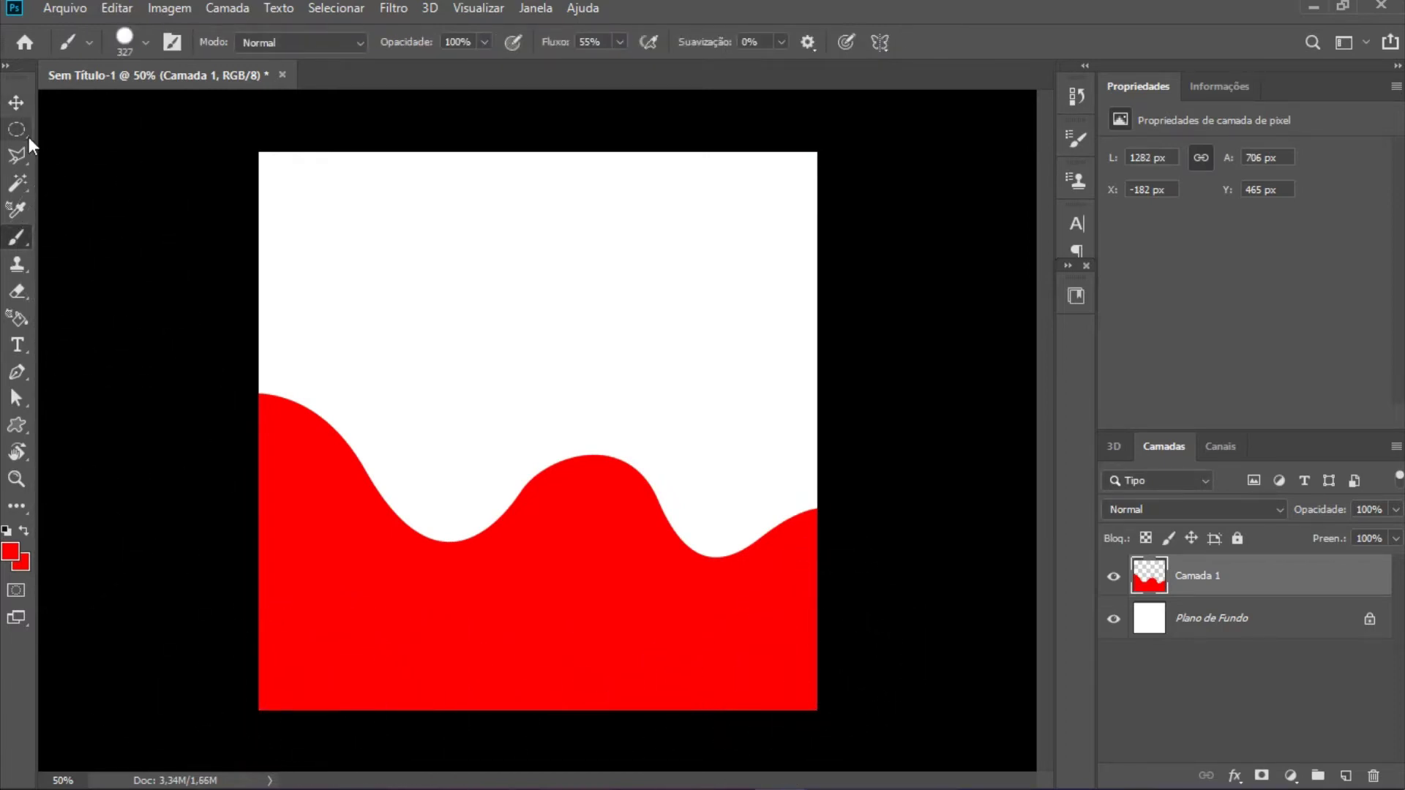
Step: Add a light grey #e4e4e4 solid colour fill layer above Plano de Fundo
click(13, 106)
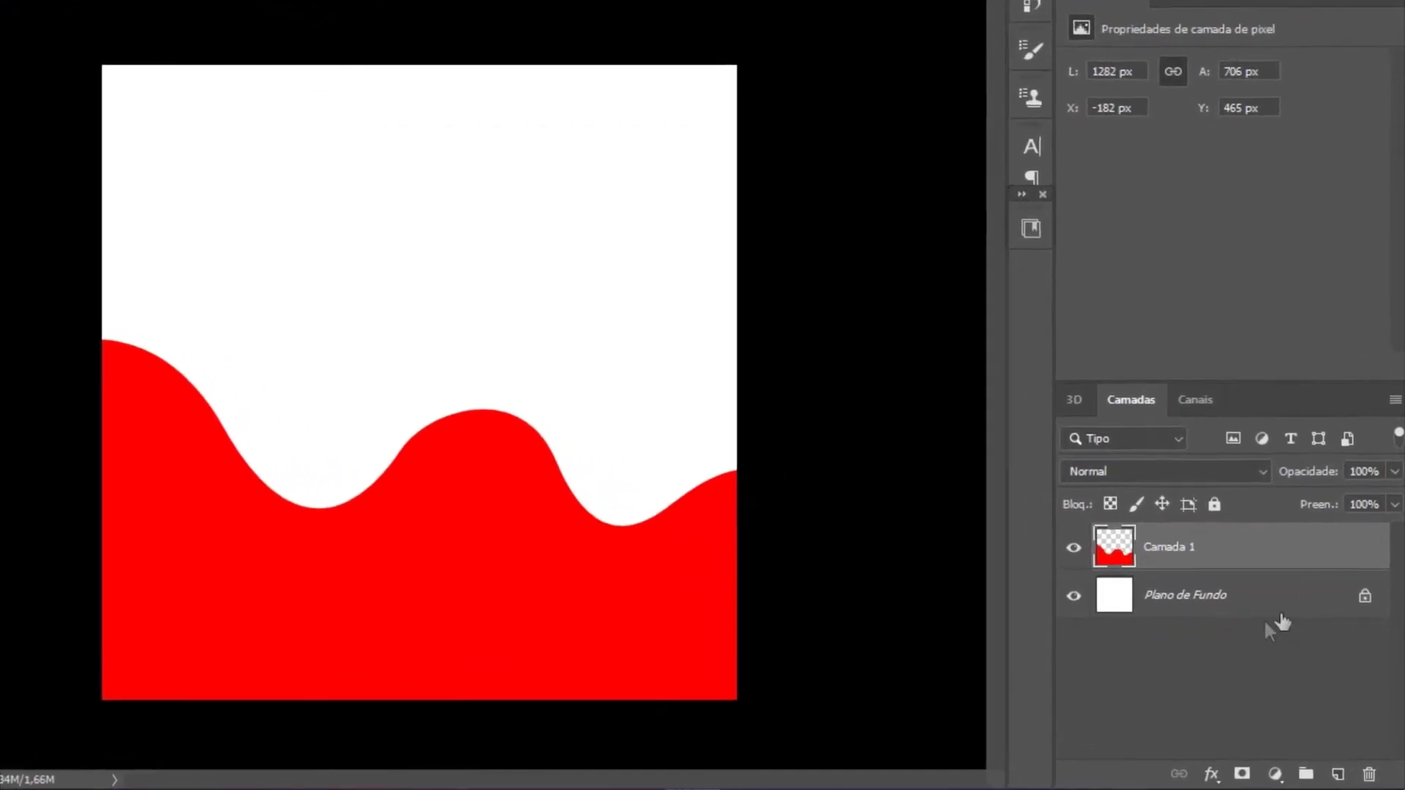
click(1242, 573)
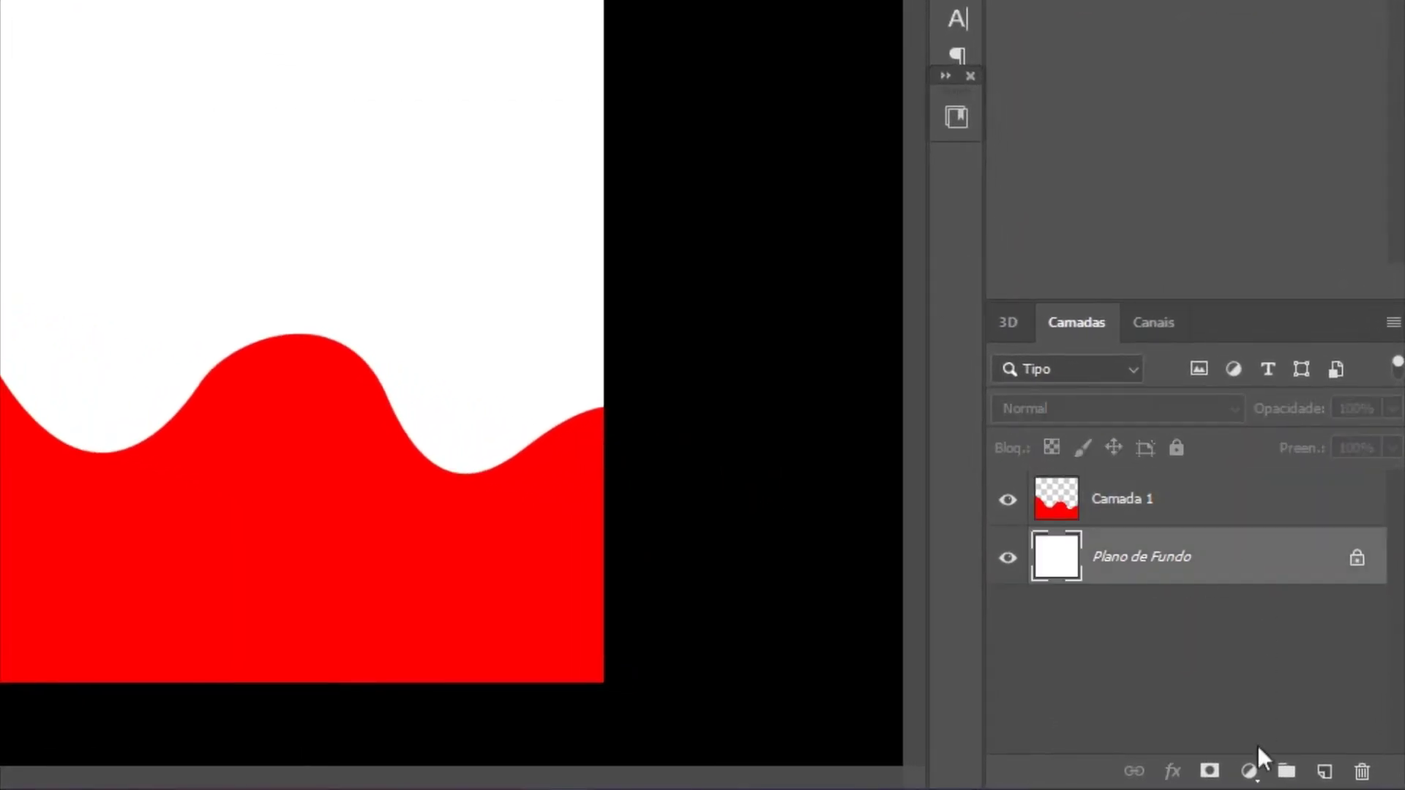
click(1325, 773)
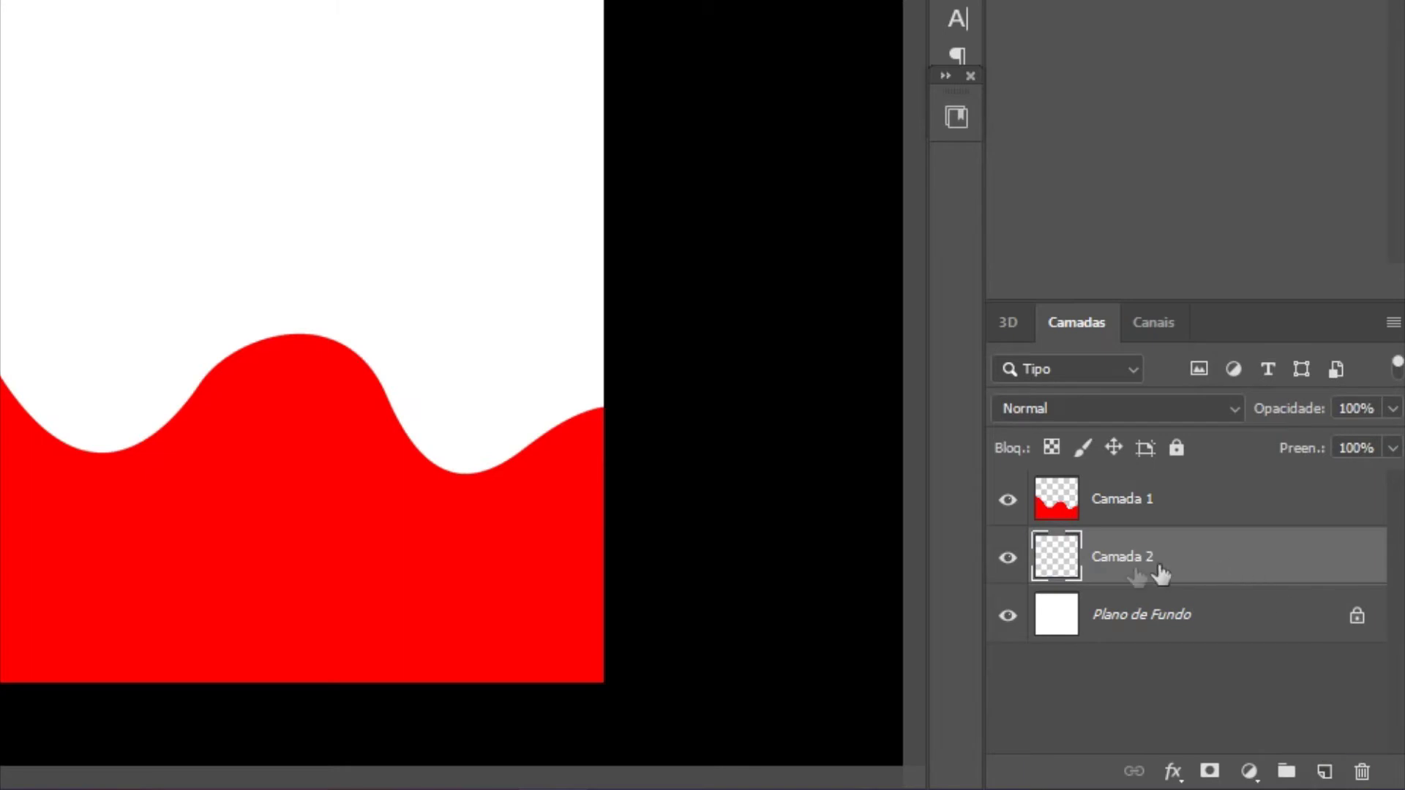
click(1251, 771)
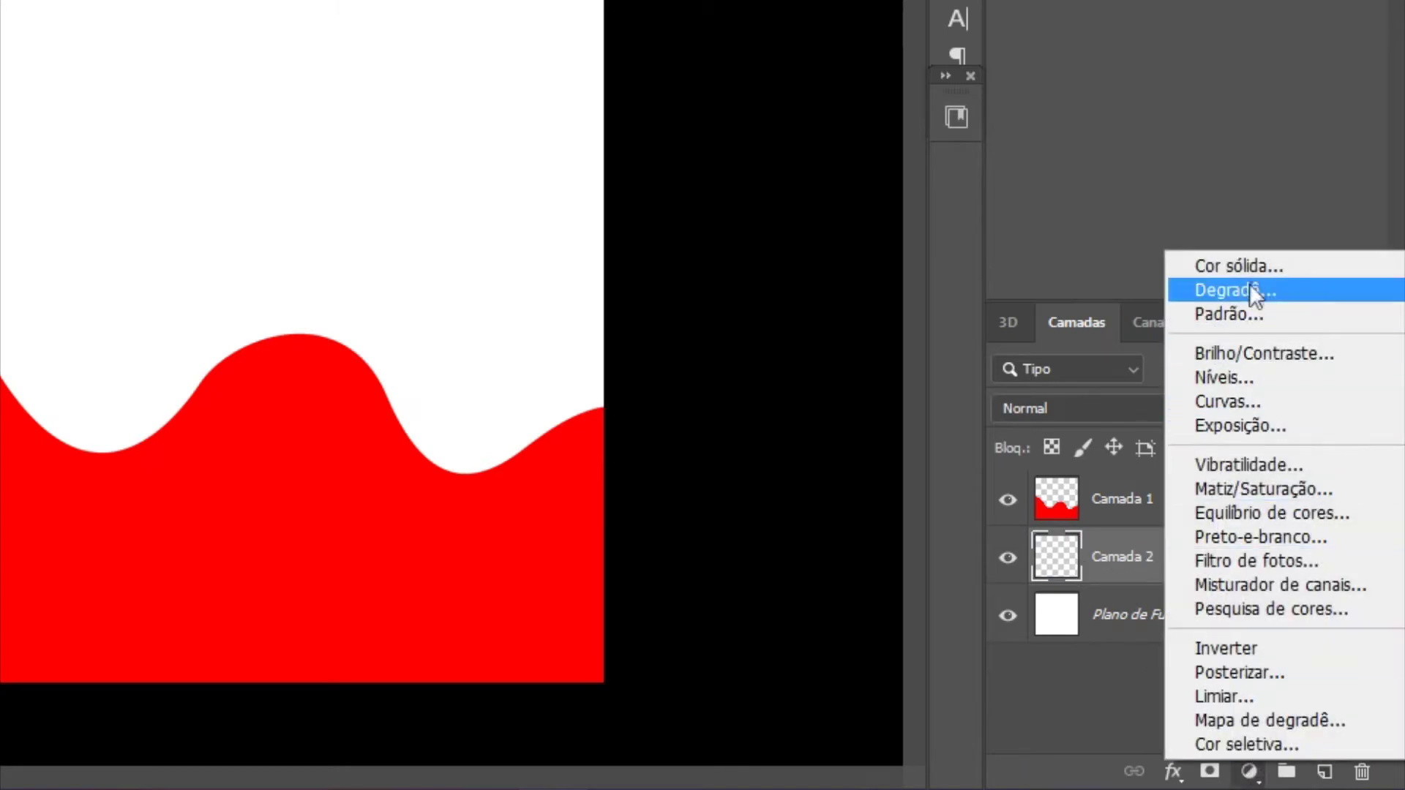
click(1249, 261)
mouse_move(630, 296)
mouse_down()
mouse_move(628, 246)
mouse_move(624, 262)
mouse_up()
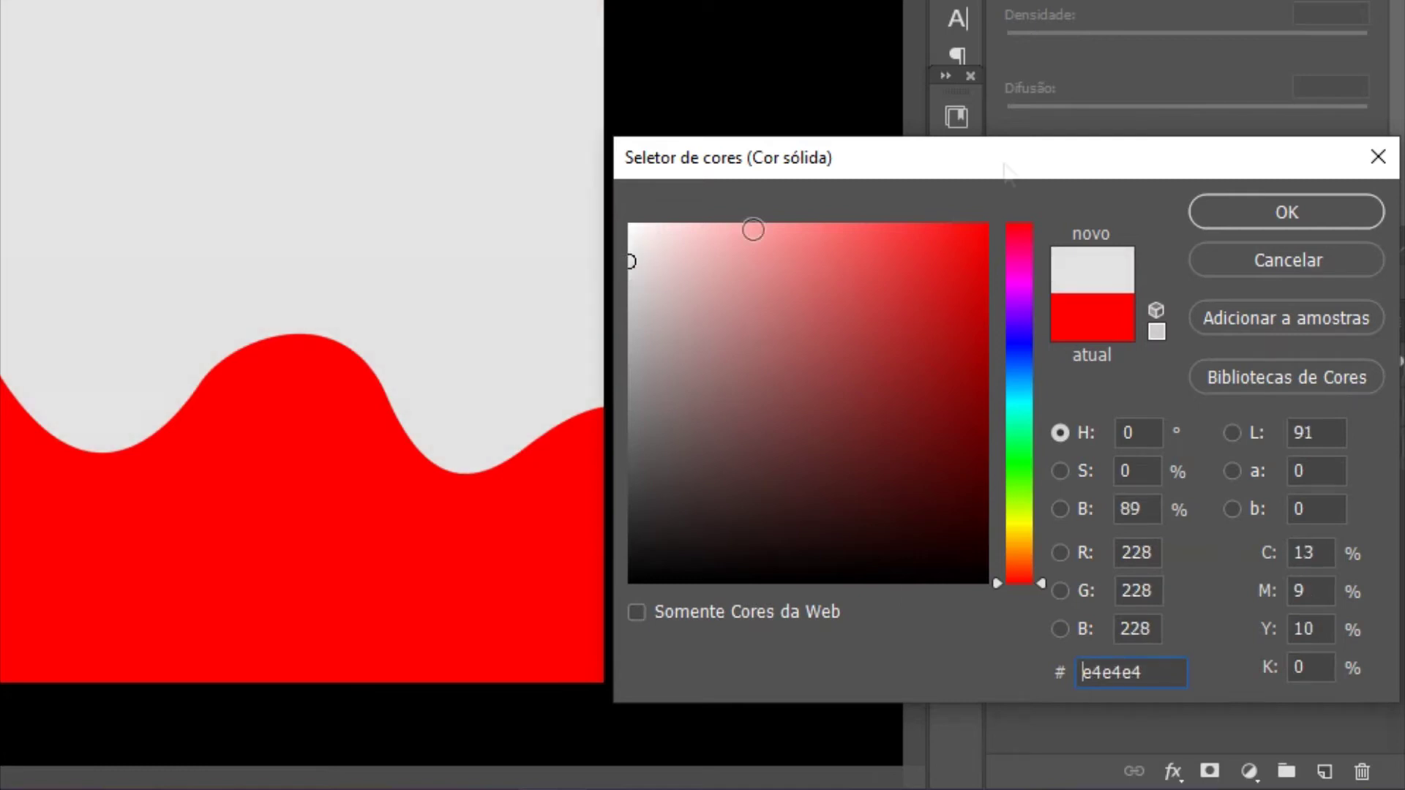
click(1284, 224)
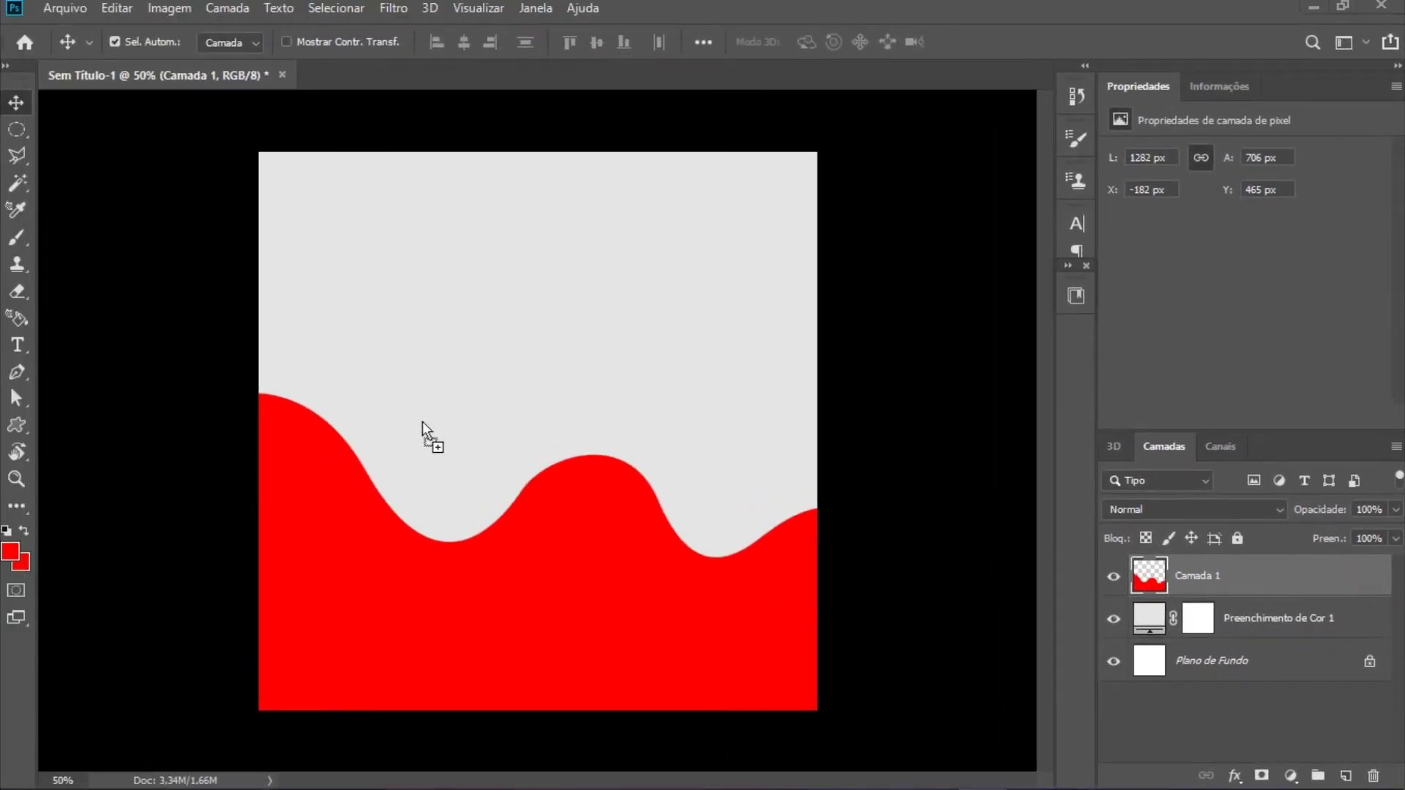
Step: Place the woman-in-red photo, flip it horizontally, and position it at the bottom left
drag(422, 423, 427, 422)
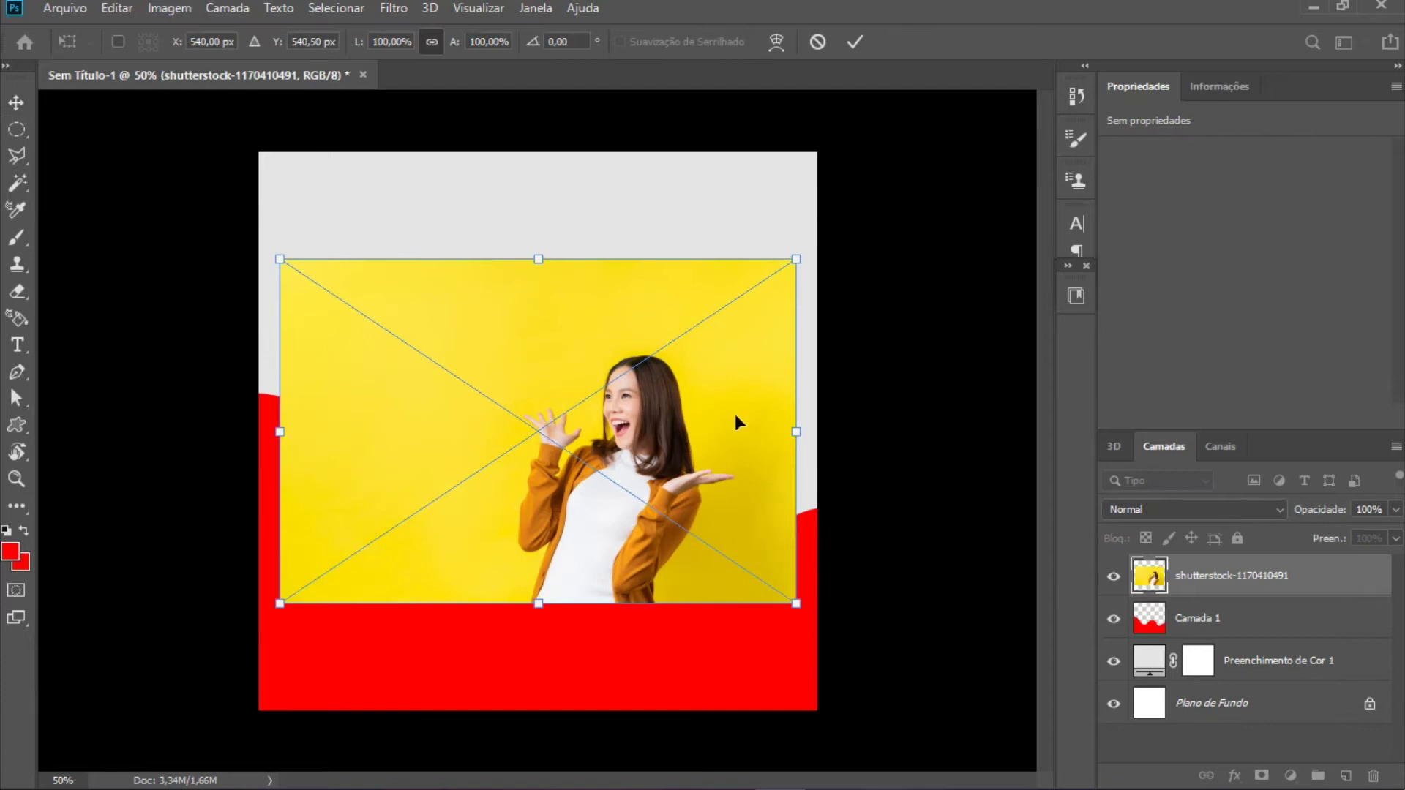
key(Escape)
drag(647, 390, 634, 475)
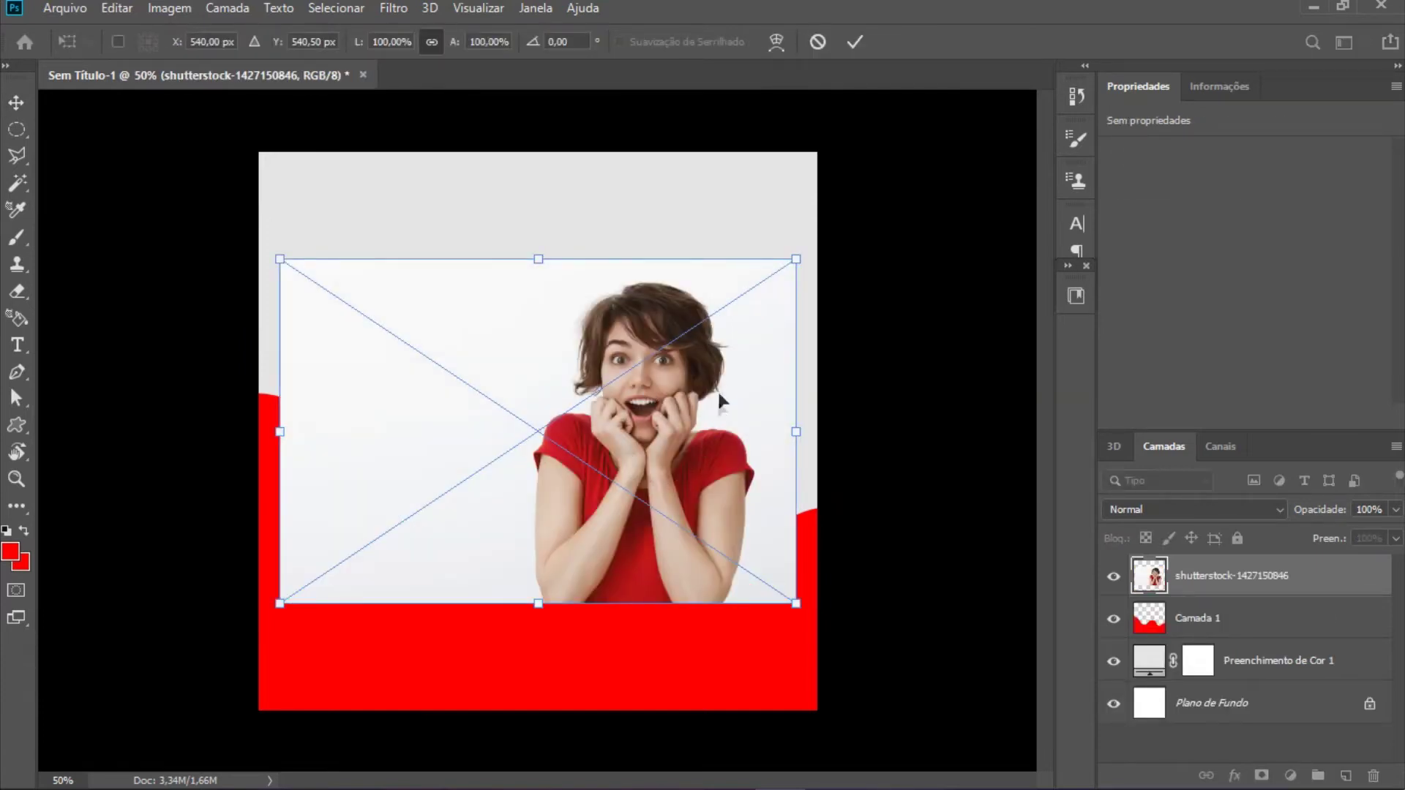
drag(682, 398, 505, 438)
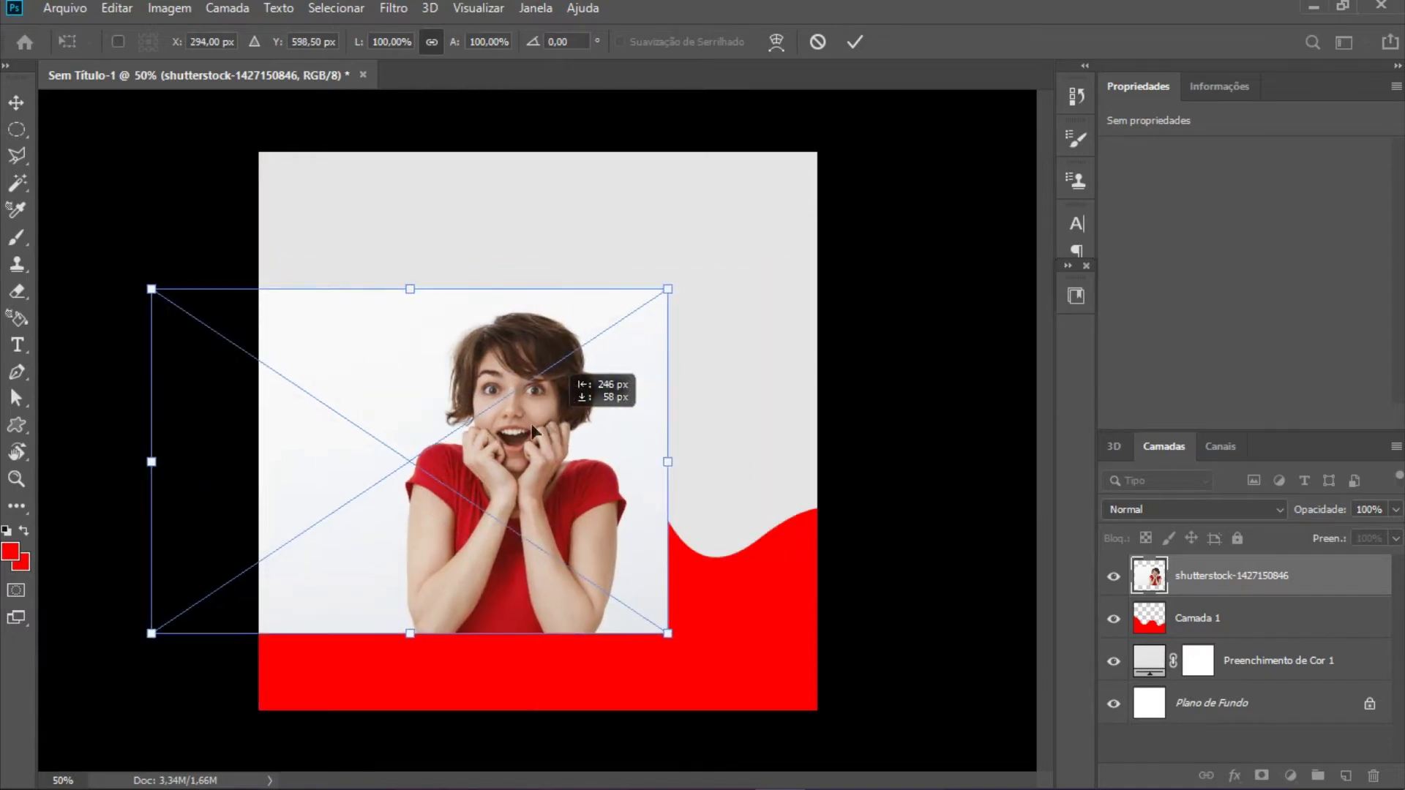
right_click(502, 423)
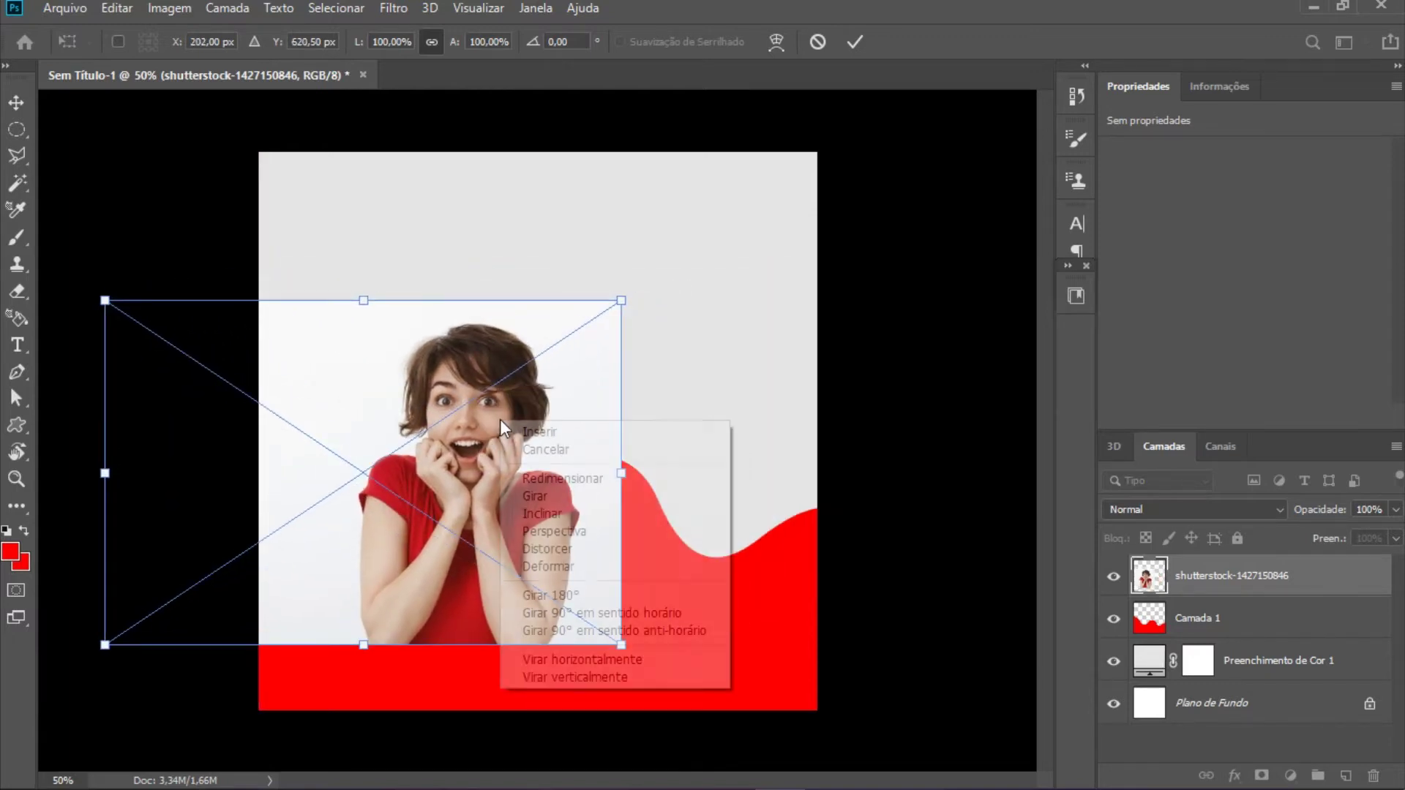
click(556, 660)
drag(412, 545, 541, 597)
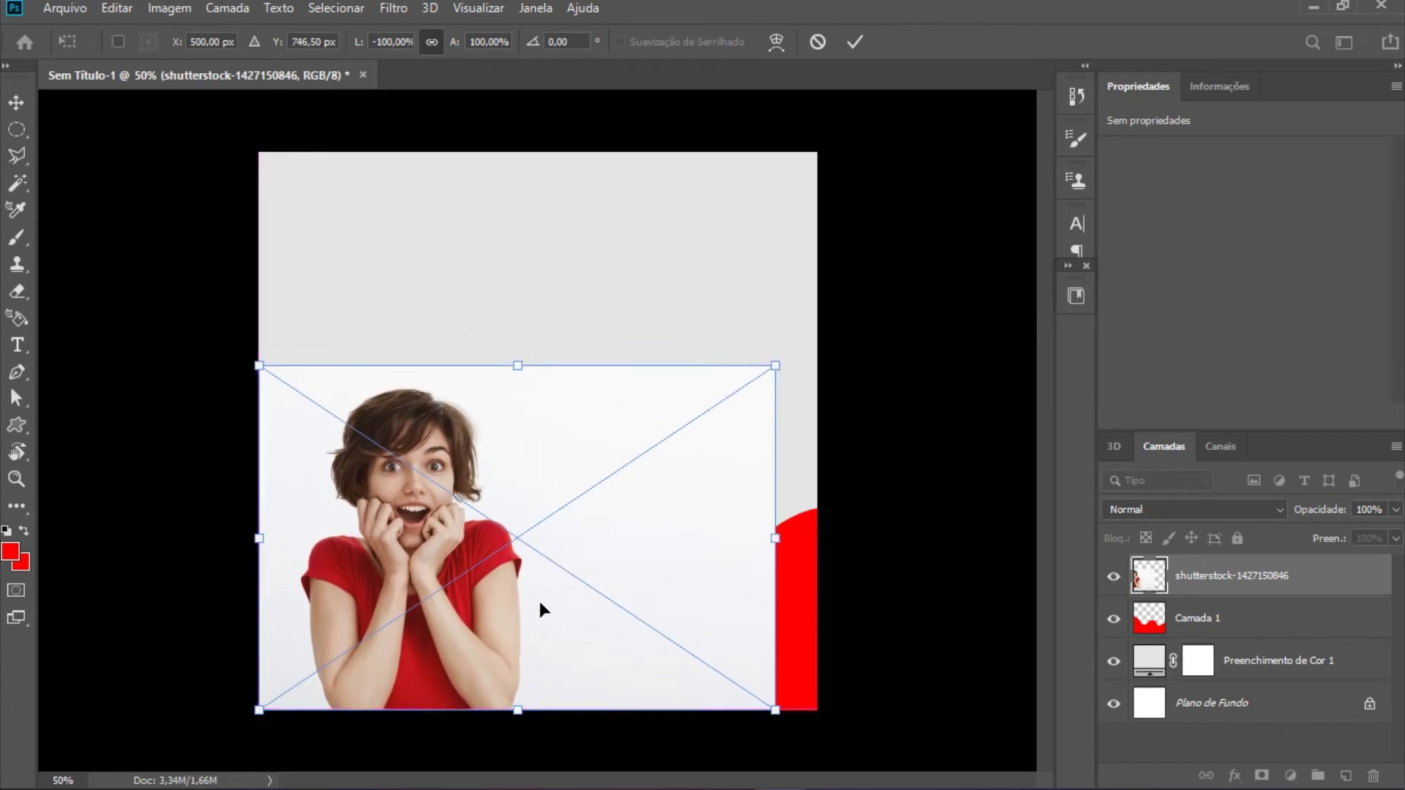
key(Return)
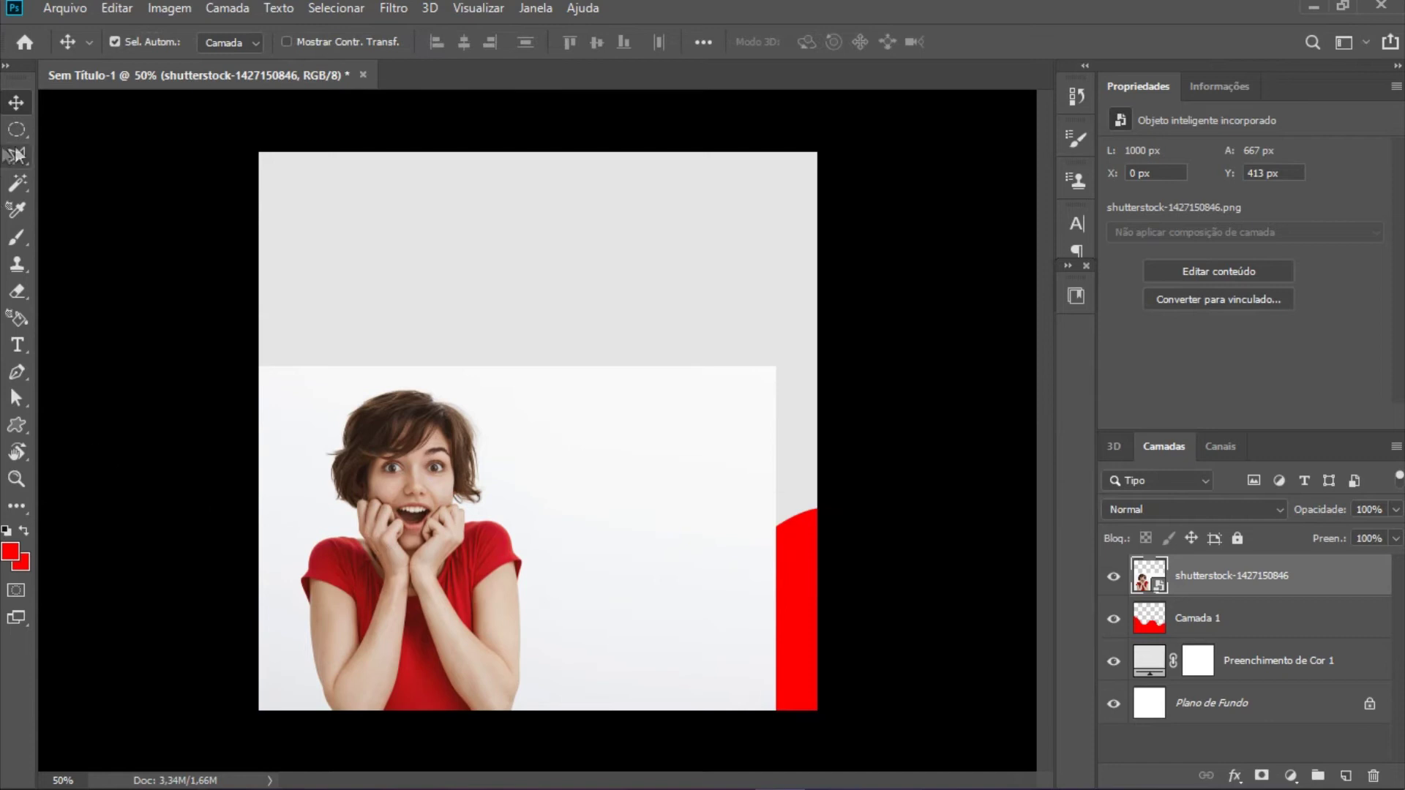
Step: Start a Polygonal Lasso outline from the woman's arm up around her hair
click(17, 156)
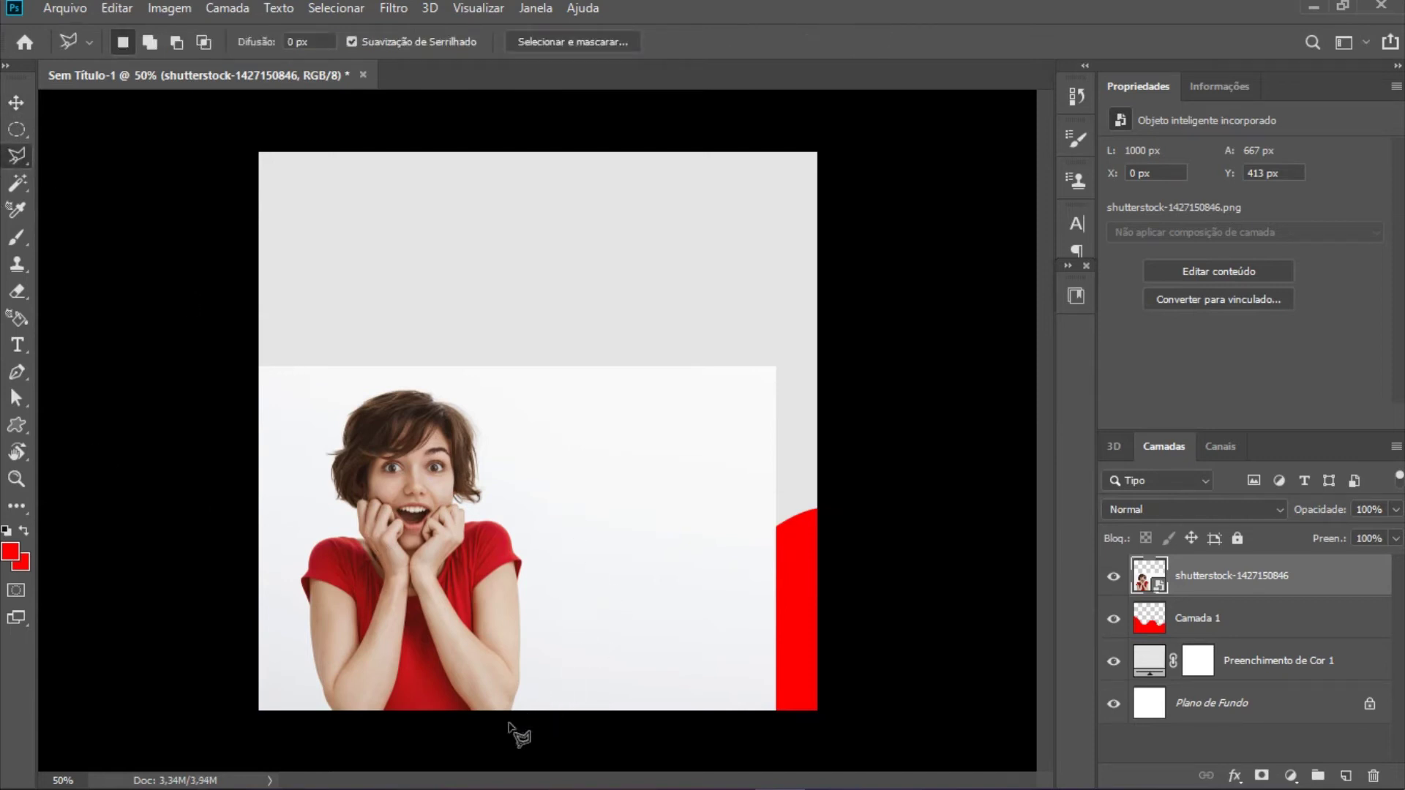
click(528, 672)
click(483, 511)
click(487, 445)
click(445, 378)
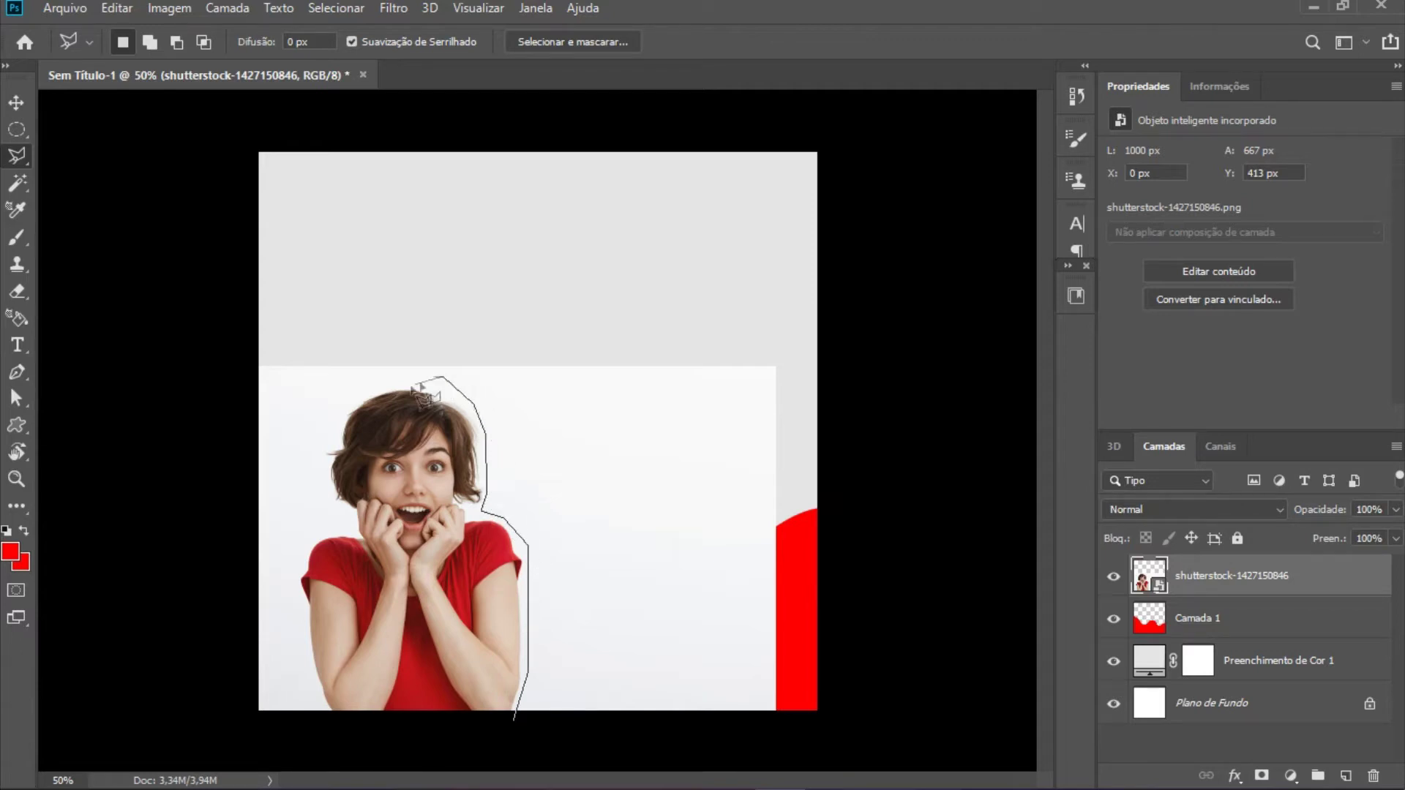
click(358, 389)
click(321, 444)
click(319, 483)
Step: Finish the outline around her hand, shoulder and arm, and open Select and Mask
click(355, 523)
click(308, 535)
click(293, 572)
click(301, 603)
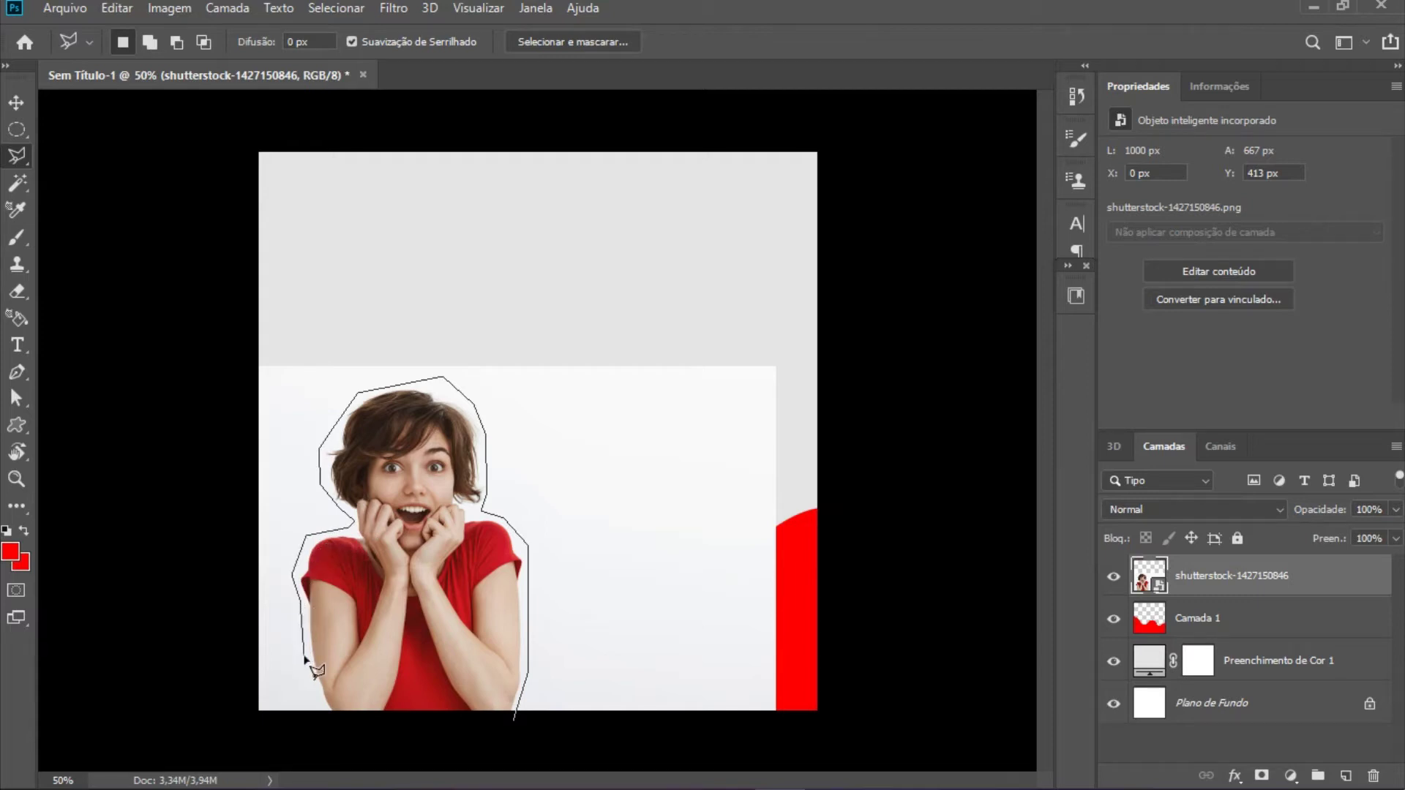
click(329, 723)
click(511, 721)
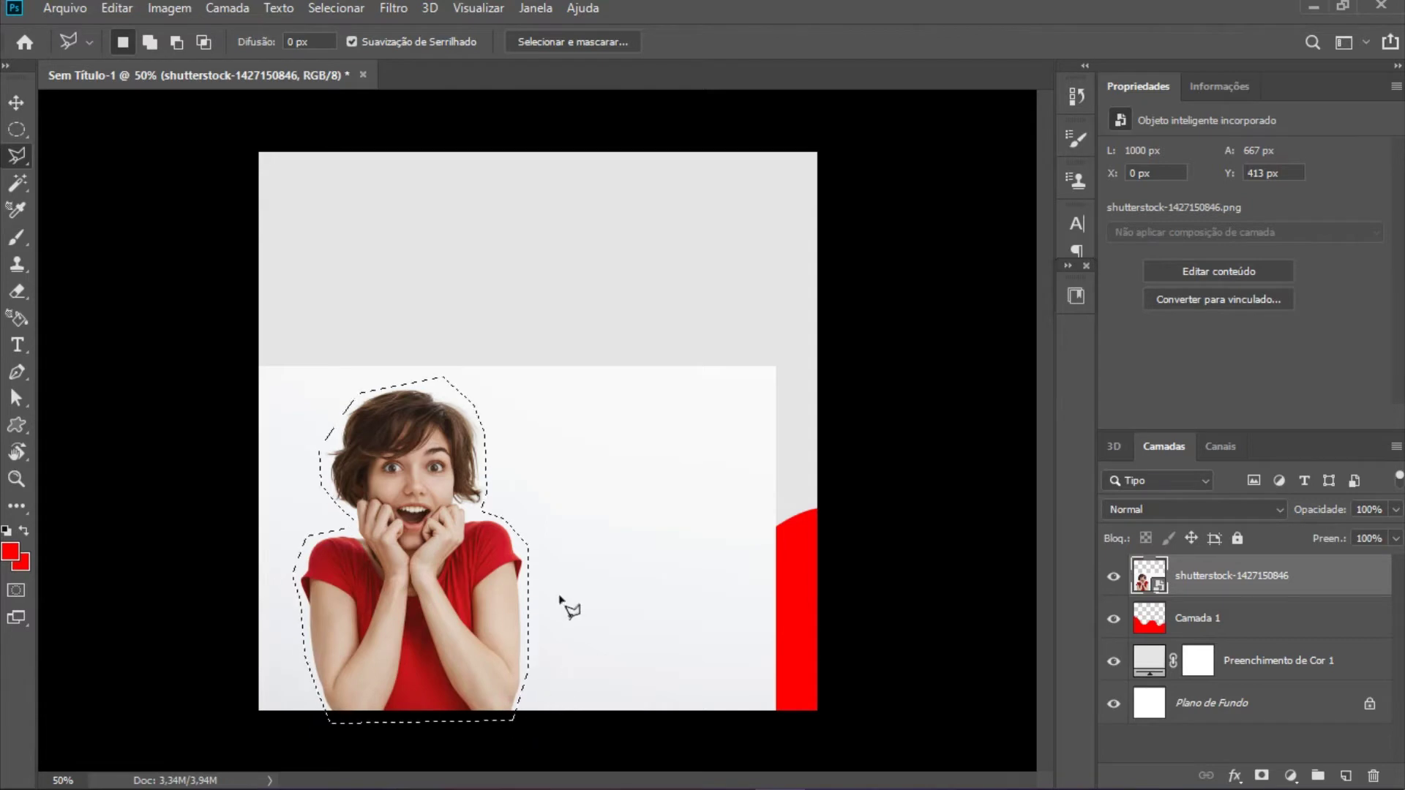
click(559, 41)
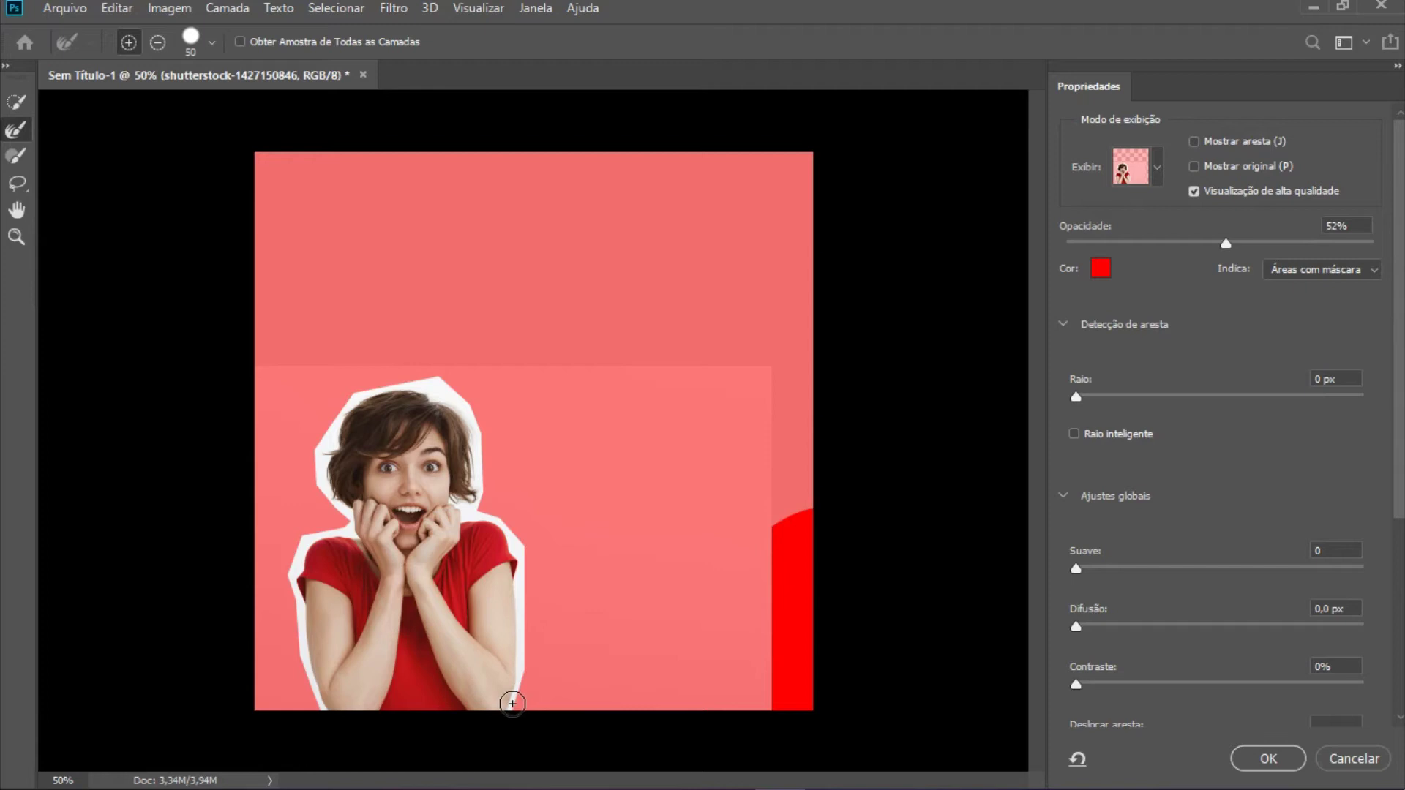
Step: Refine the arm edge, output as Máscara de camada, and clear the leftover selection
mouse_move(512, 704)
mouse_down()
mouse_move(521, 563)
mouse_move(468, 512)
mouse_move(463, 411)
mouse_move(424, 384)
mouse_move(401, 380)
mouse_move(450, 409)
mouse_move(384, 382)
mouse_move(325, 432)
mouse_move(319, 474)
mouse_move(340, 447)
mouse_move(344, 512)
mouse_move(301, 556)
mouse_move(298, 582)
mouse_move(343, 762)
mouse_up()
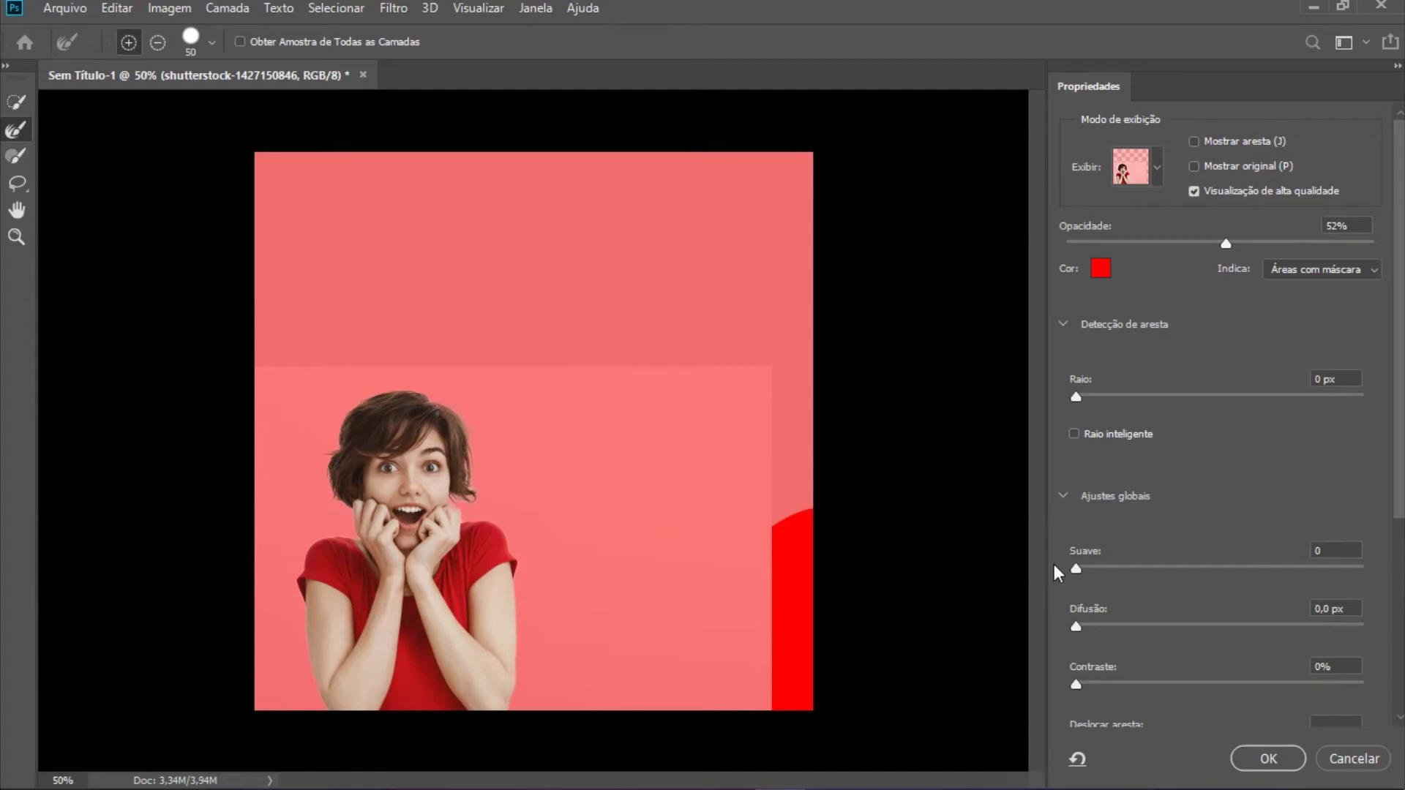
scroll(1390, 583, down, 1)
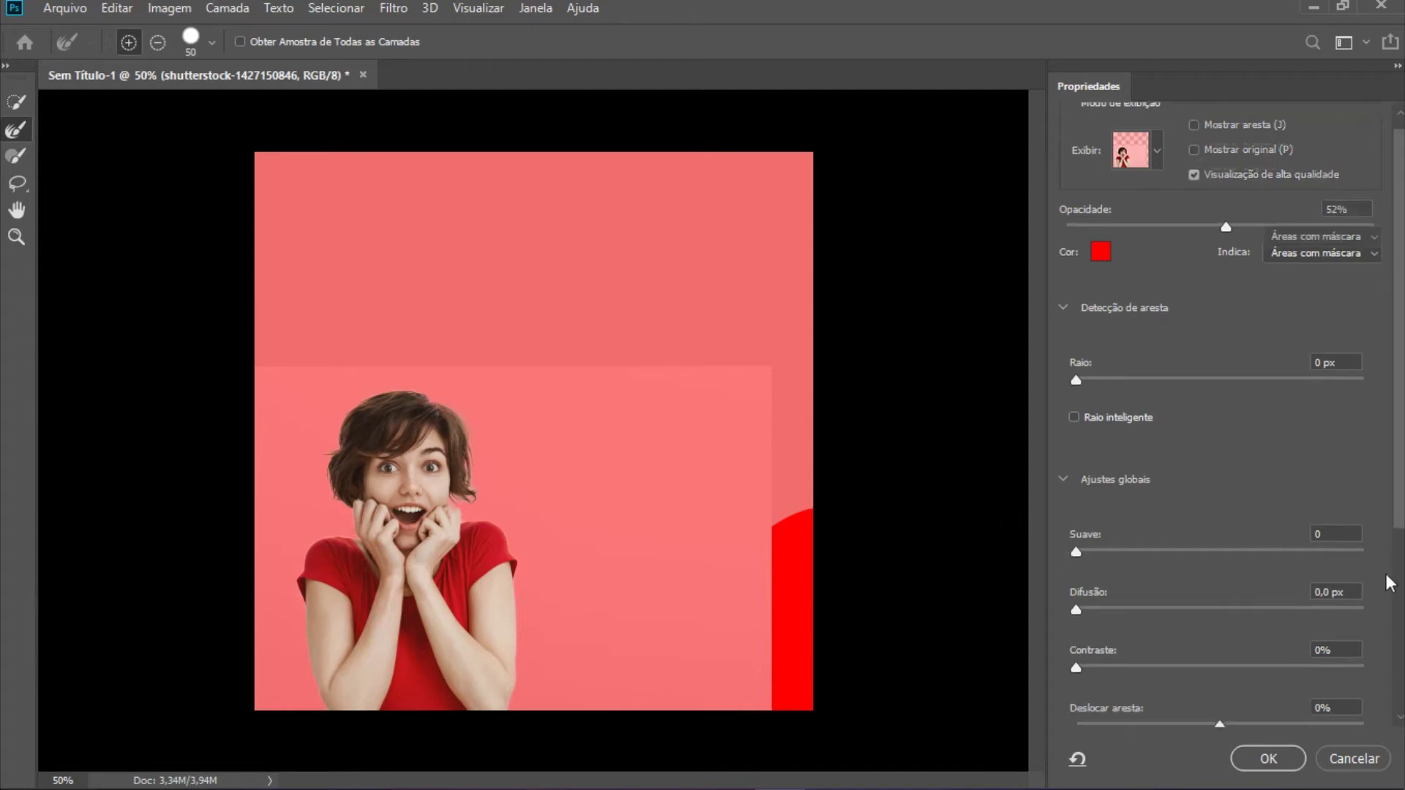
scroll(1390, 584, down, 3)
scroll(1354, 596, down, 4)
scroll(1329, 608, down, 3)
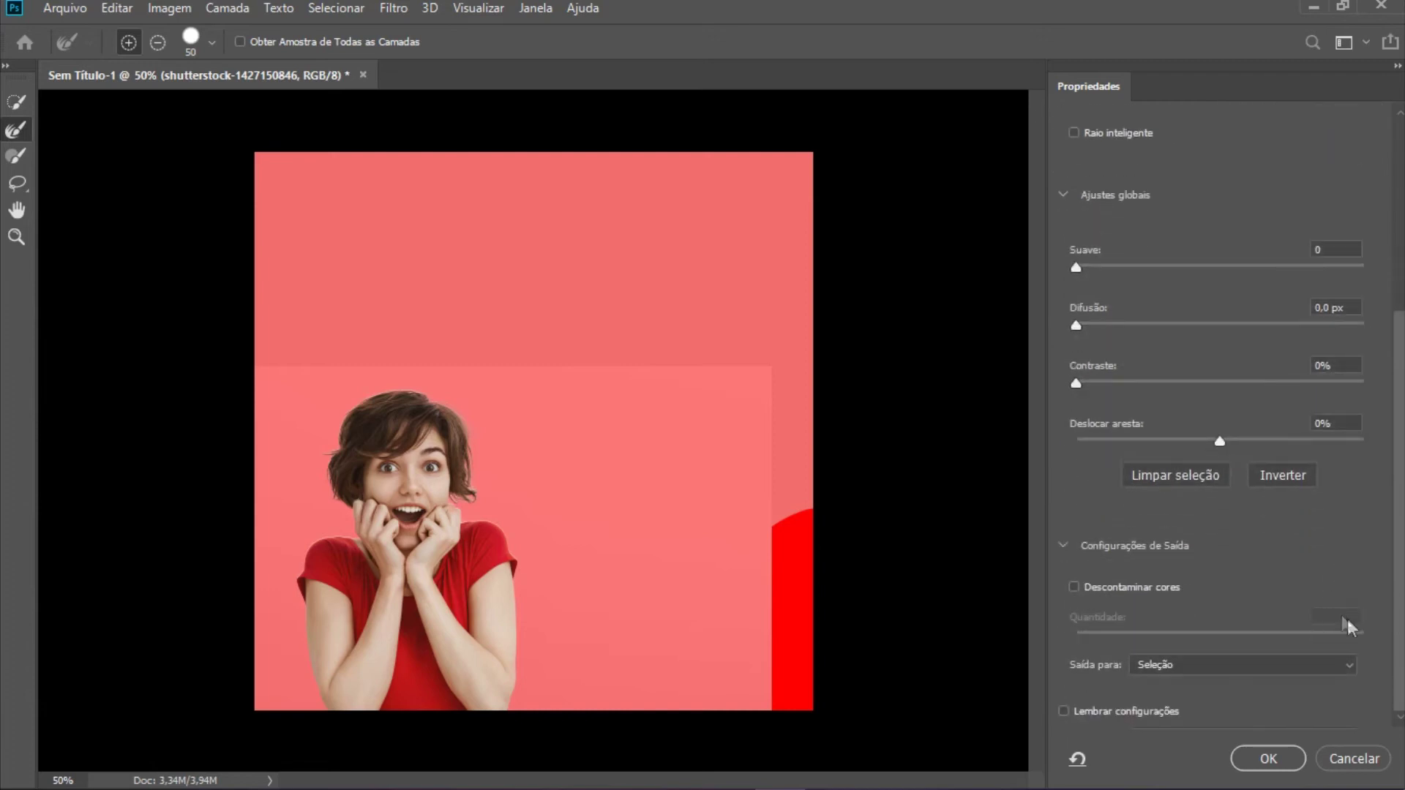
click(1354, 667)
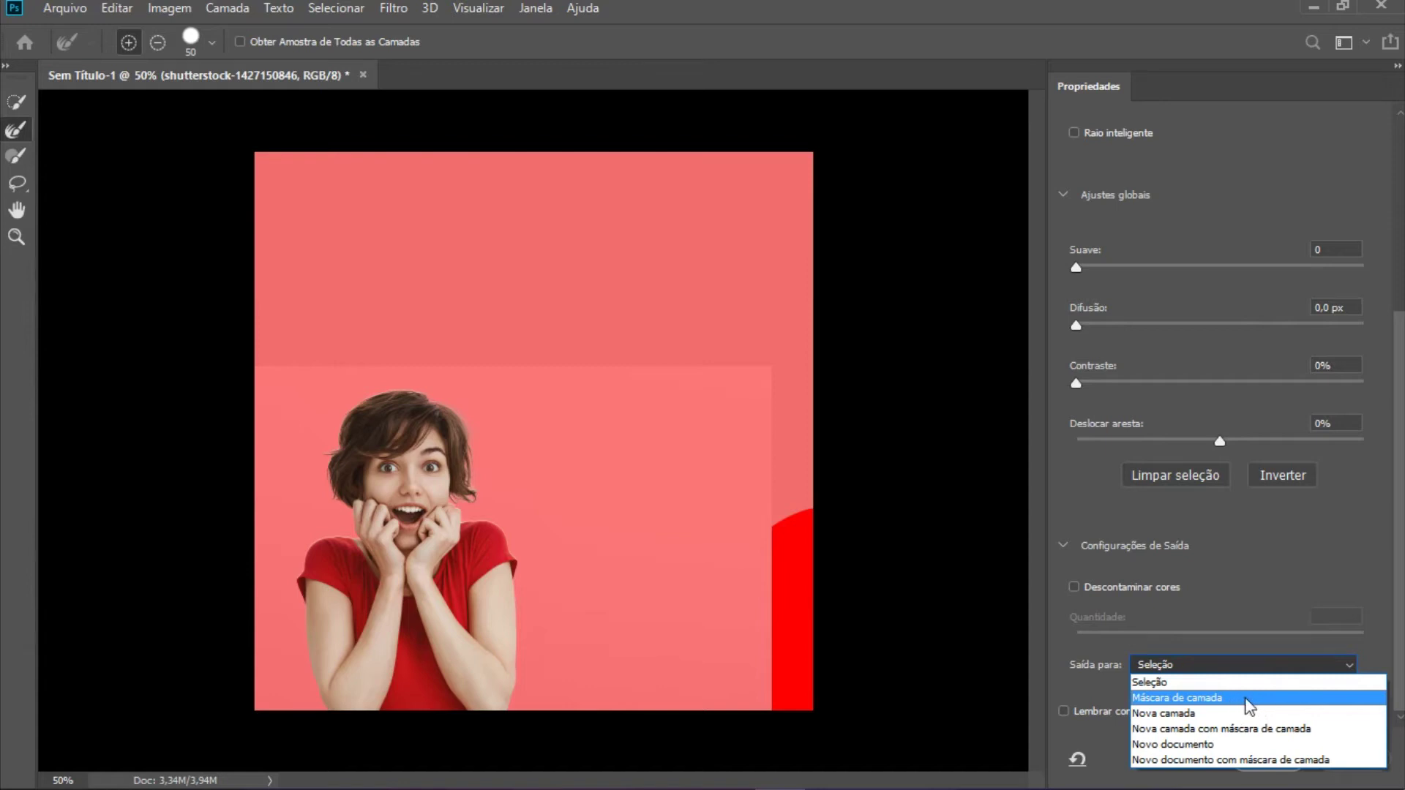
click(1246, 700)
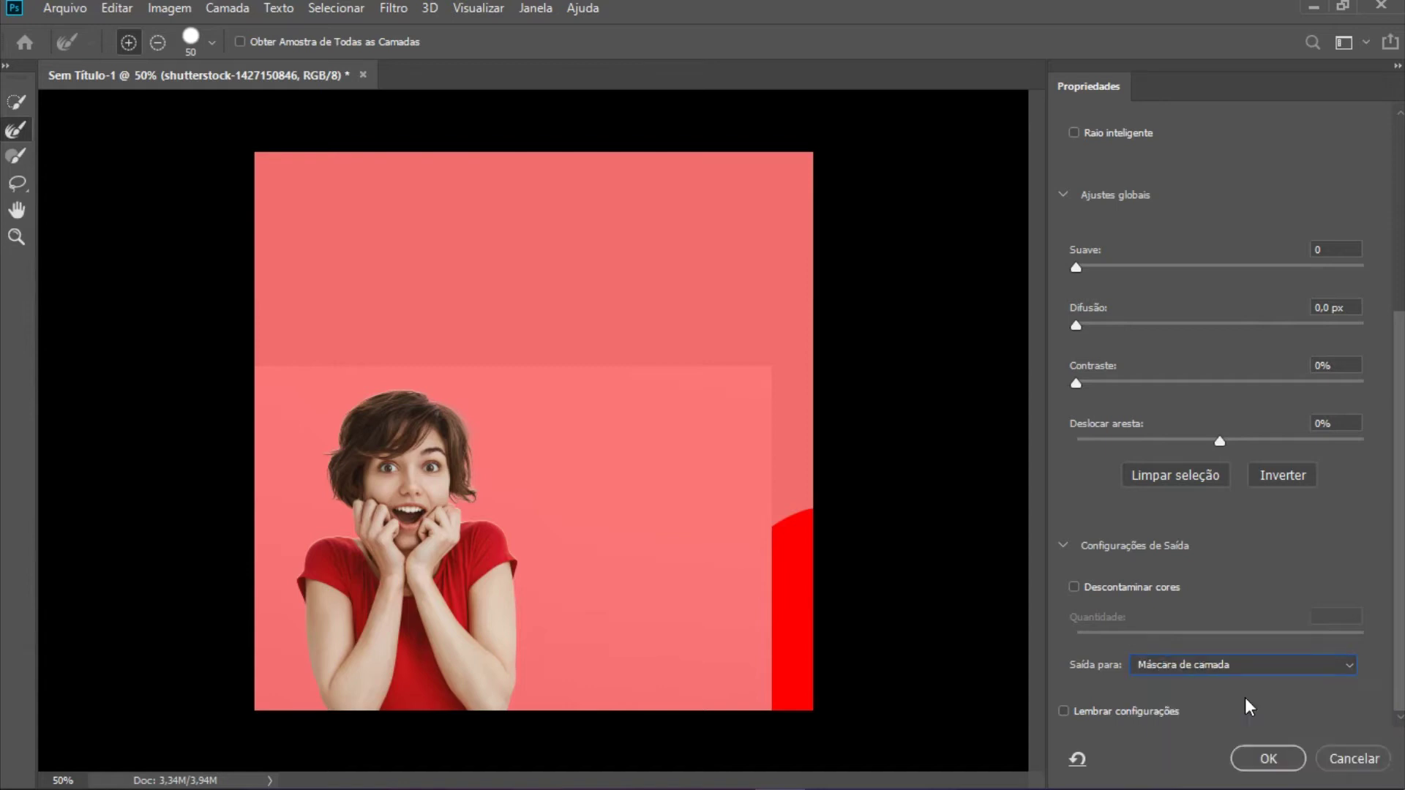
click(1268, 760)
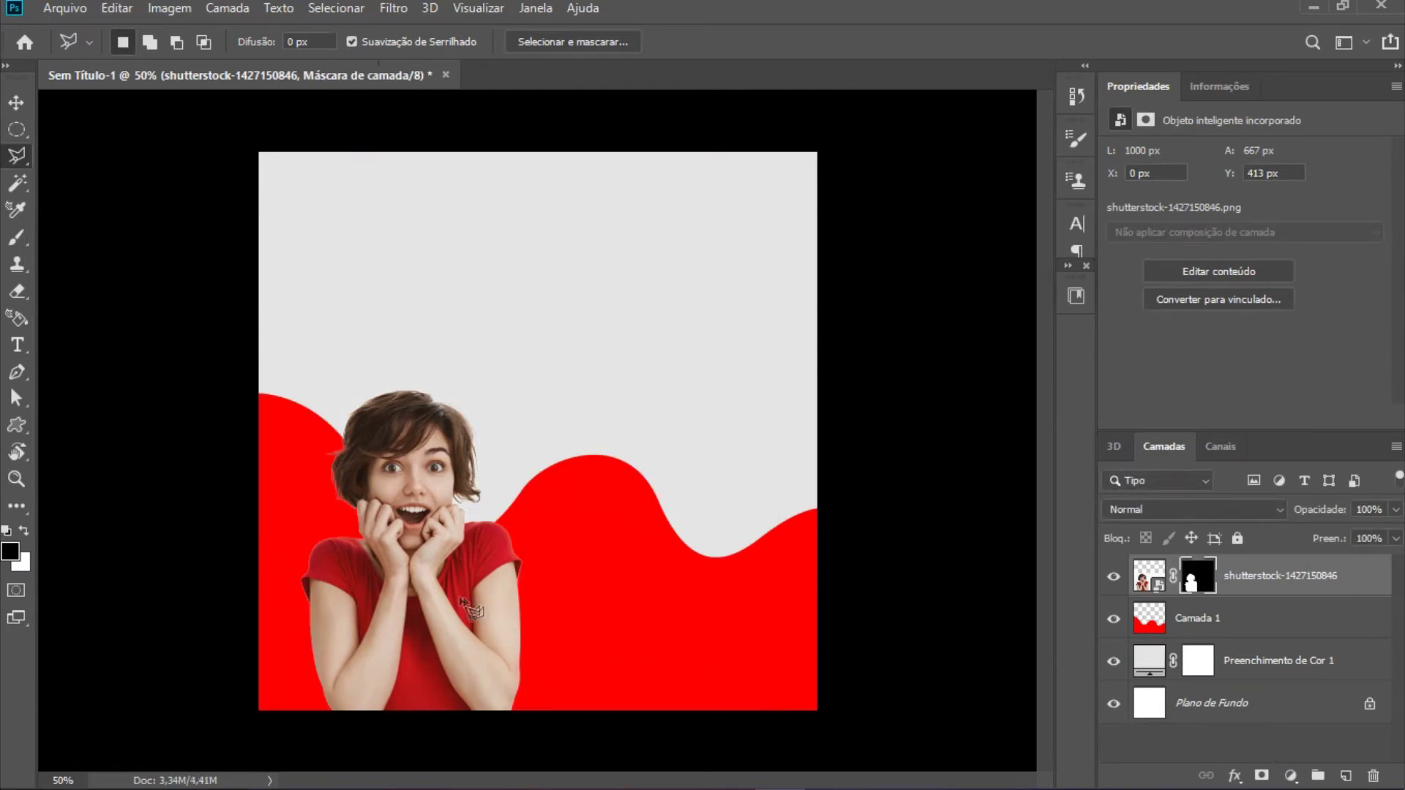
click(569, 520)
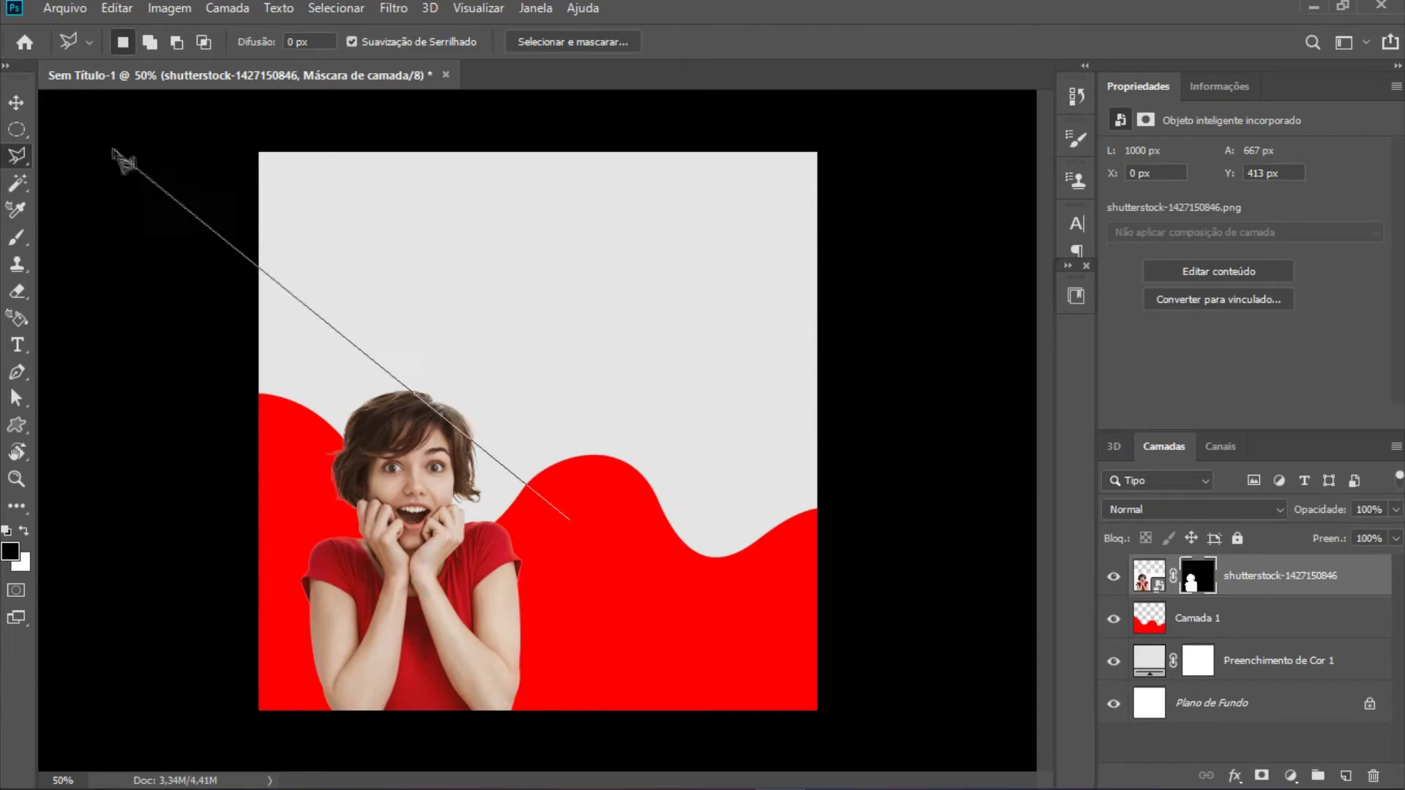
key(Escape)
Step: Place the açaí bowl image at the lower right, tilted slightly
key(v)
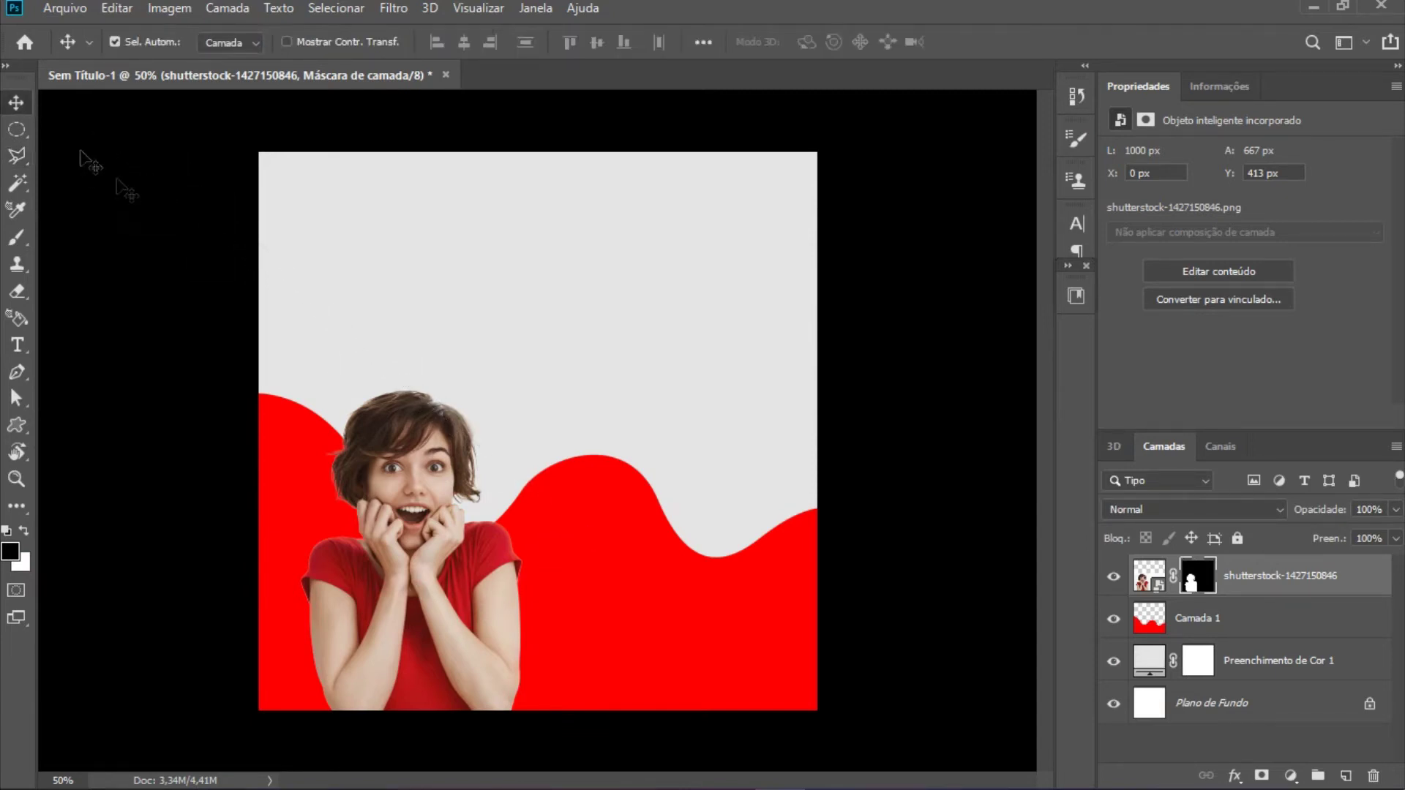
click(585, 575)
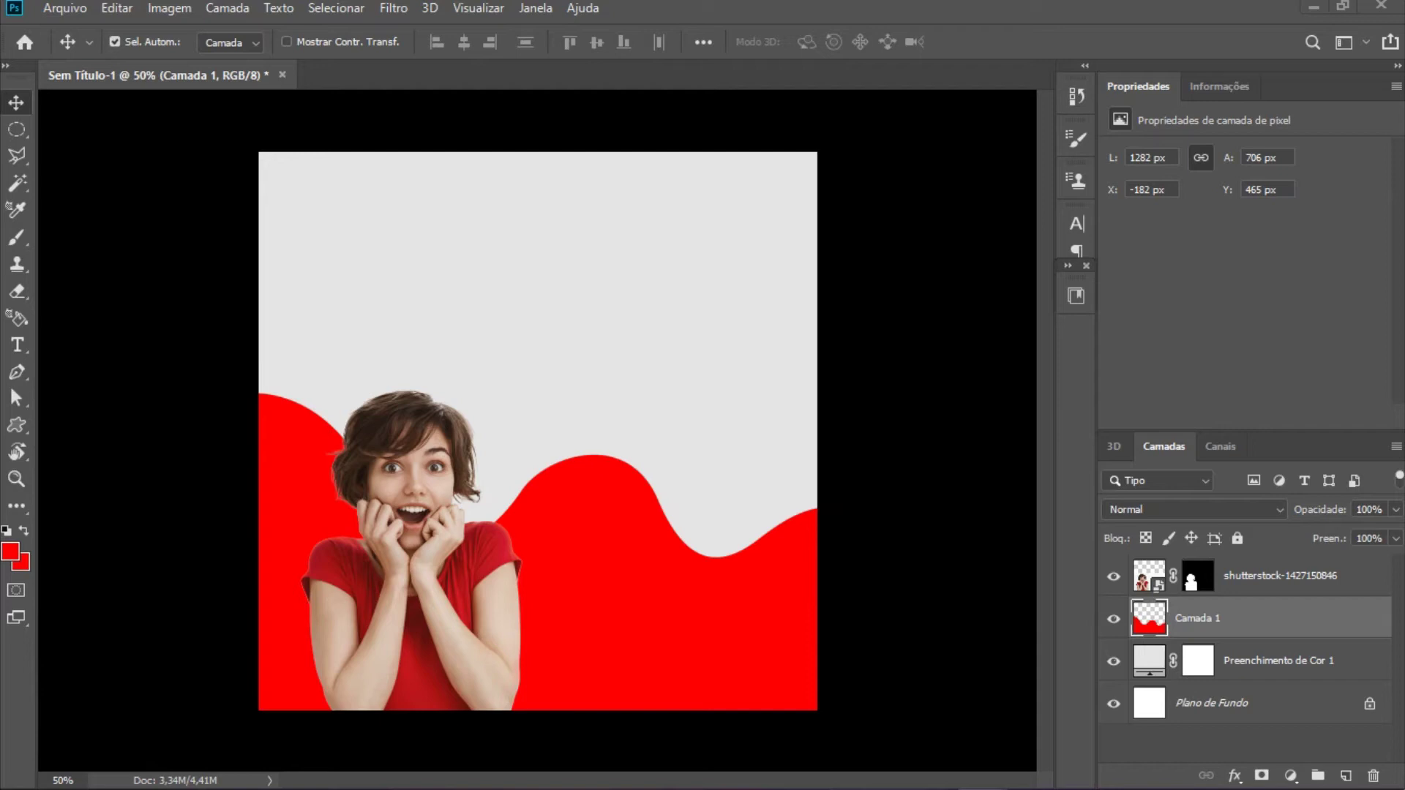
drag(705, 569, 705, 569)
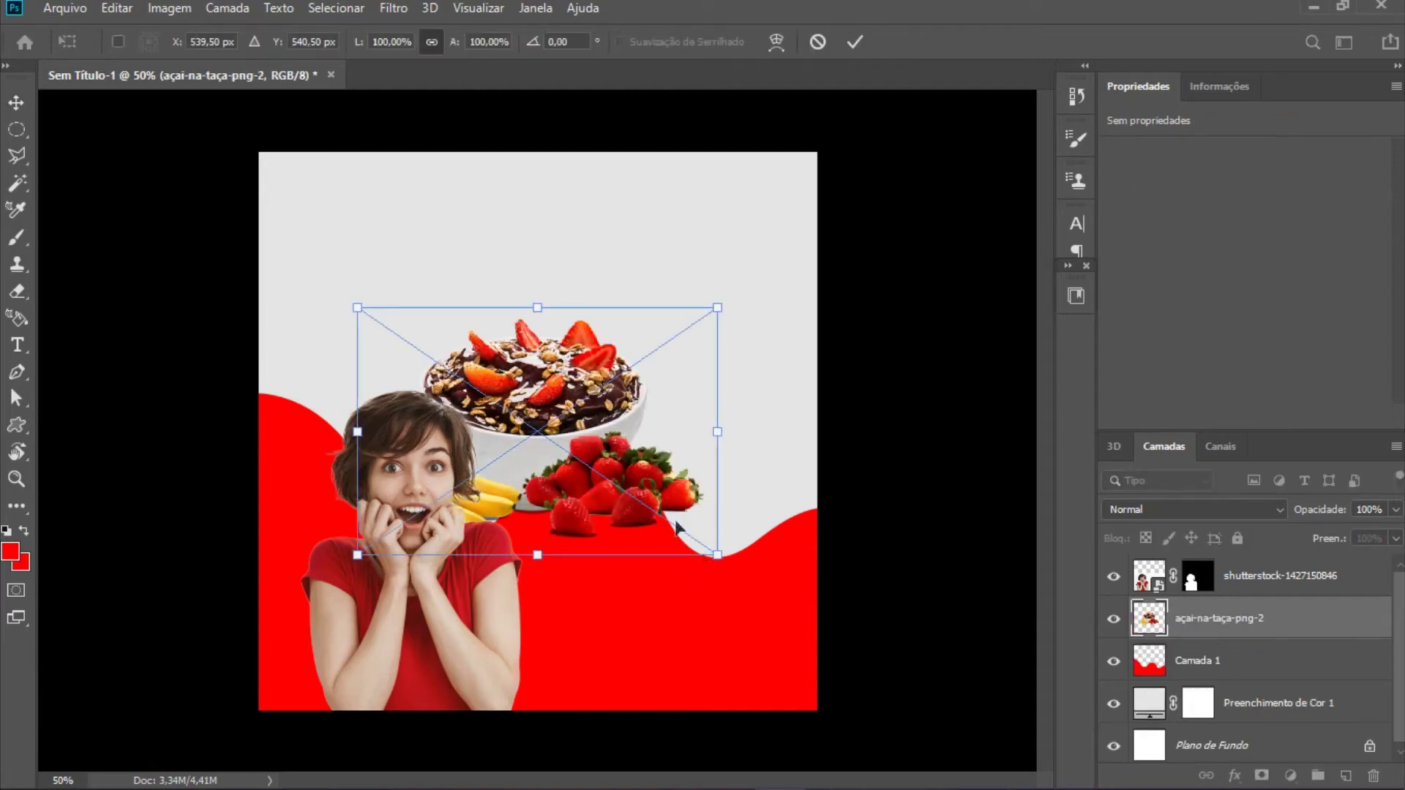
mouse_move(558, 448)
mouse_down()
mouse_move(615, 575)
mouse_move(682, 604)
mouse_up()
mouse_move(879, 423)
mouse_down()
mouse_move(888, 407)
mouse_move(896, 437)
mouse_up()
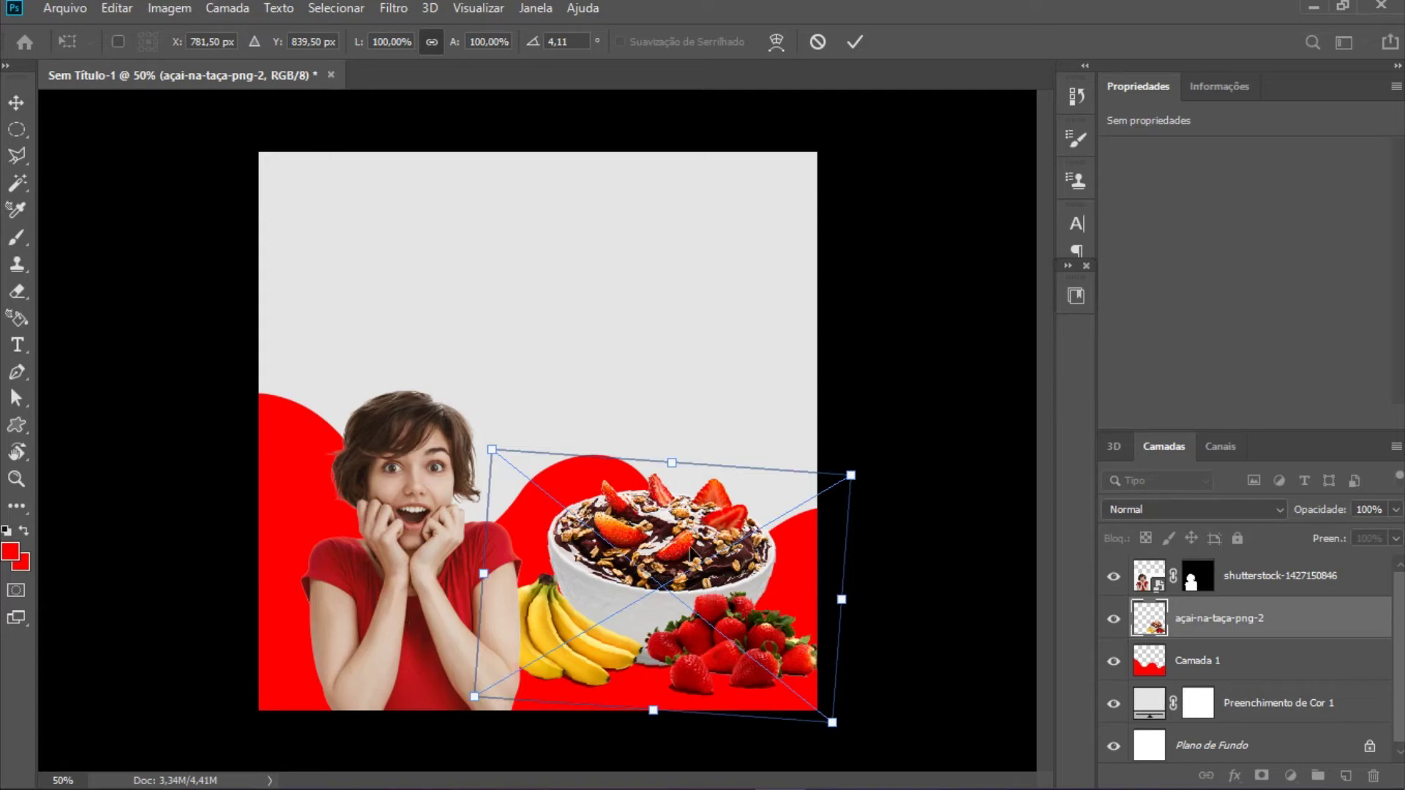
drag(691, 551, 685, 533)
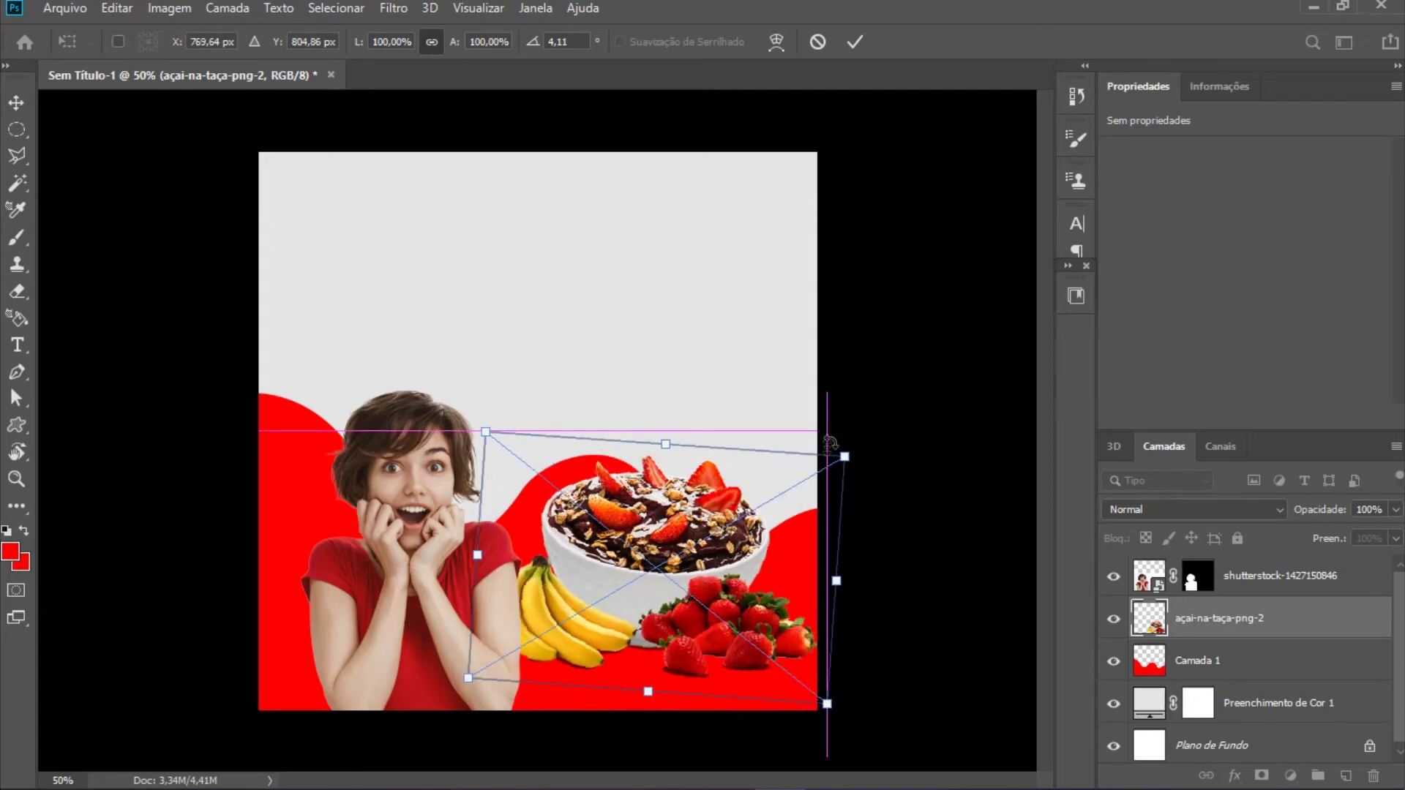
drag(851, 439, 867, 449)
key(Return)
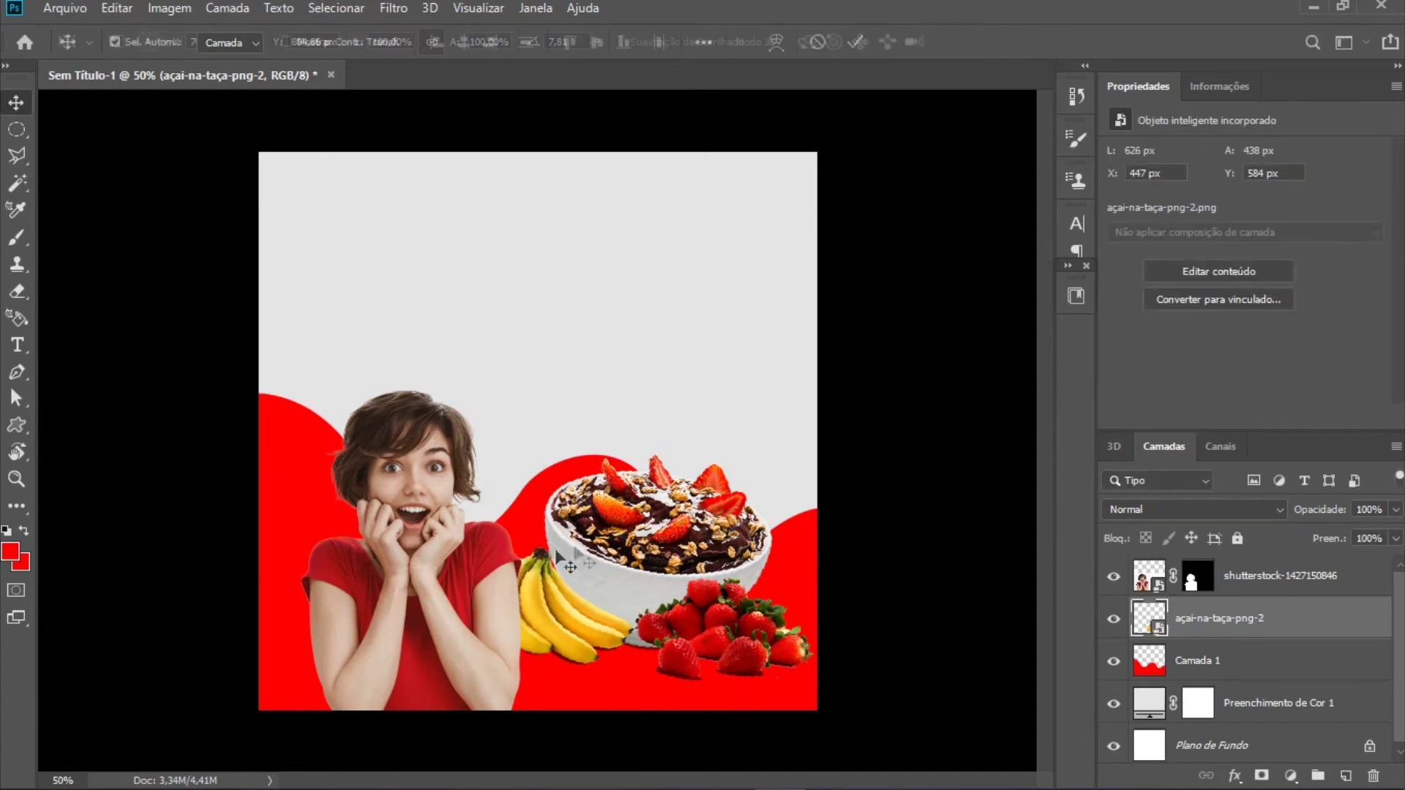
Step: Shift the woman left, fine-tune the bowl's position, and start placing the Pop Açaí logo
drag(451, 582, 419, 584)
drag(651, 571, 656, 578)
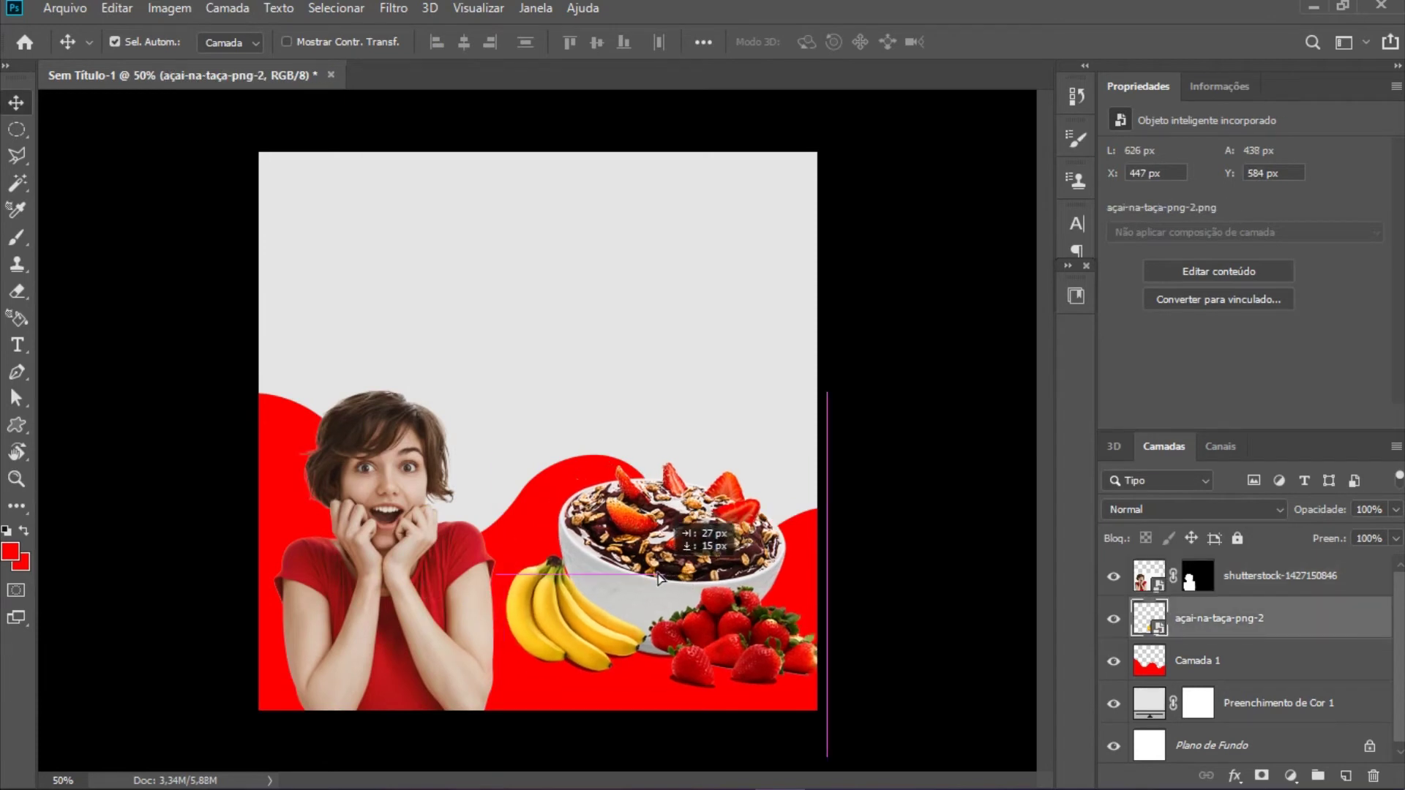
drag(657, 578, 661, 584)
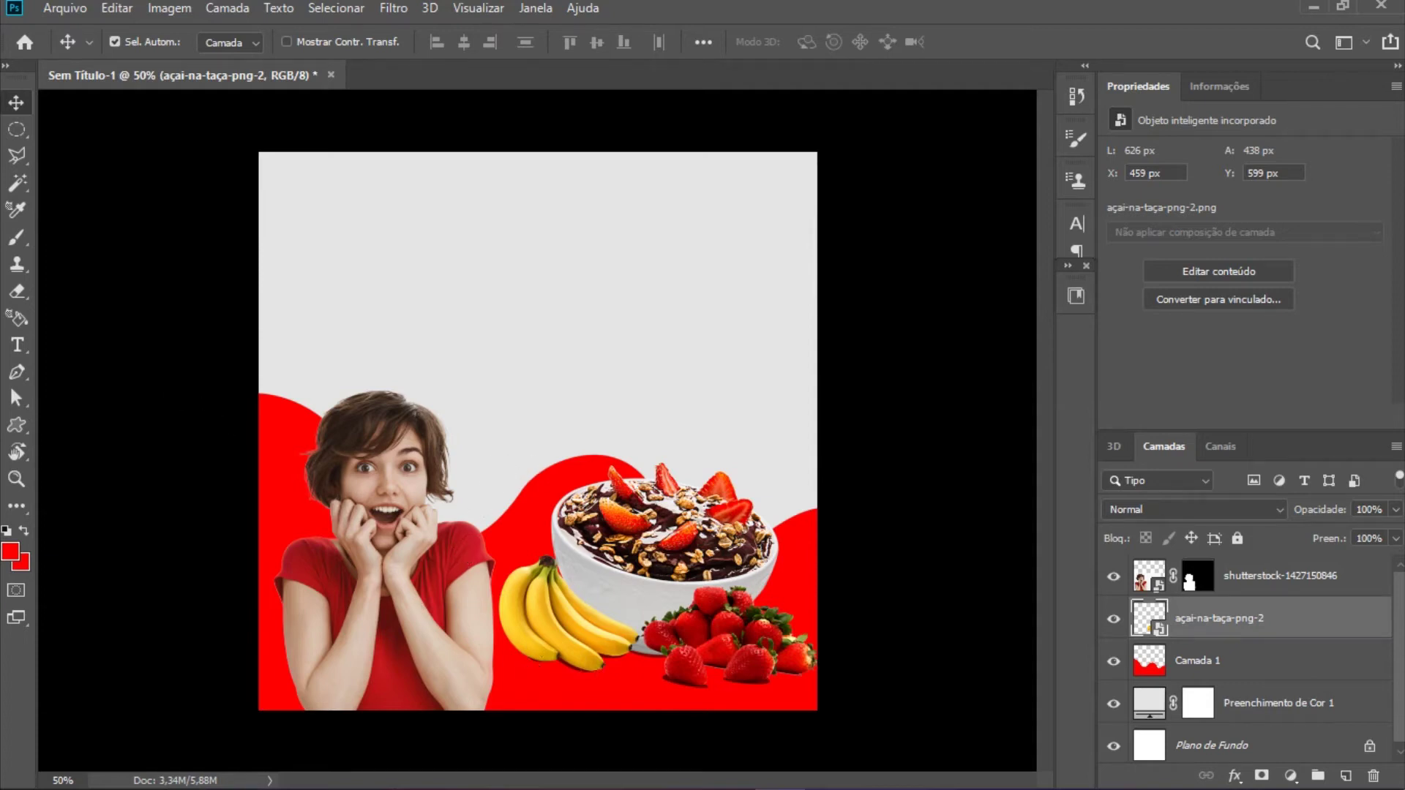
drag(653, 221, 560, 218)
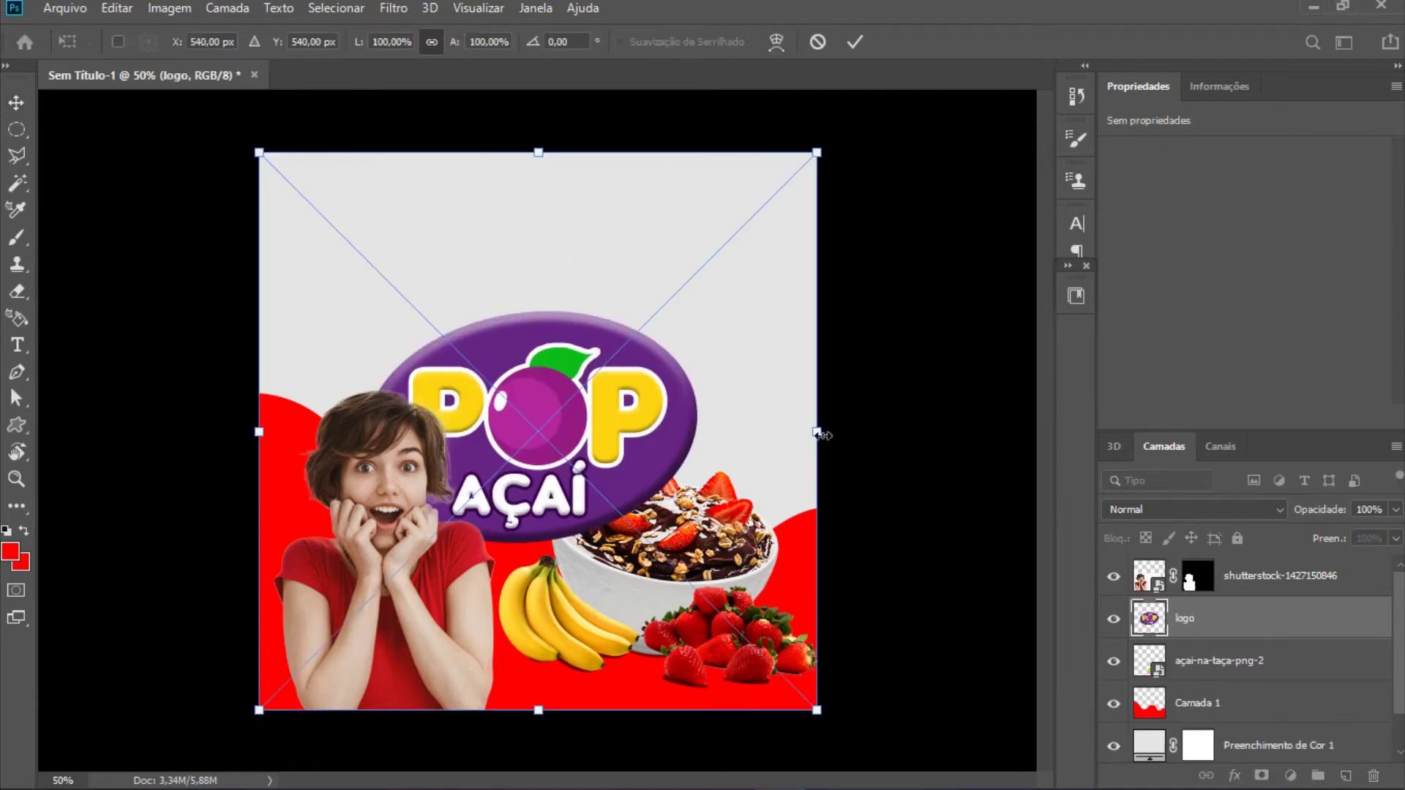
Step: Scale the Pop Açaí logo to about 37% at top centre, then bring in the strawberries image
drag(817, 434, 523, 432)
drag(470, 348, 618, 154)
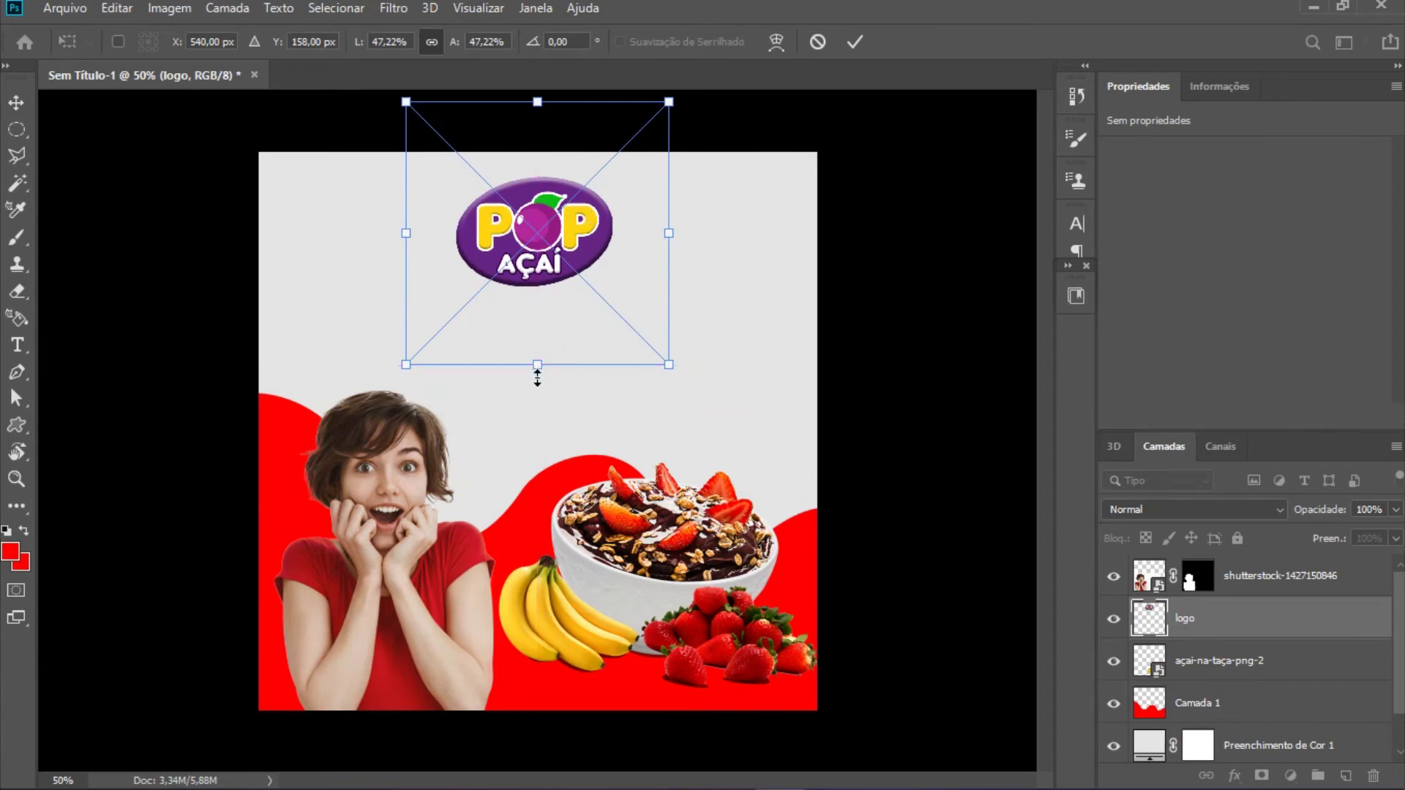
drag(538, 364, 539, 317)
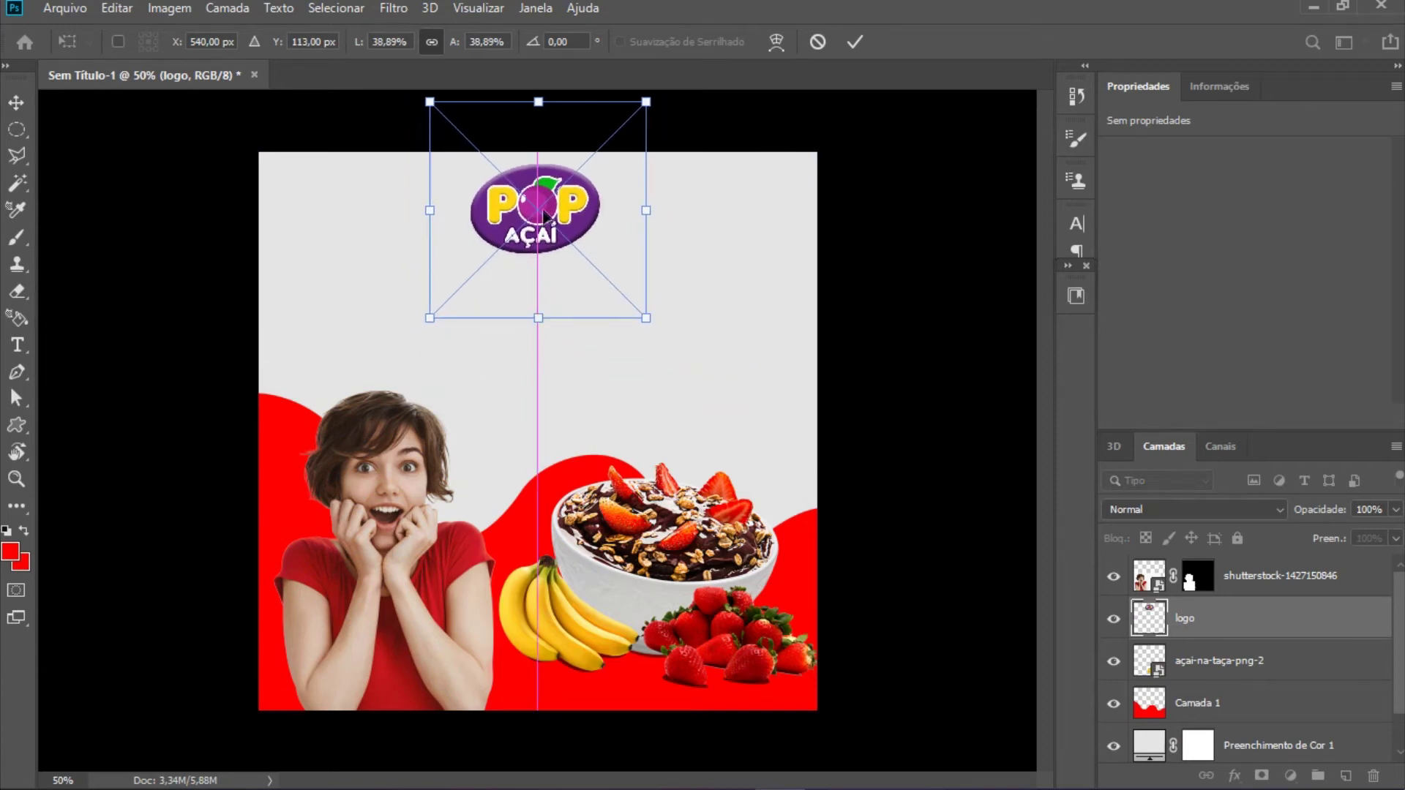
drag(538, 199, 544, 207)
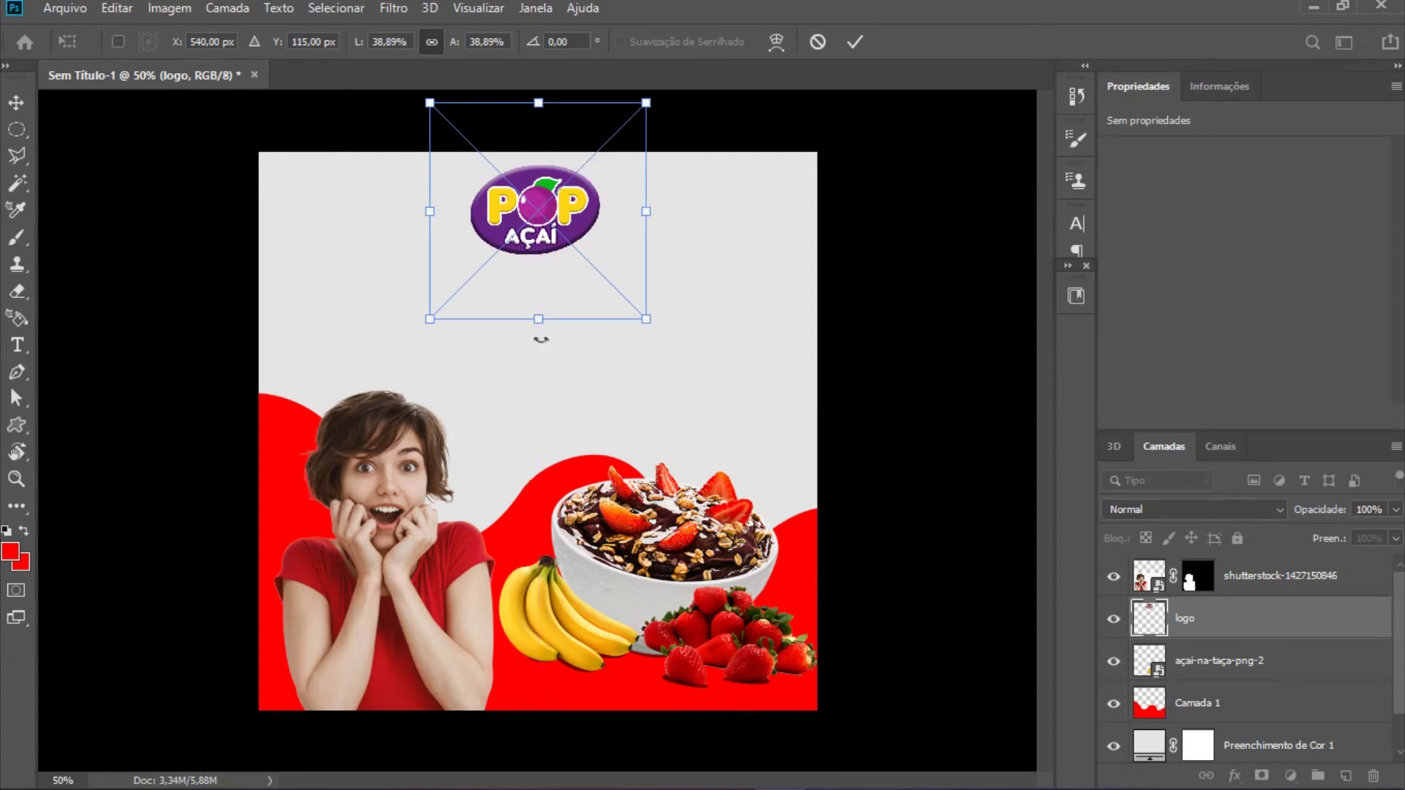
drag(540, 315, 540, 309)
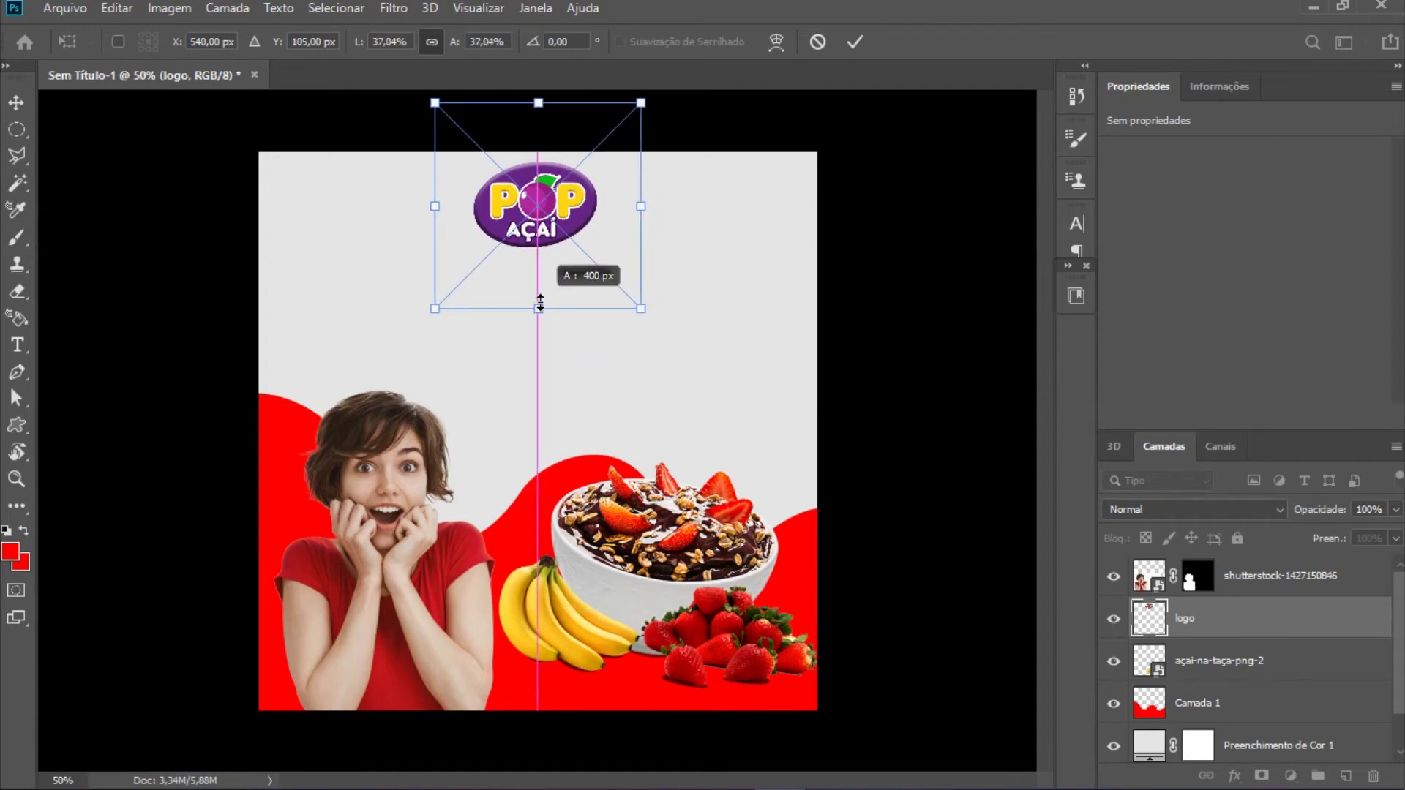
key(Return)
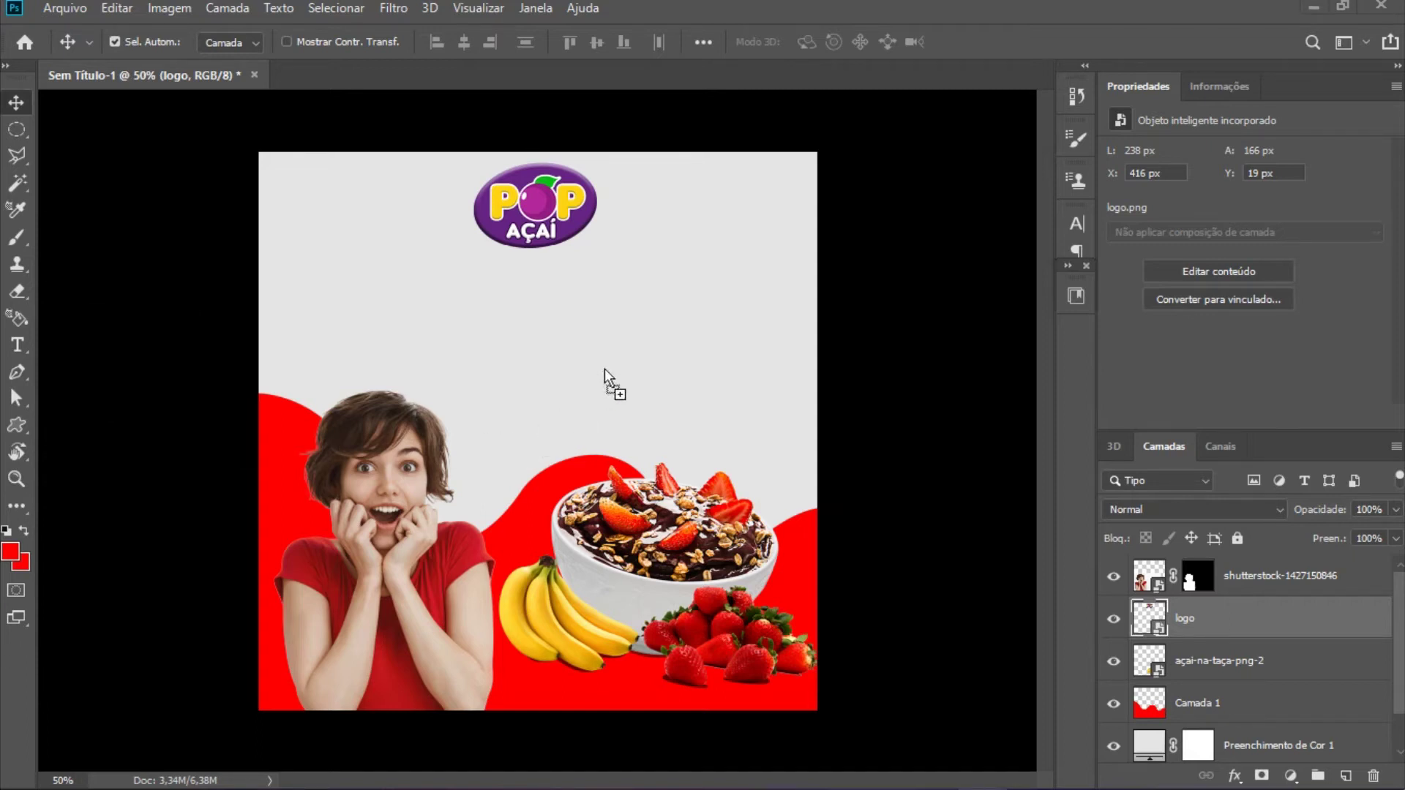
drag(604, 367, 625, 353)
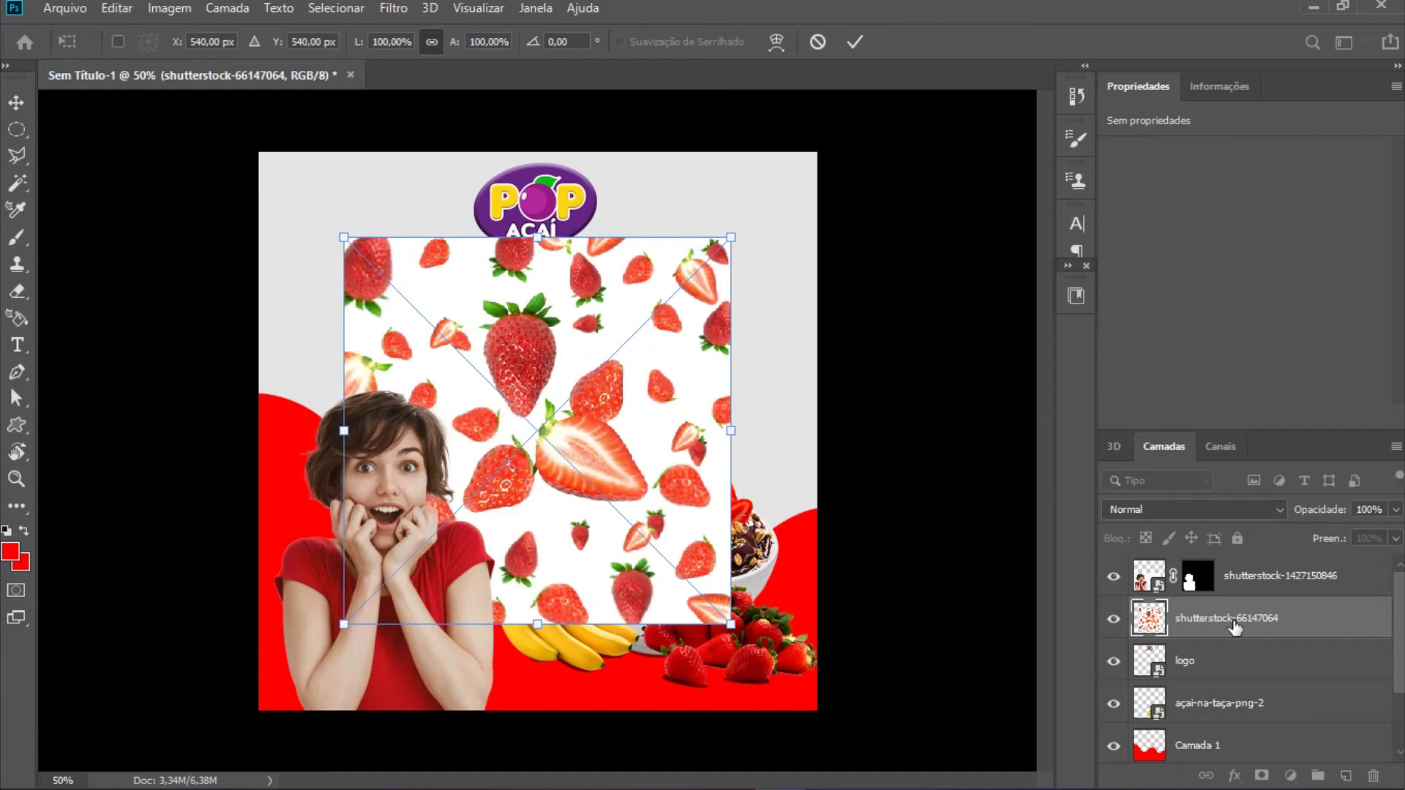
Step: Move the strawberry photo layer below Camada 1 and scale it to fill the whole canvas
drag(1235, 626, 1275, 734)
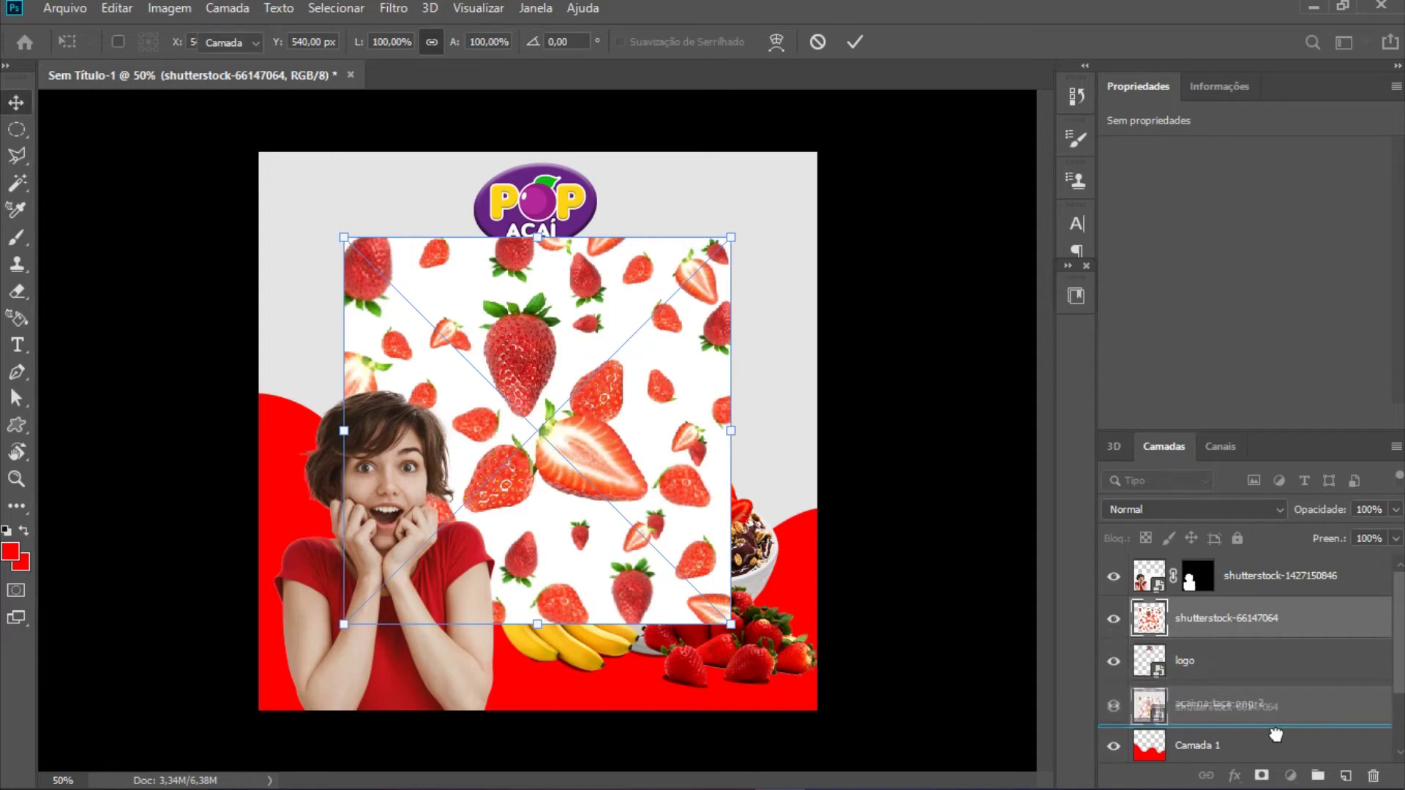
drag(1276, 734, 1277, 684)
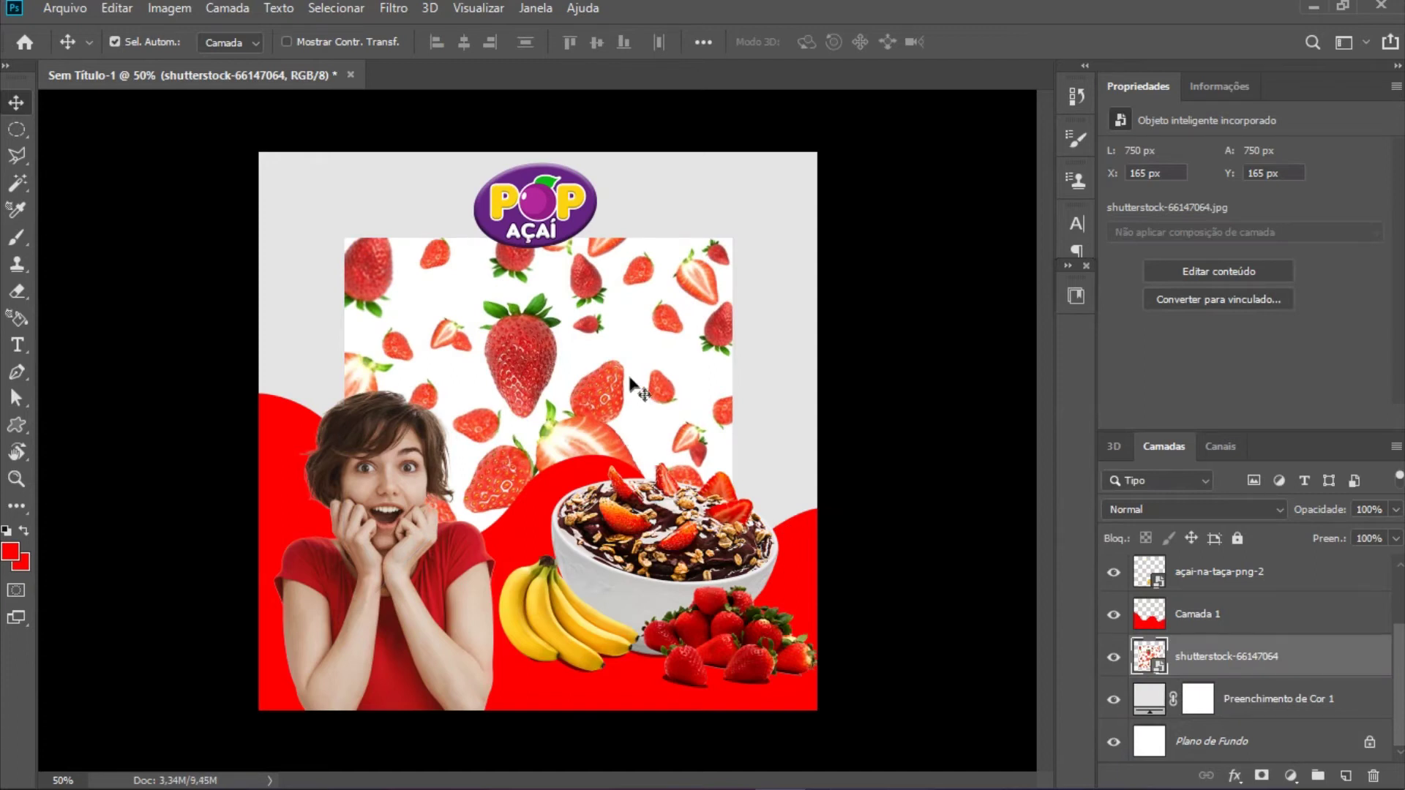
key(ctrl+t)
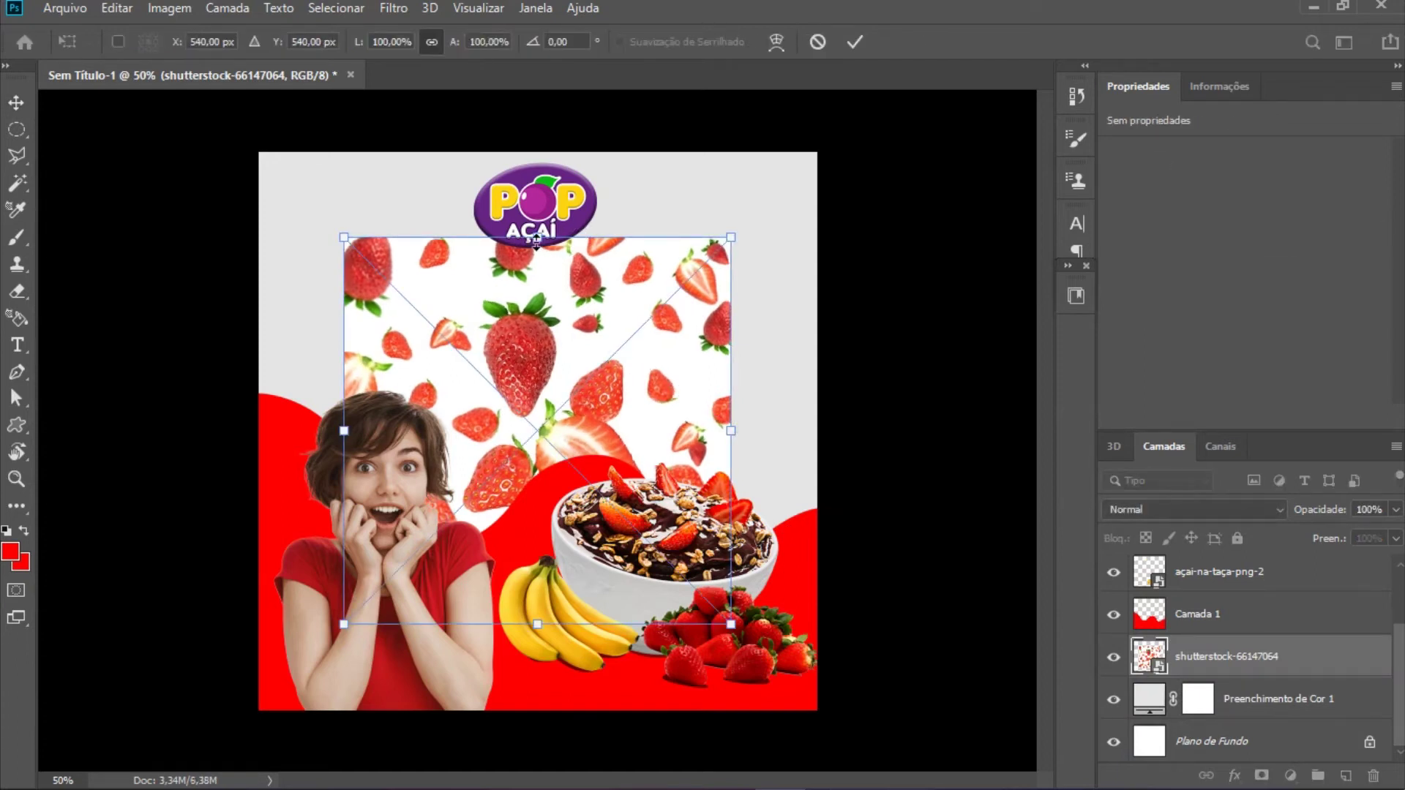
drag(537, 240, 537, 154)
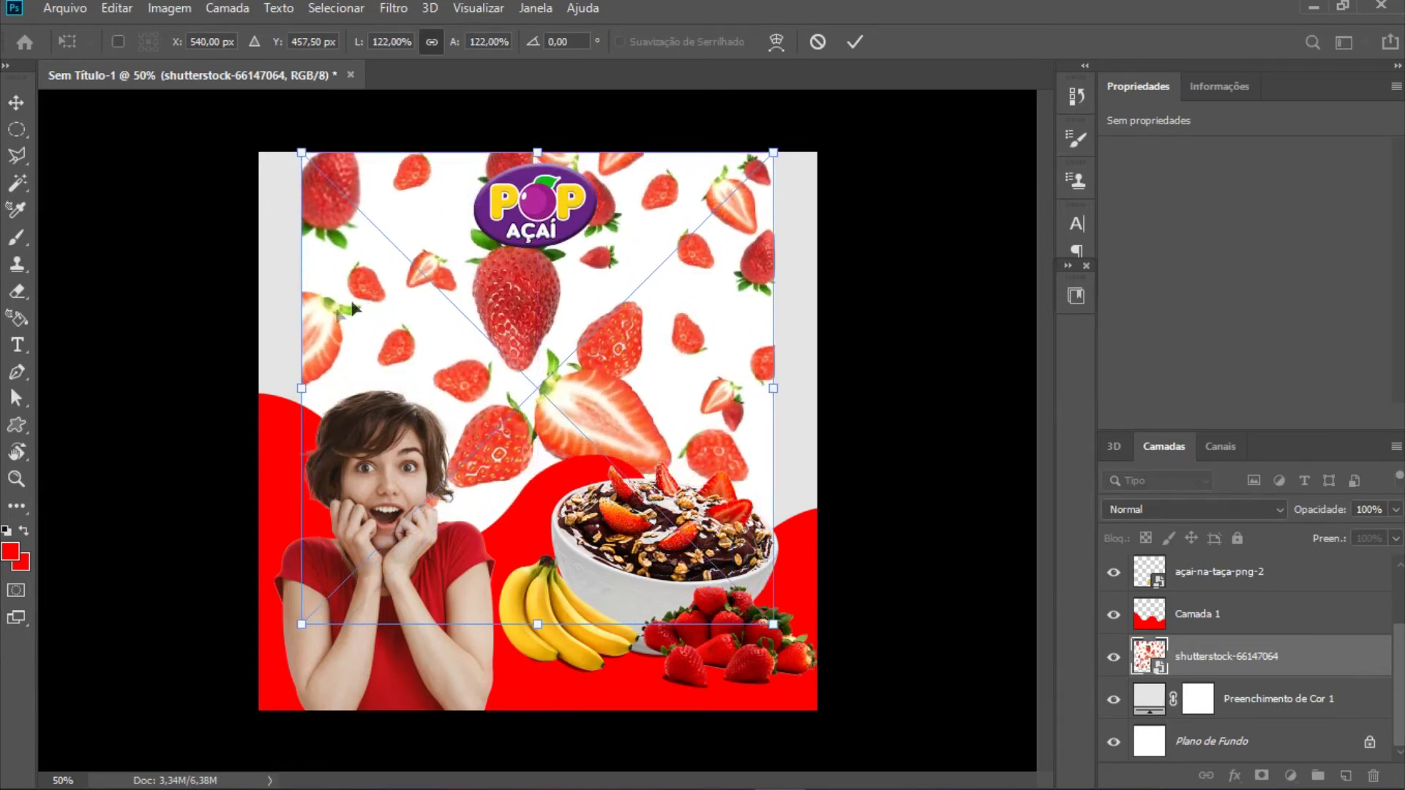
drag(302, 387, 259, 388)
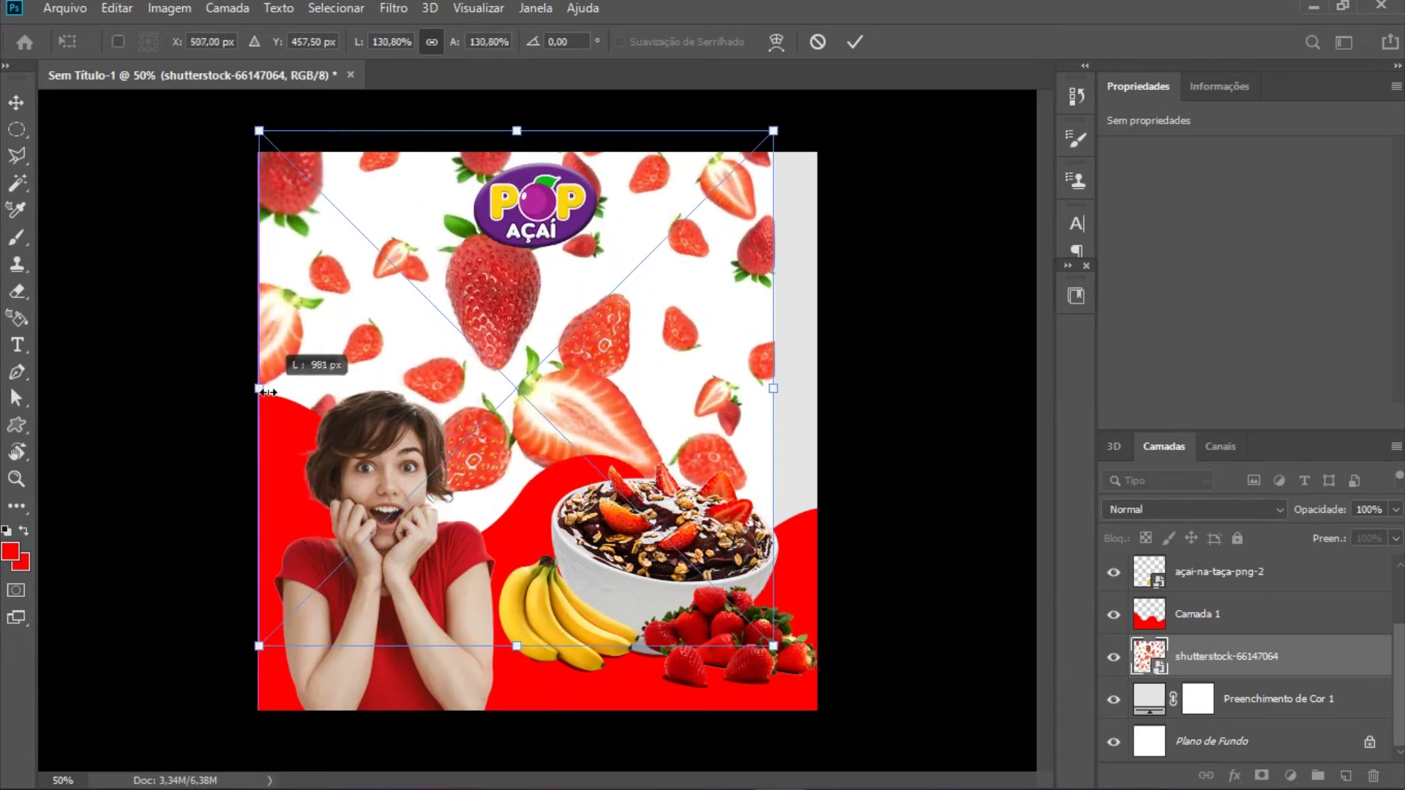
drag(624, 359, 628, 379)
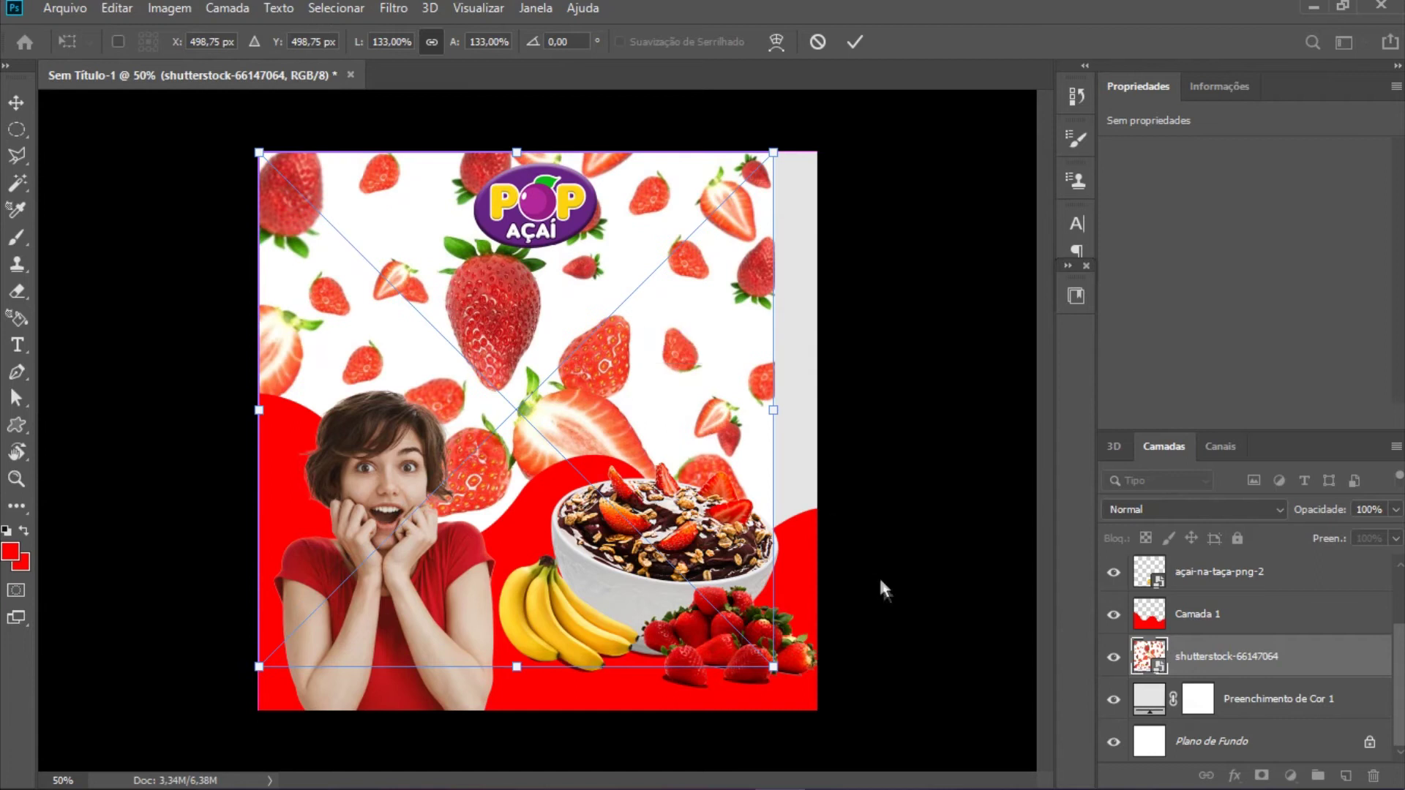
drag(774, 668, 845, 690)
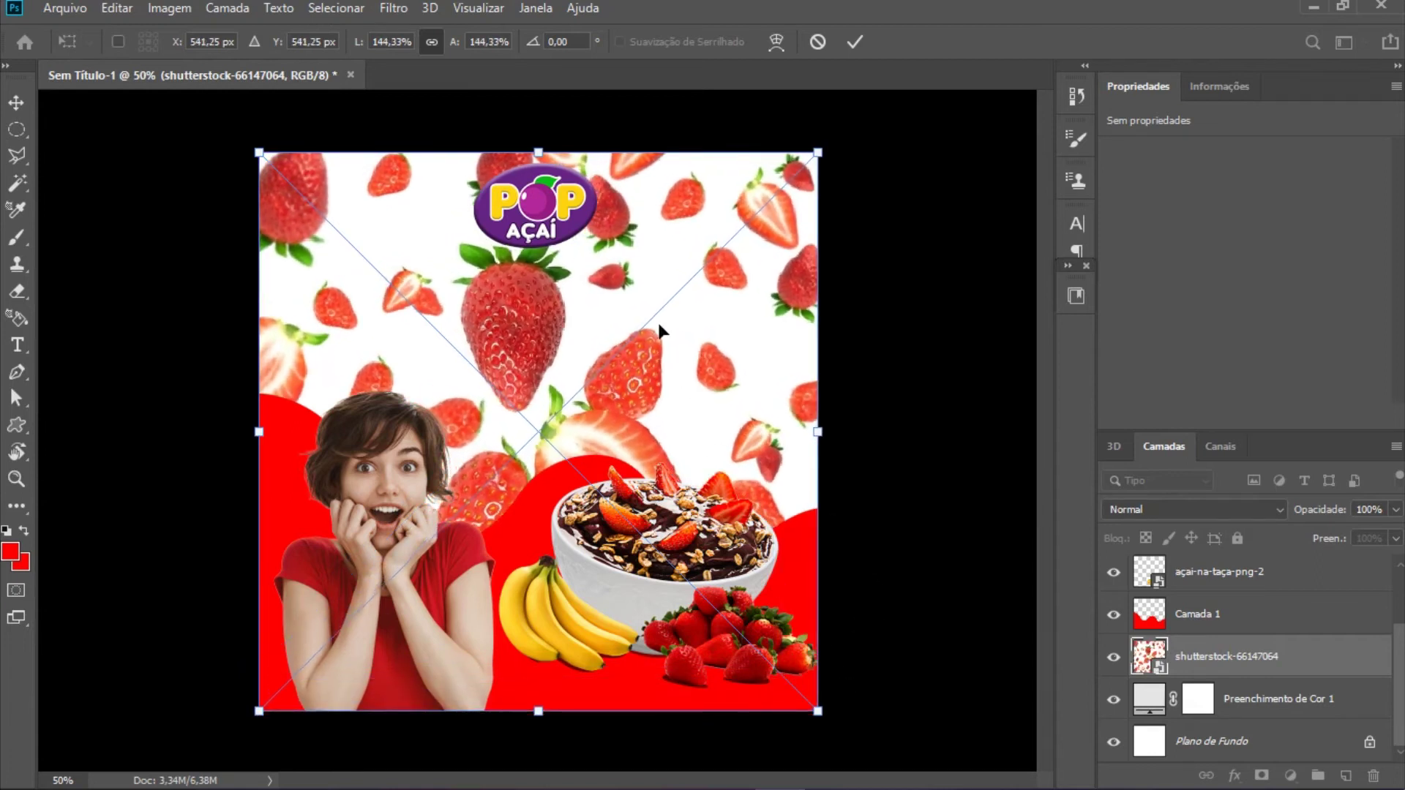
key(Return)
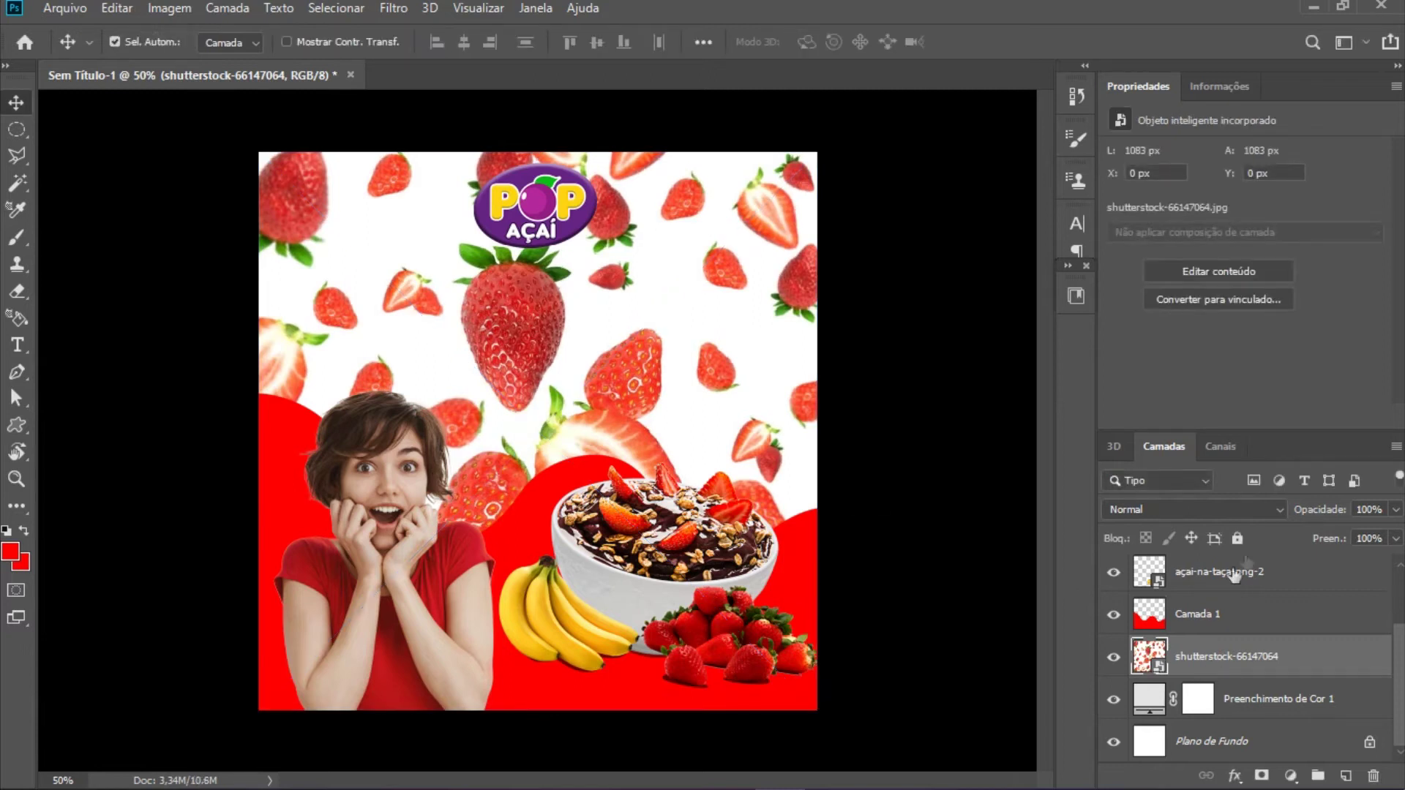
Step: Set the strawberry layer to the Divisão blend mode, then open Layer Style for Camada 1
click(1280, 510)
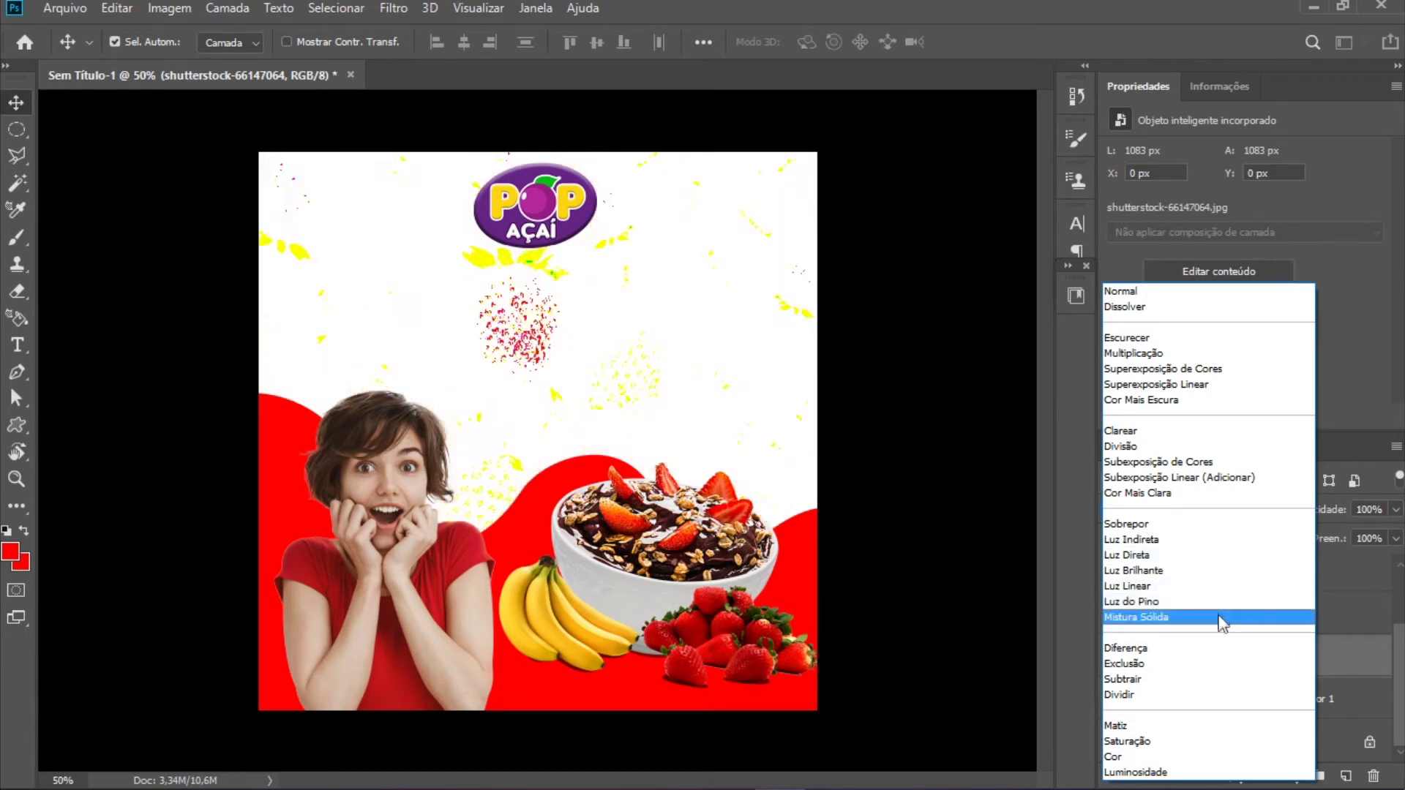
click(1166, 448)
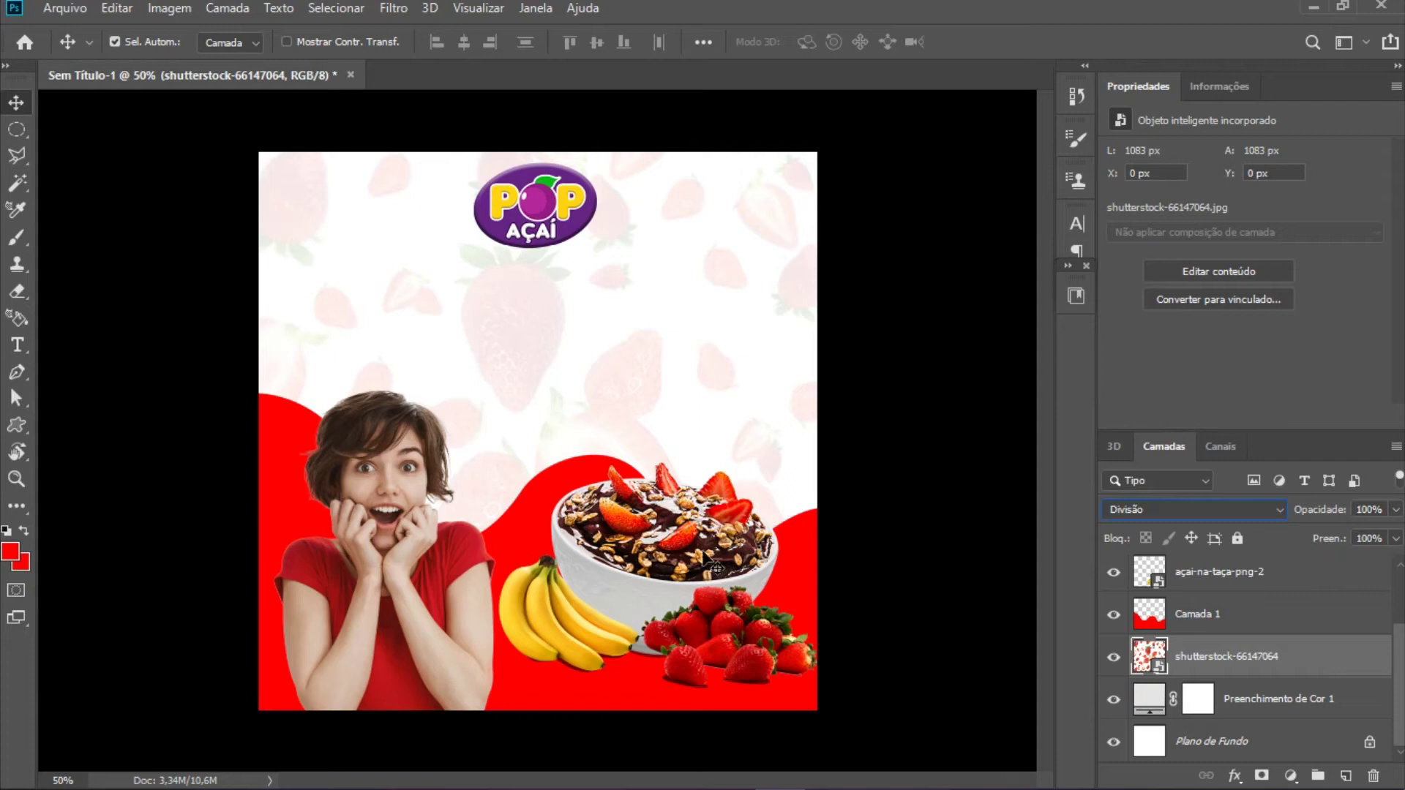
click(801, 572)
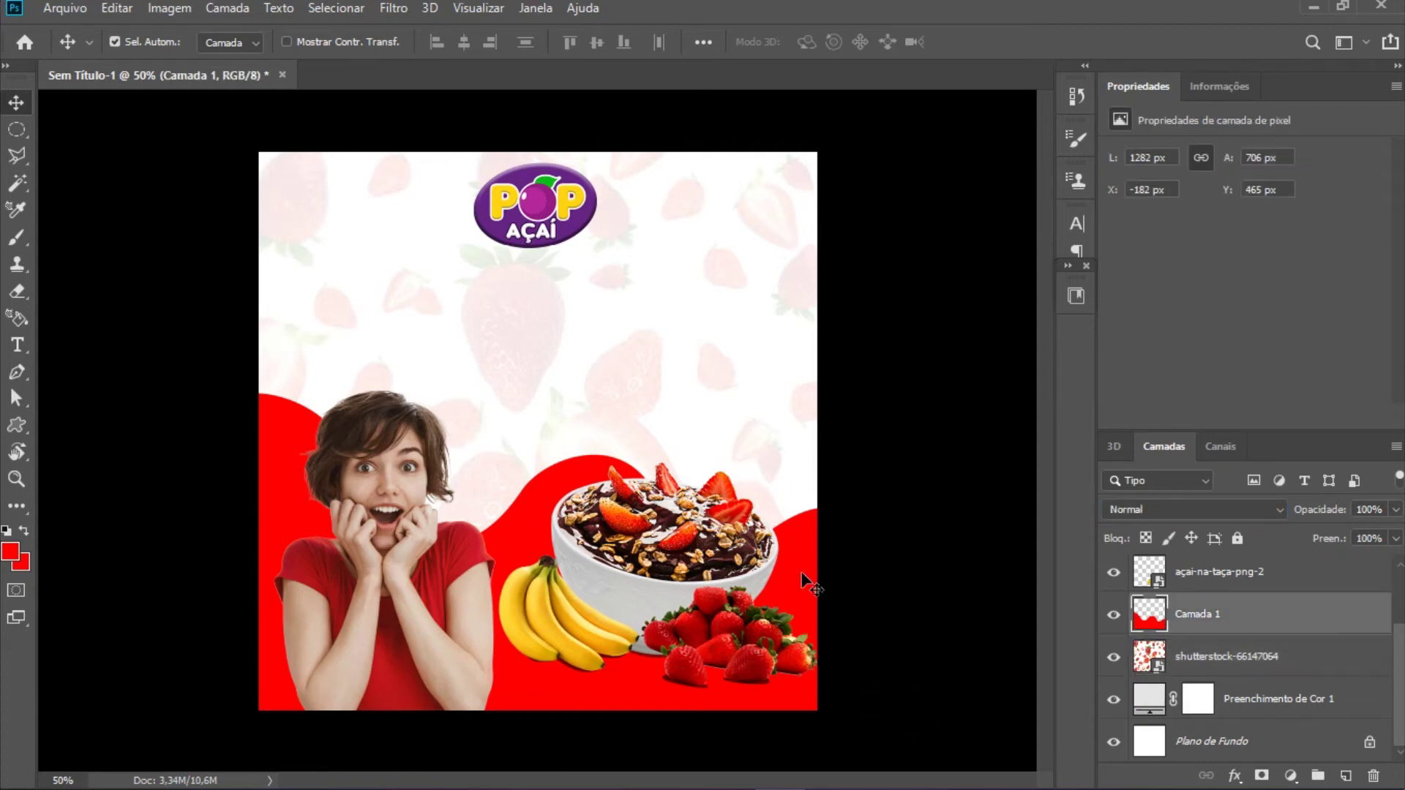
key(h)
double_click(1302, 623)
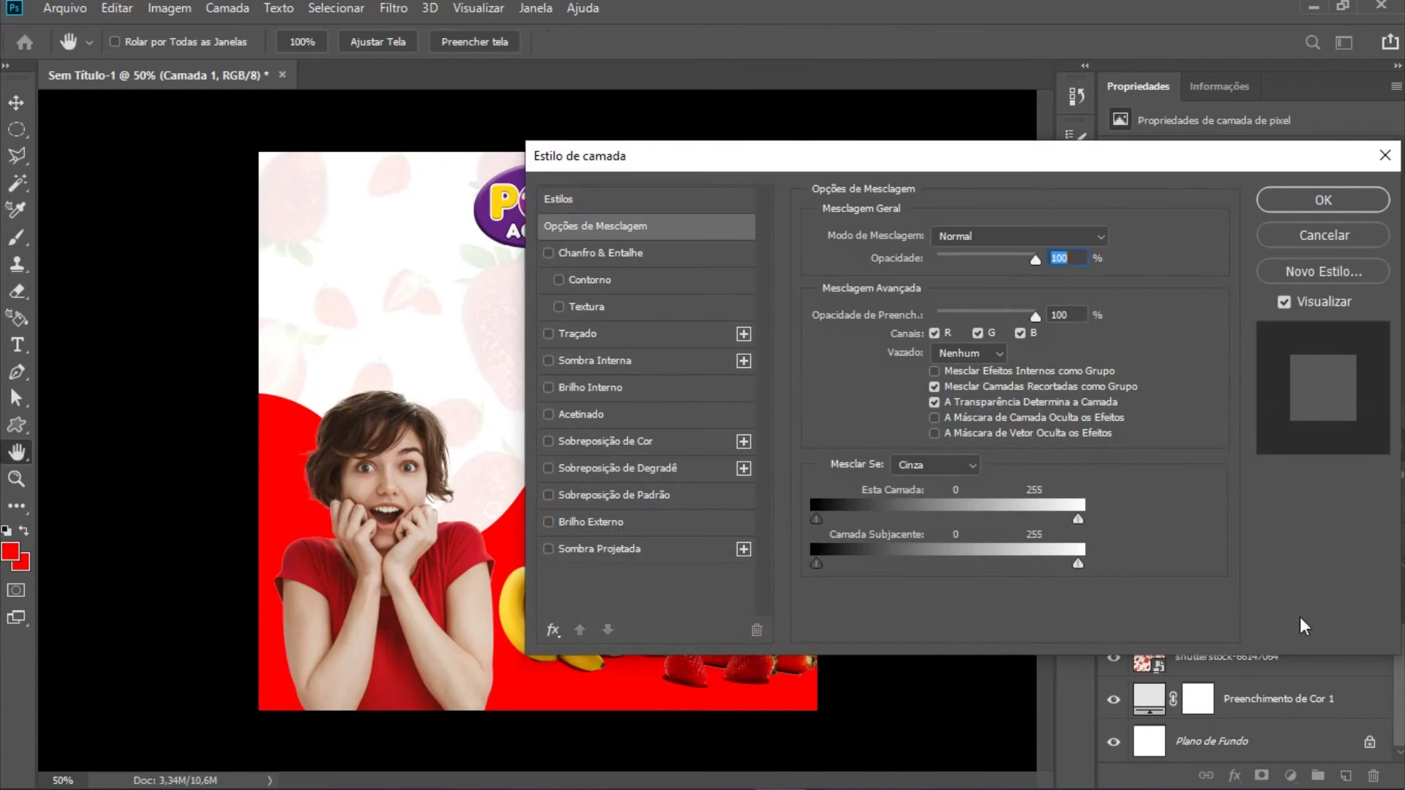
Step: Add a Stroke to the red wave in a golden colour sampled from the bananas
click(578, 335)
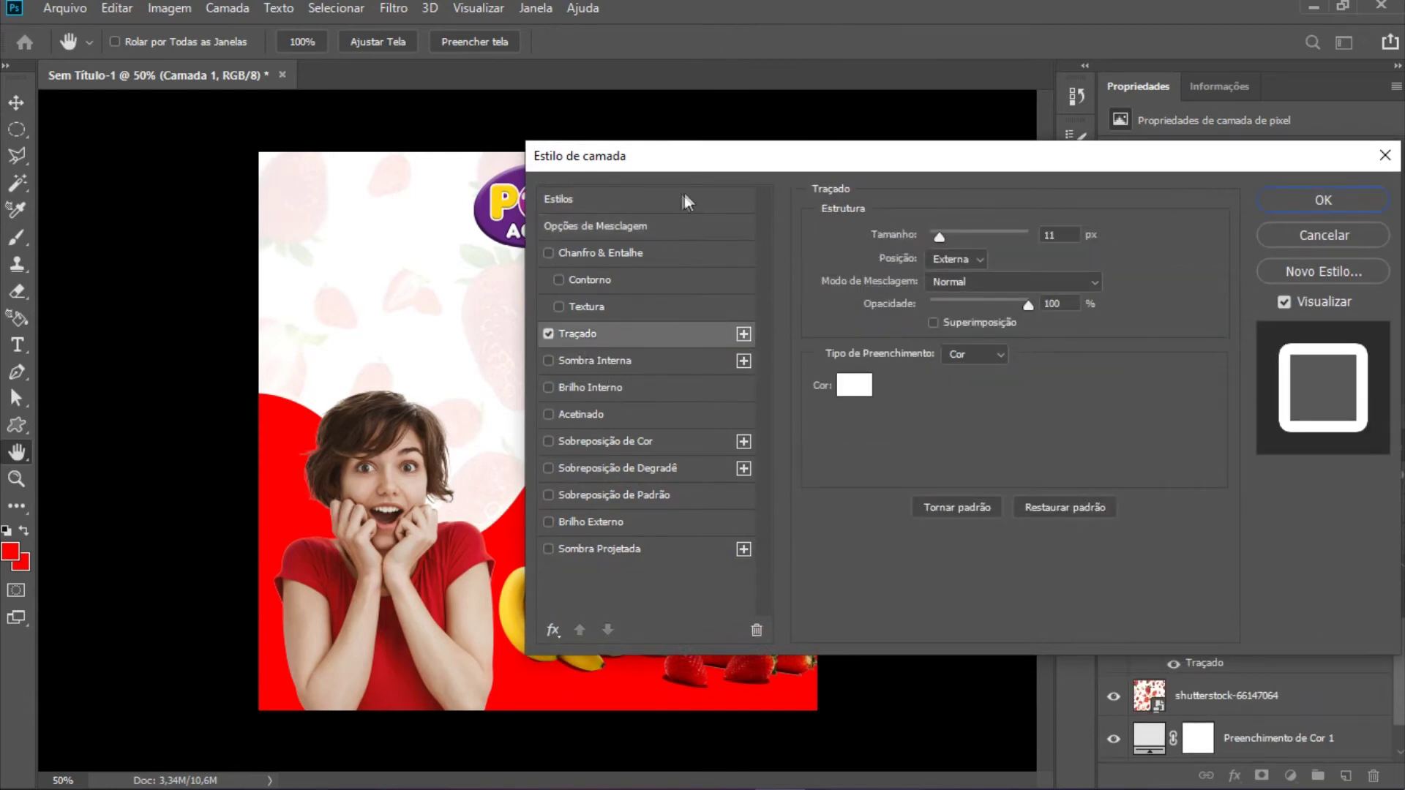
drag(729, 162, 969, 200)
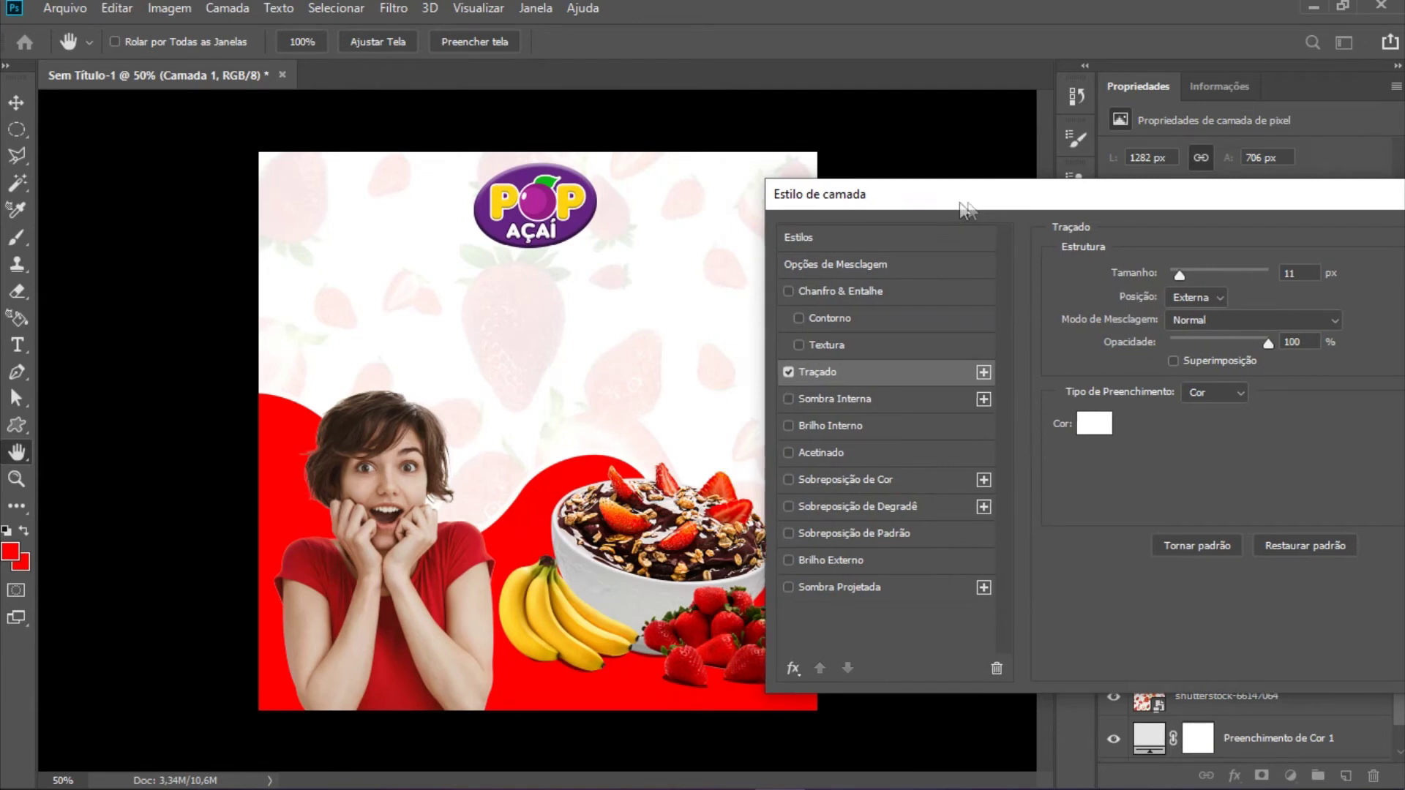
drag(969, 201, 840, 190)
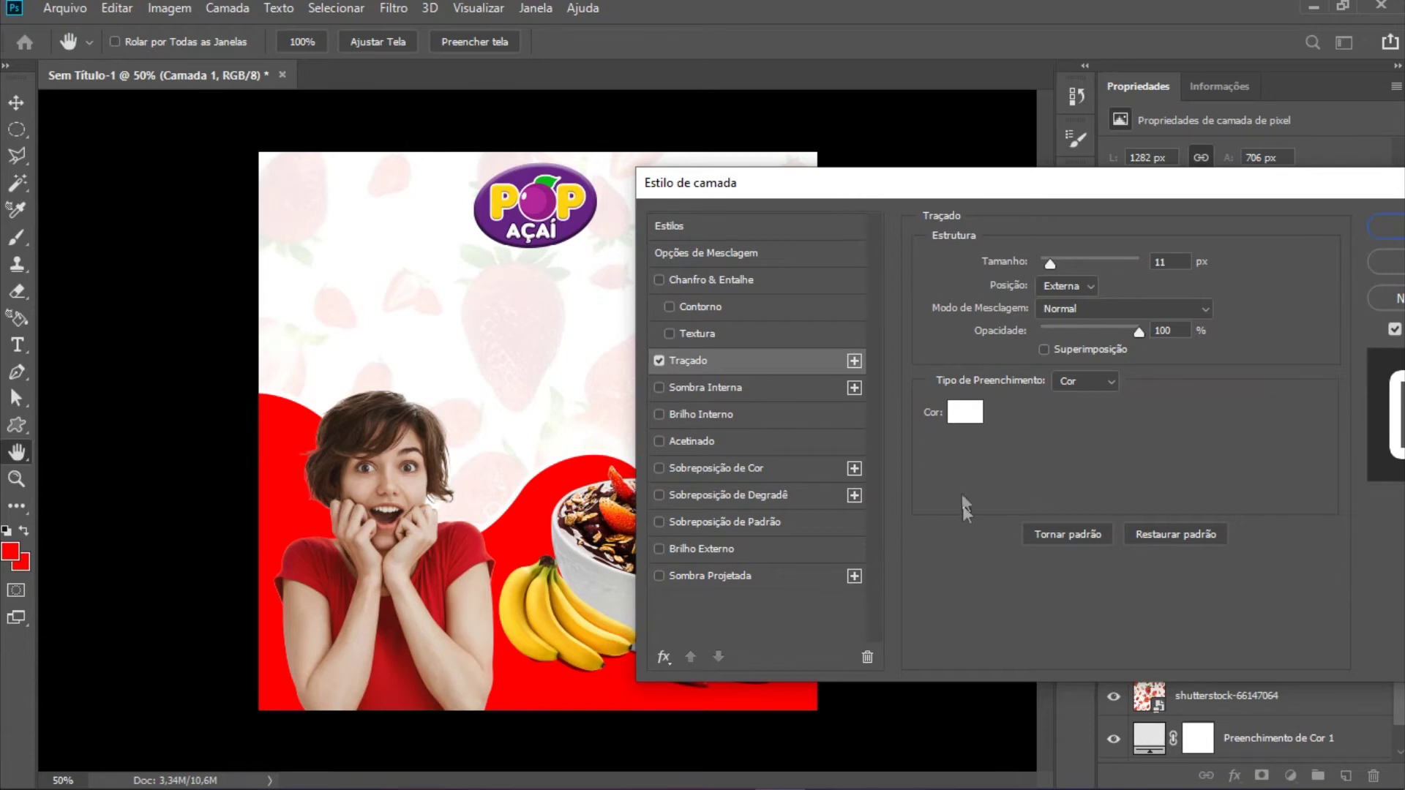
click(964, 410)
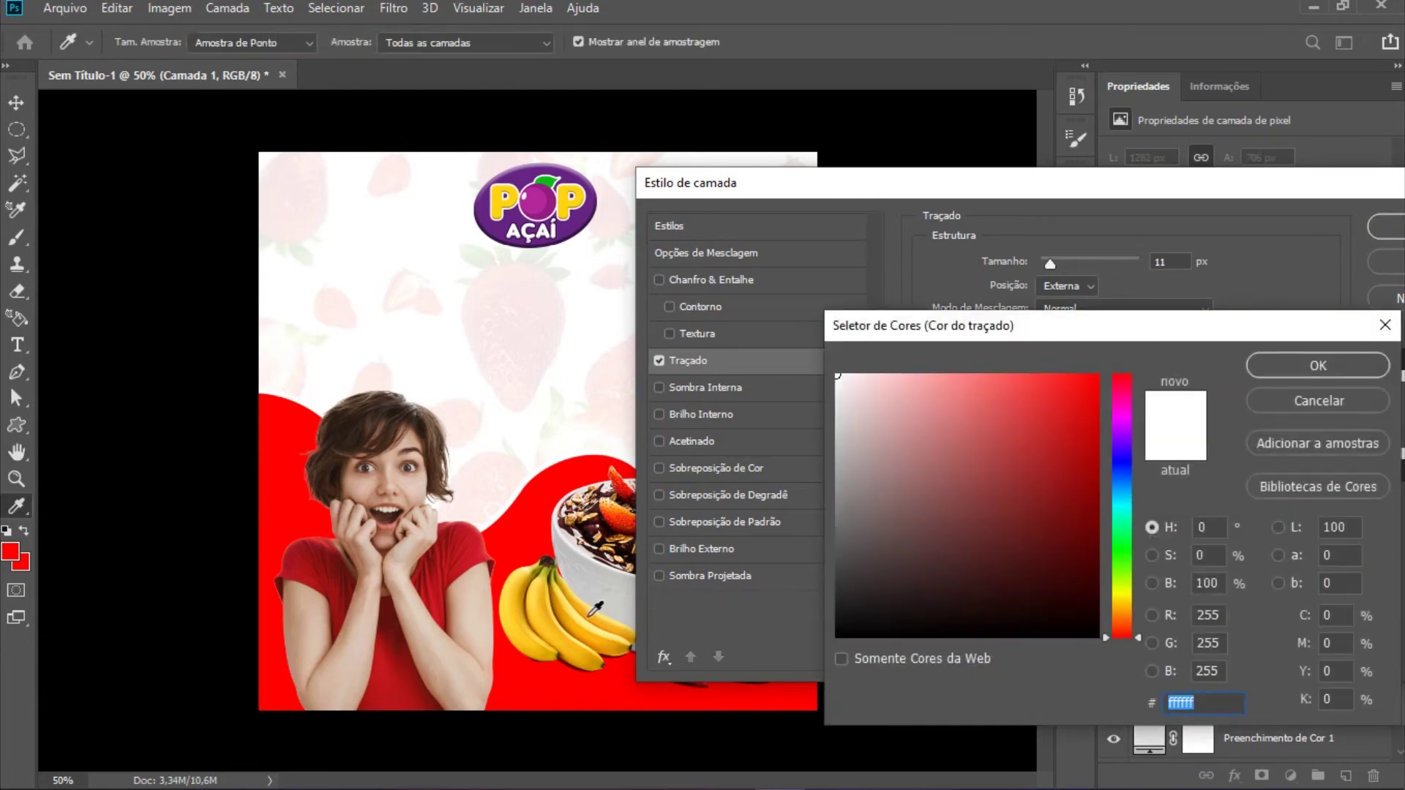
click(575, 650)
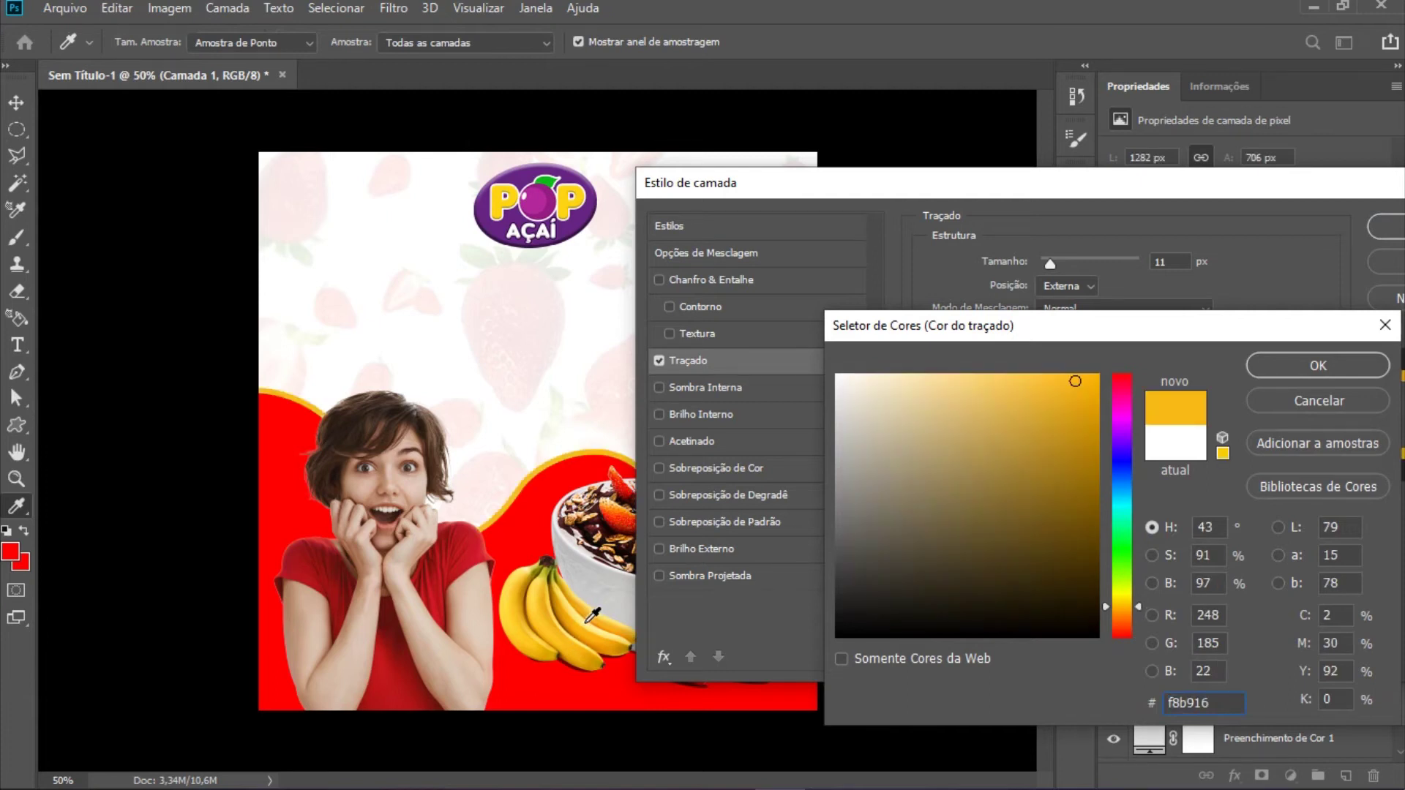
click(586, 623)
click(560, 636)
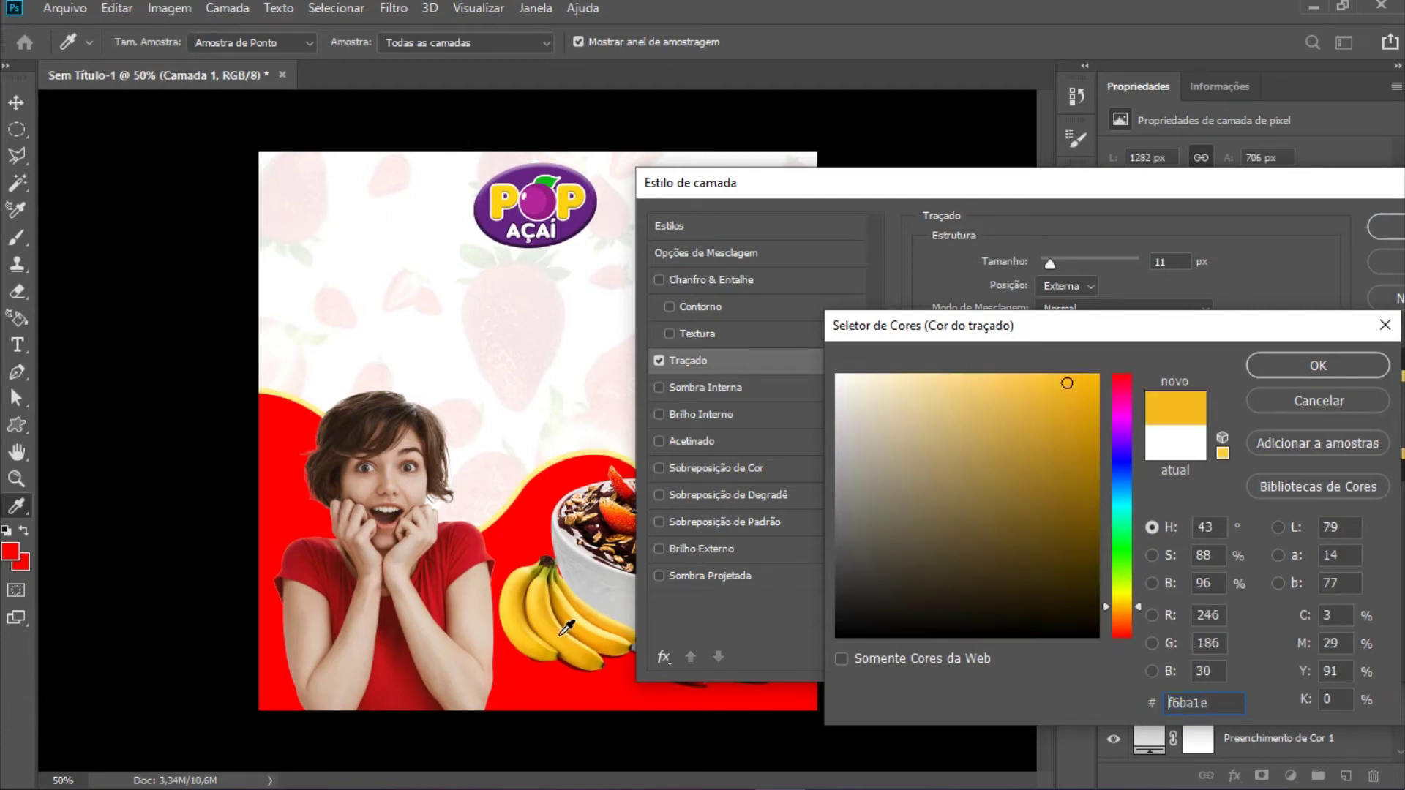
click(1317, 366)
click(1390, 232)
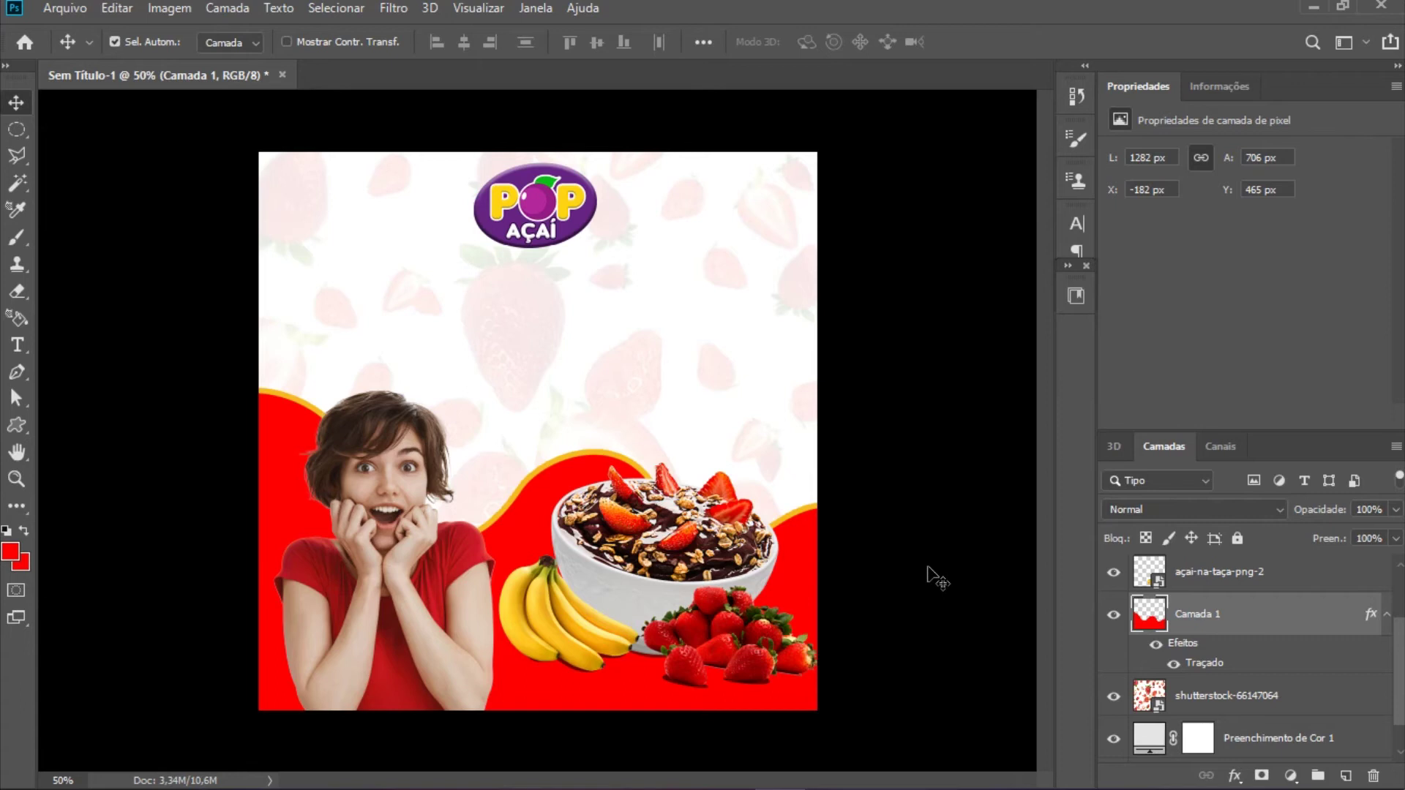
Step: Recolour the red wave's stroke to a bright leaf green sampled from a strawberry leaf
double_click(1277, 614)
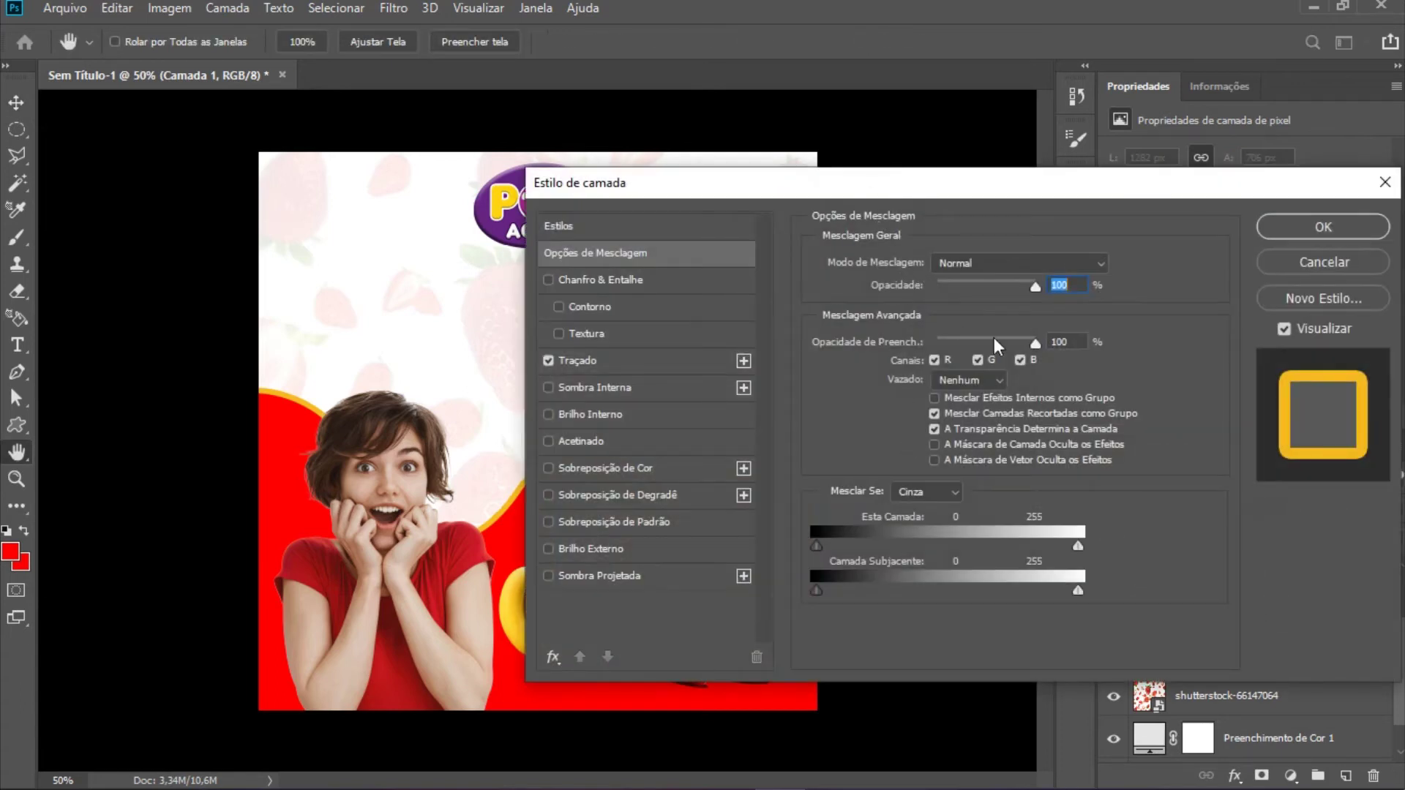
drag(961, 177, 1206, 203)
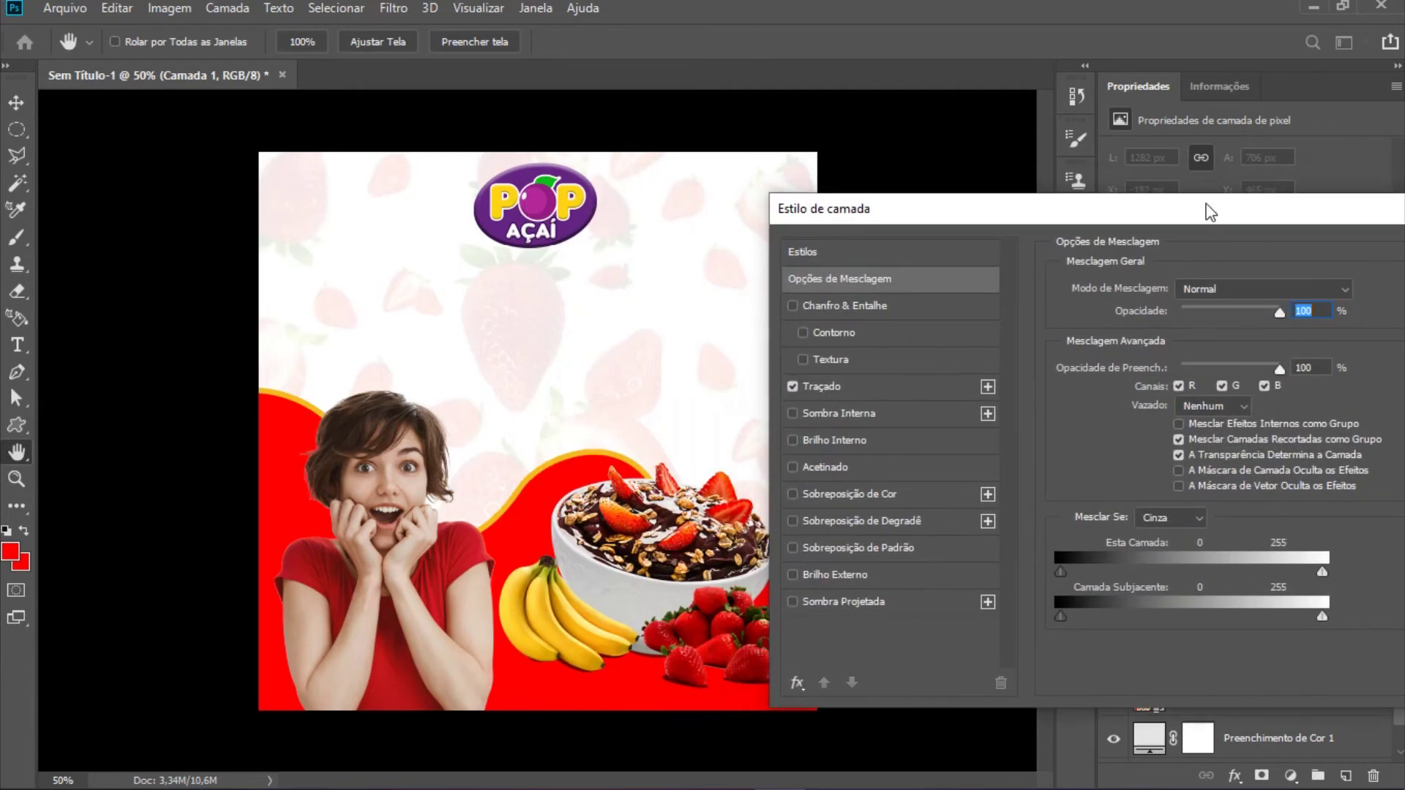
click(850, 383)
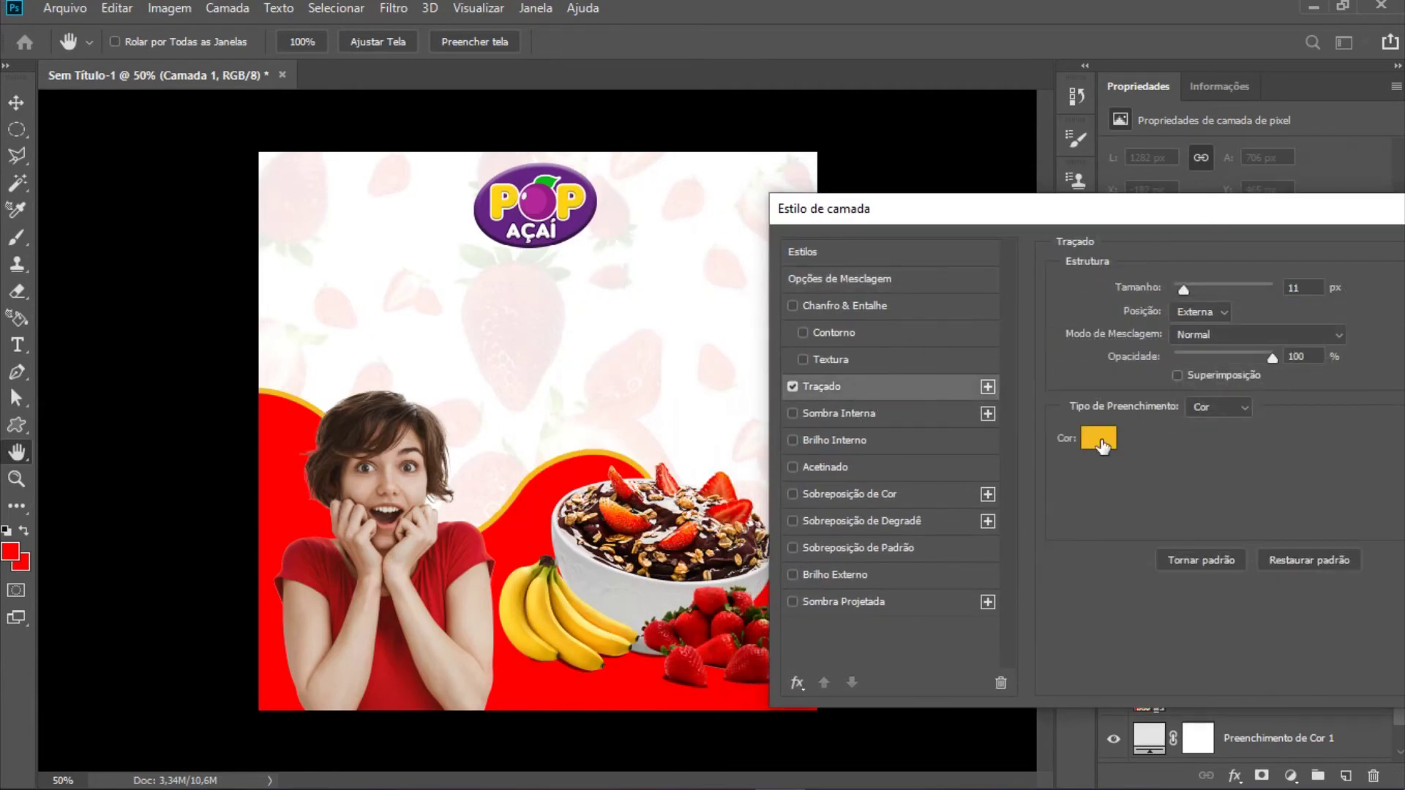
click(1109, 447)
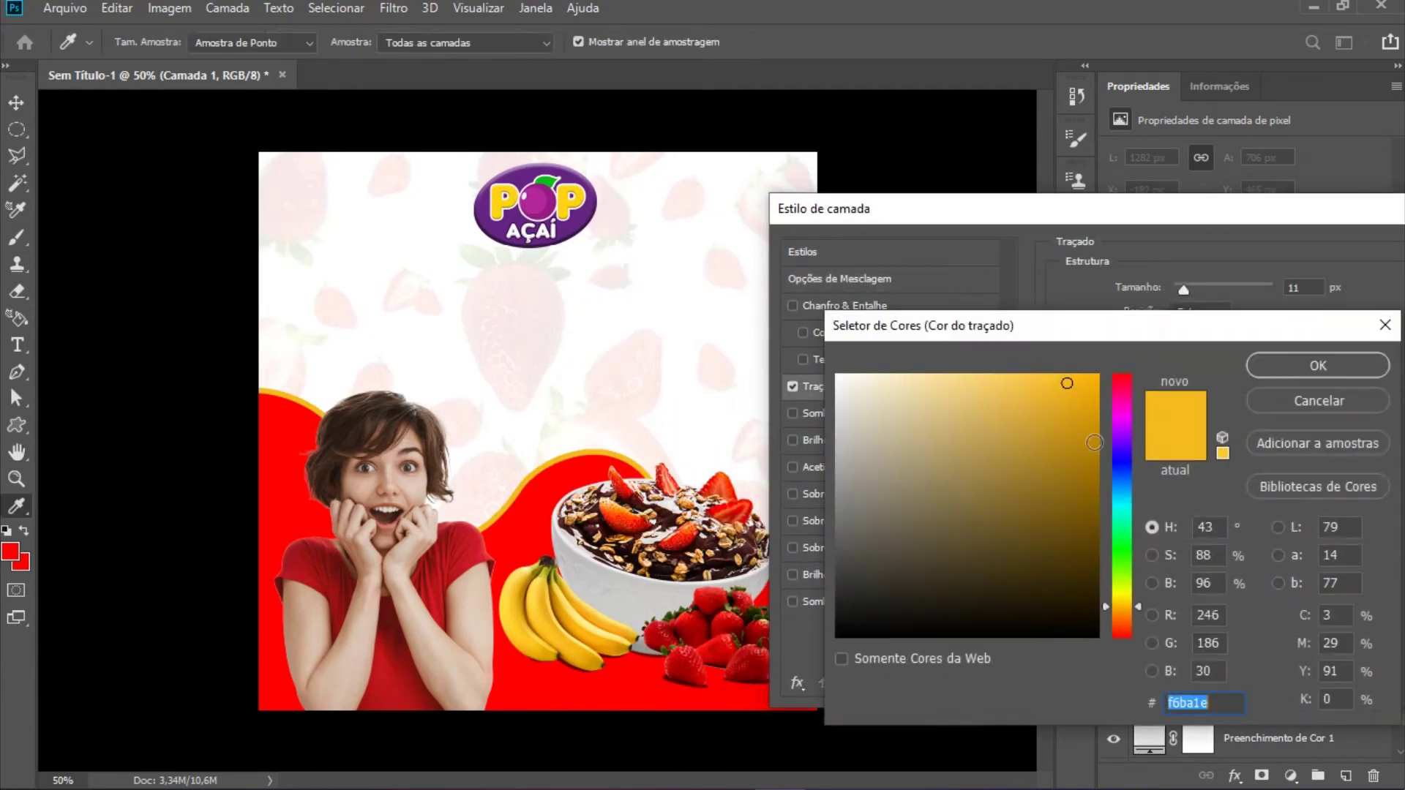
click(666, 648)
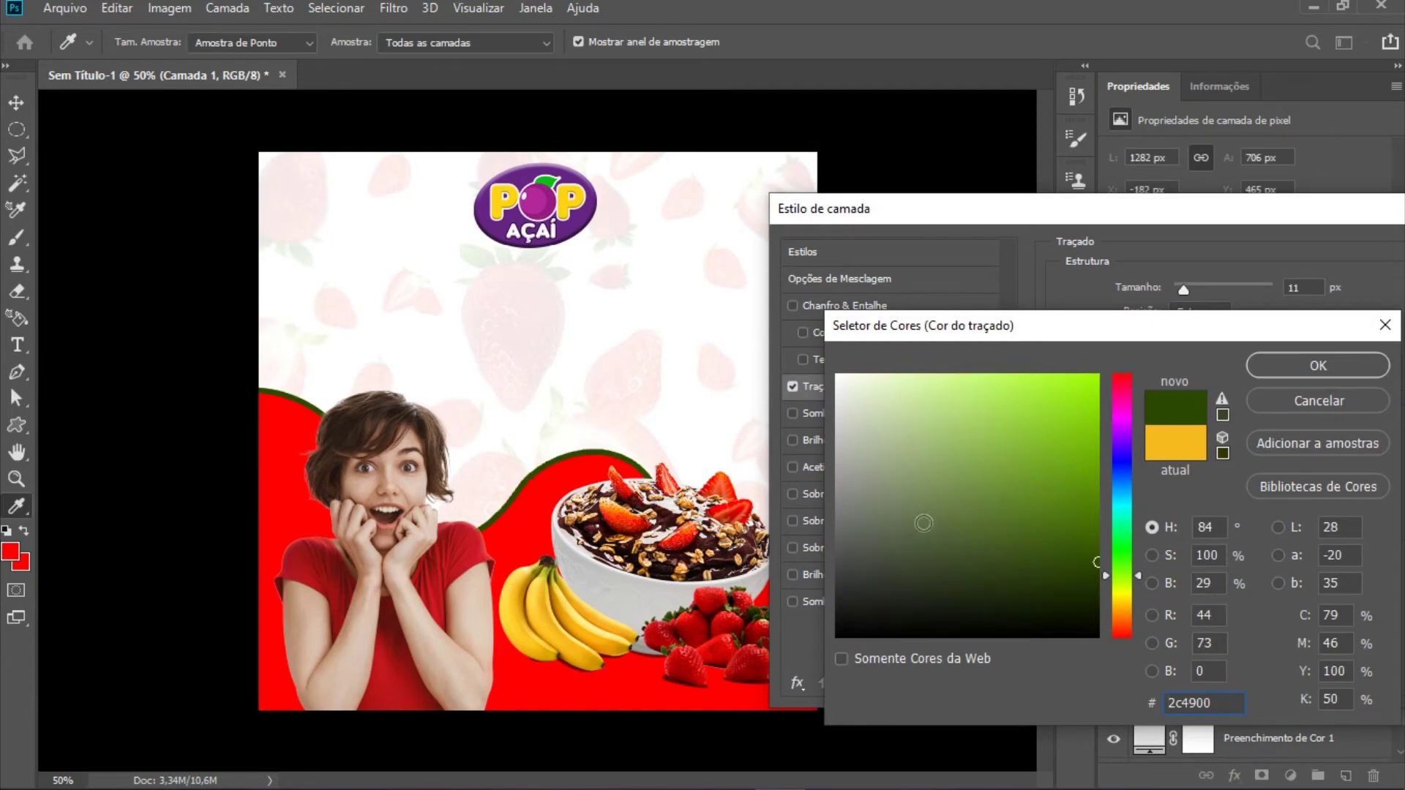
click(1096, 474)
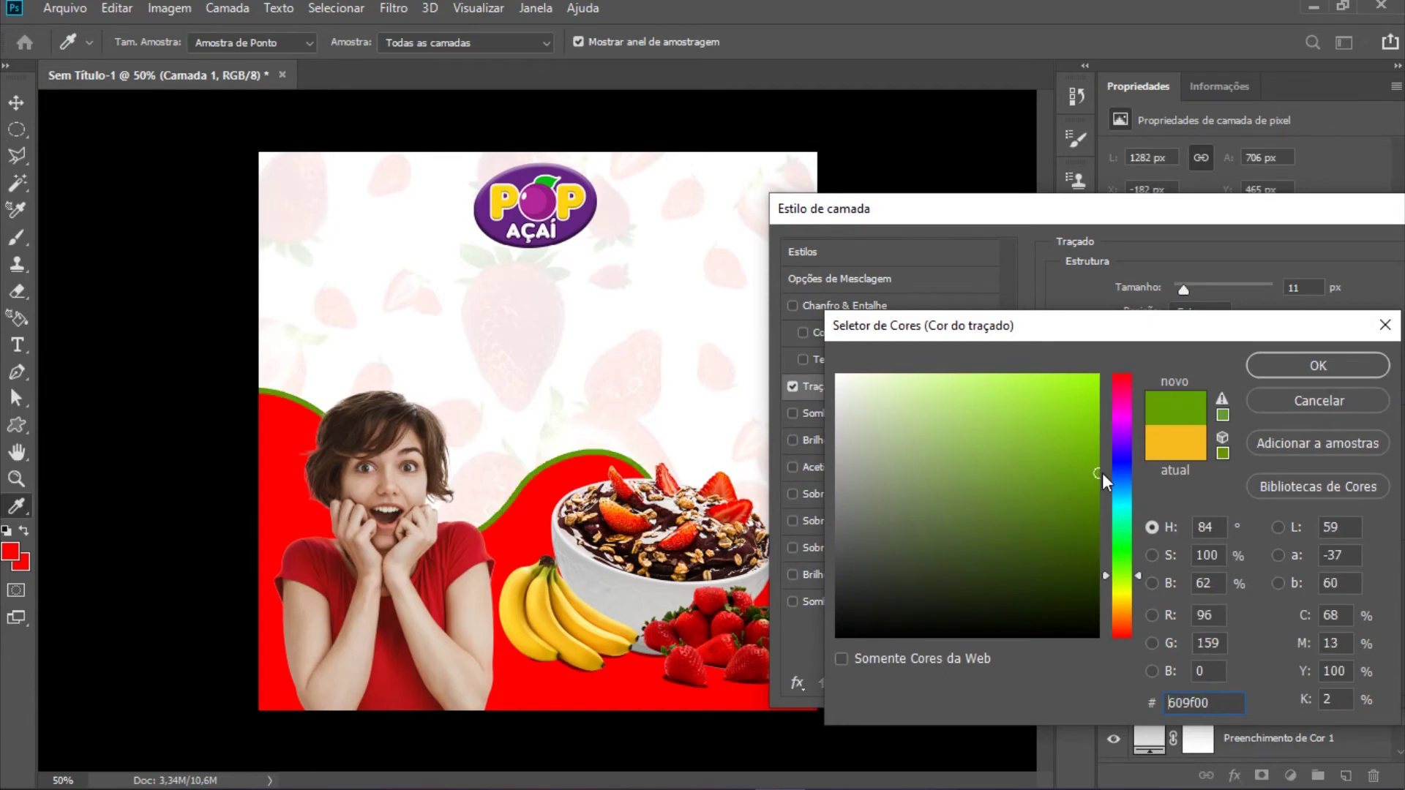
click(1314, 369)
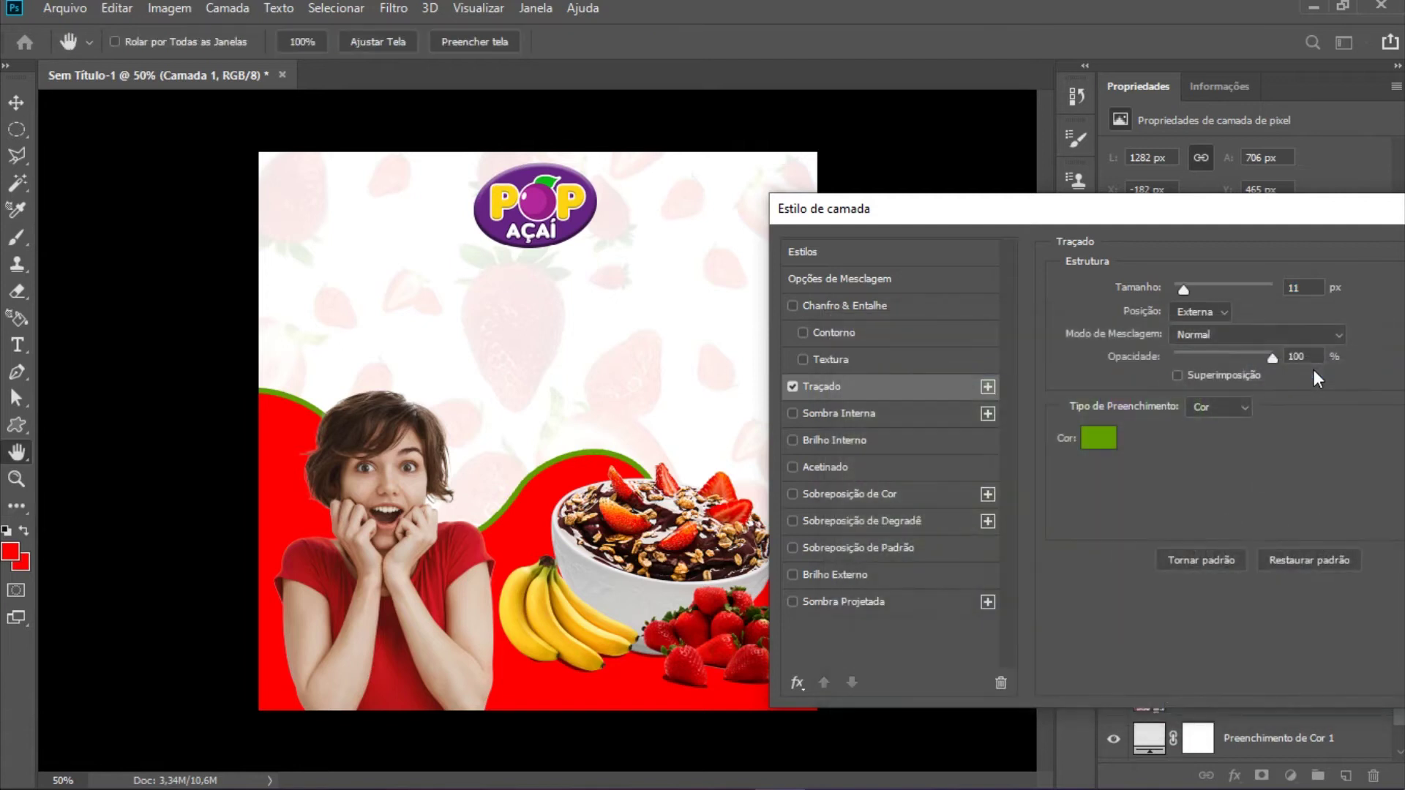
drag(1354, 208, 1193, 220)
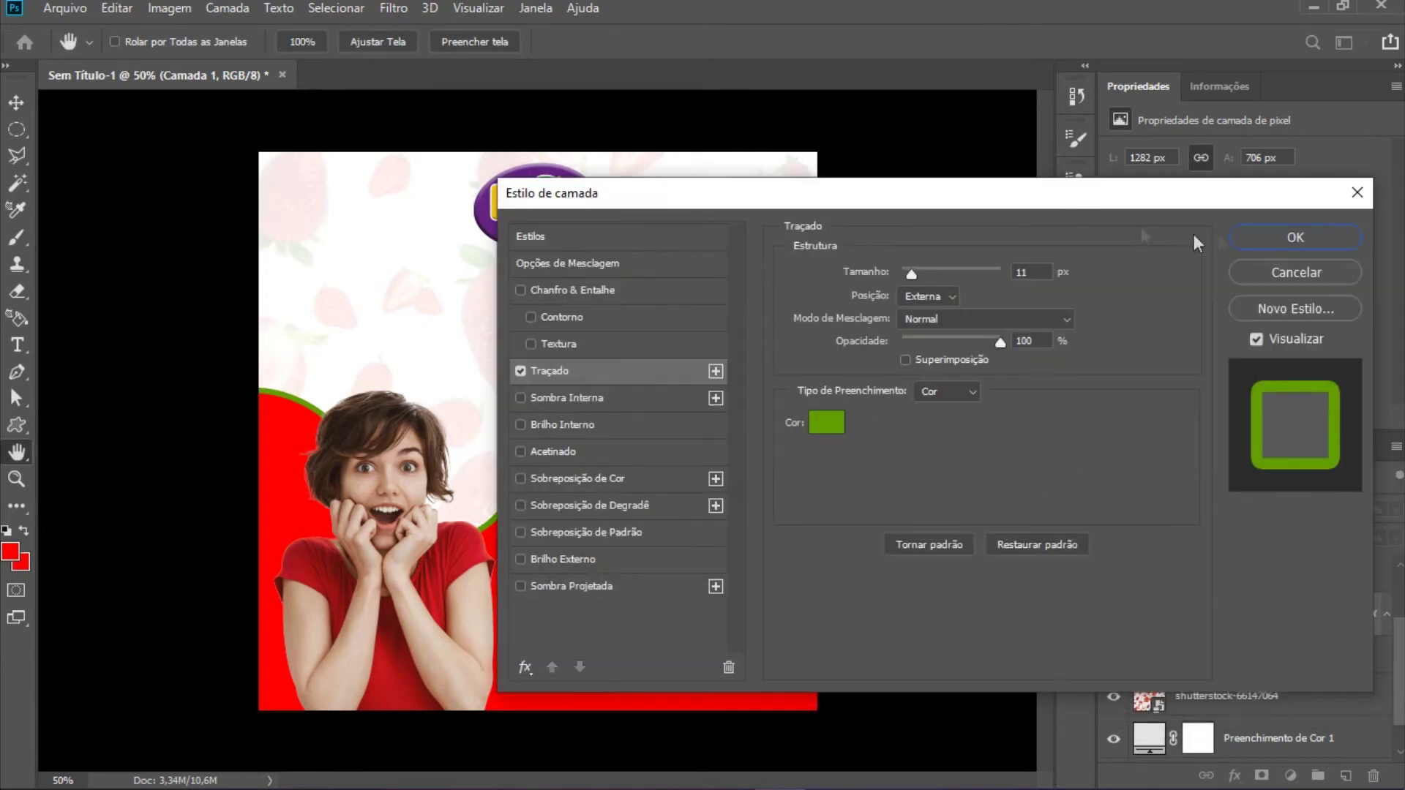
click(1306, 239)
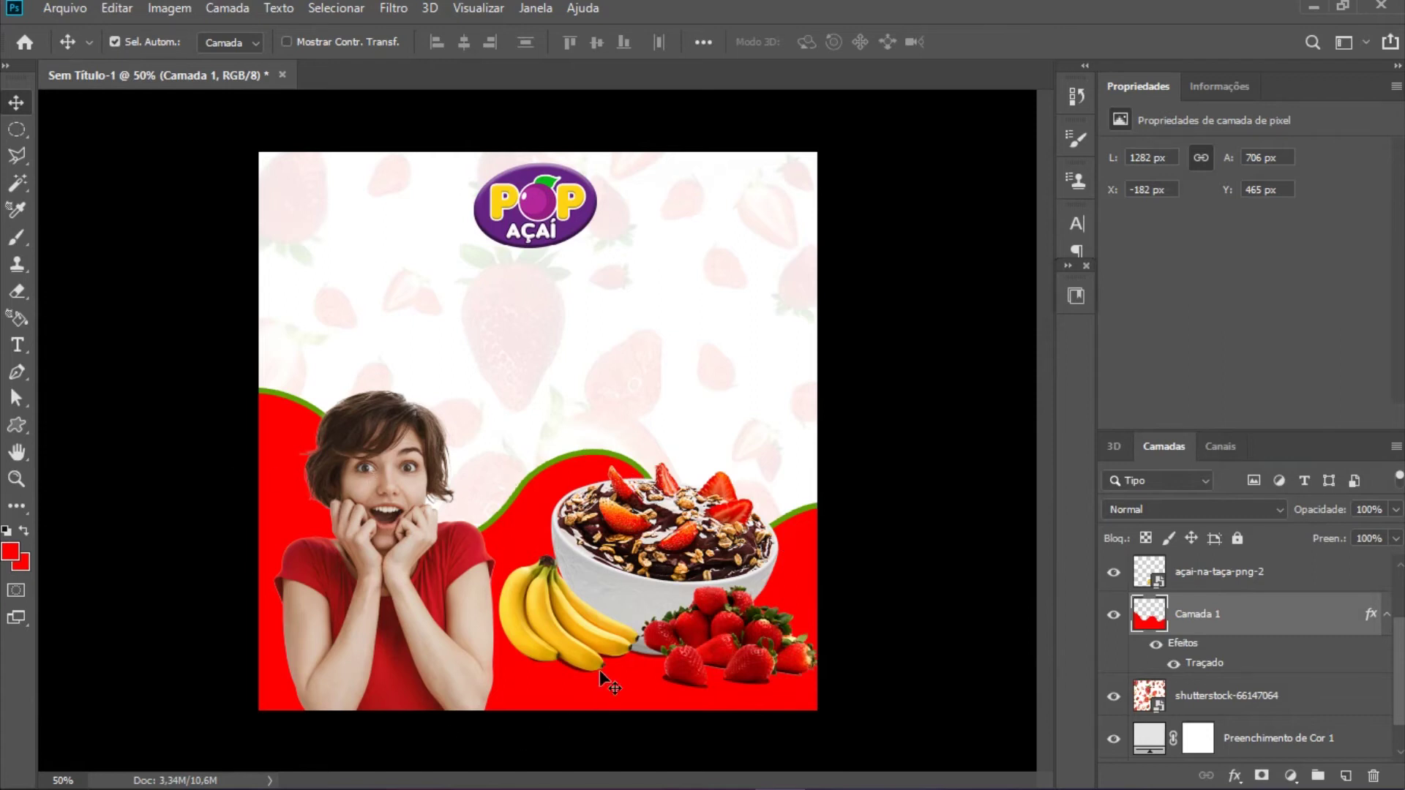
Step: Type the text 'GENTE QUE' below the logo
click(676, 579)
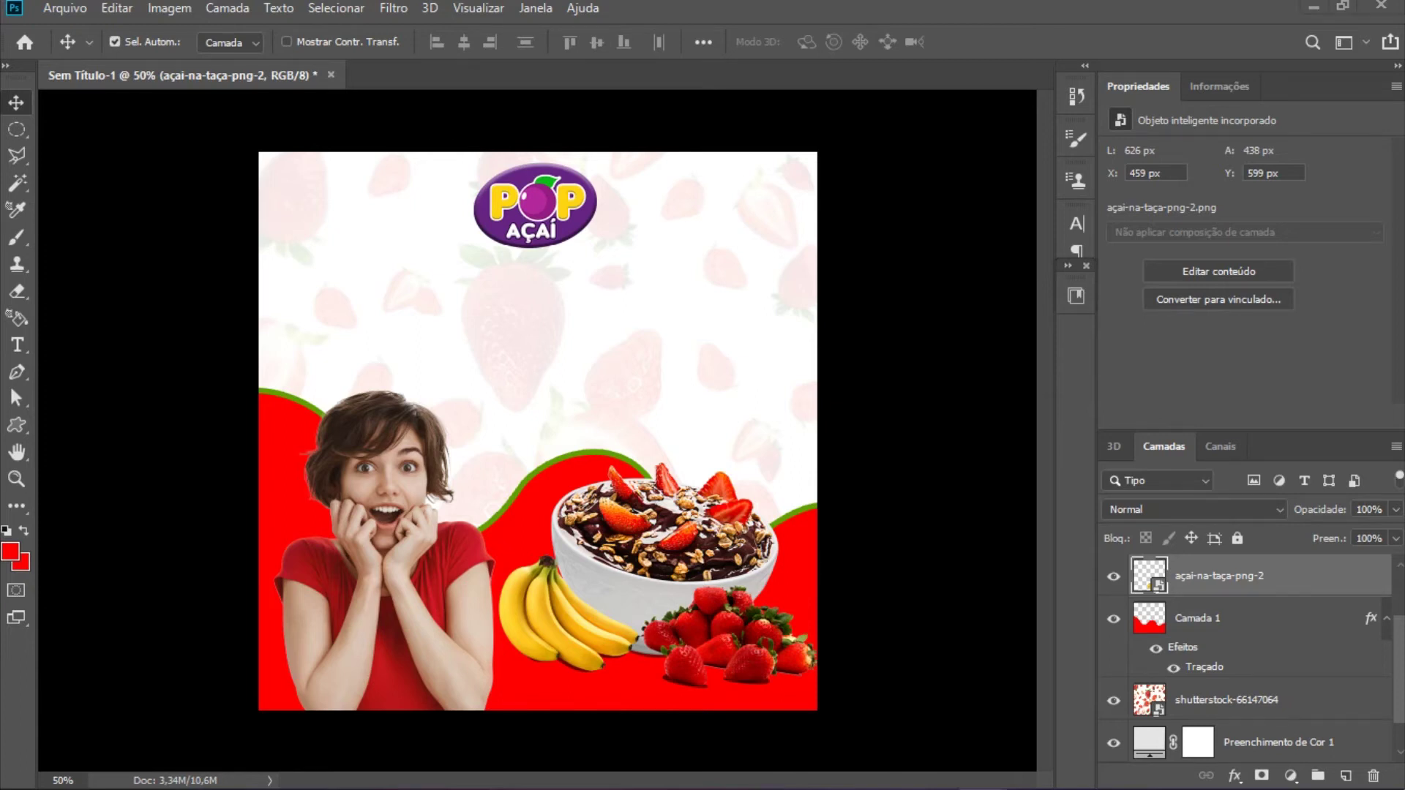
click(16, 345)
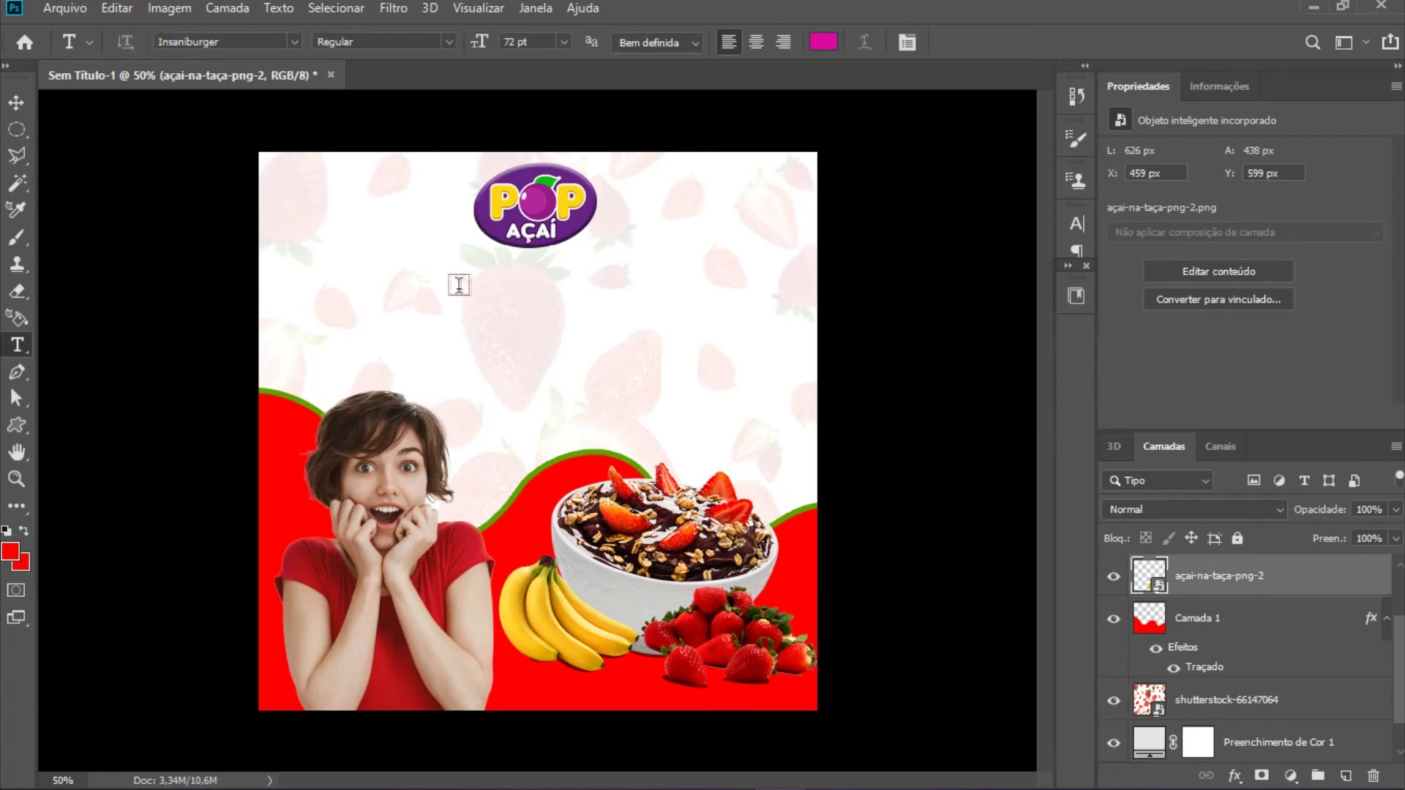
click(457, 284)
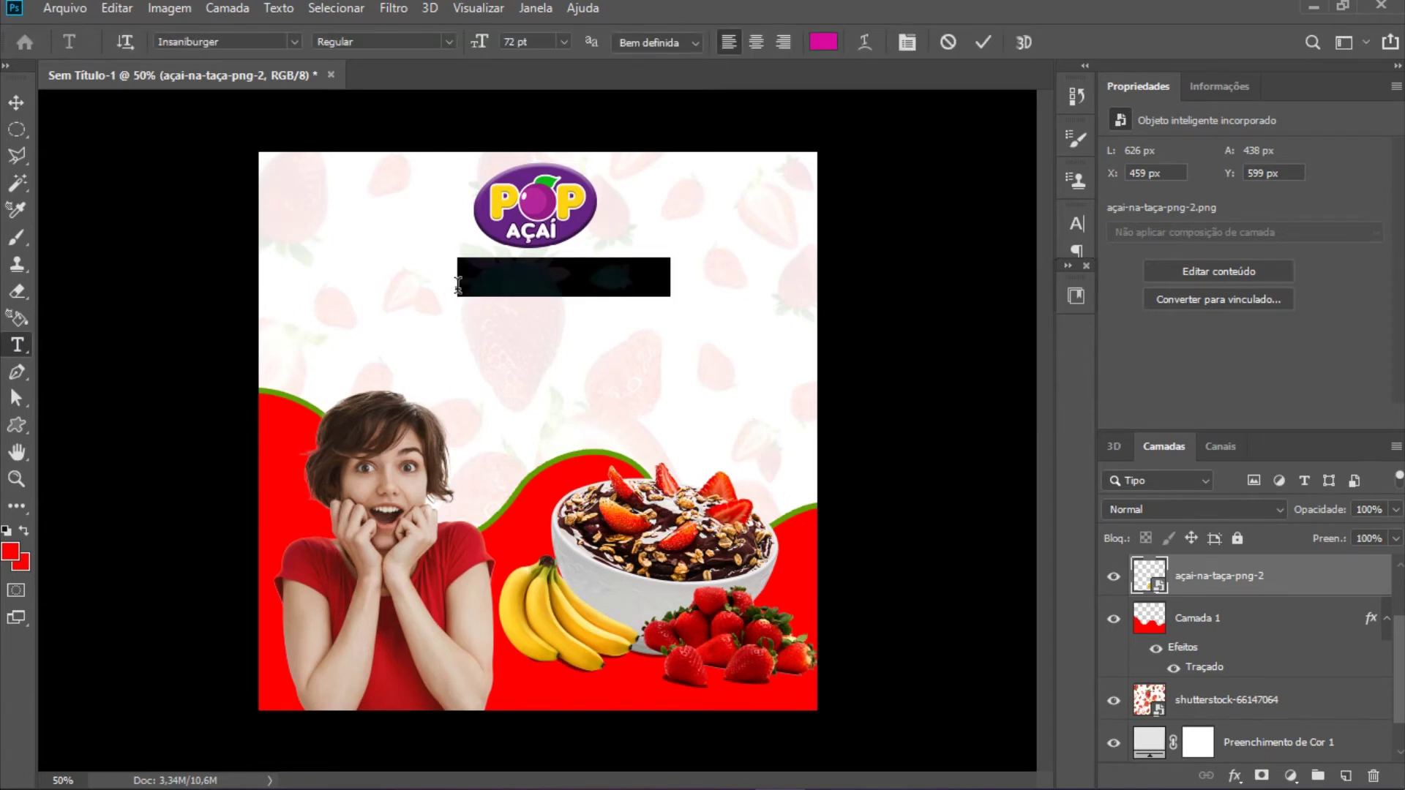
text(GEN)
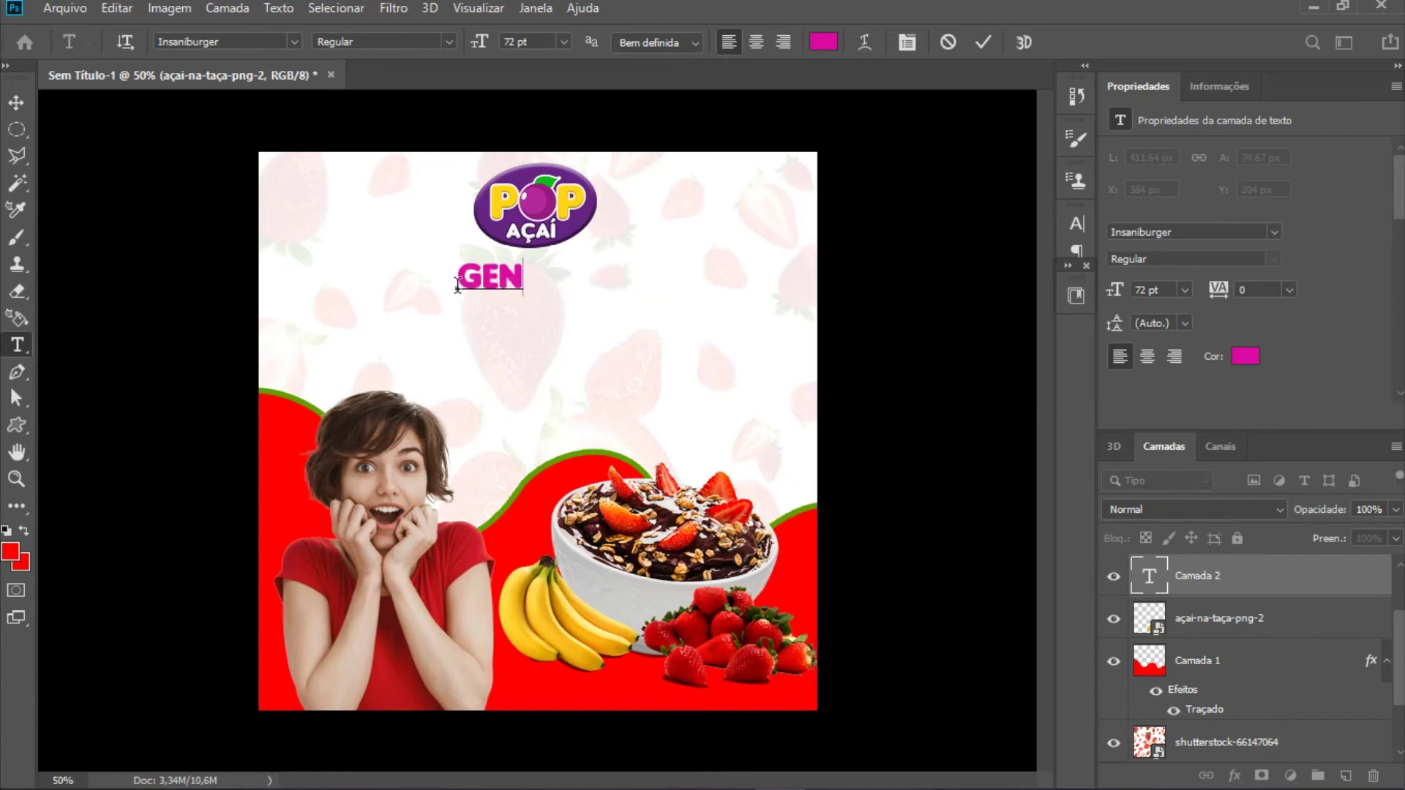
text(TE)
text( QUE)
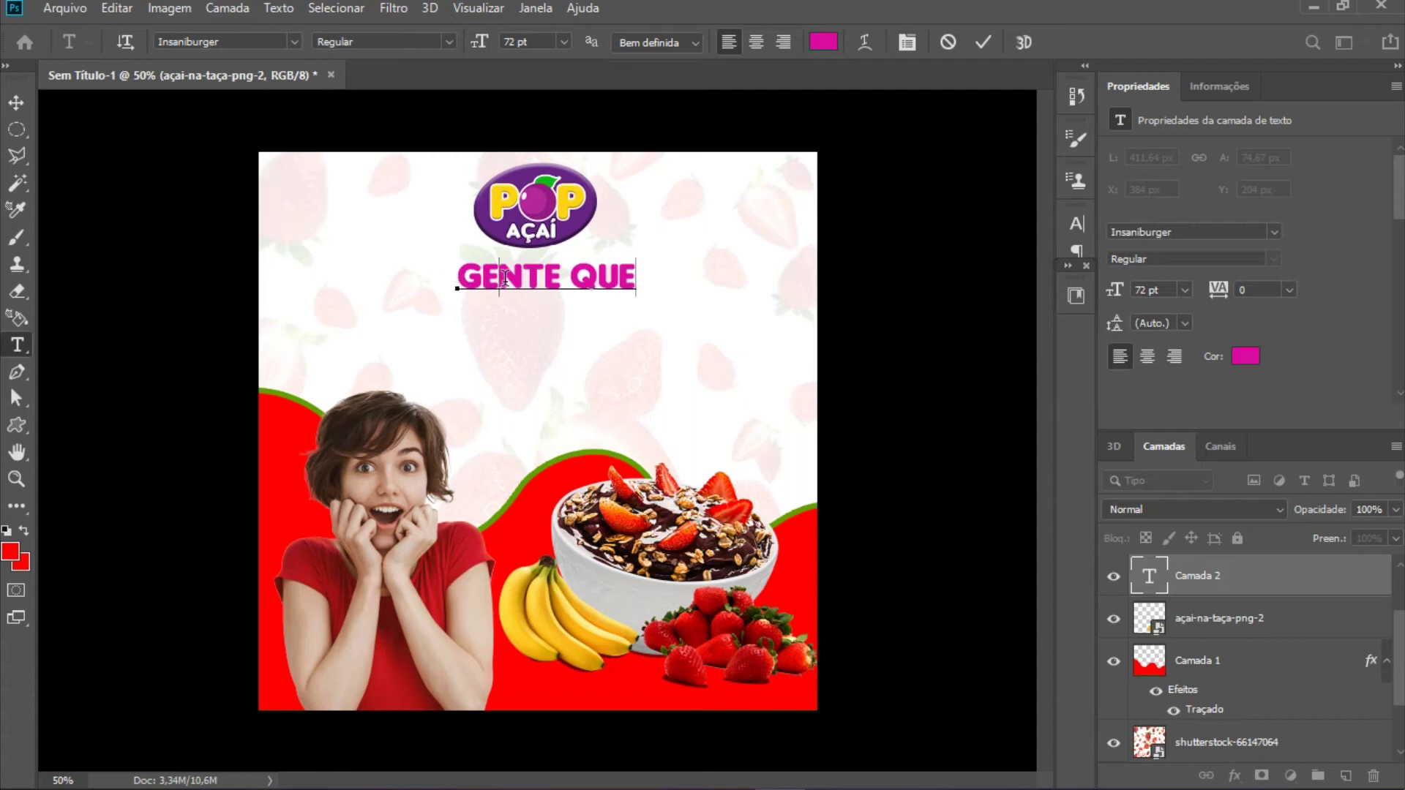
Step: Set the 'GENTE QUE' text to the Ananda script font
drag(457, 285, 636, 282)
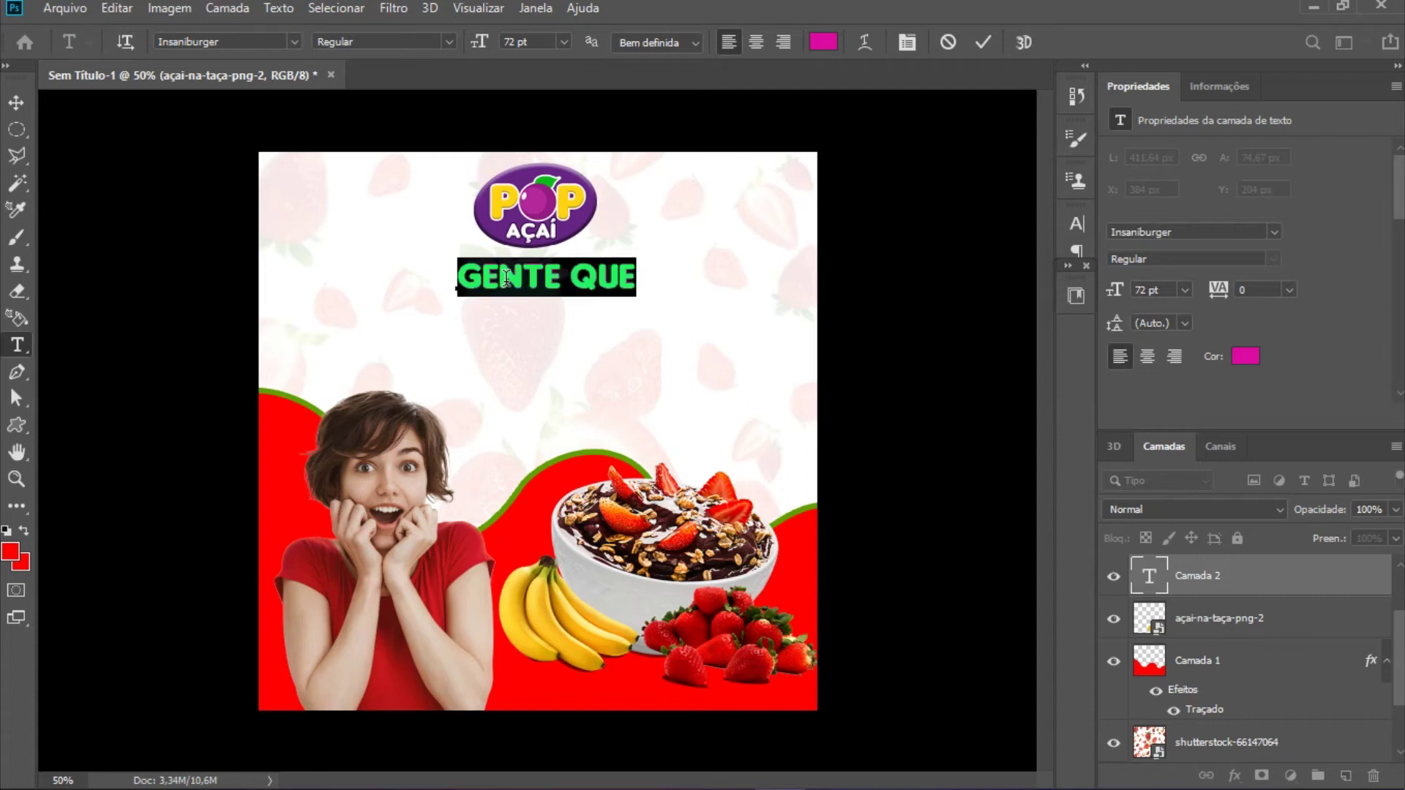
click(1274, 232)
text(ana)
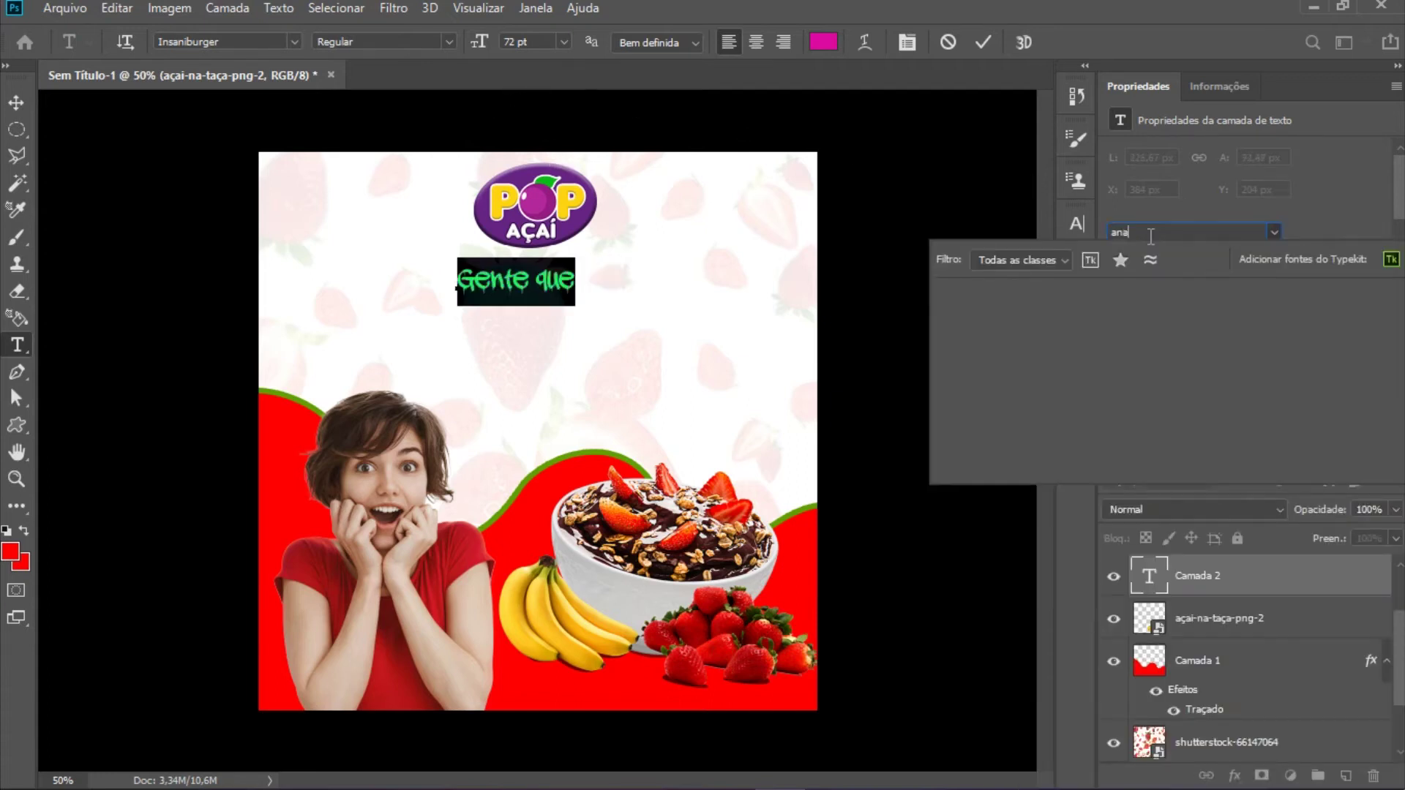
text(n)
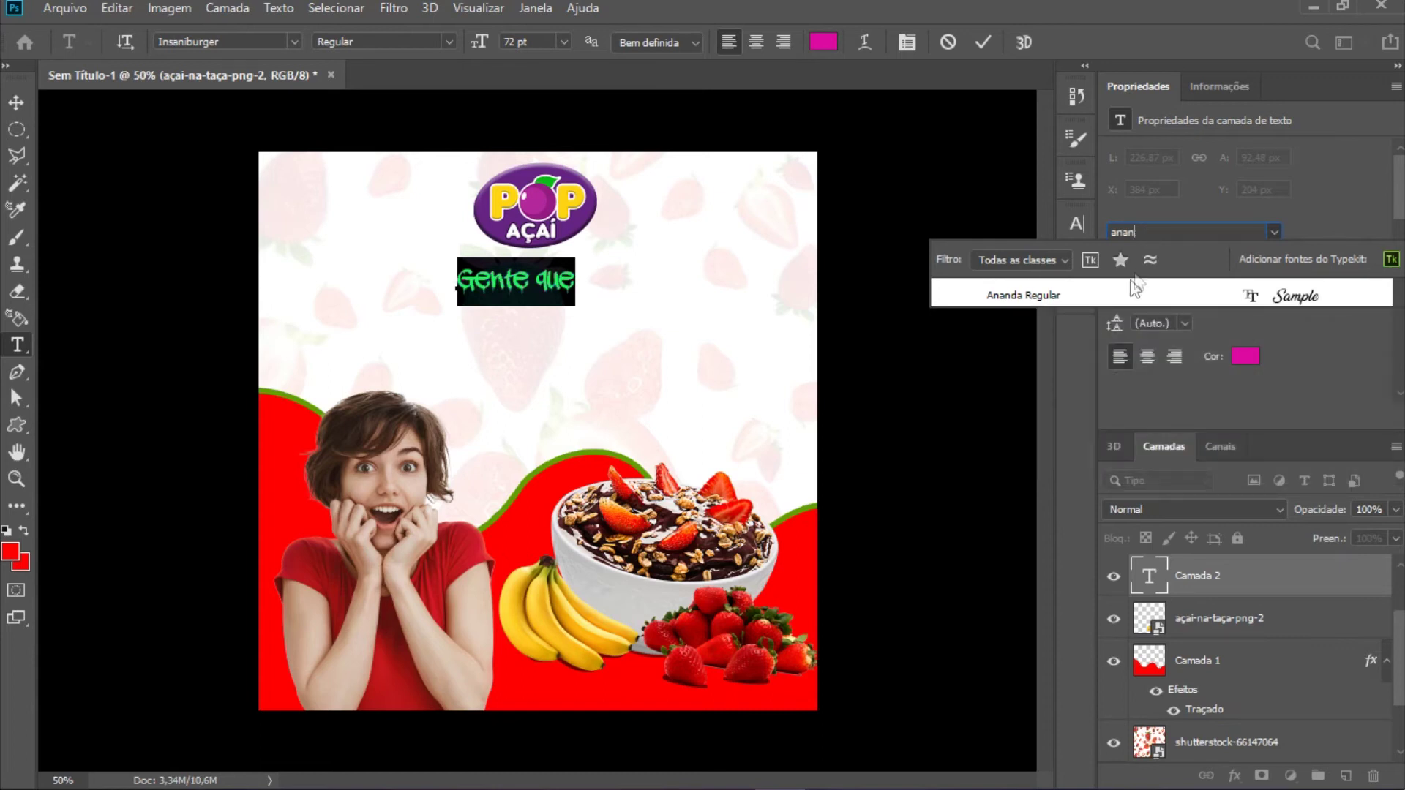
click(1119, 292)
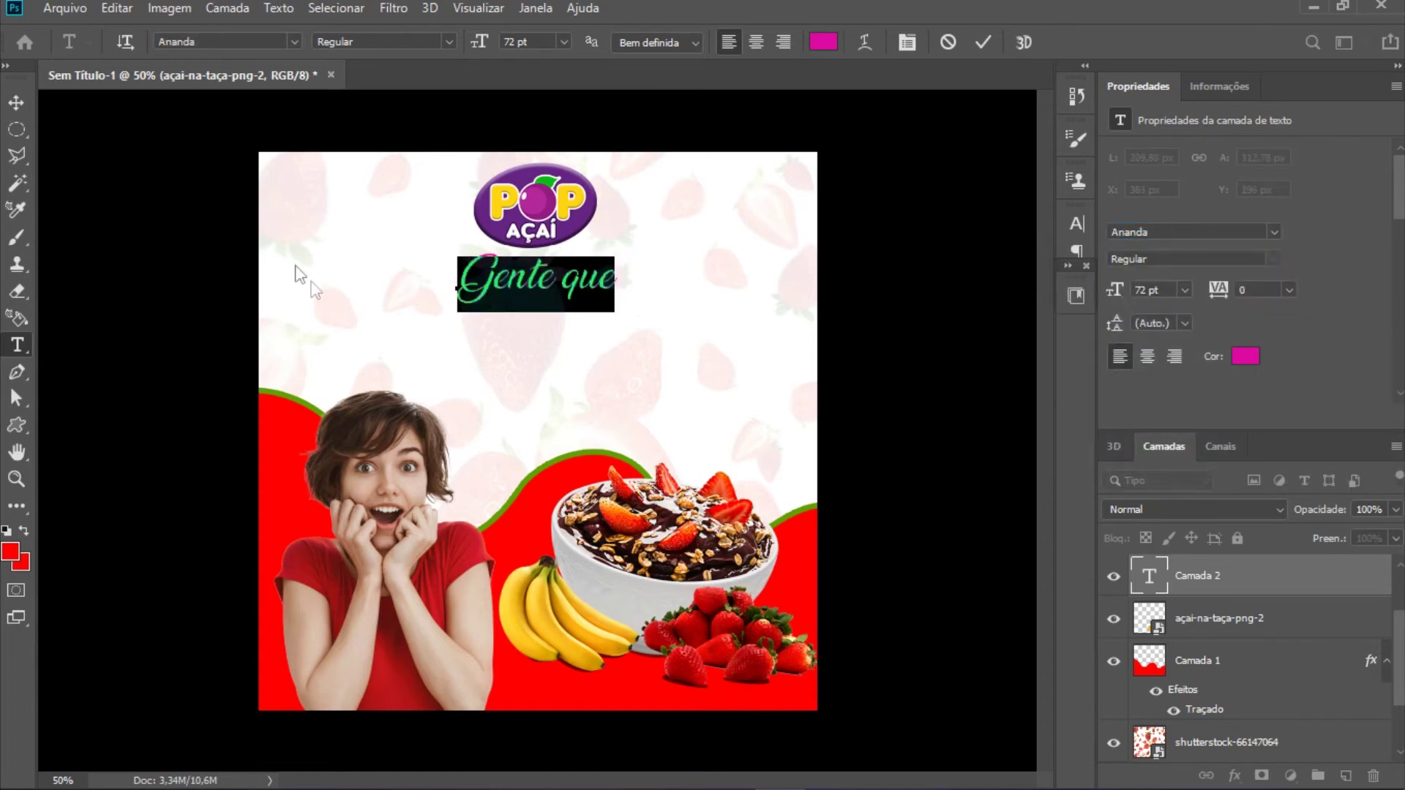
click(19, 107)
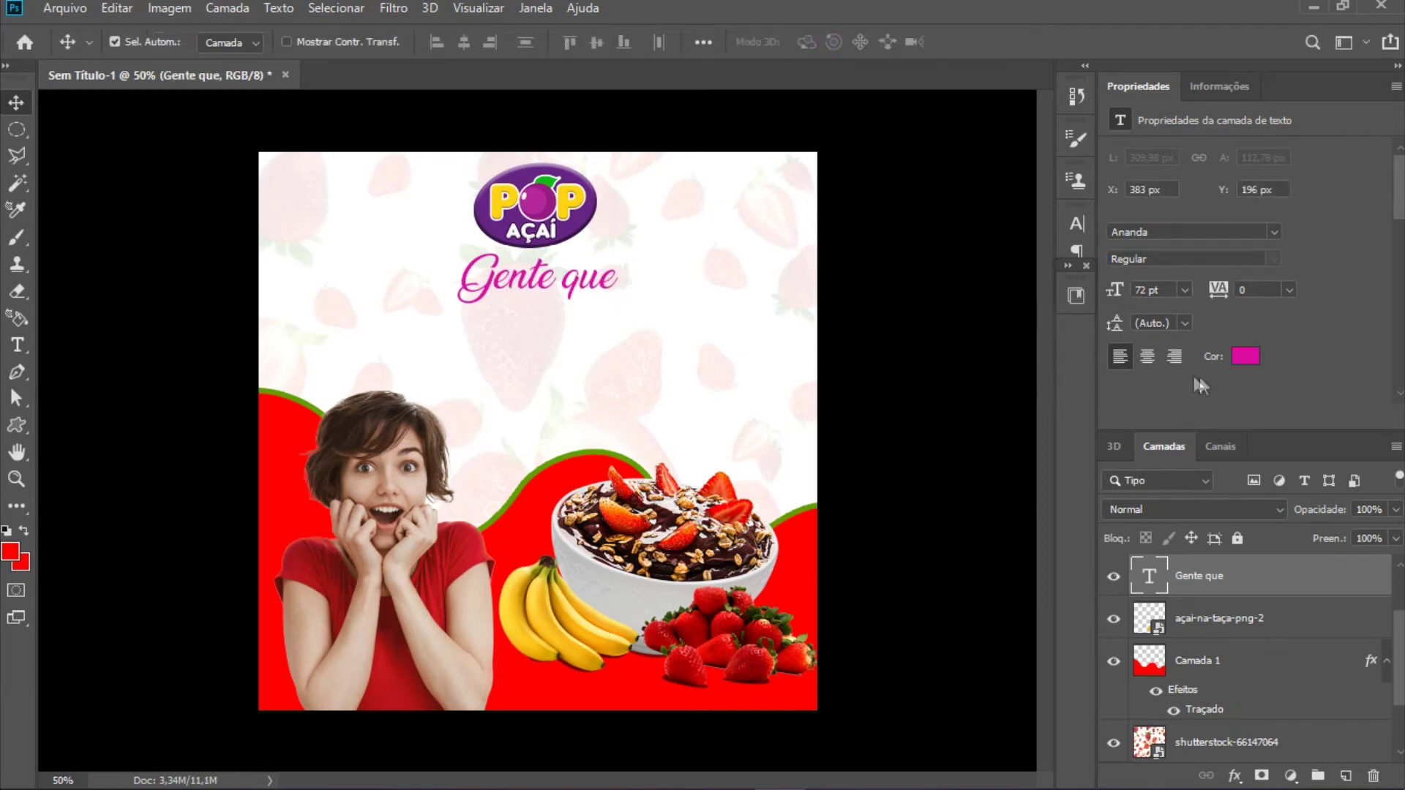
Step: Colour the 'Gente que' text red, sampled from the artwork
click(1250, 352)
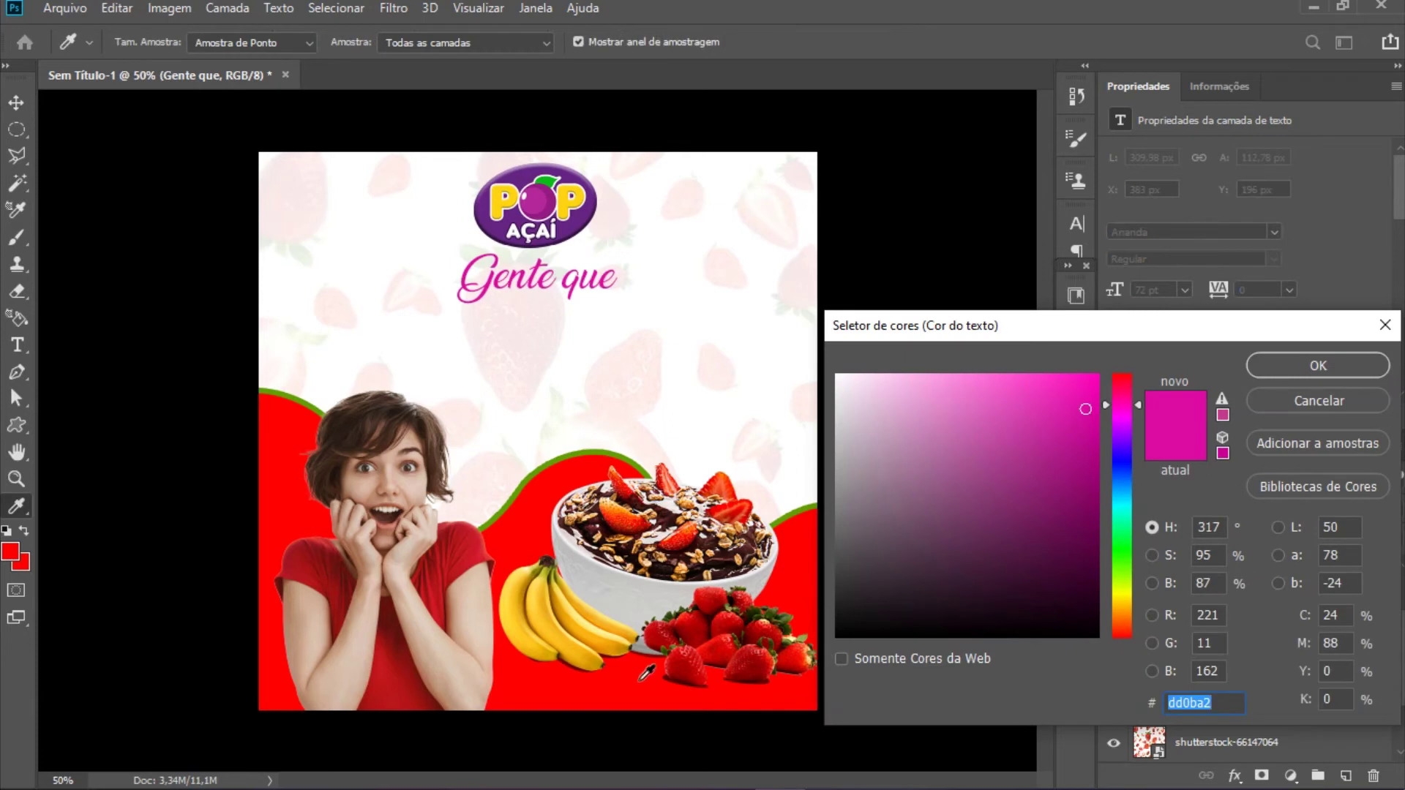
click(661, 688)
click(1302, 365)
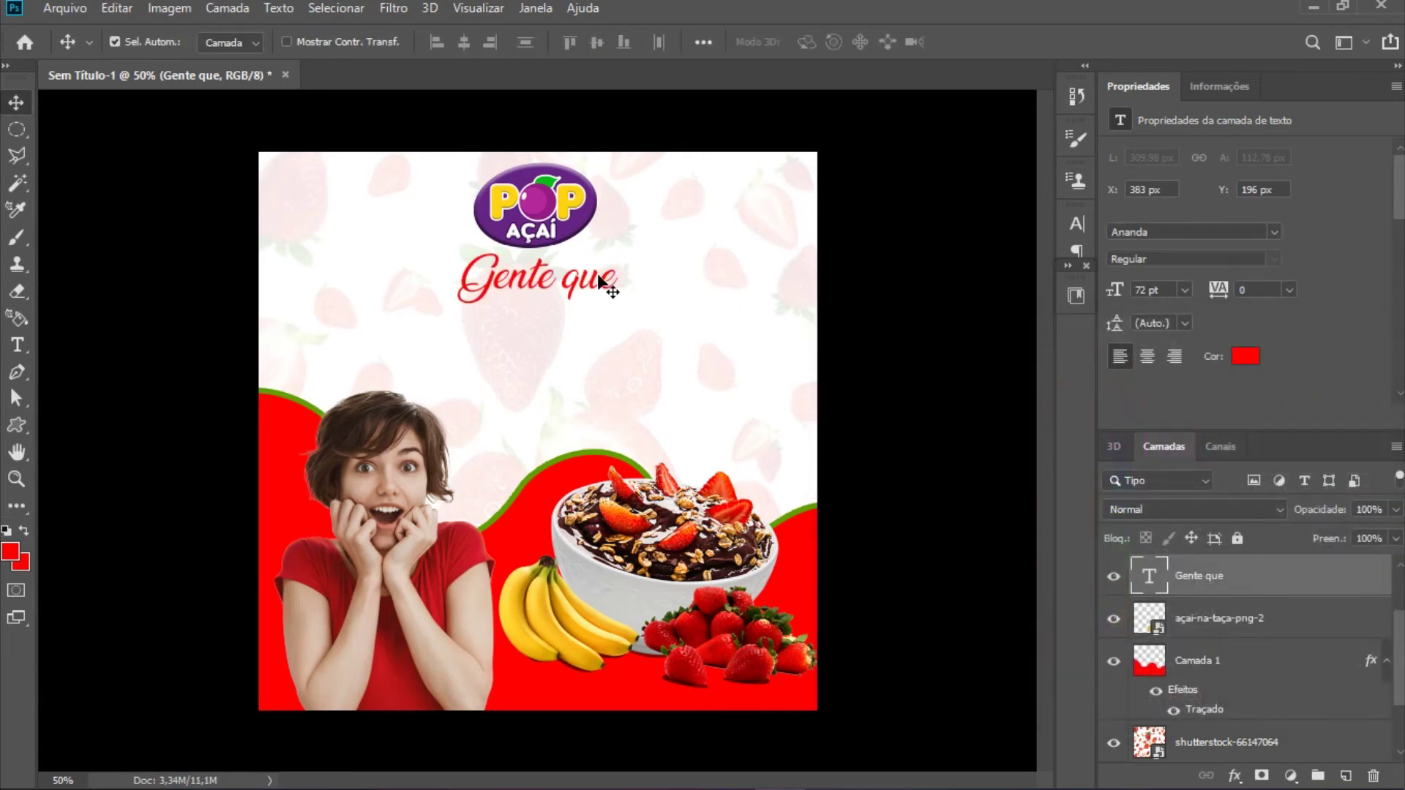
Step: Enlarge the headline to about 179%, tilt it 7°, place it top-left with the logo to its right
key(ctrl+t)
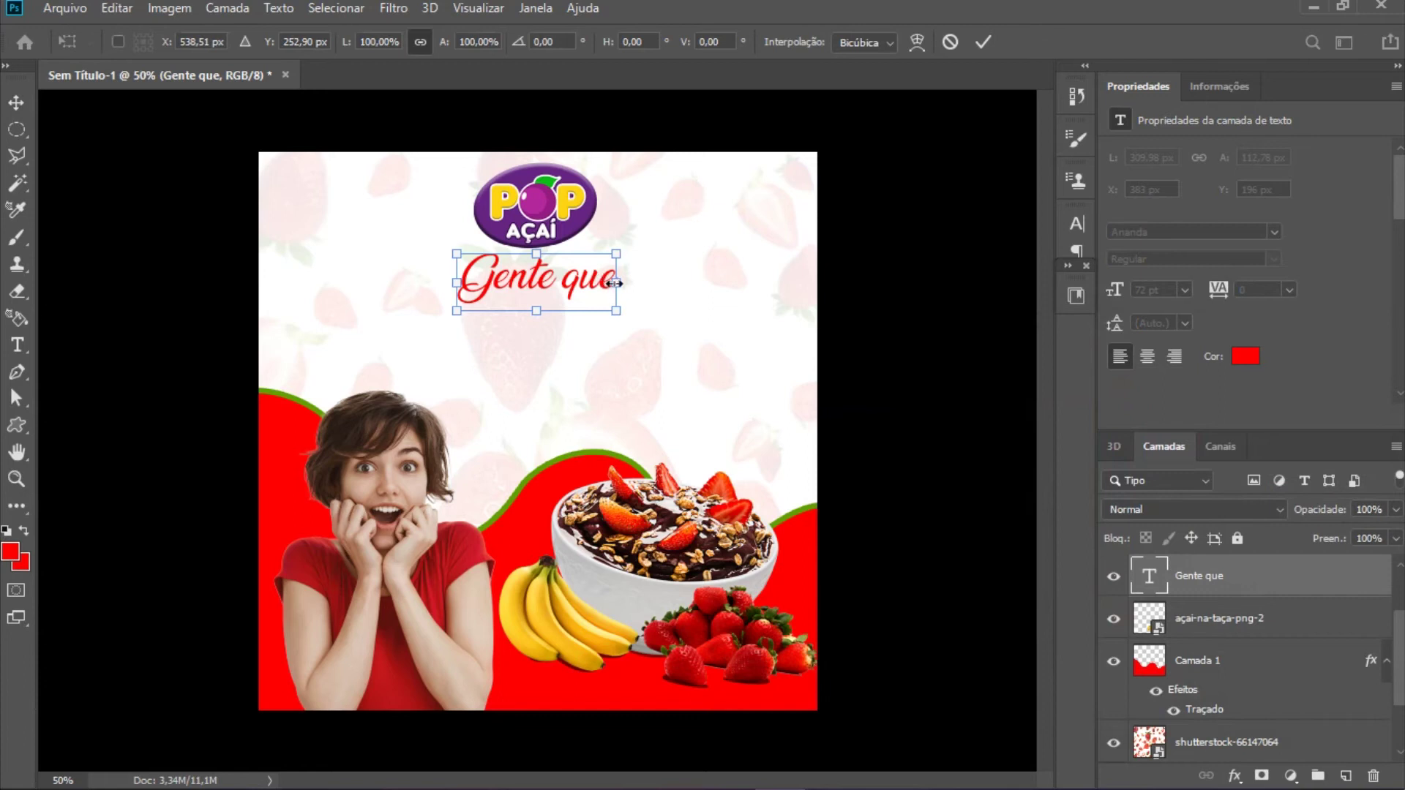
drag(614, 283, 677, 282)
drag(521, 285, 431, 278)
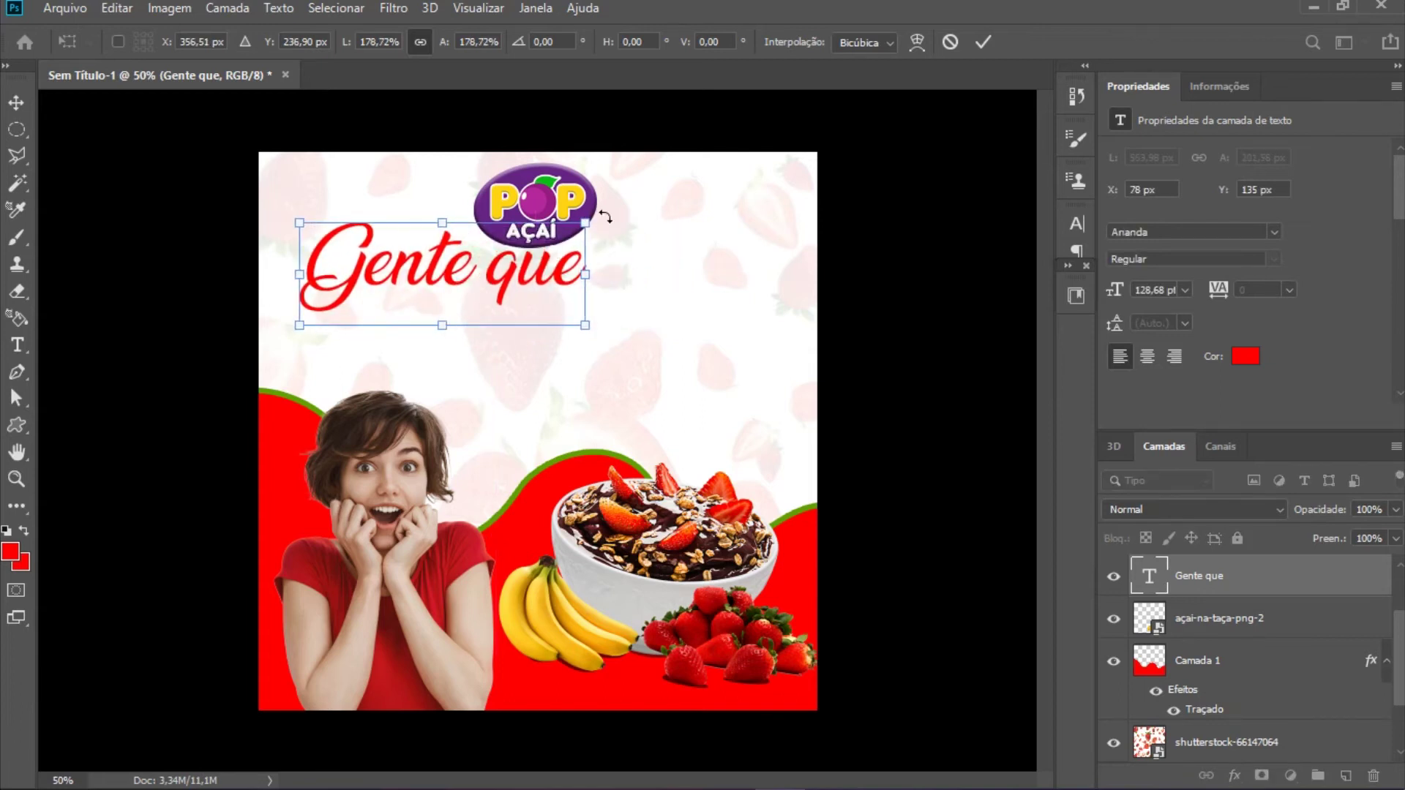
drag(605, 216, 581, 203)
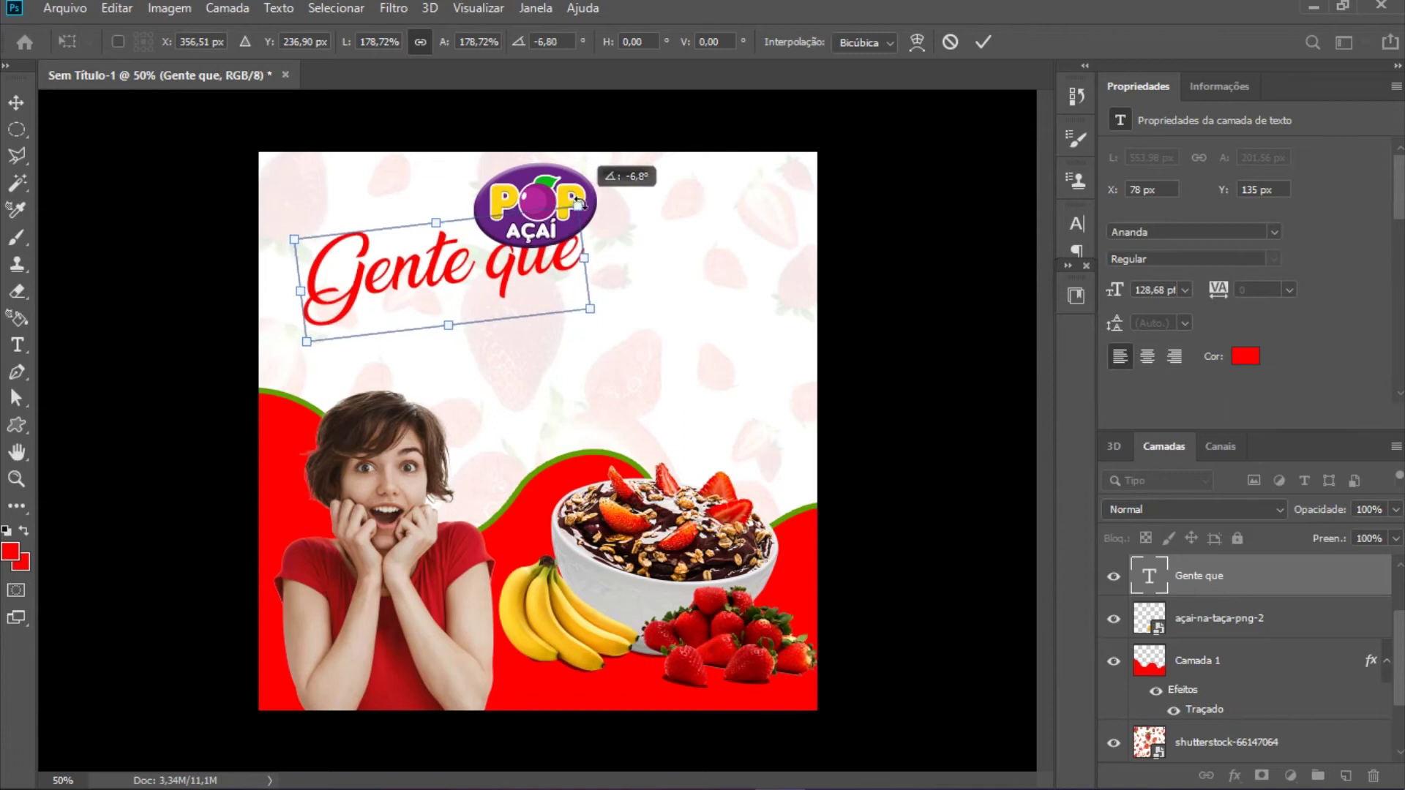
drag(502, 269, 498, 249)
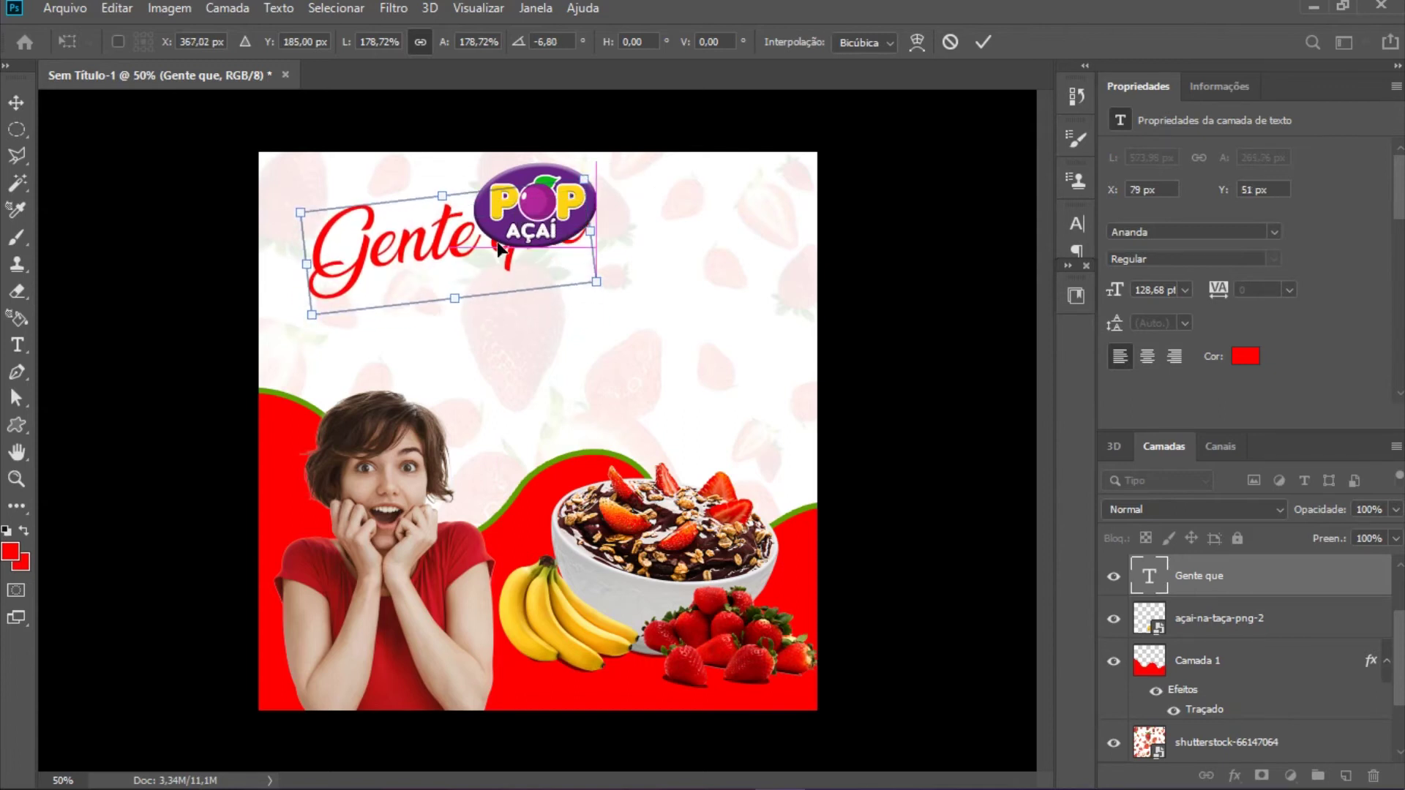
key(Return)
mouse_move(535, 208)
mouse_down()
mouse_move(656, 223)
mouse_move(700, 212)
mouse_up()
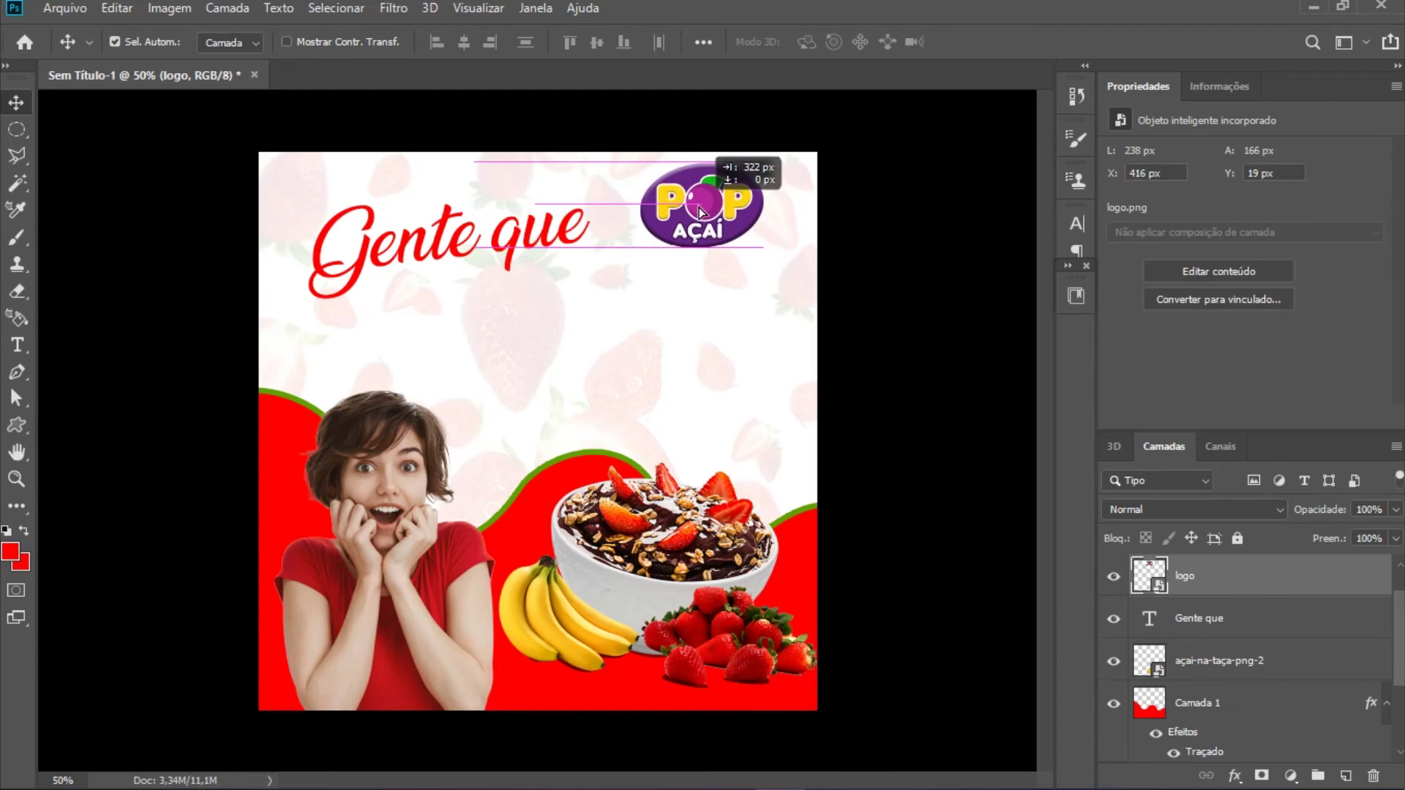
drag(552, 263, 565, 261)
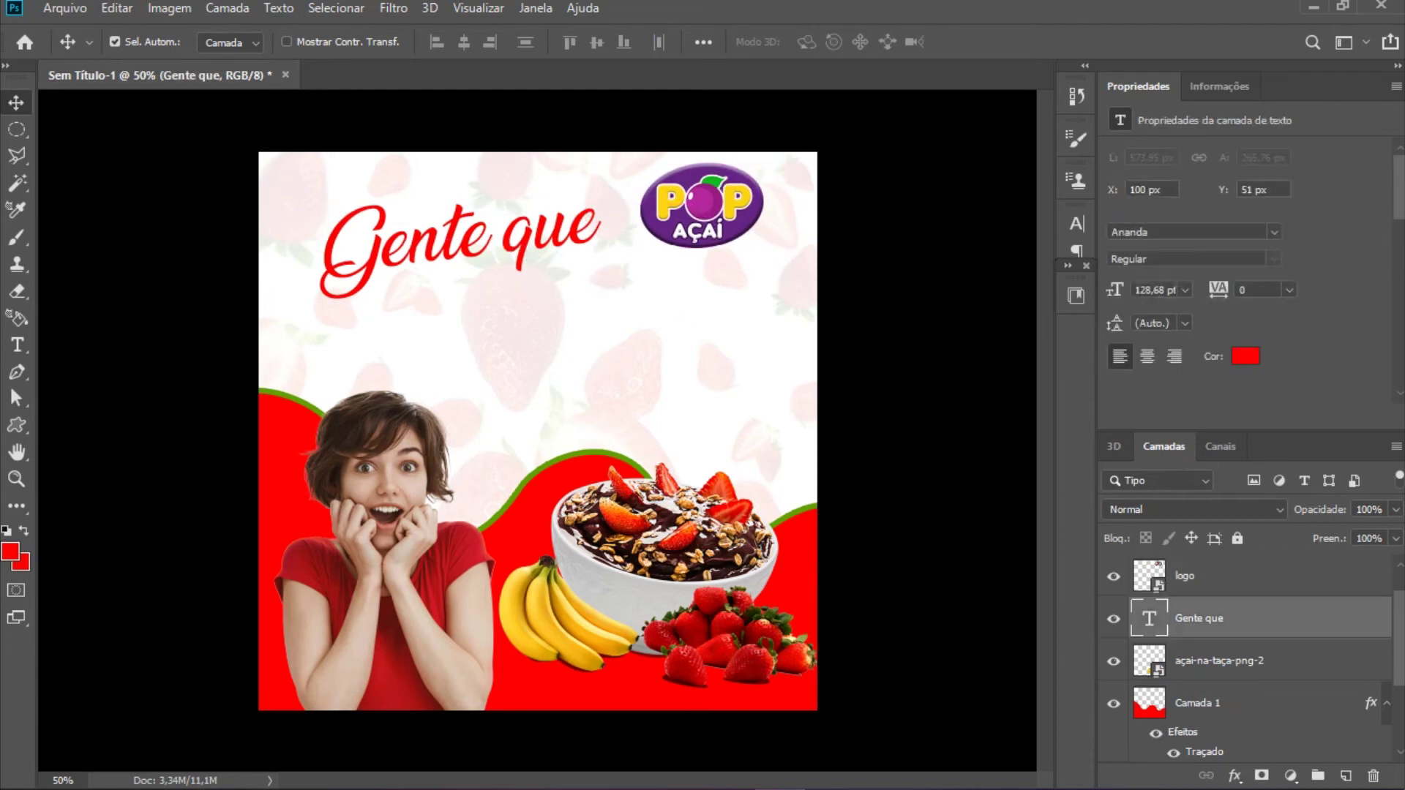
Step: Change the headline's stroke colour to white #ffffff
double_click(1315, 637)
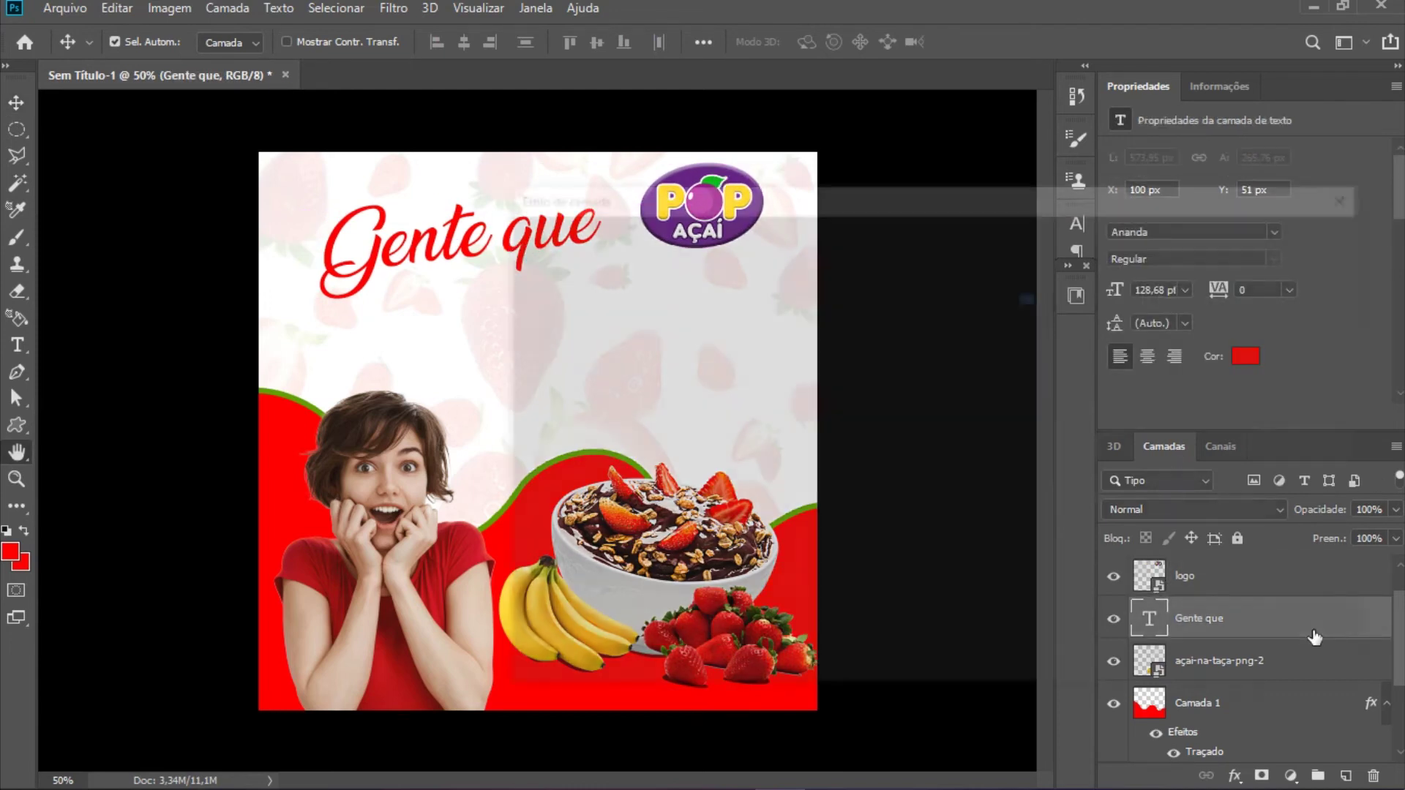
click(521, 371)
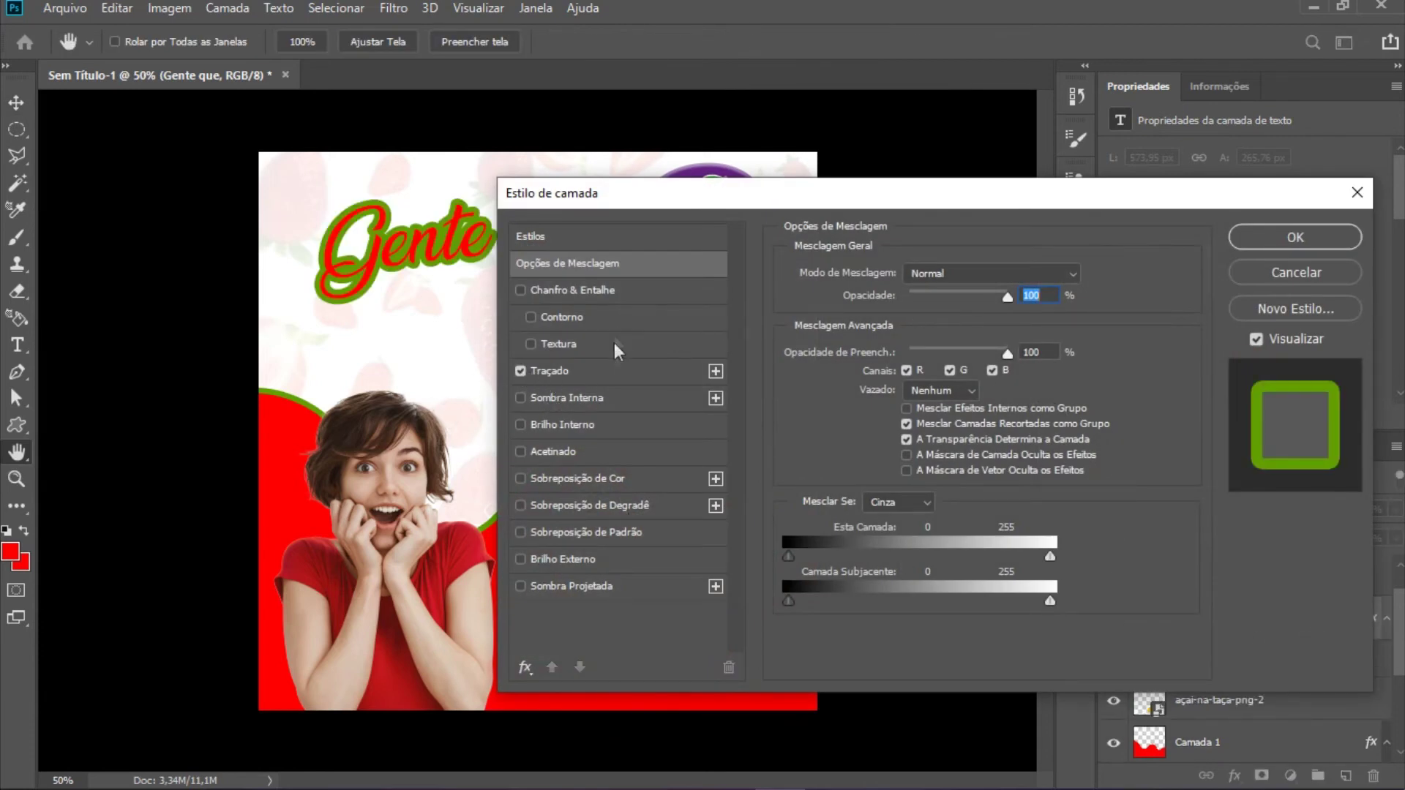
click(613, 370)
click(823, 424)
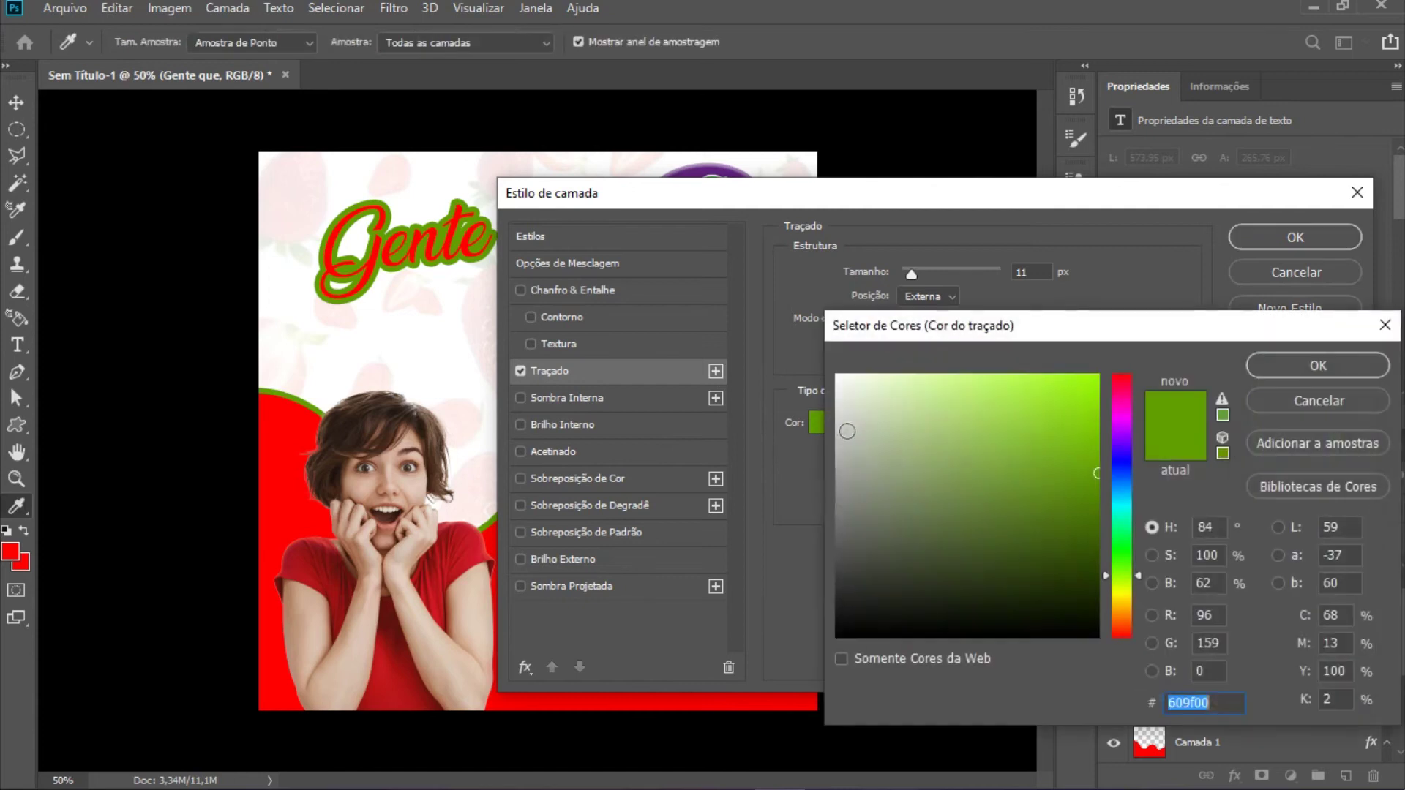
text(ffffff)
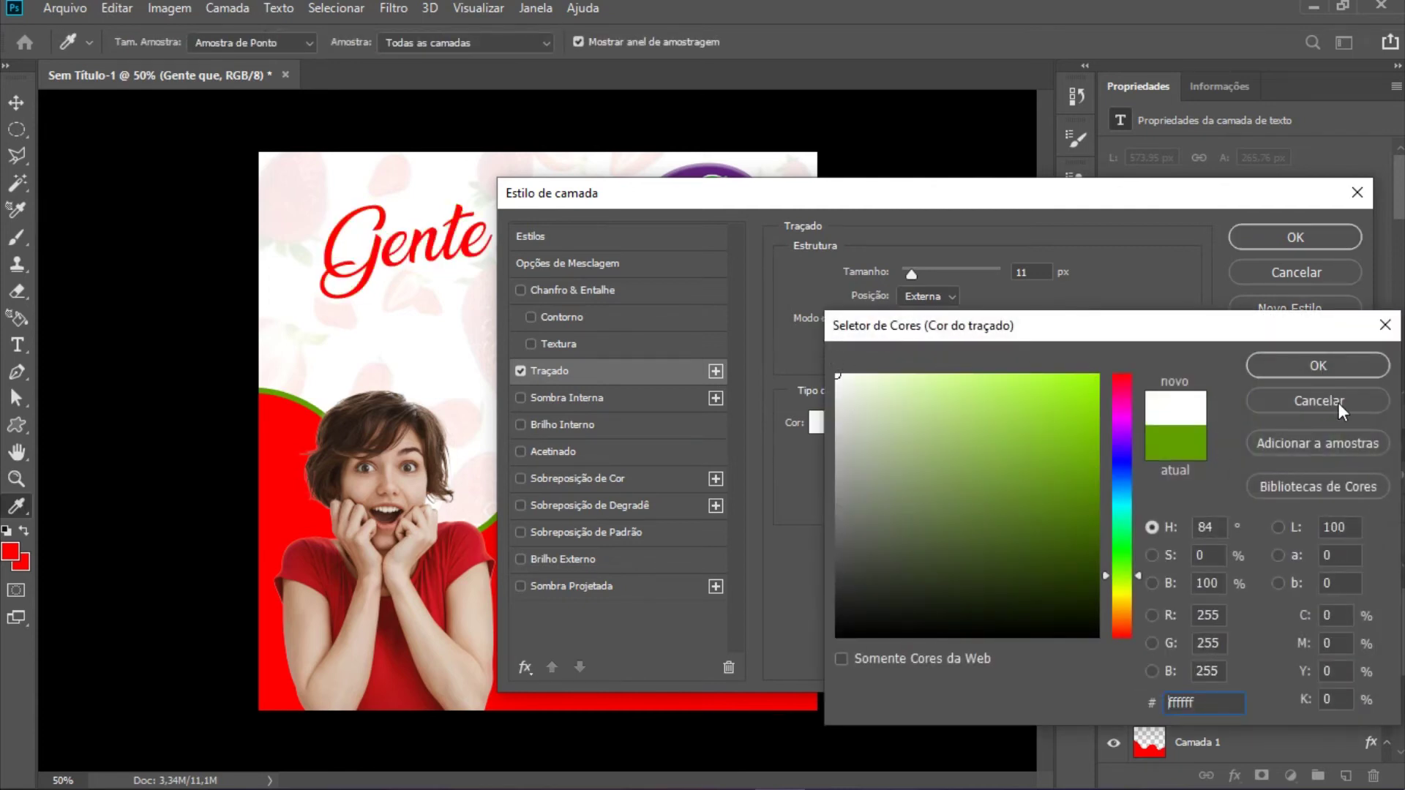
click(1312, 370)
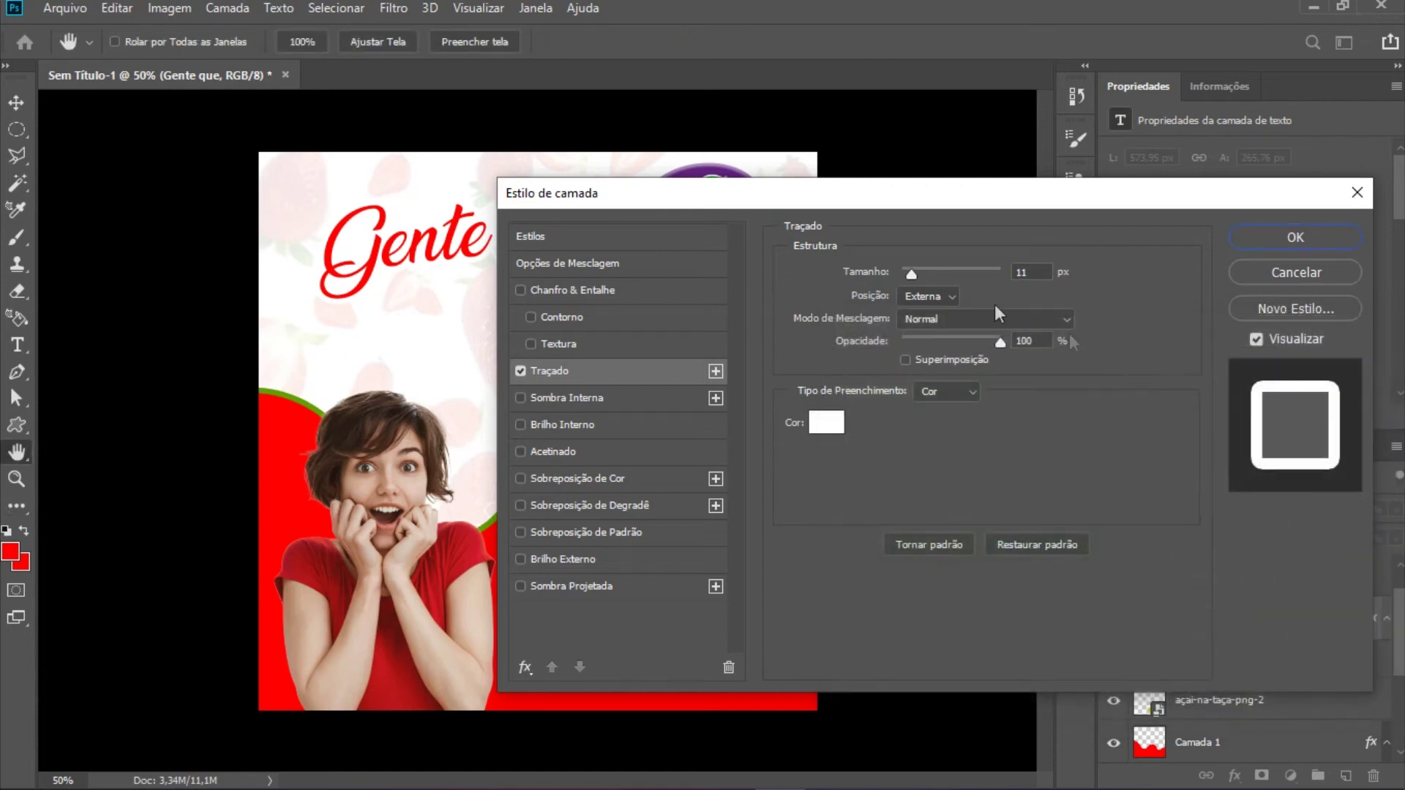
Step: Thin the white outline from 11 to 7 px and add a drop shadow
click(831, 422)
click(836, 374)
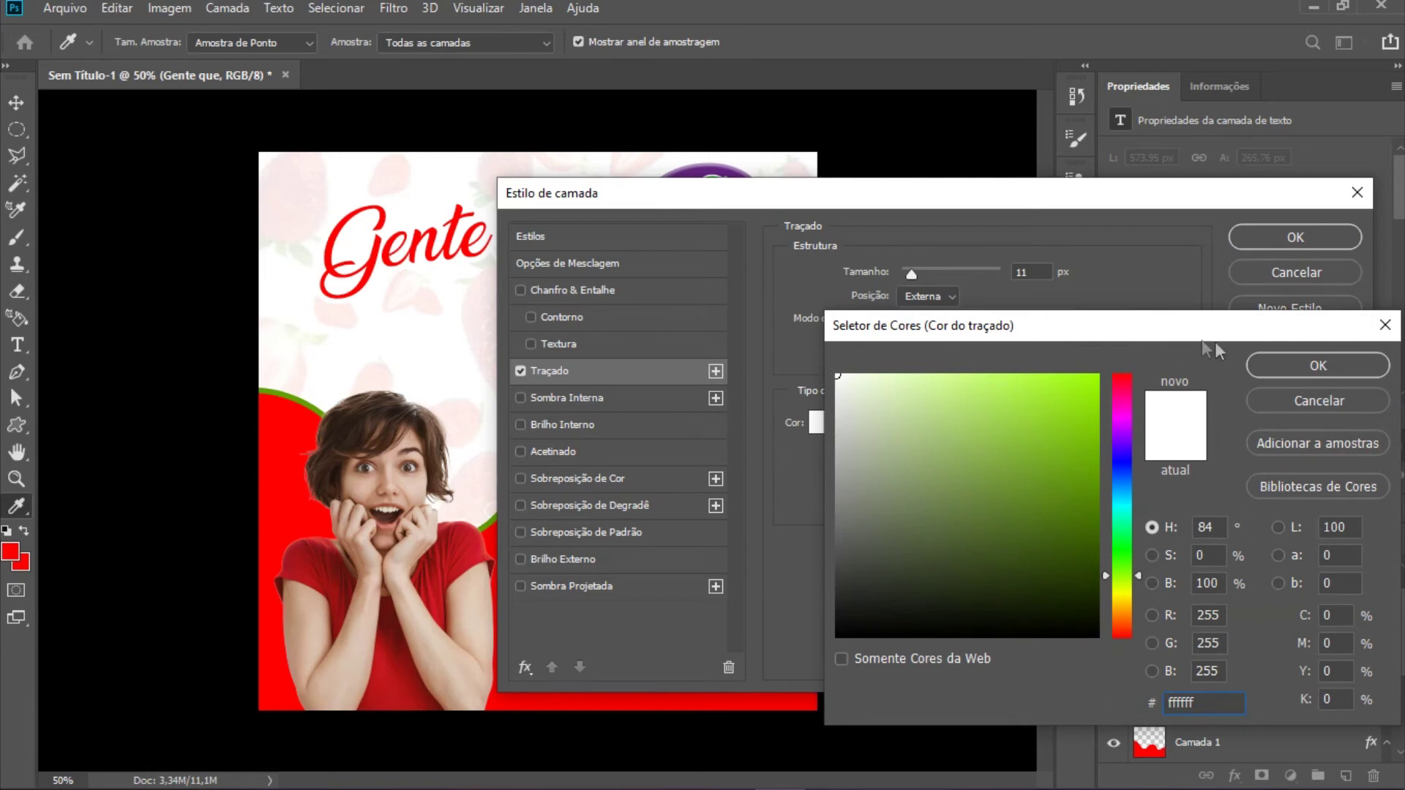
click(1318, 369)
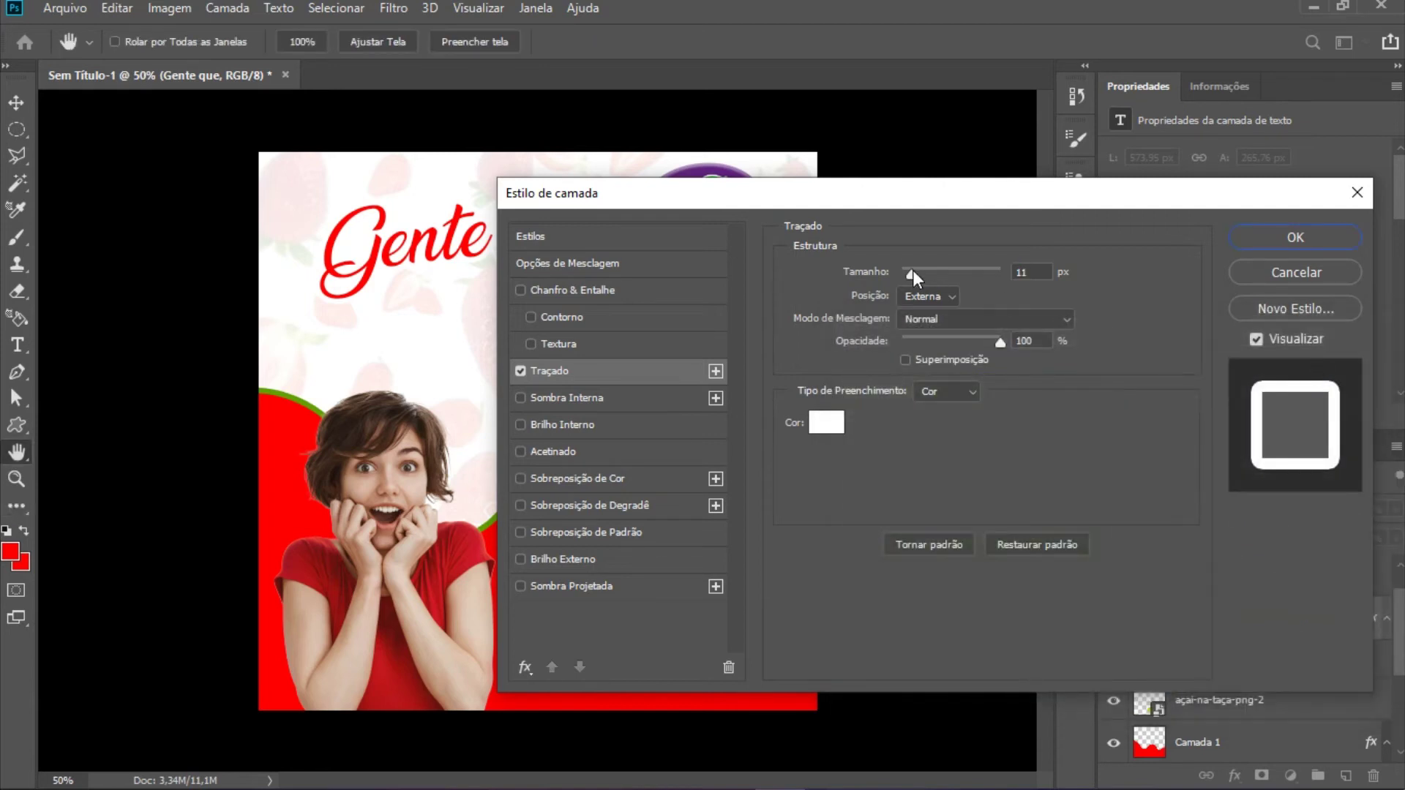
drag(912, 274, 910, 275)
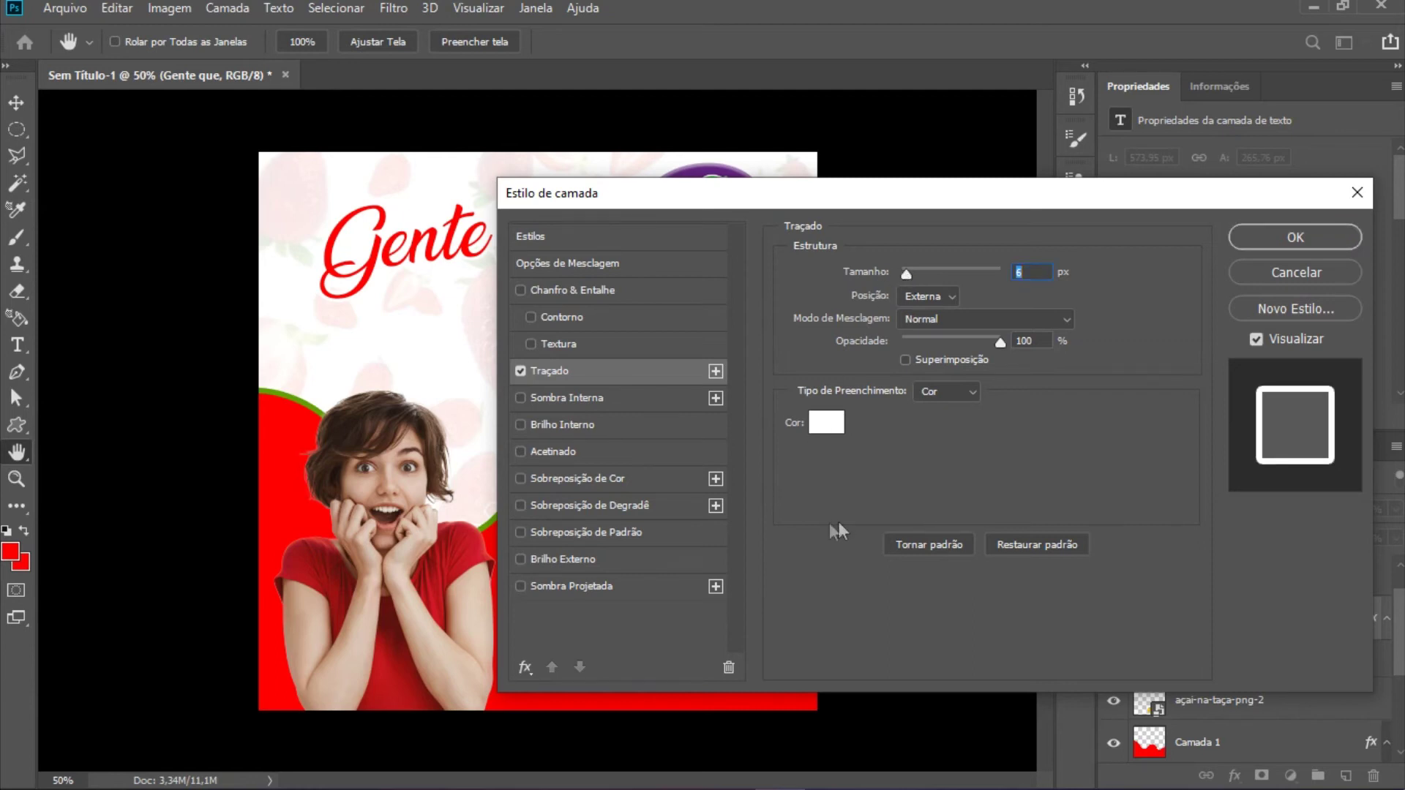
click(519, 586)
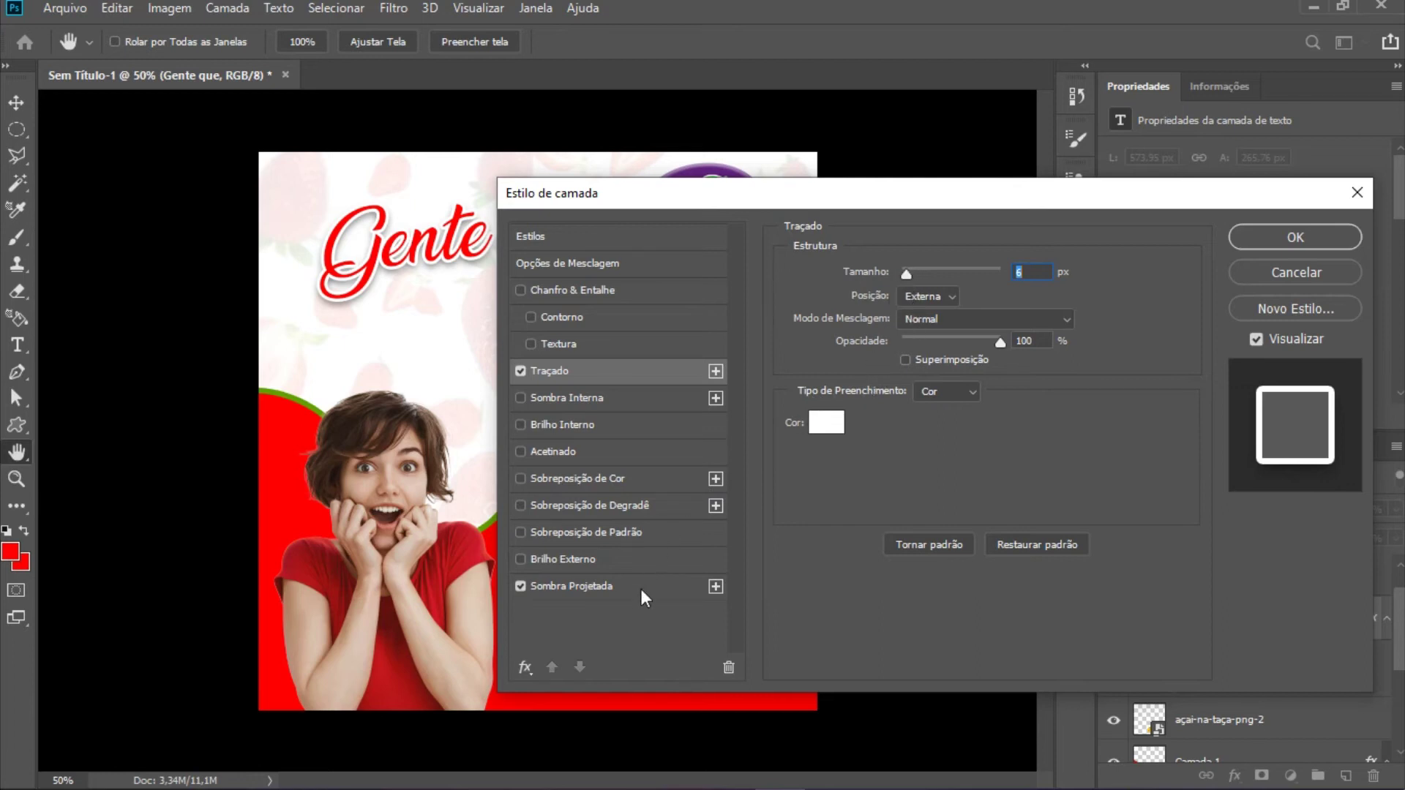
Step: Set the headline's drop shadow to 52% opacity, 13 px distance and 10 px size, and apply it
click(600, 586)
drag(913, 303, 947, 307)
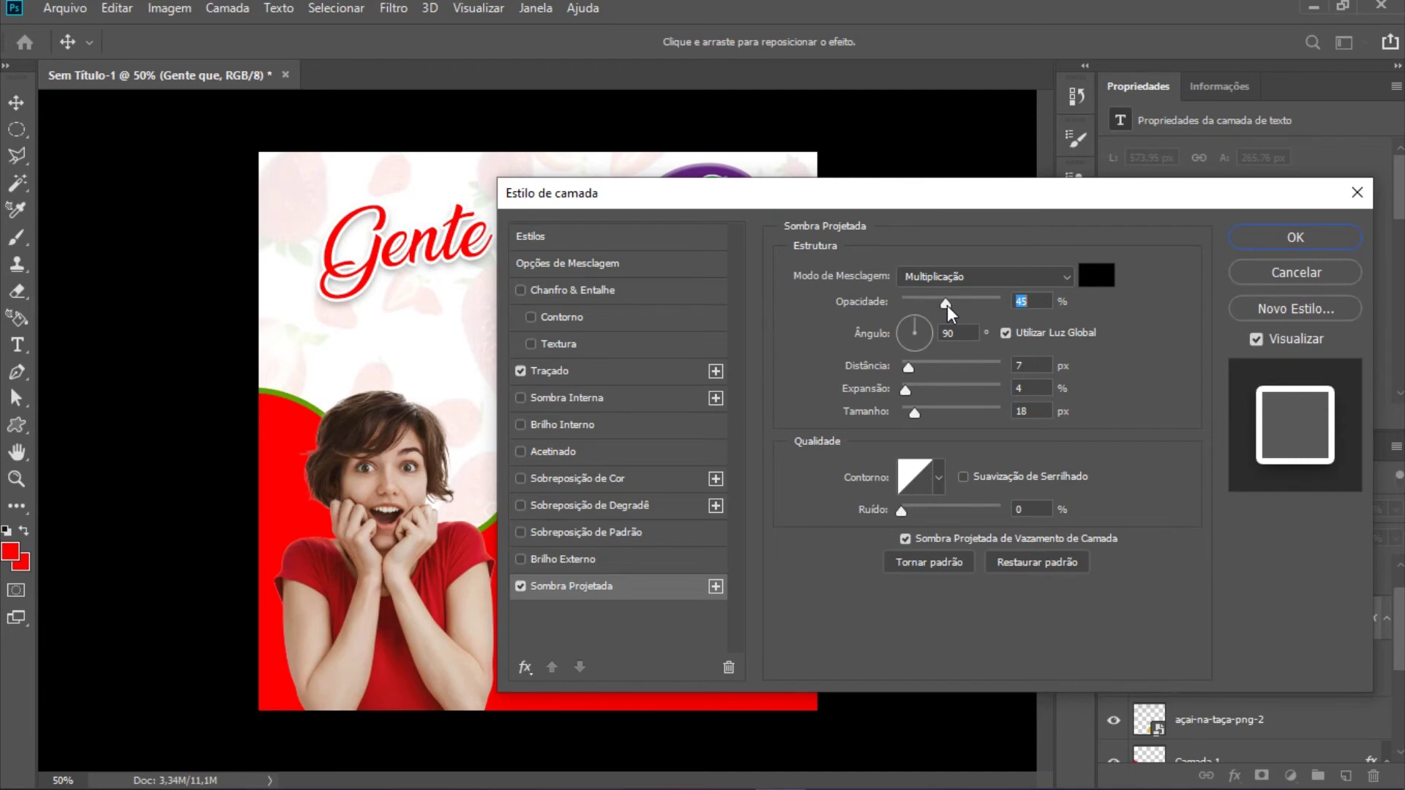
drag(947, 306, 954, 306)
drag(914, 414, 920, 375)
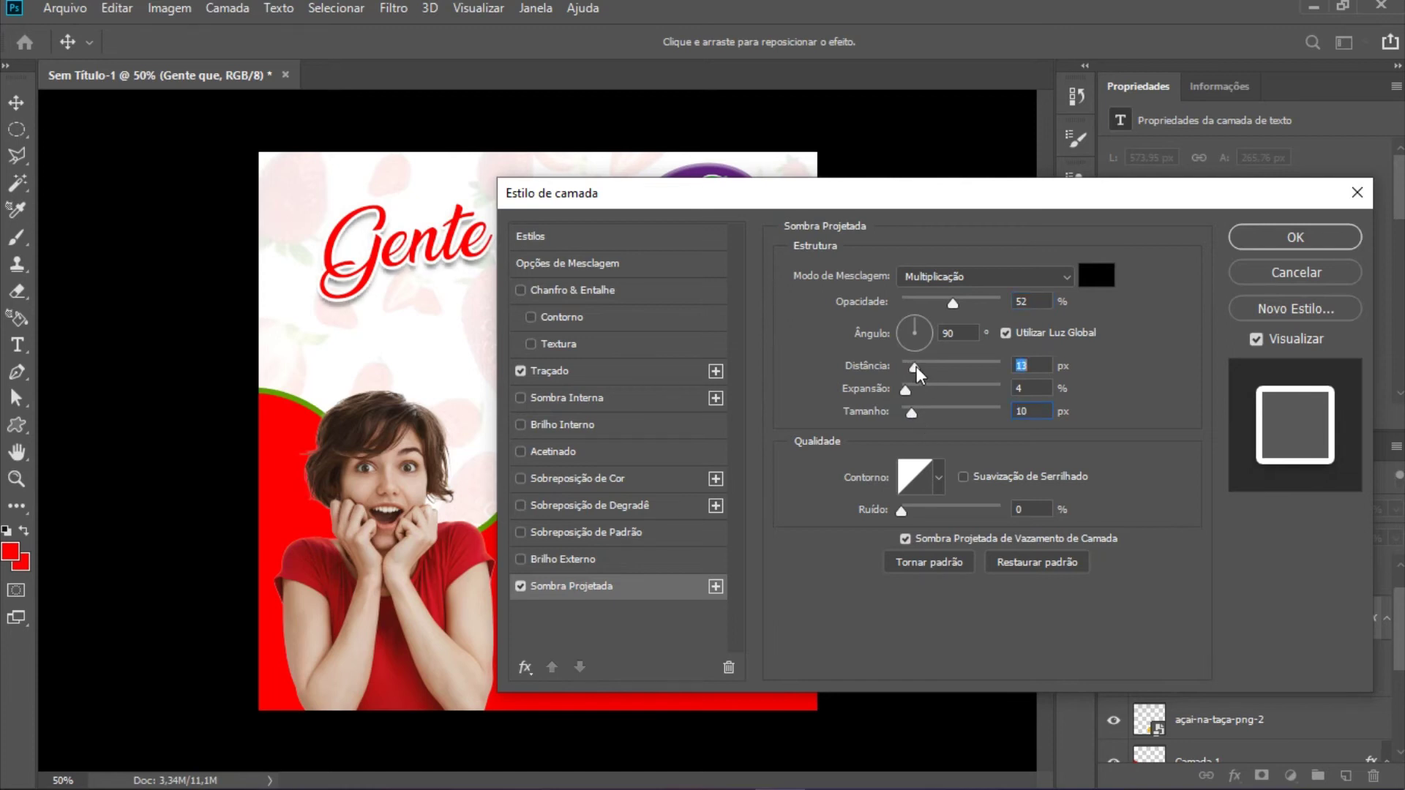
click(1295, 243)
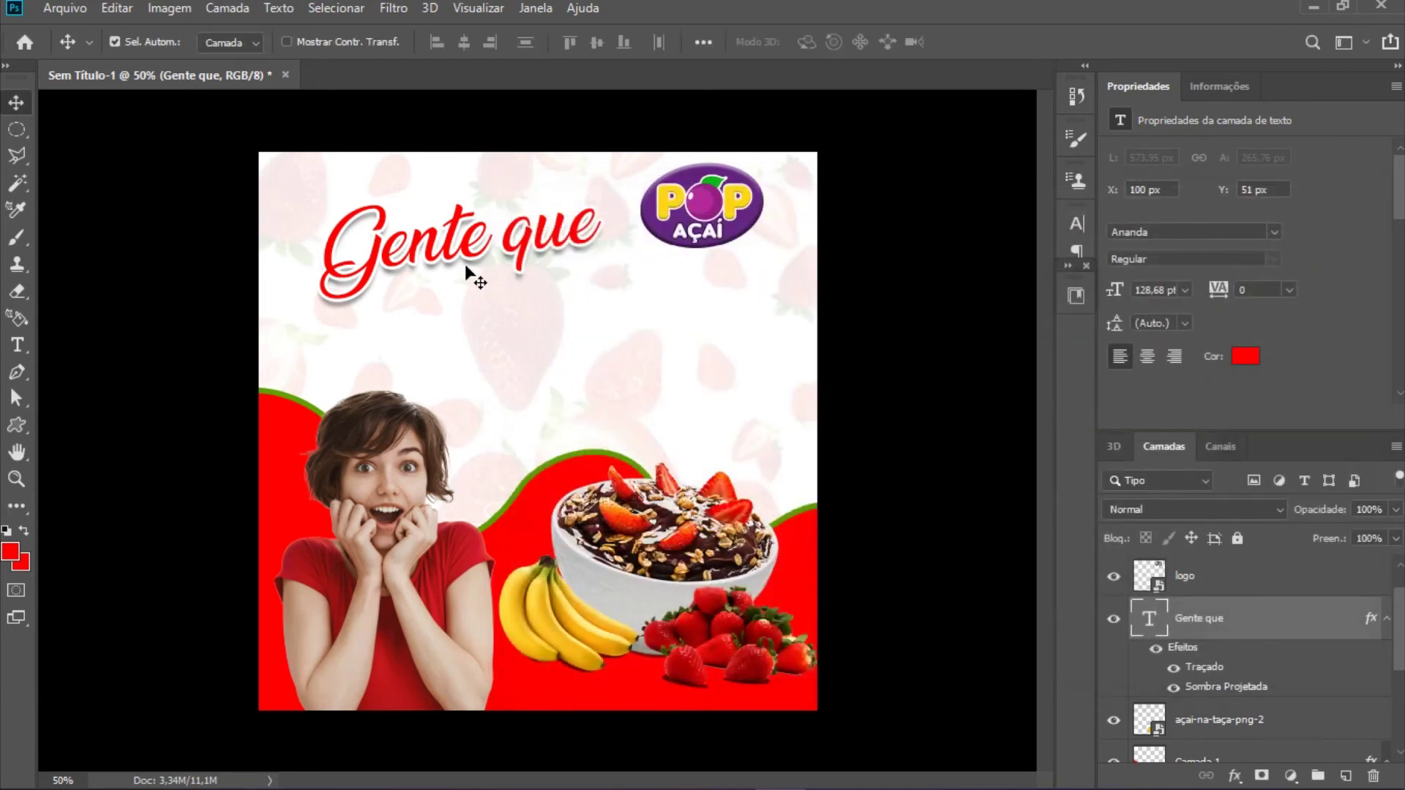
Step: Nudge 'Gente que' up-left and Alt-drag a duplicate of it lower down
drag(465, 213, 458, 208)
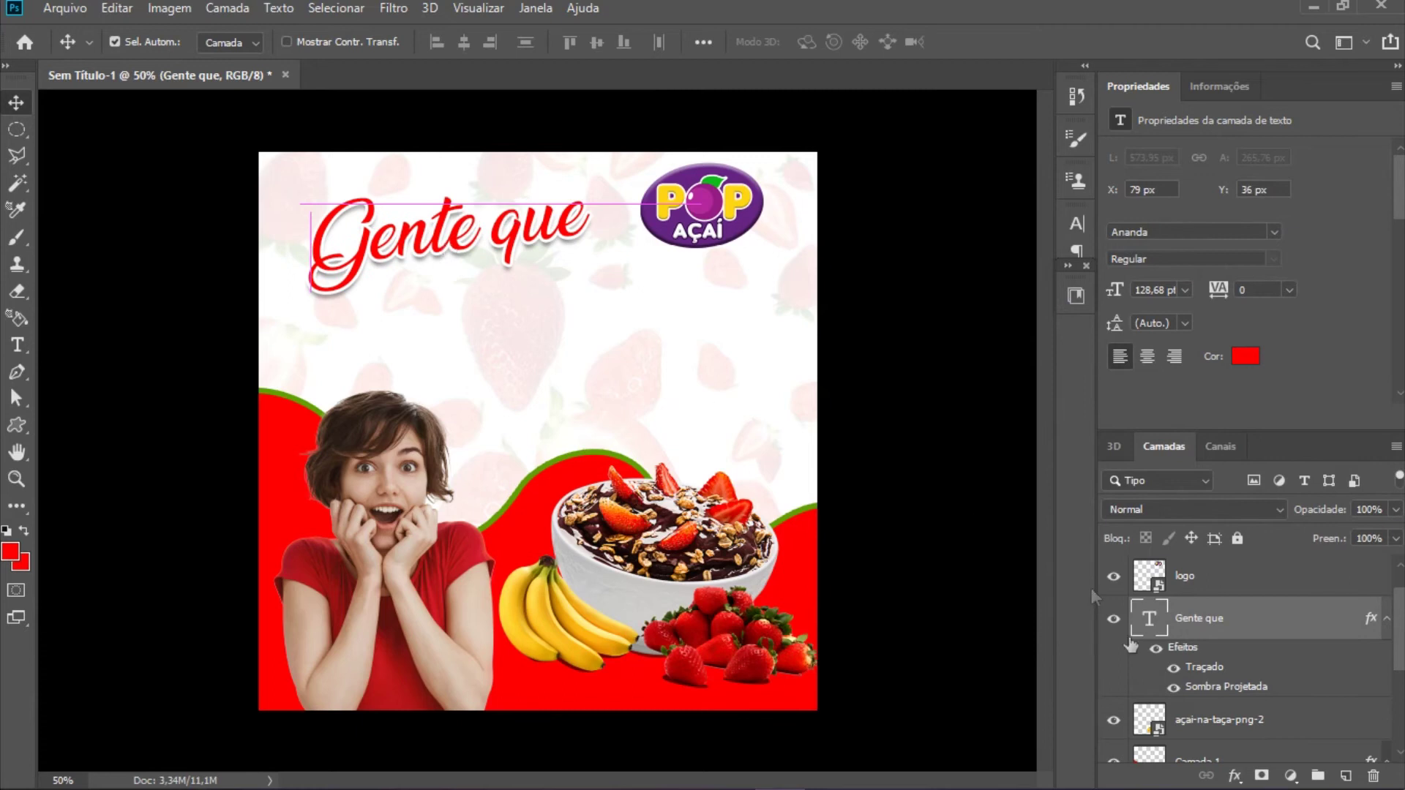
scroll(1131, 645, down, 3)
click(347, 301)
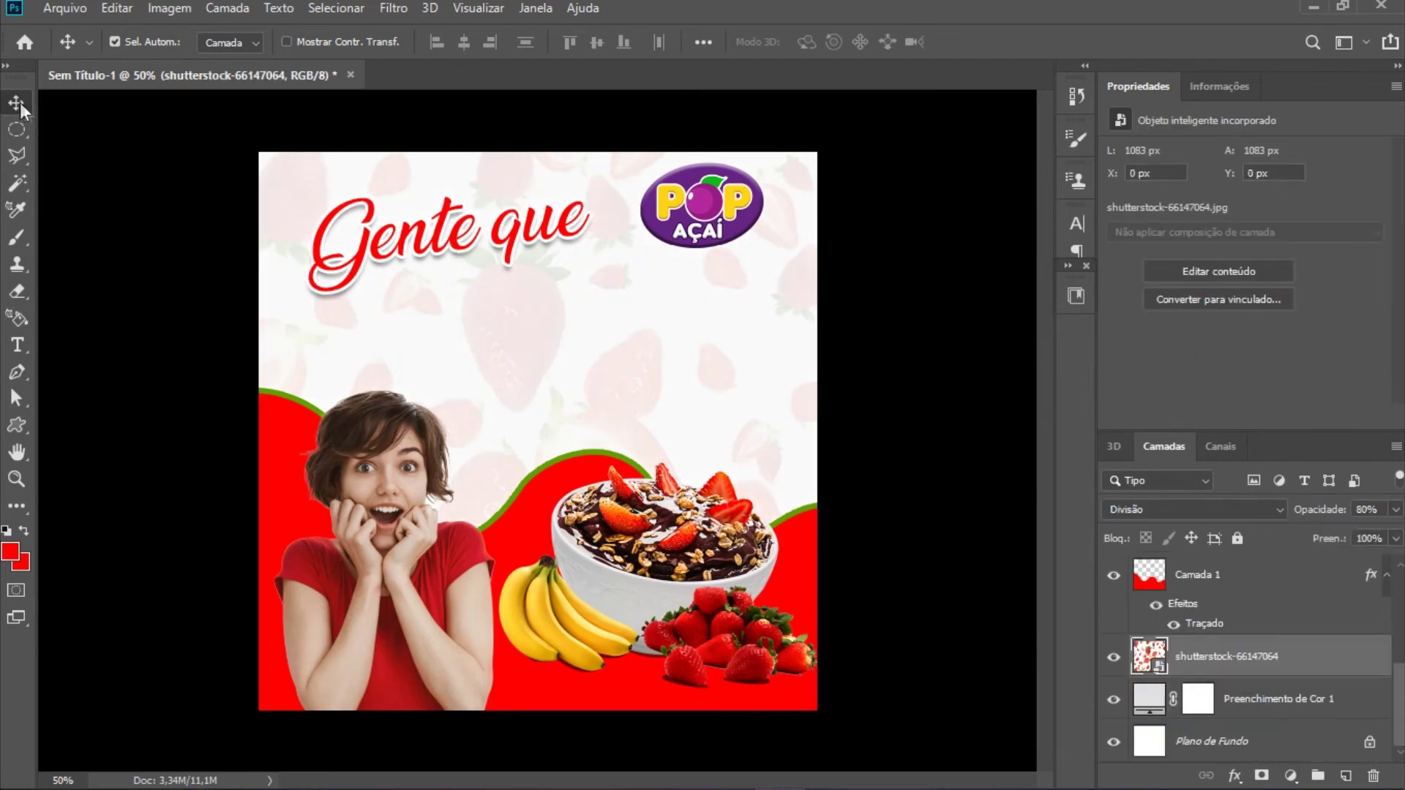
click(435, 256)
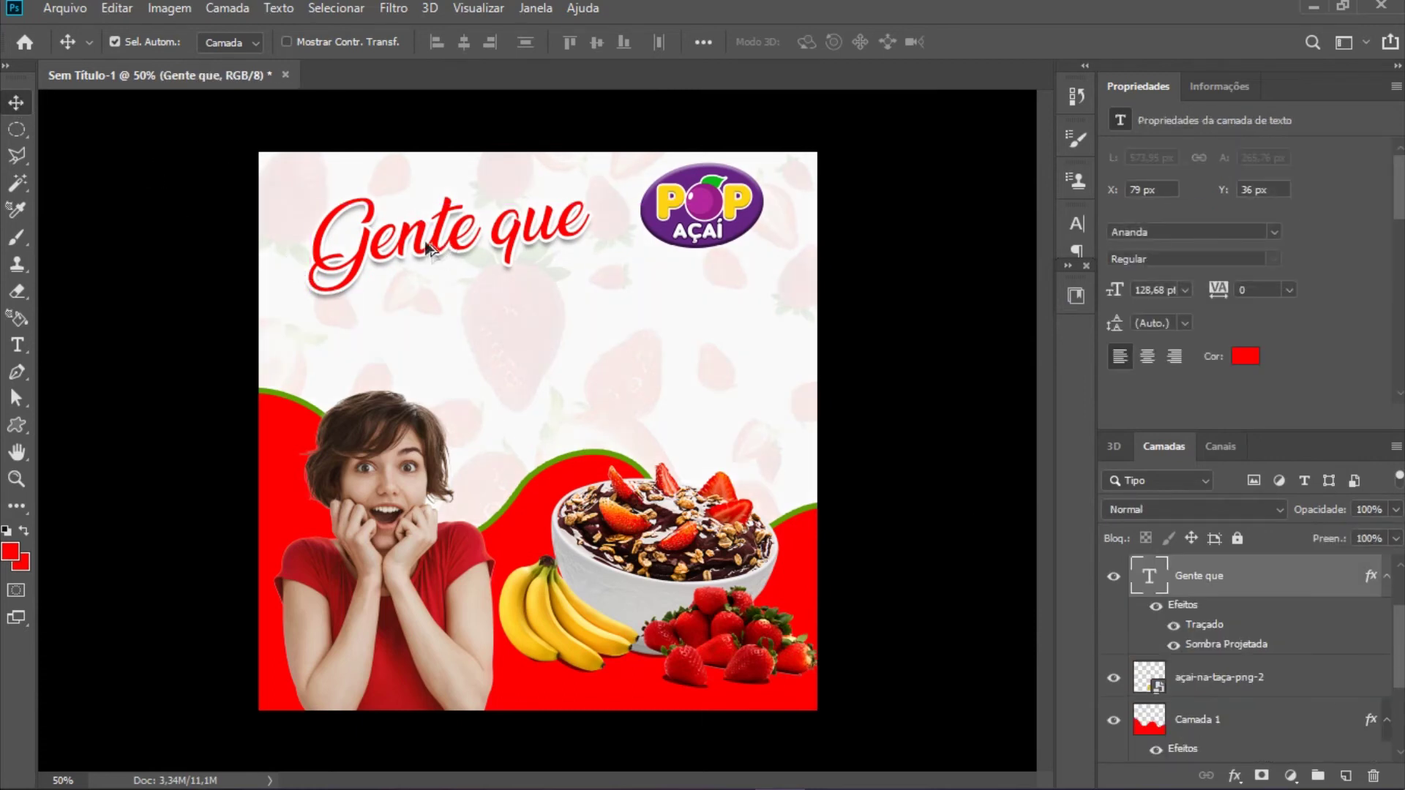
alt+drag(430, 249, 477, 341)
Step: Retype the duplicate as 'Ama Açaí' and shift it left
double_click(476, 322)
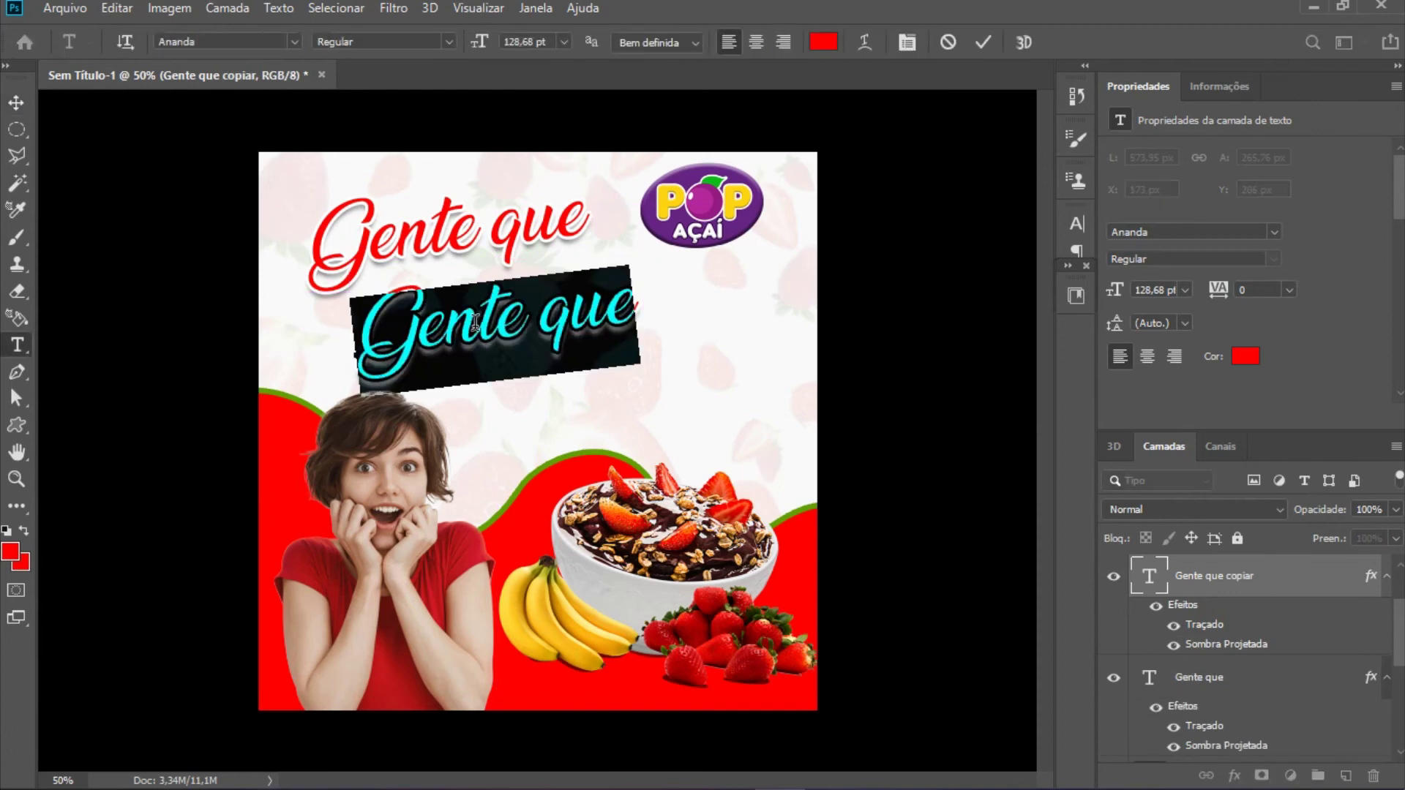
text(A)
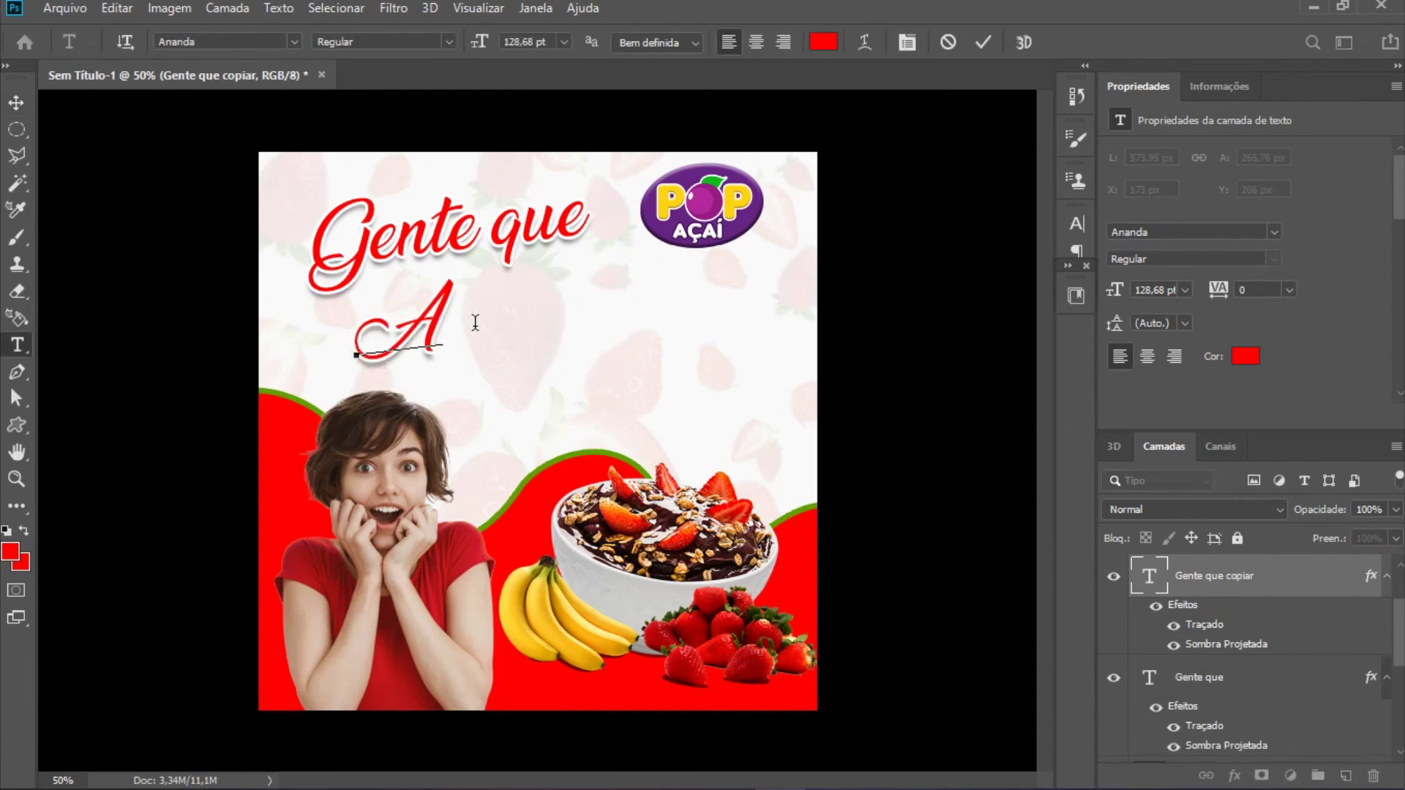
text(ma)
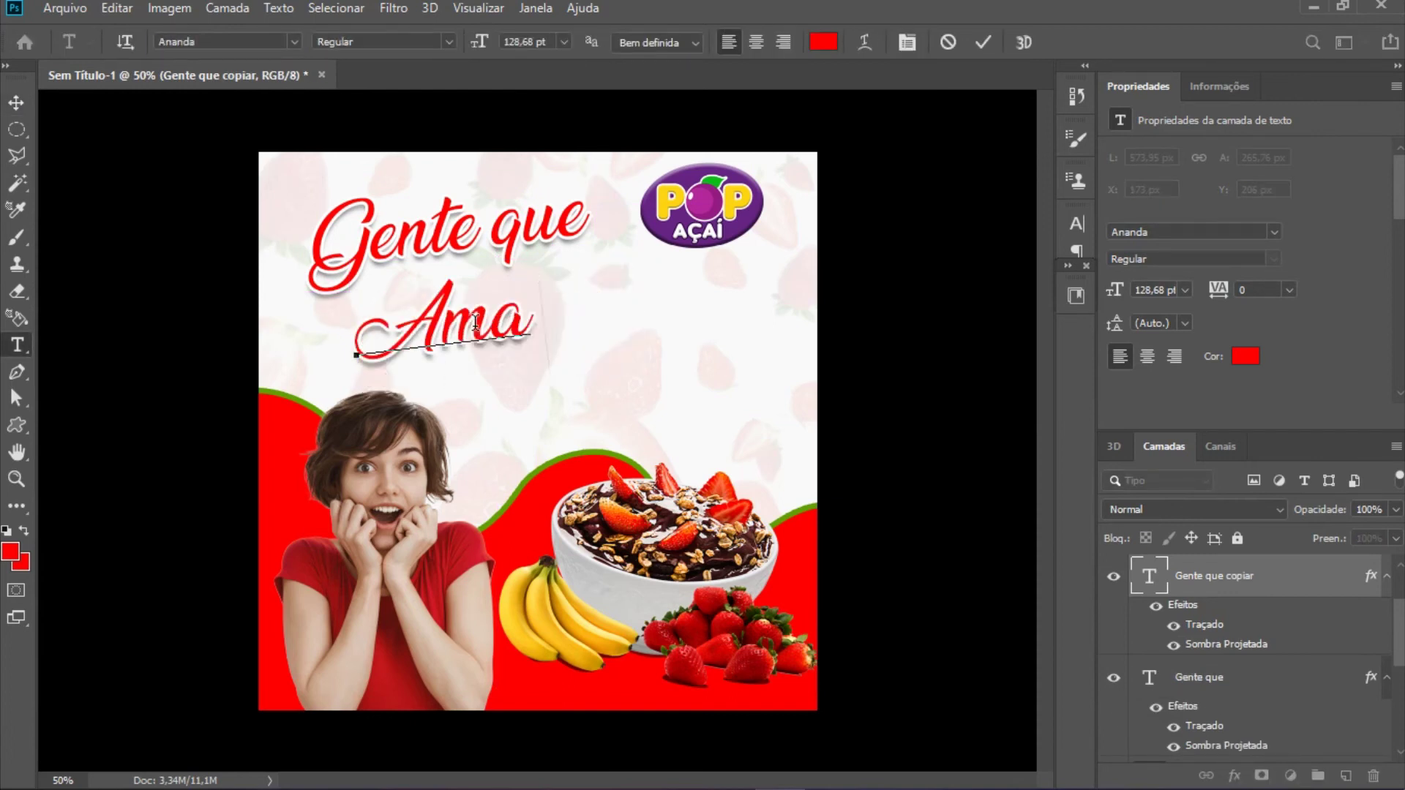
text( Aça)
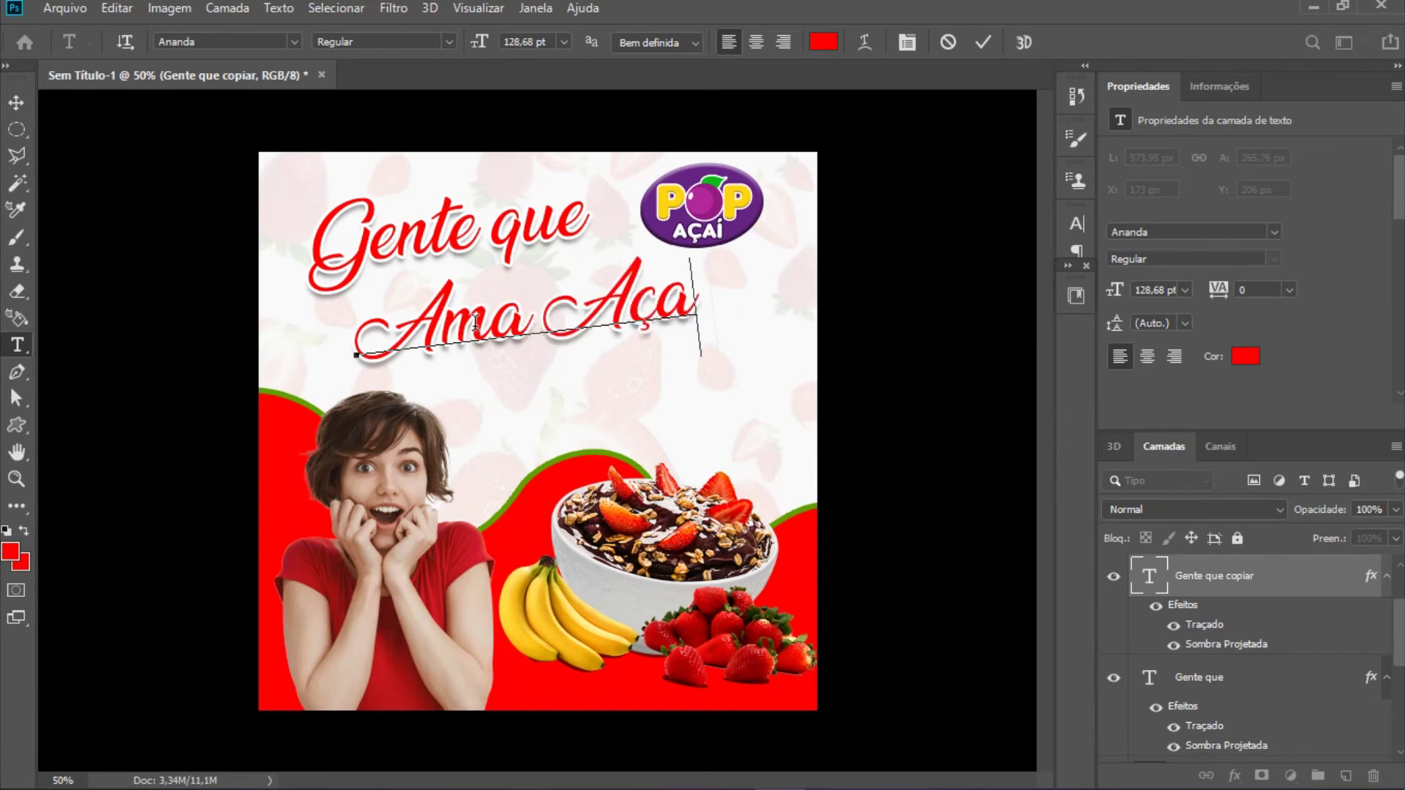
text(í!)
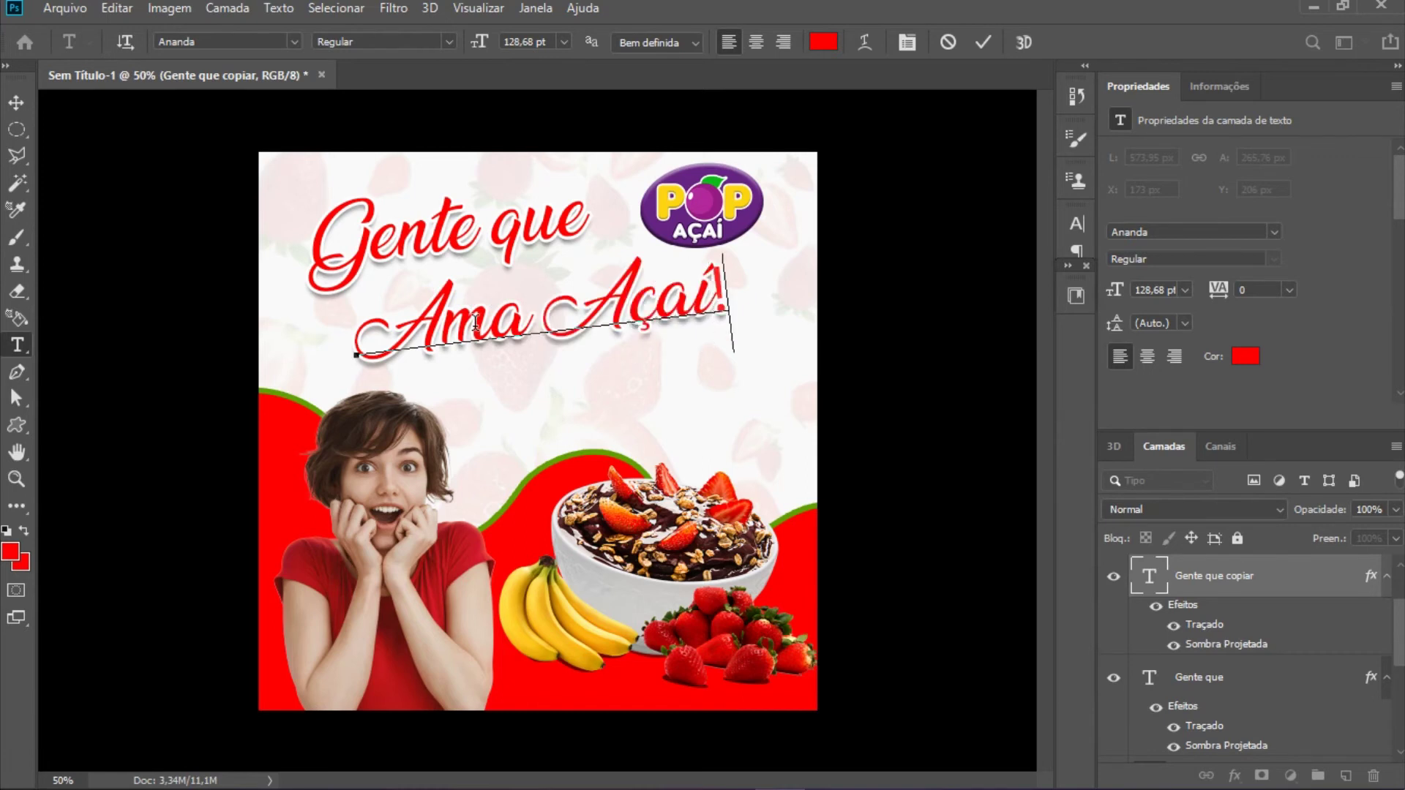
key(BackSpace)
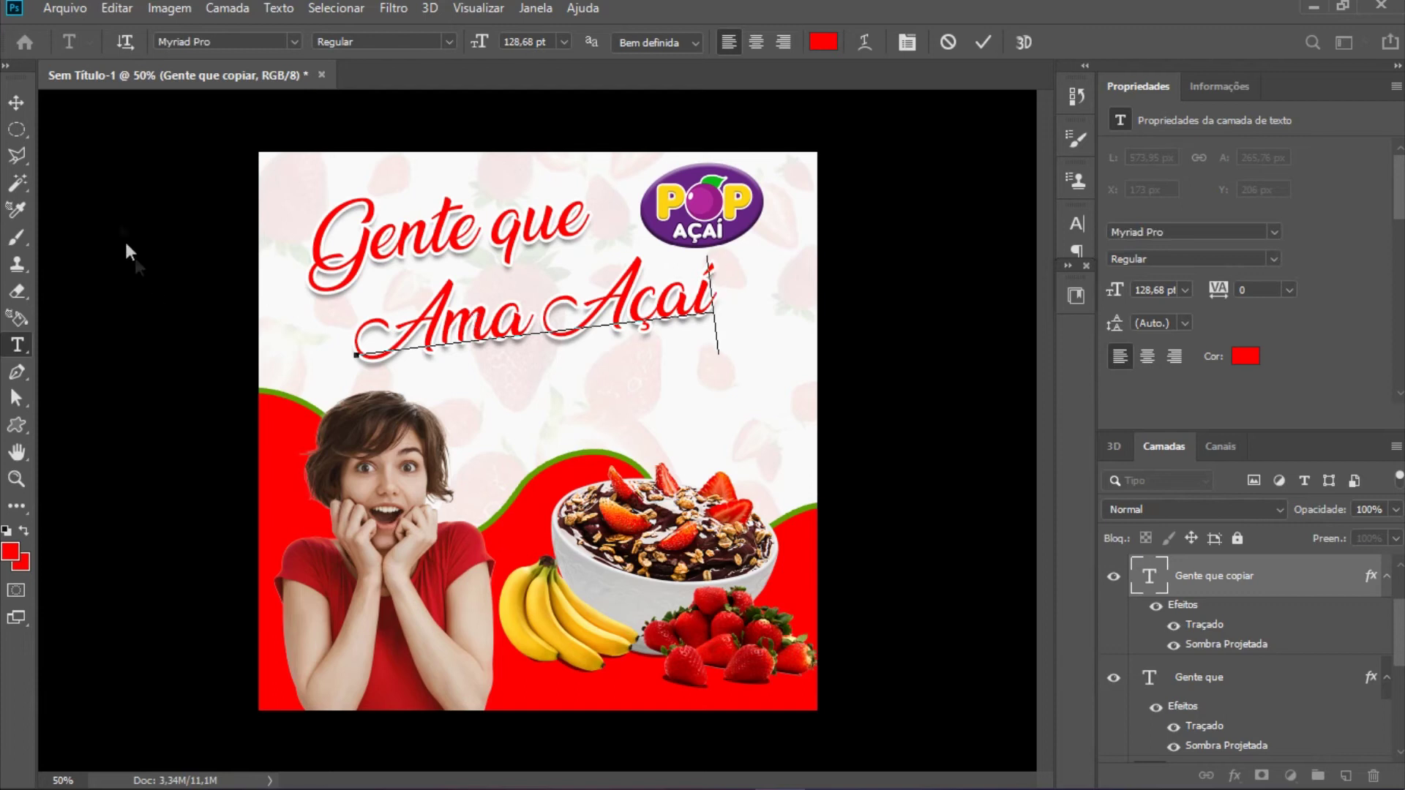
click(16, 103)
drag(474, 341, 412, 347)
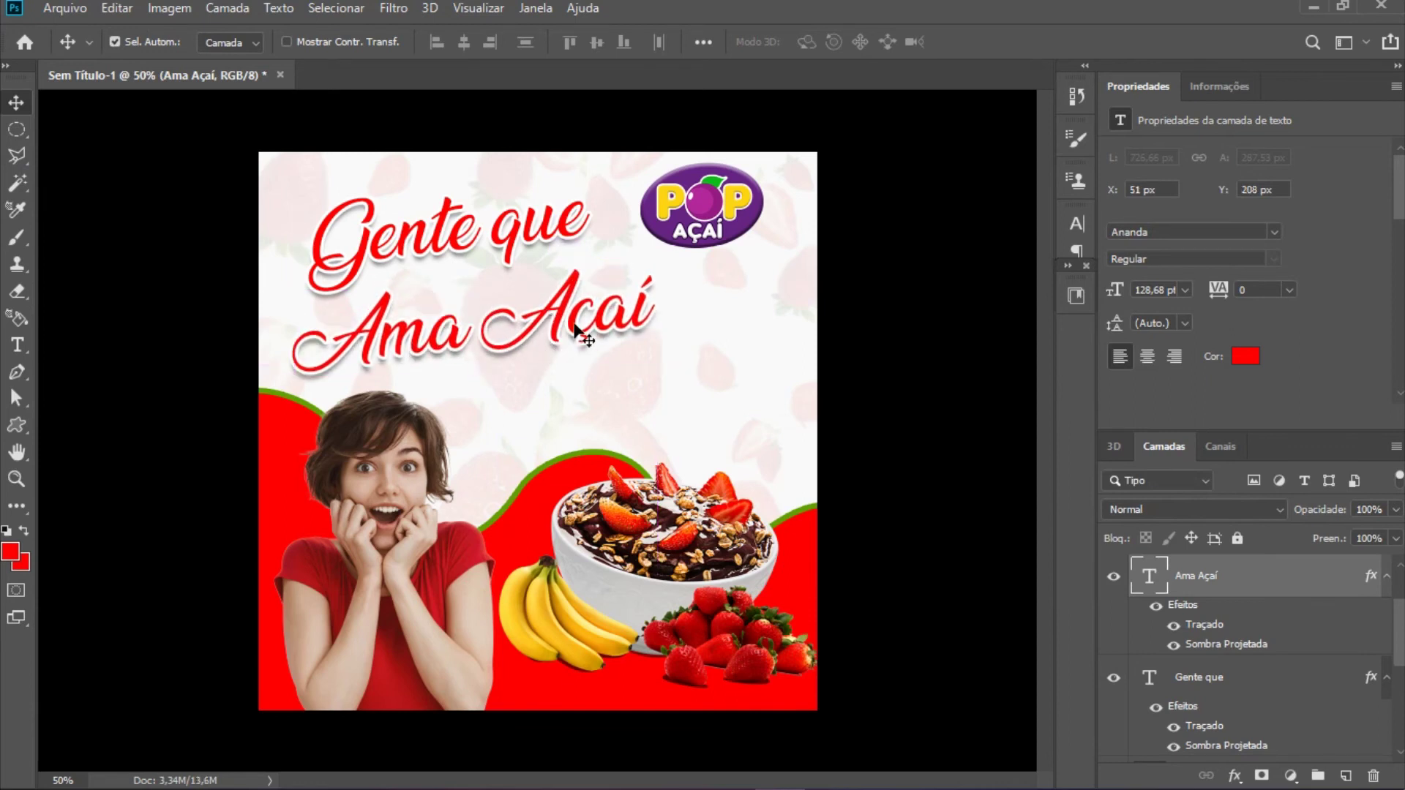
Step: Enlarge 'Ama Açaí' to about 131% and nudge it into position
key(ctrl+t)
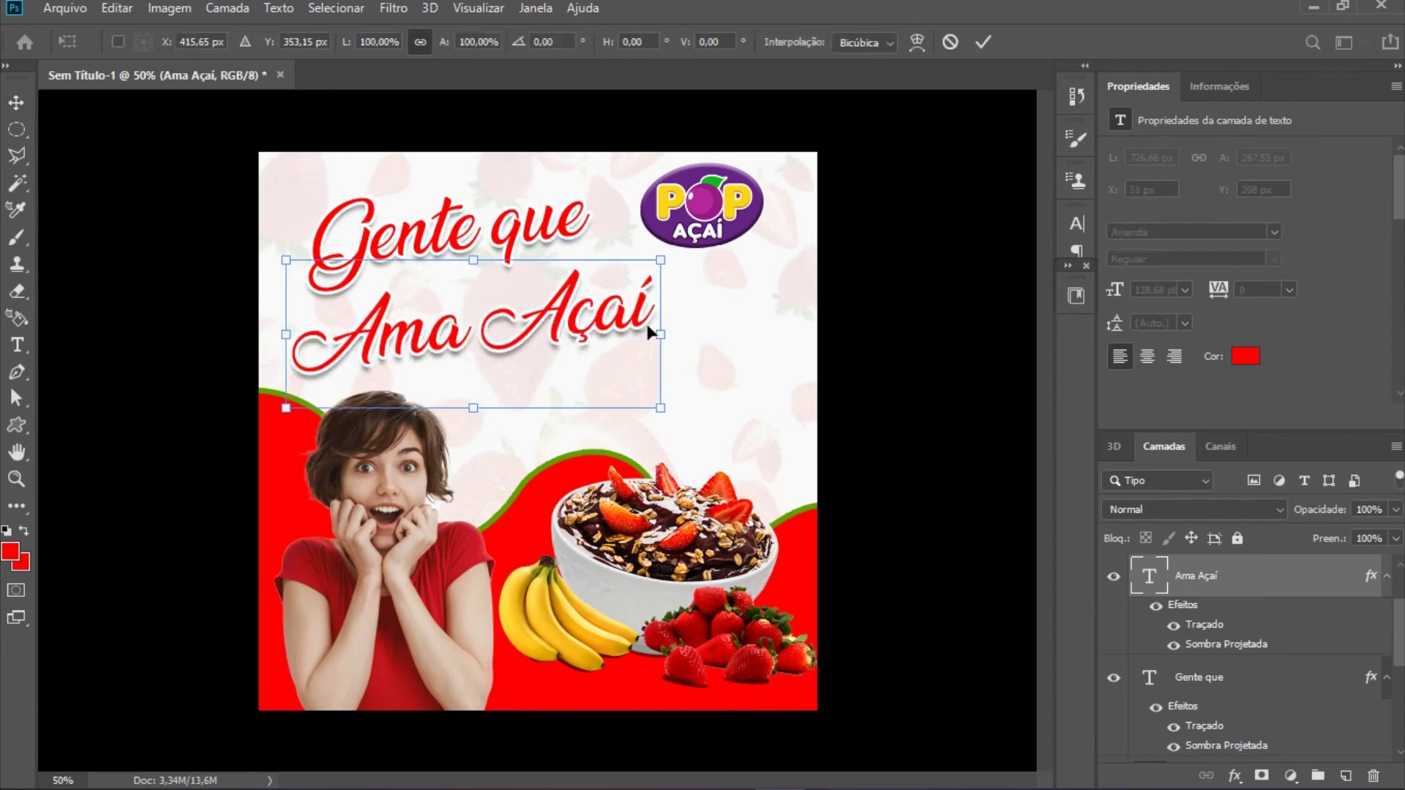
drag(665, 334, 783, 350)
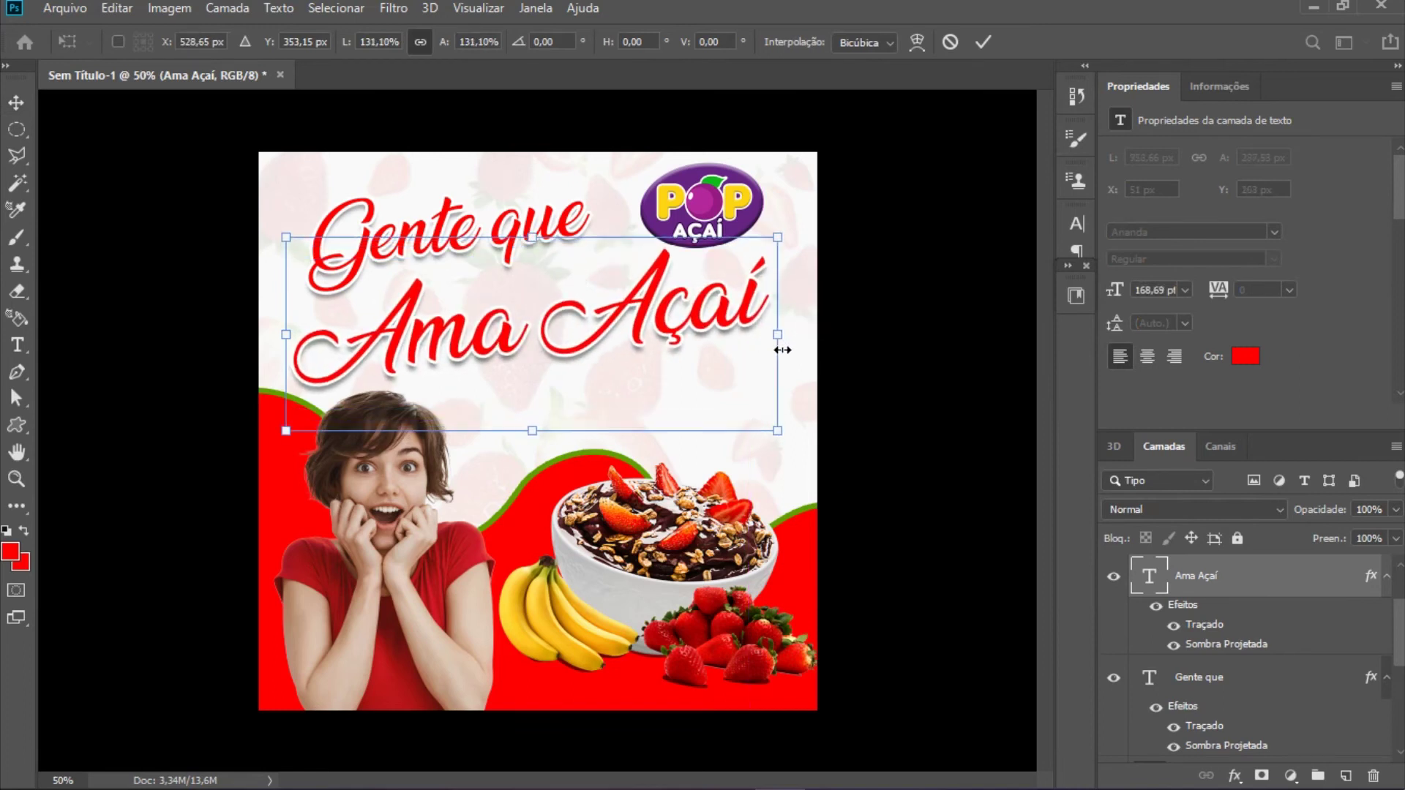
key(shift+Down)
key(Right)
key(Right)
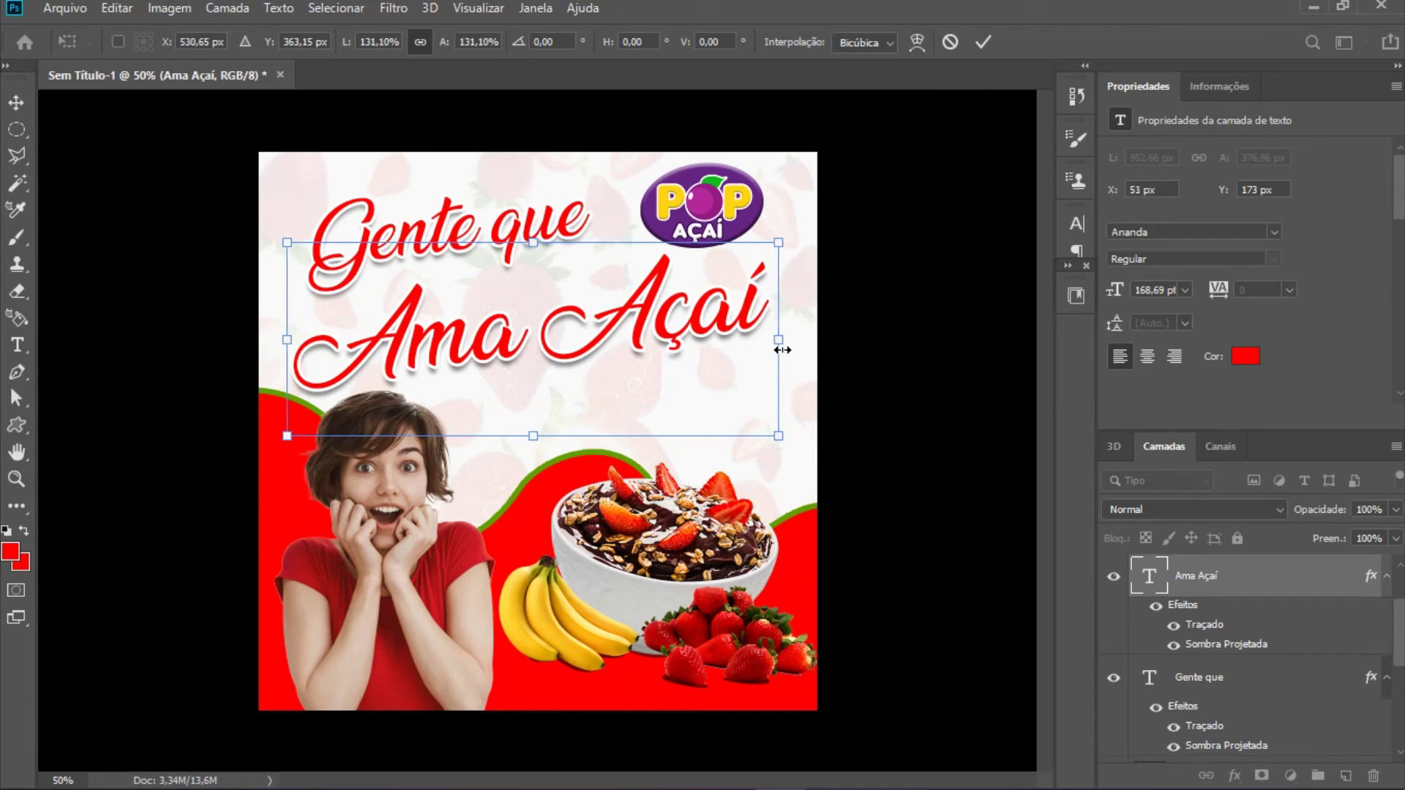
key(Up)
key(Up)
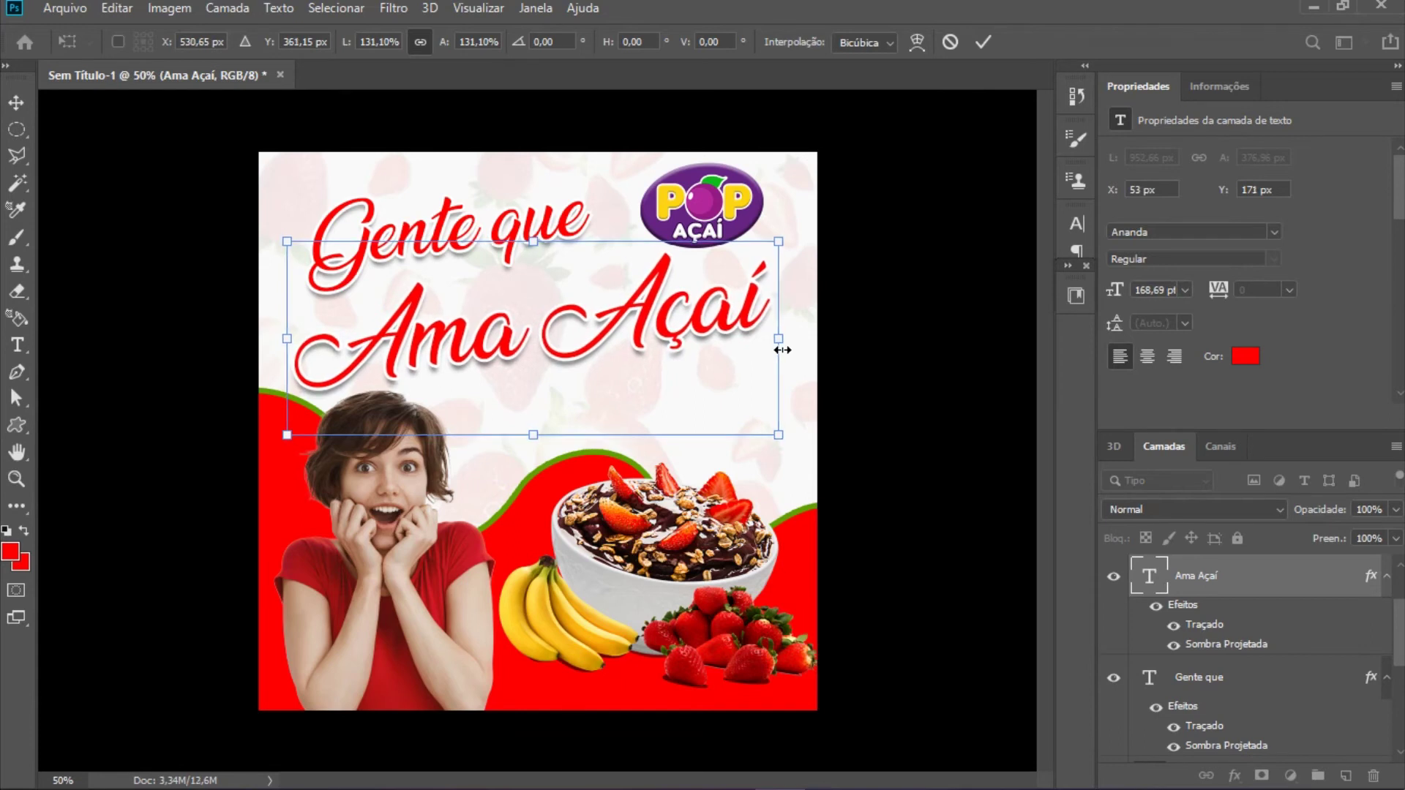
key(Return)
Step: Move the red wave and açaí bowl layers down slightly
click(539, 701)
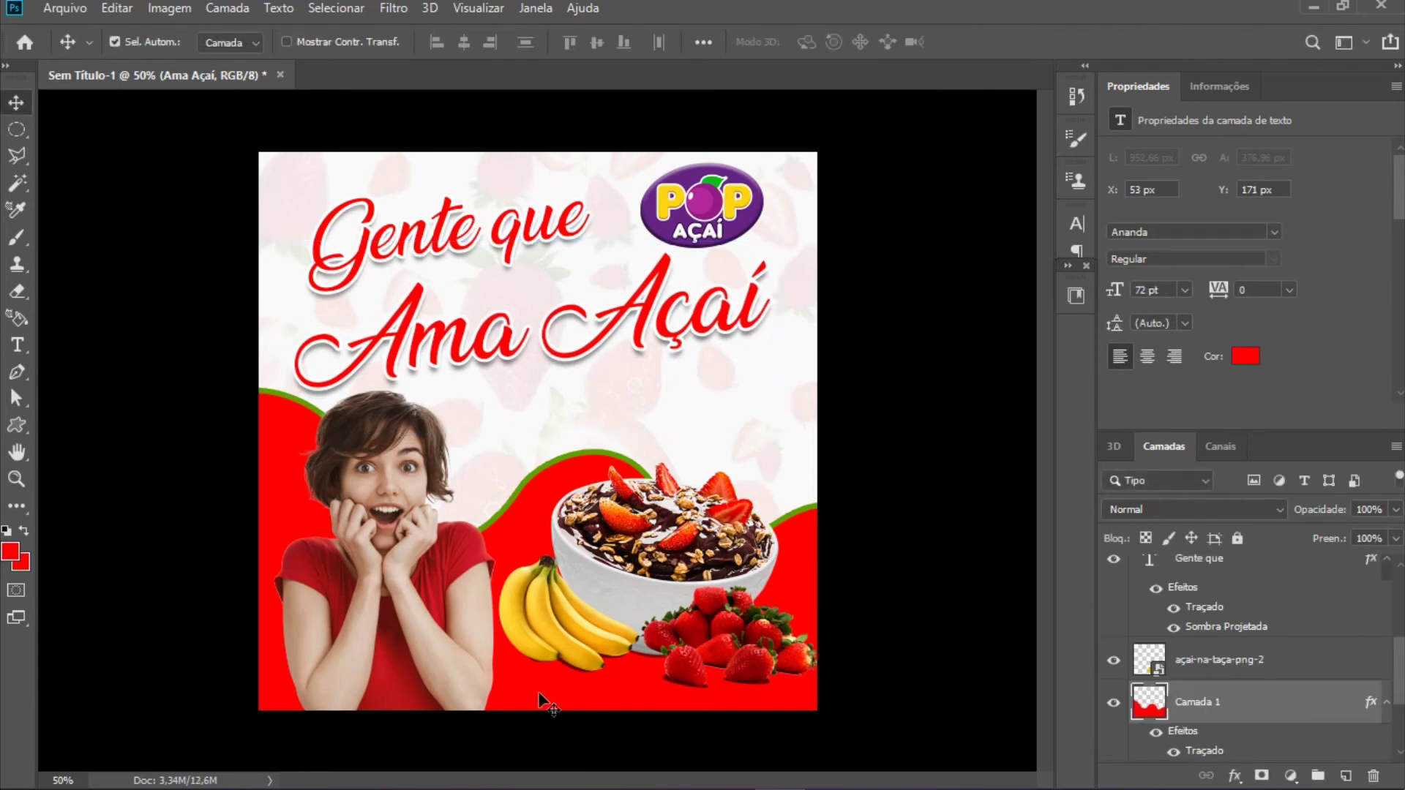
shift+click(609, 579)
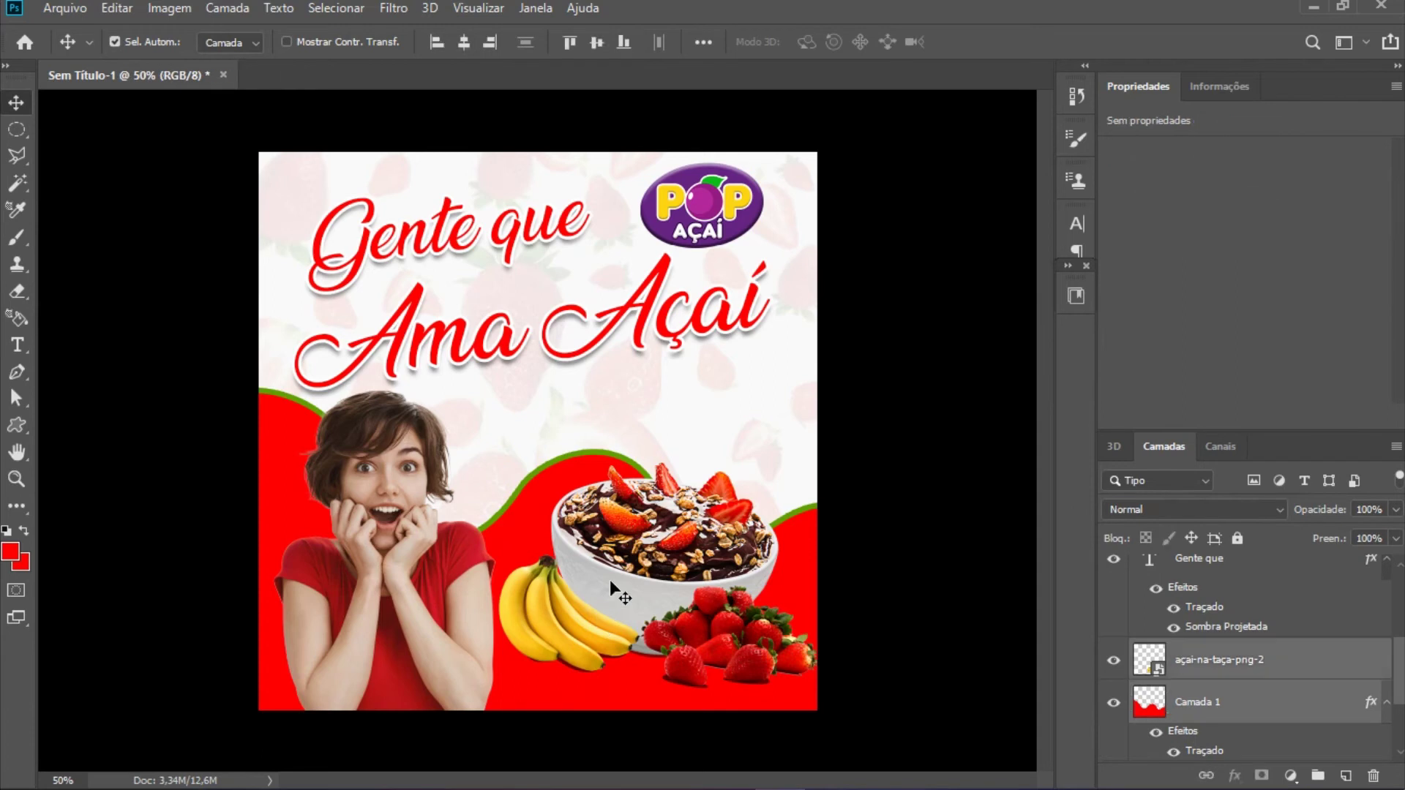
key(shift+Down)
key(shift+Down)
key(shift+Down)
key(shift+Down)
key(shift+Down)
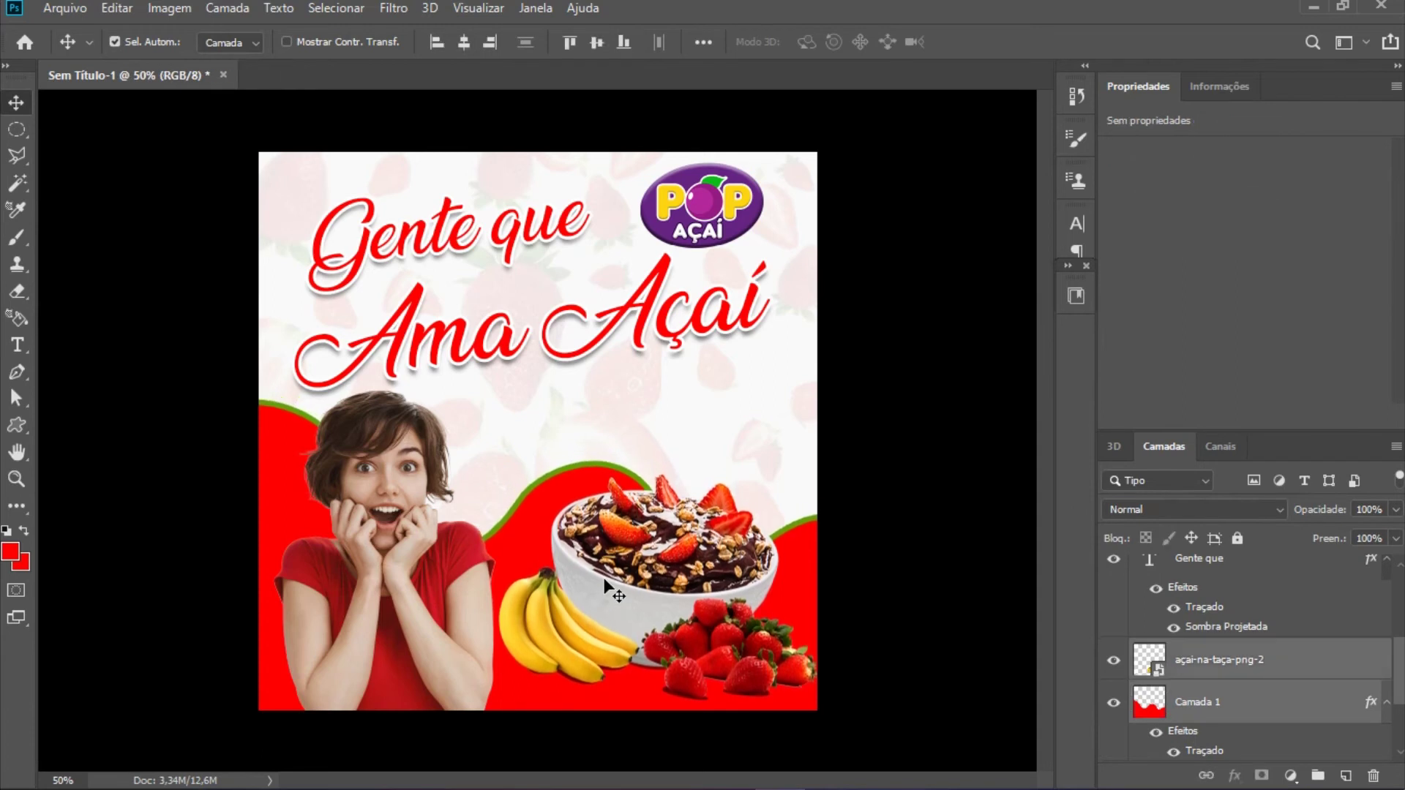
key(shift+Down)
key(shift+Down)
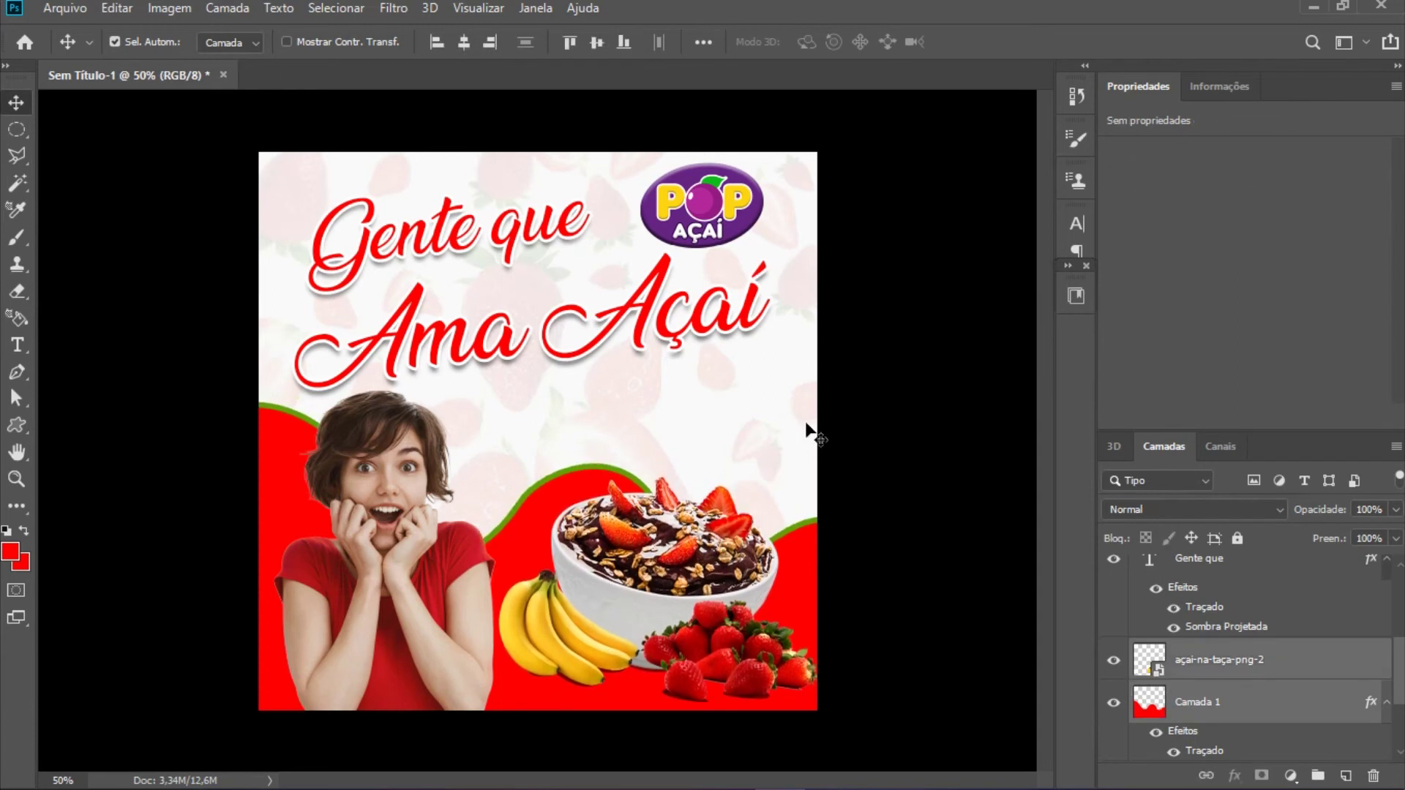
Step: Shrink 'Gente que' to about 69% and tuck it just above 'Ama Açaí'
click(455, 242)
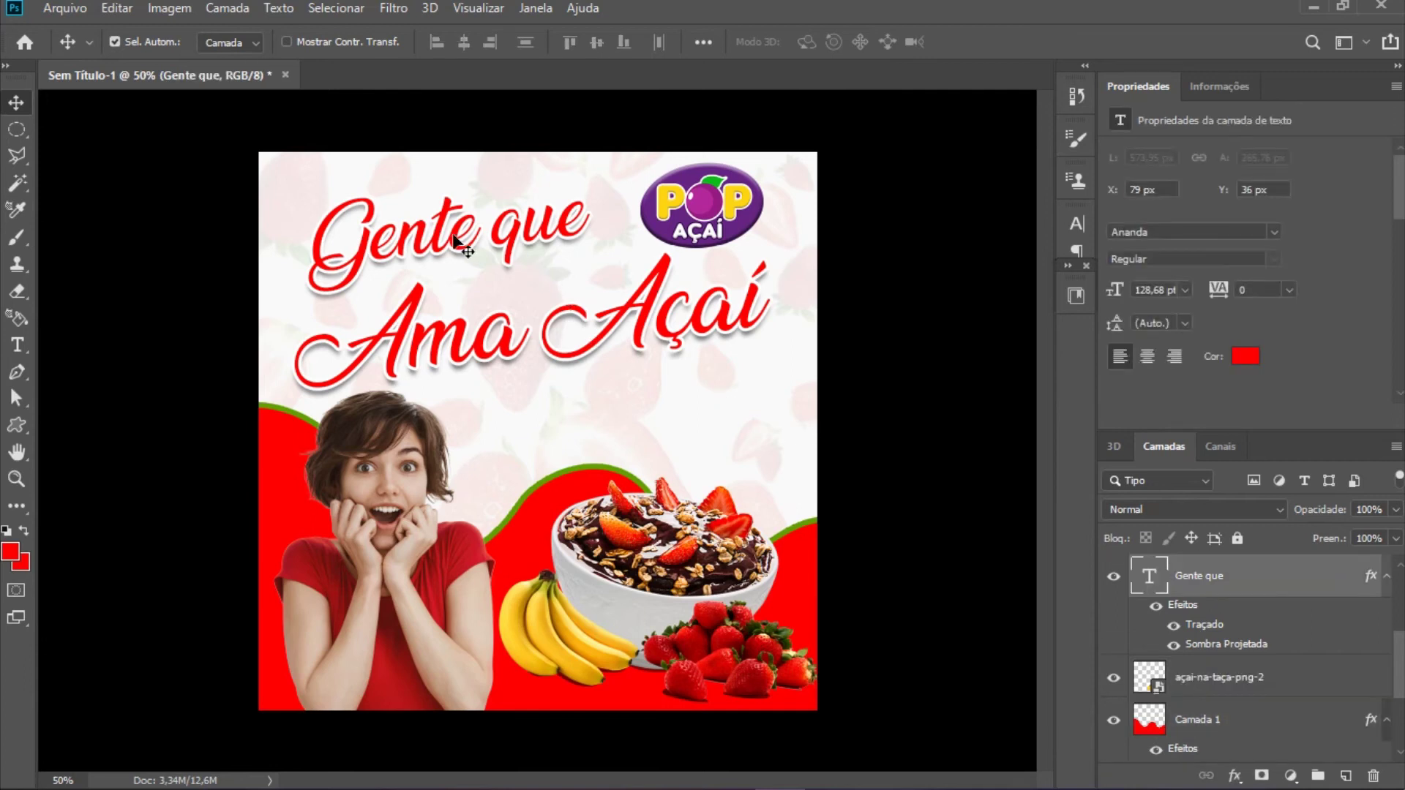
key(ctrl+t)
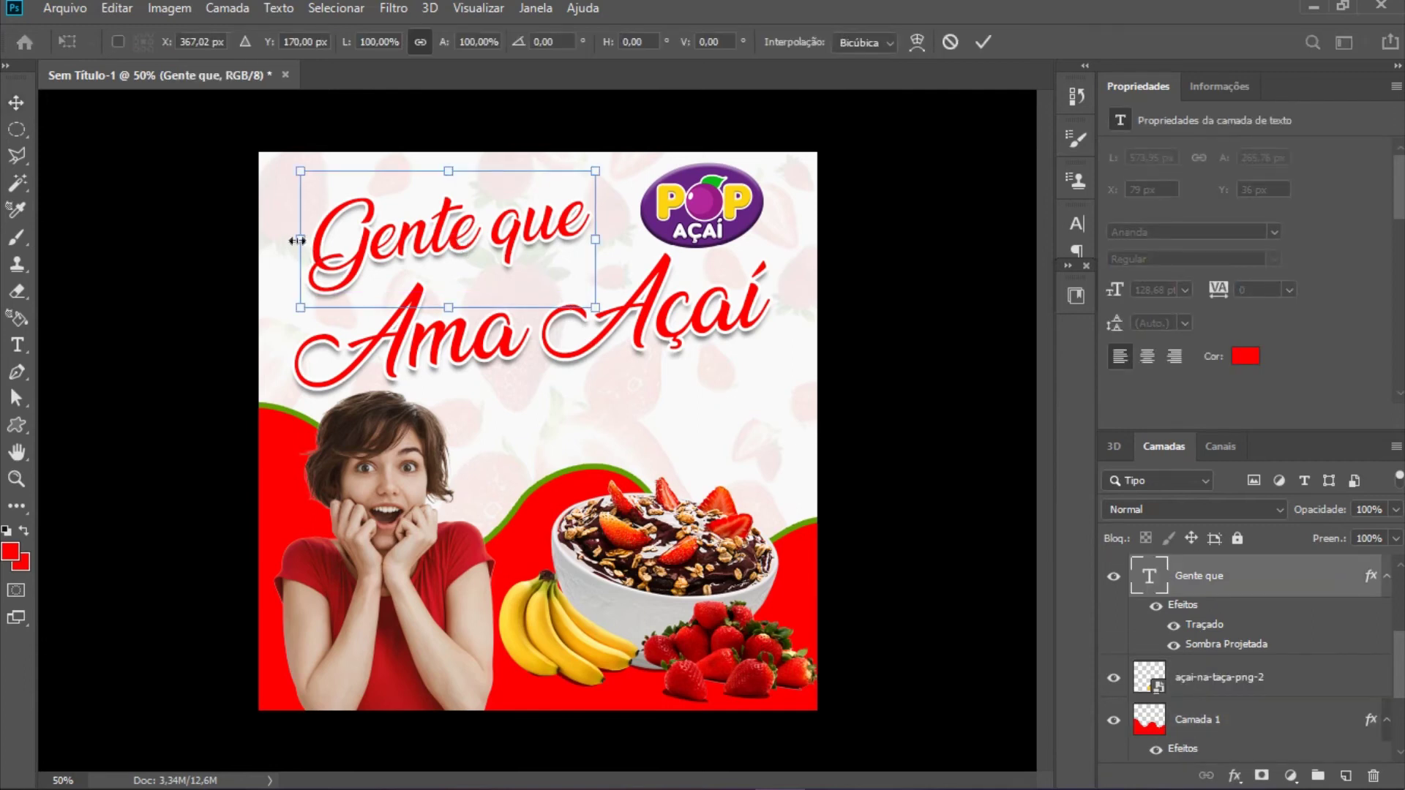
drag(300, 241, 393, 240)
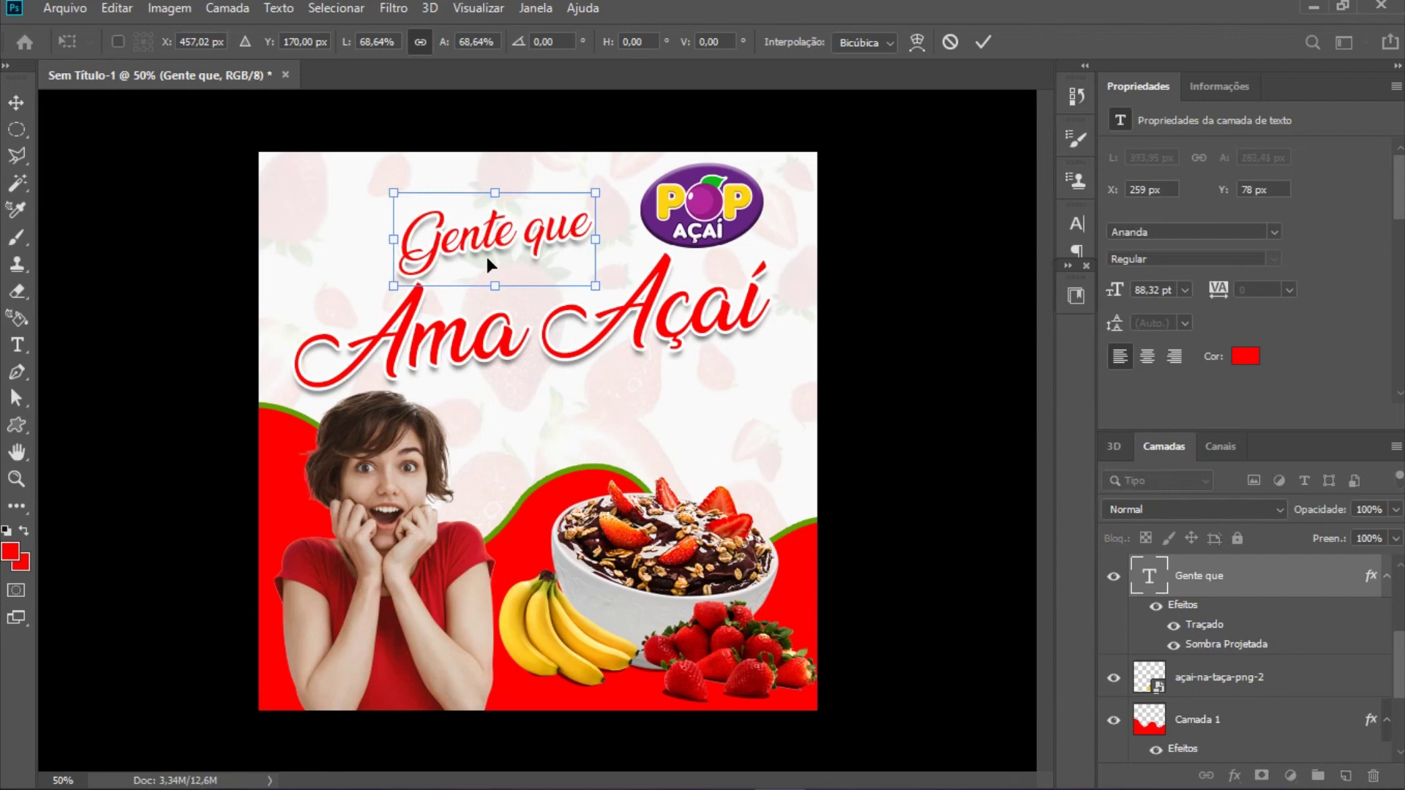
drag(487, 261, 524, 274)
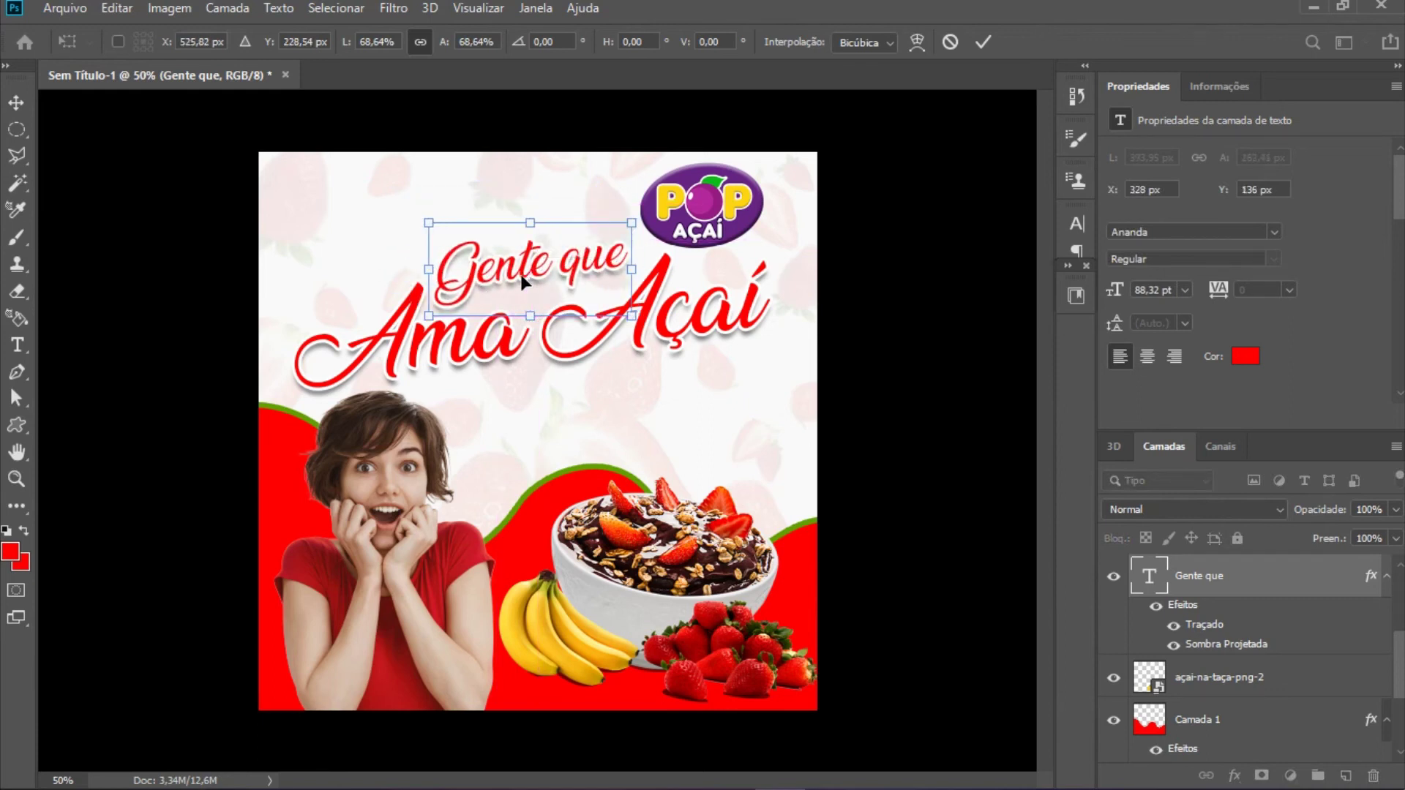
key(Return)
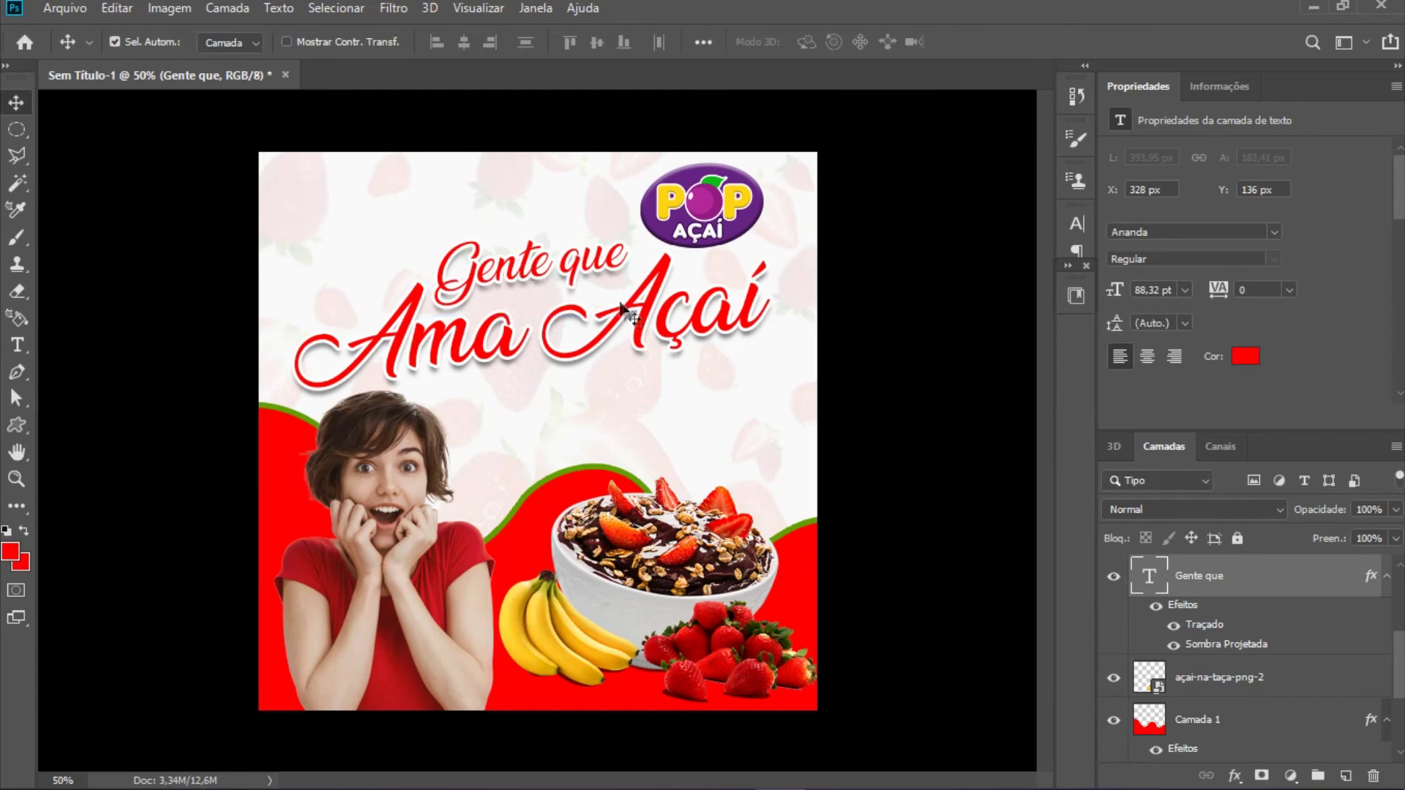
click(640, 328)
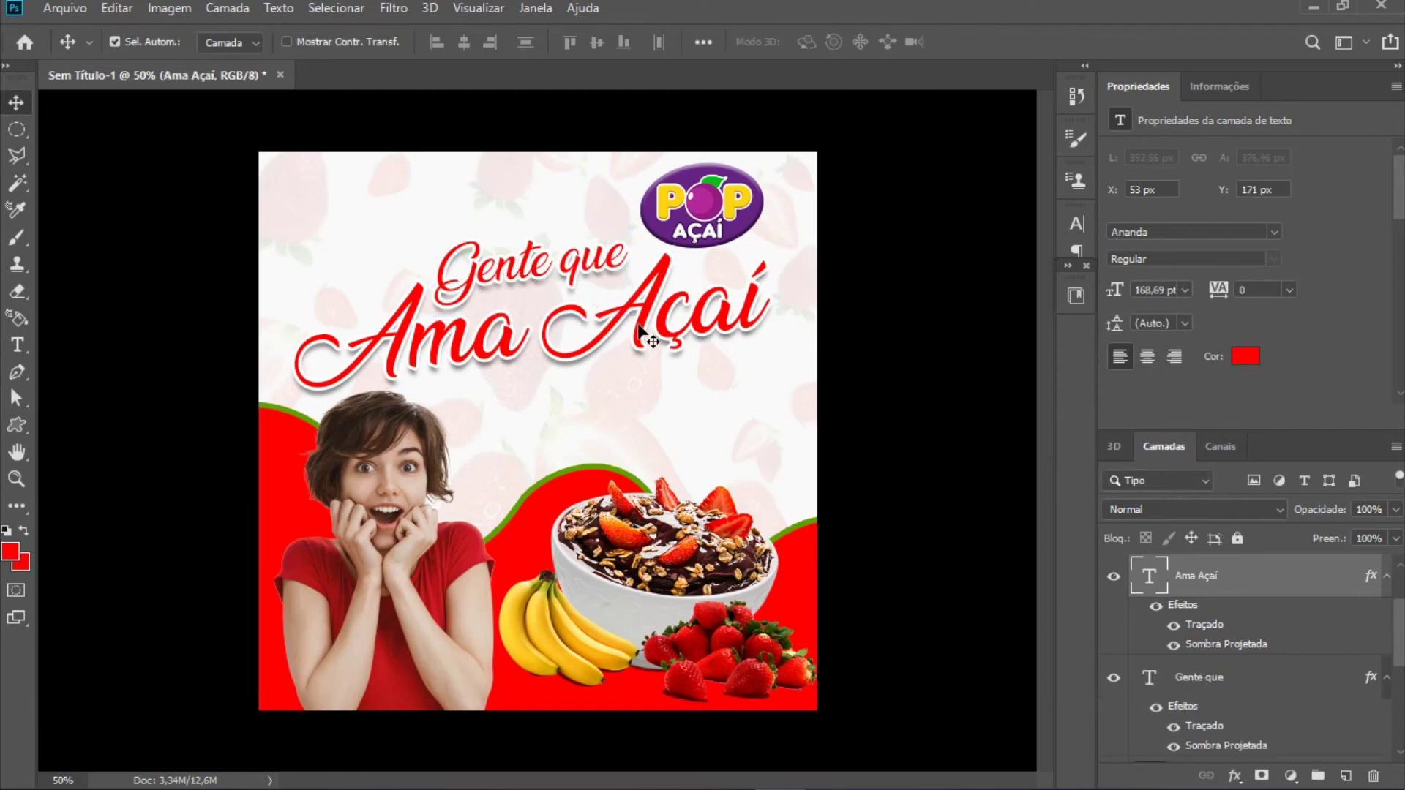
Step: Tilt 'Ama Açaí' about -3.5° upward and nudge it up slightly
key(ctrl+t)
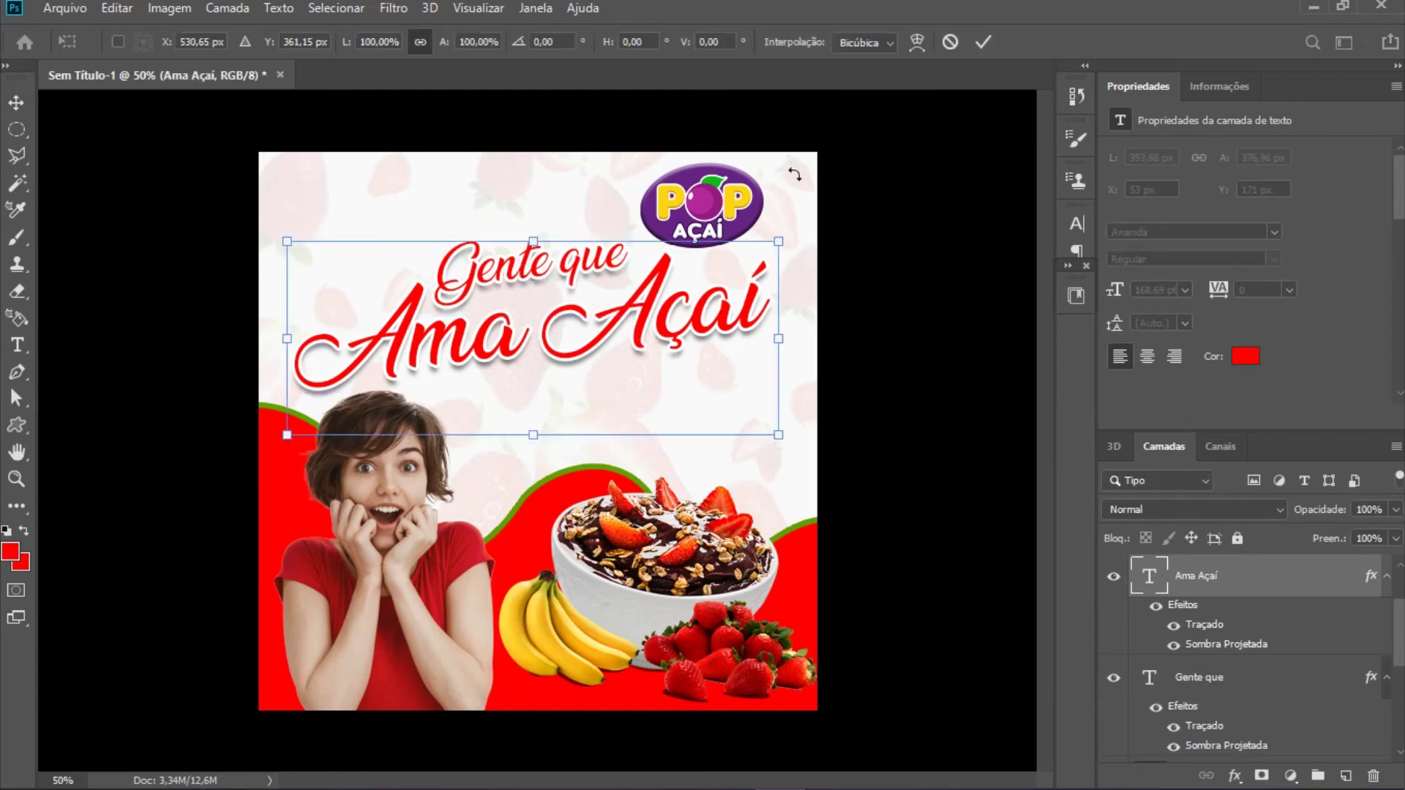
drag(807, 224, 773, 226)
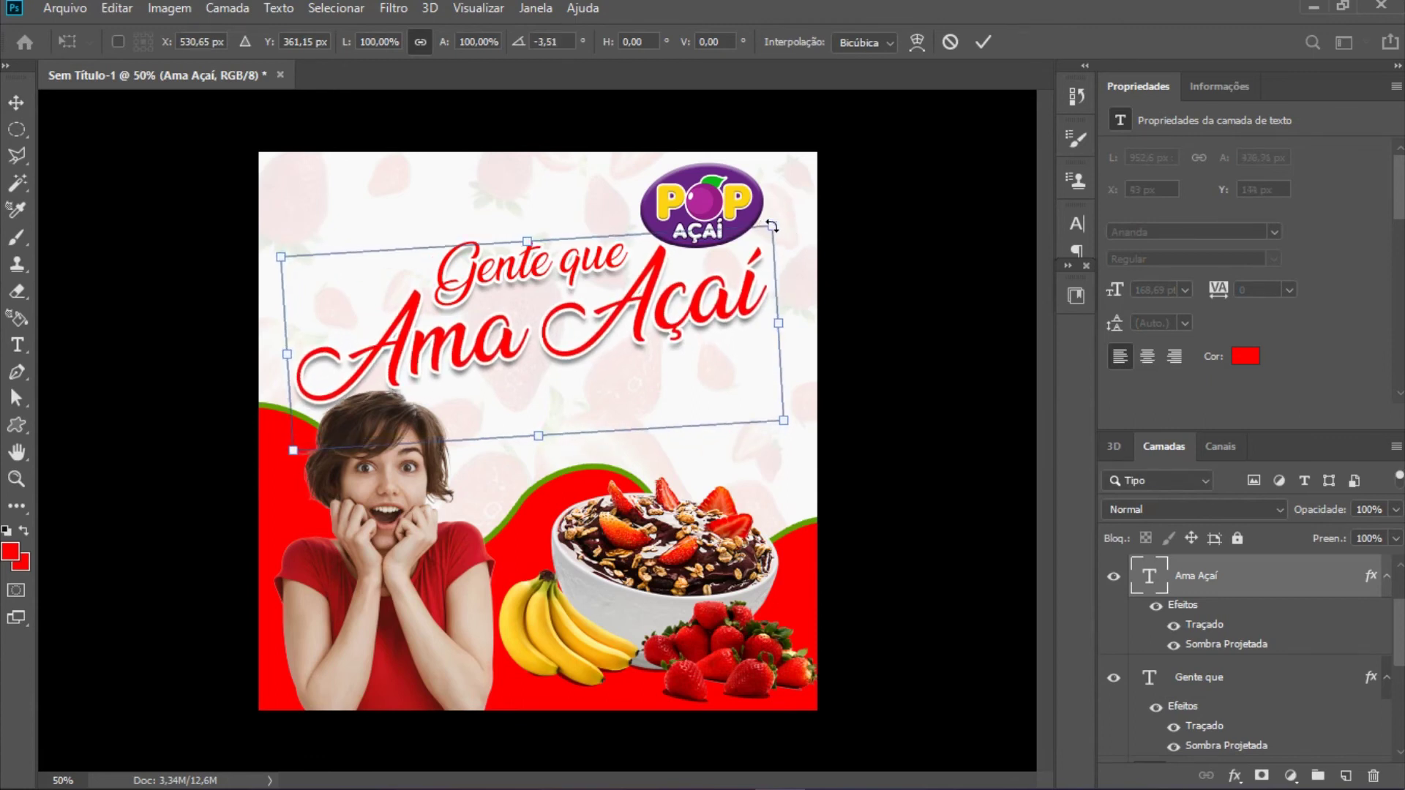
key(Up)
key(Up)
key(Up)
key(Up)
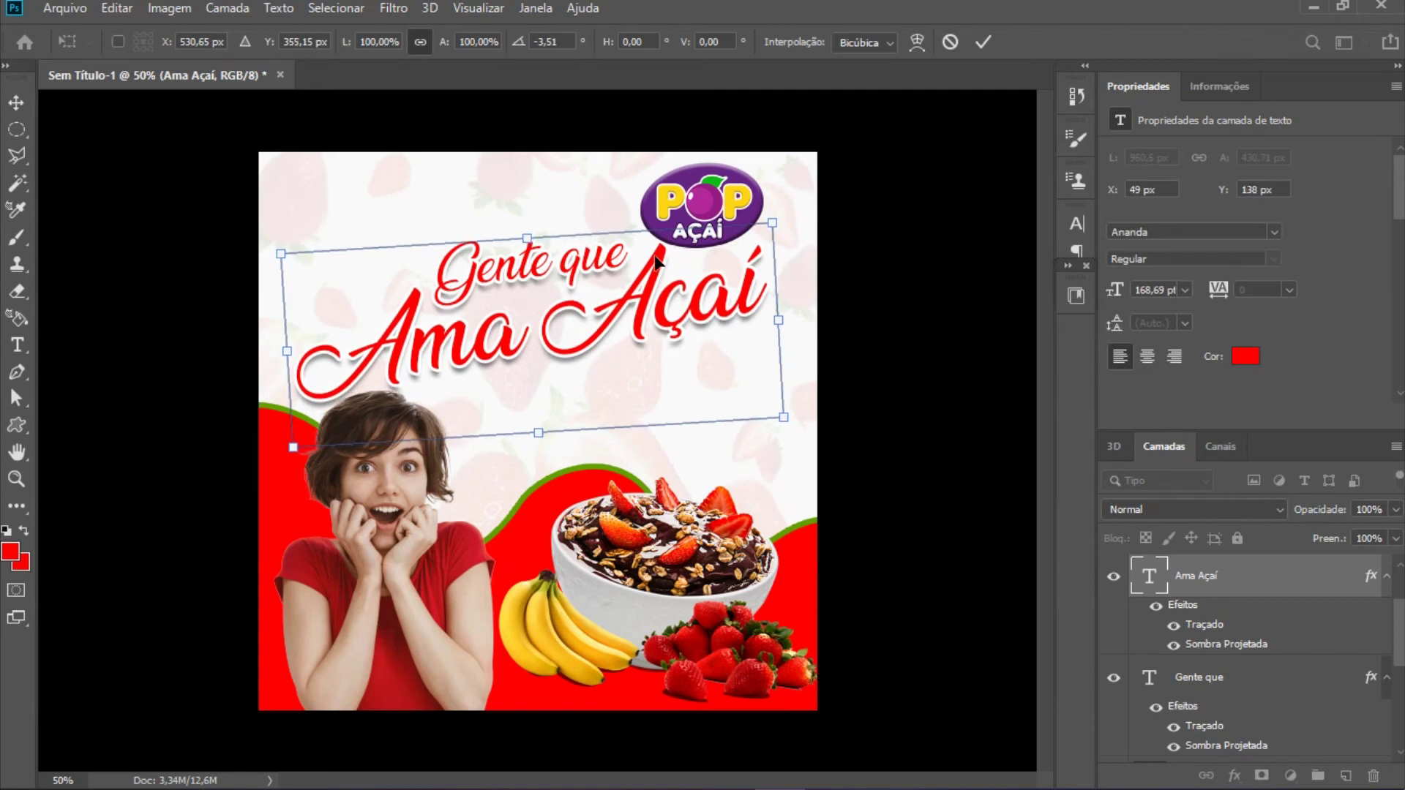
key(Up)
key(Up)
key(Up)
key(Up)
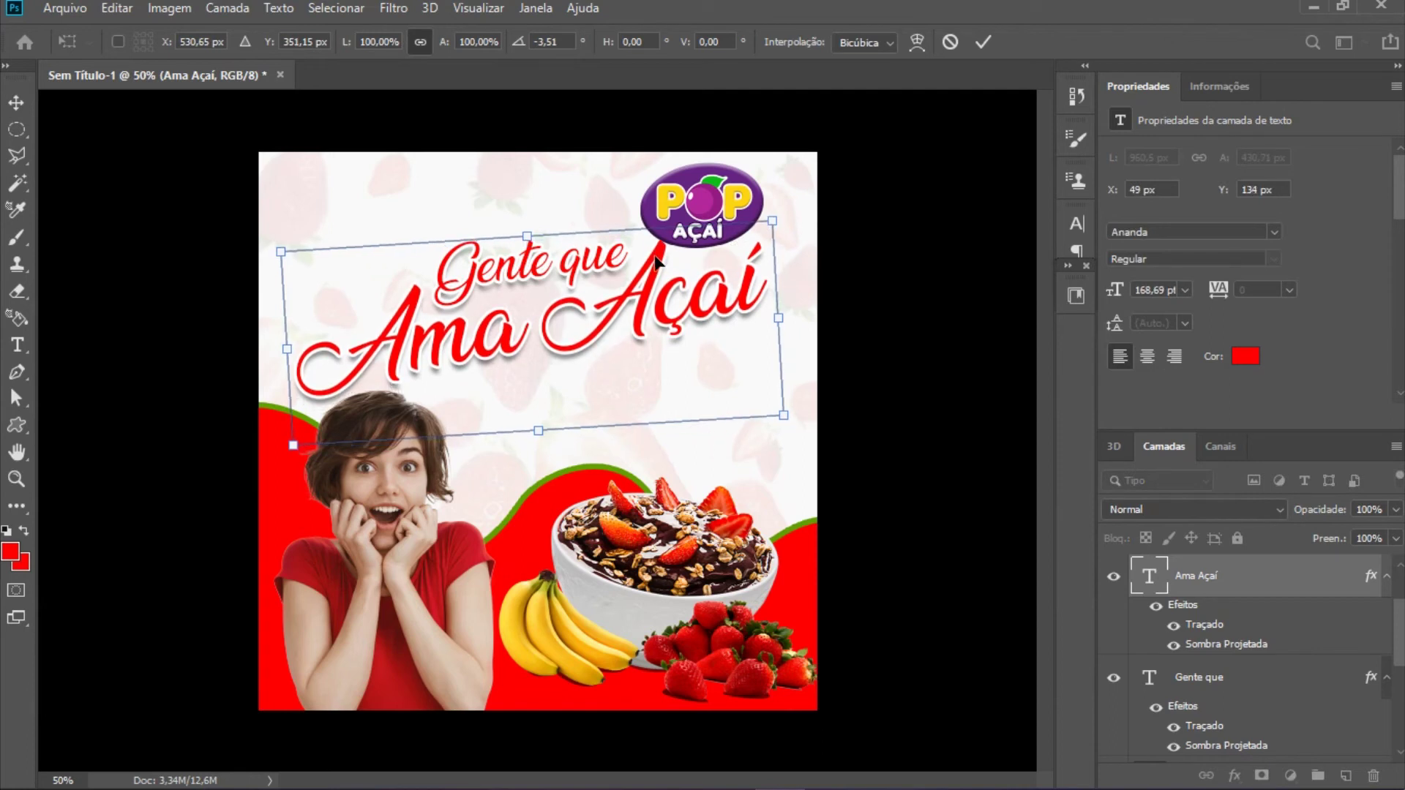
key(Return)
Step: Shrink the Pop Açaí logo and place it in the top-right corner
mouse_move(699, 220)
mouse_down()
mouse_move(543, 206)
mouse_move(565, 211)
mouse_move(333, 214)
mouse_move(732, 223)
mouse_up()
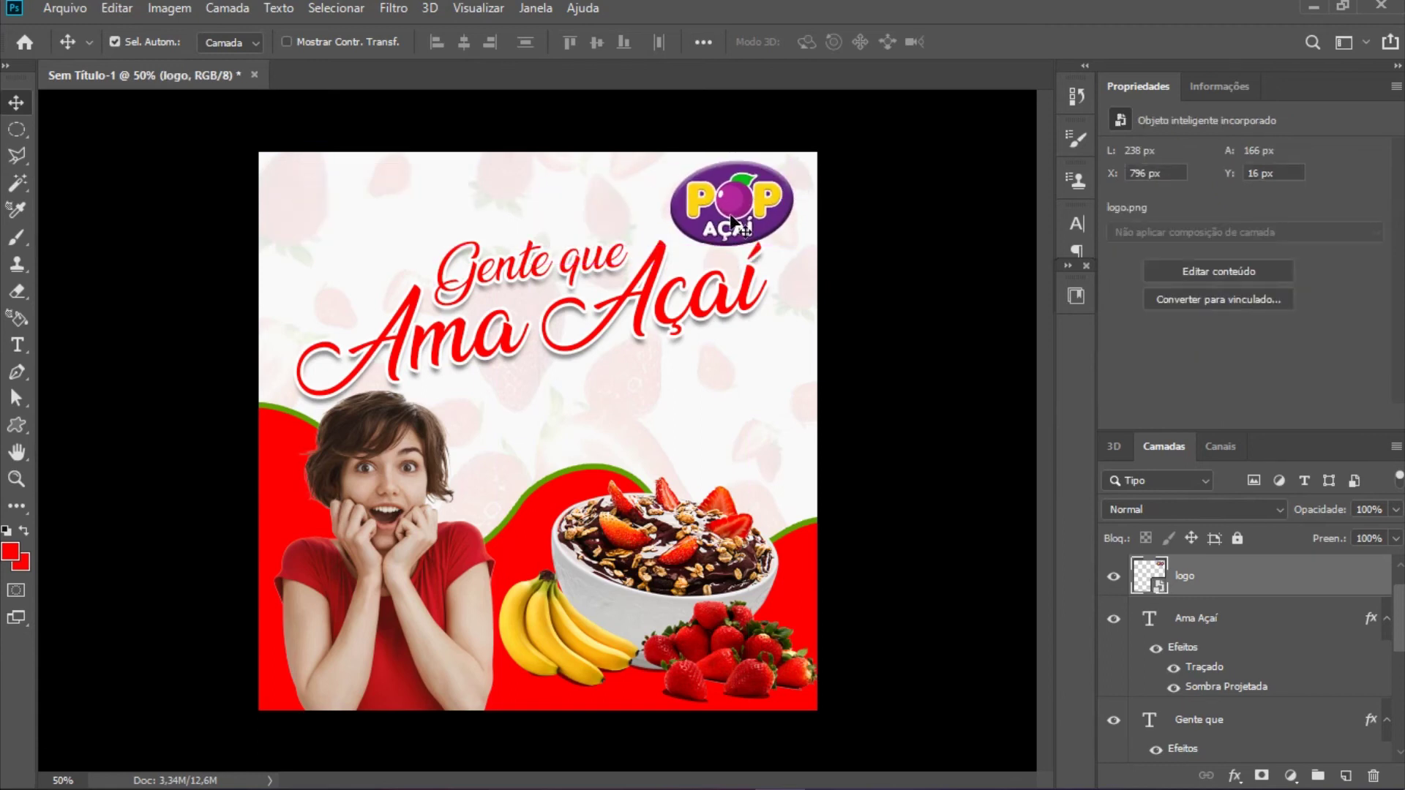
key(ctrl+t)
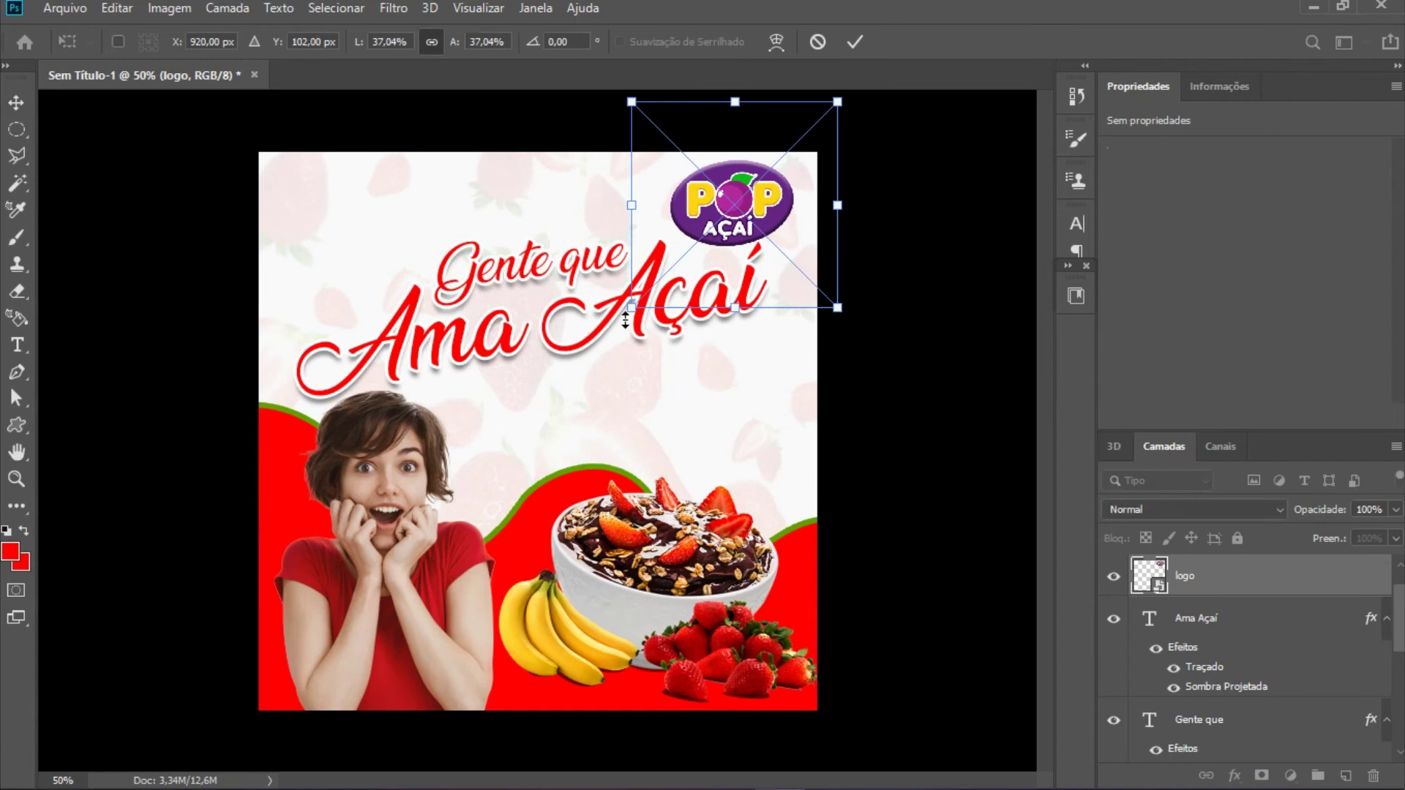
drag(631, 307, 676, 261)
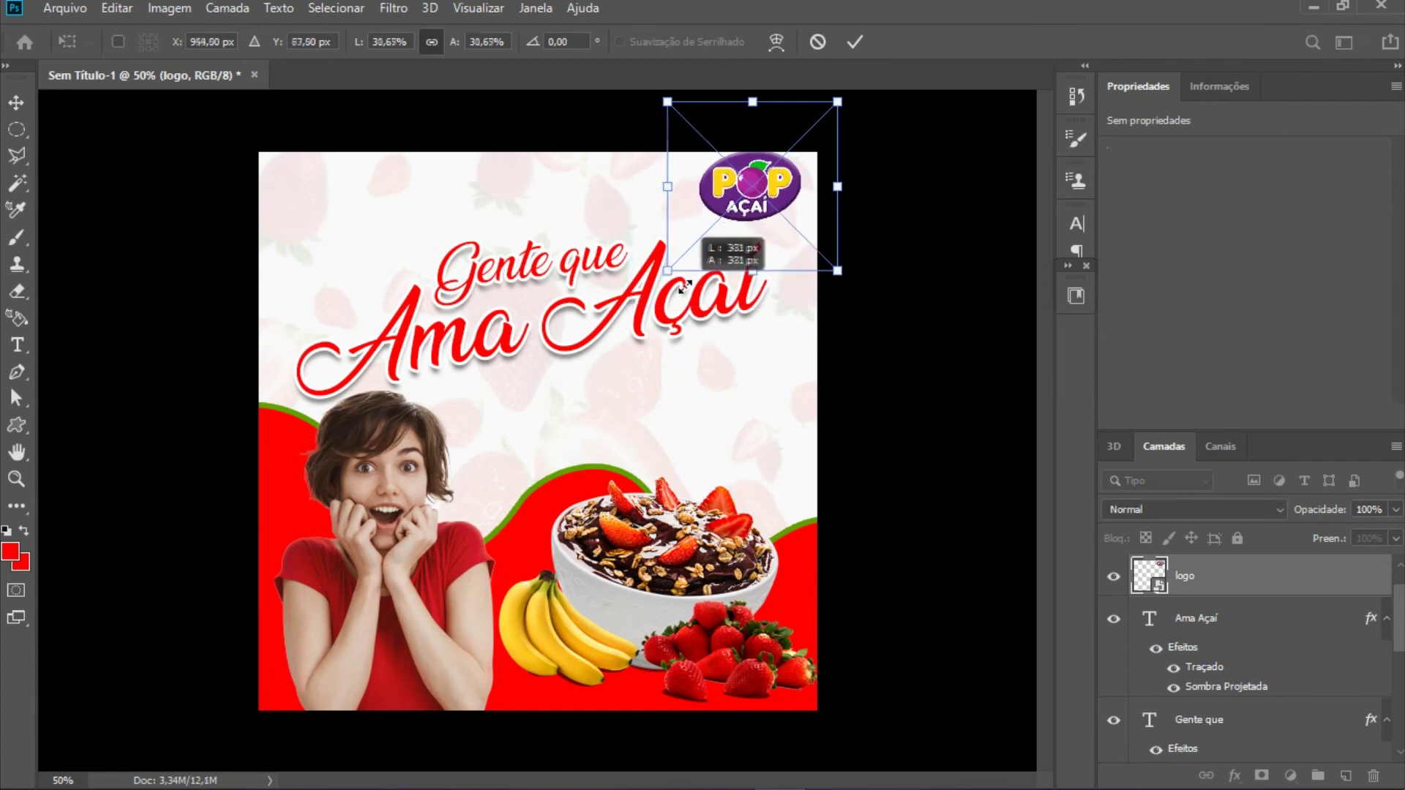
drag(774, 189, 765, 207)
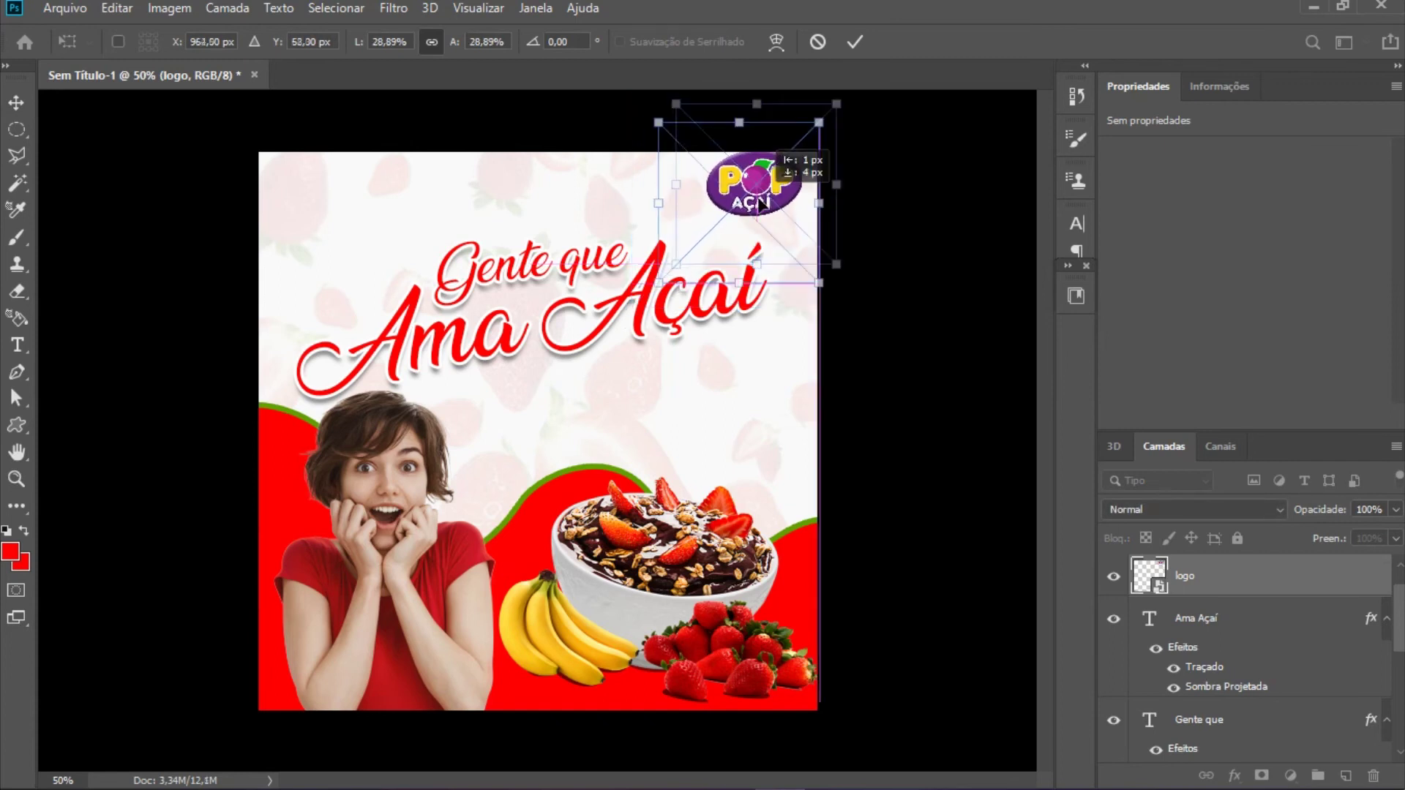
key(Return)
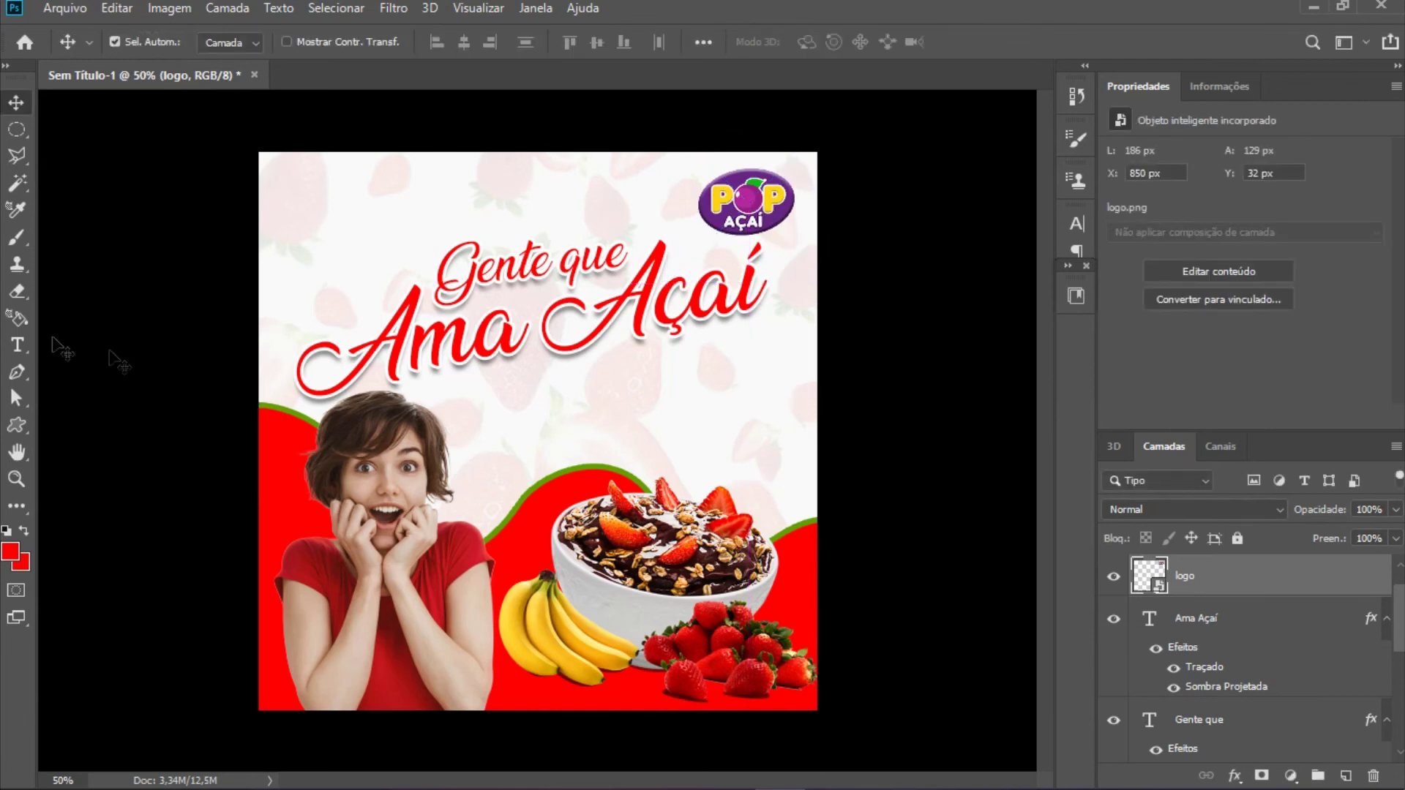
Step: Draw a plain rectangle from the post's top-left to bottom-right, slightly inset from the edges
click(27, 436)
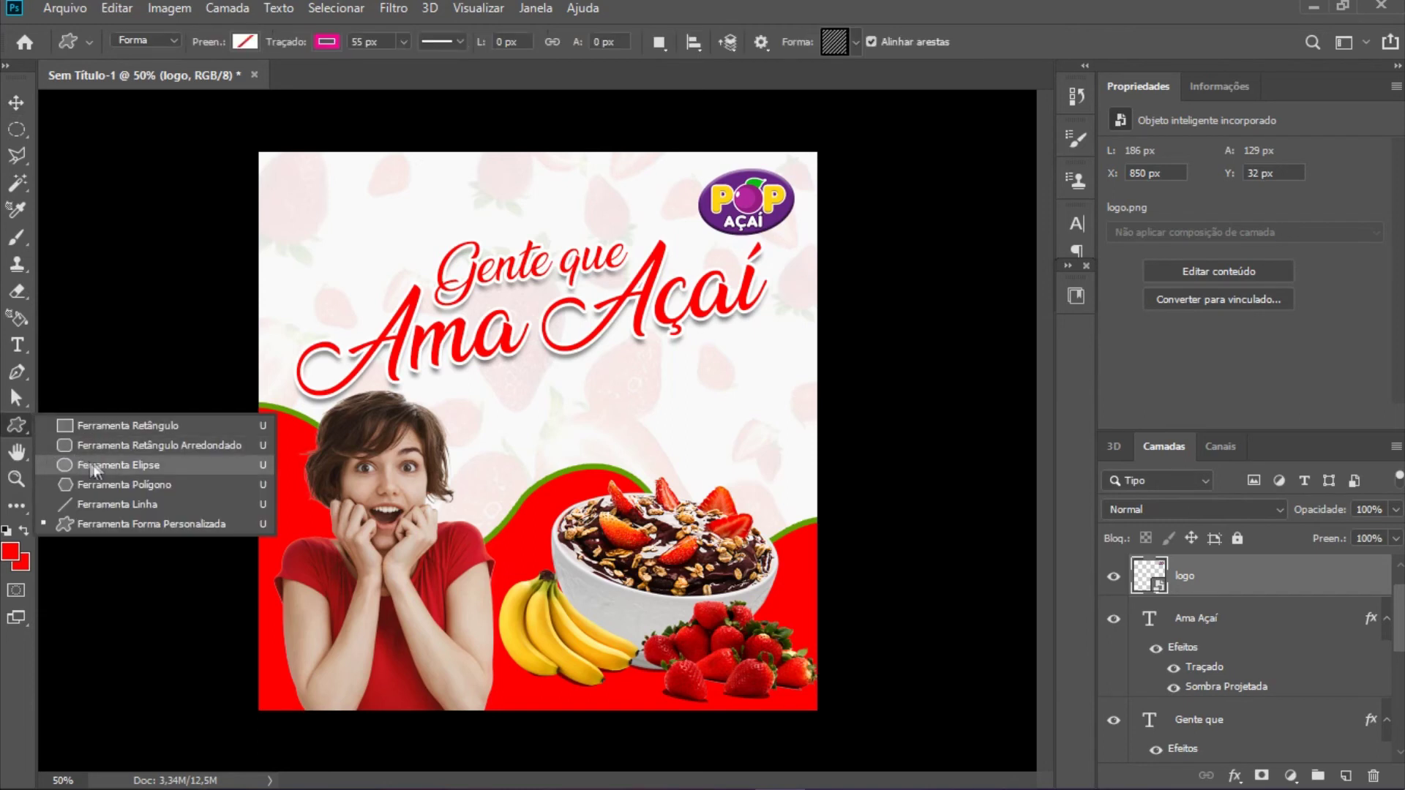
click(117, 448)
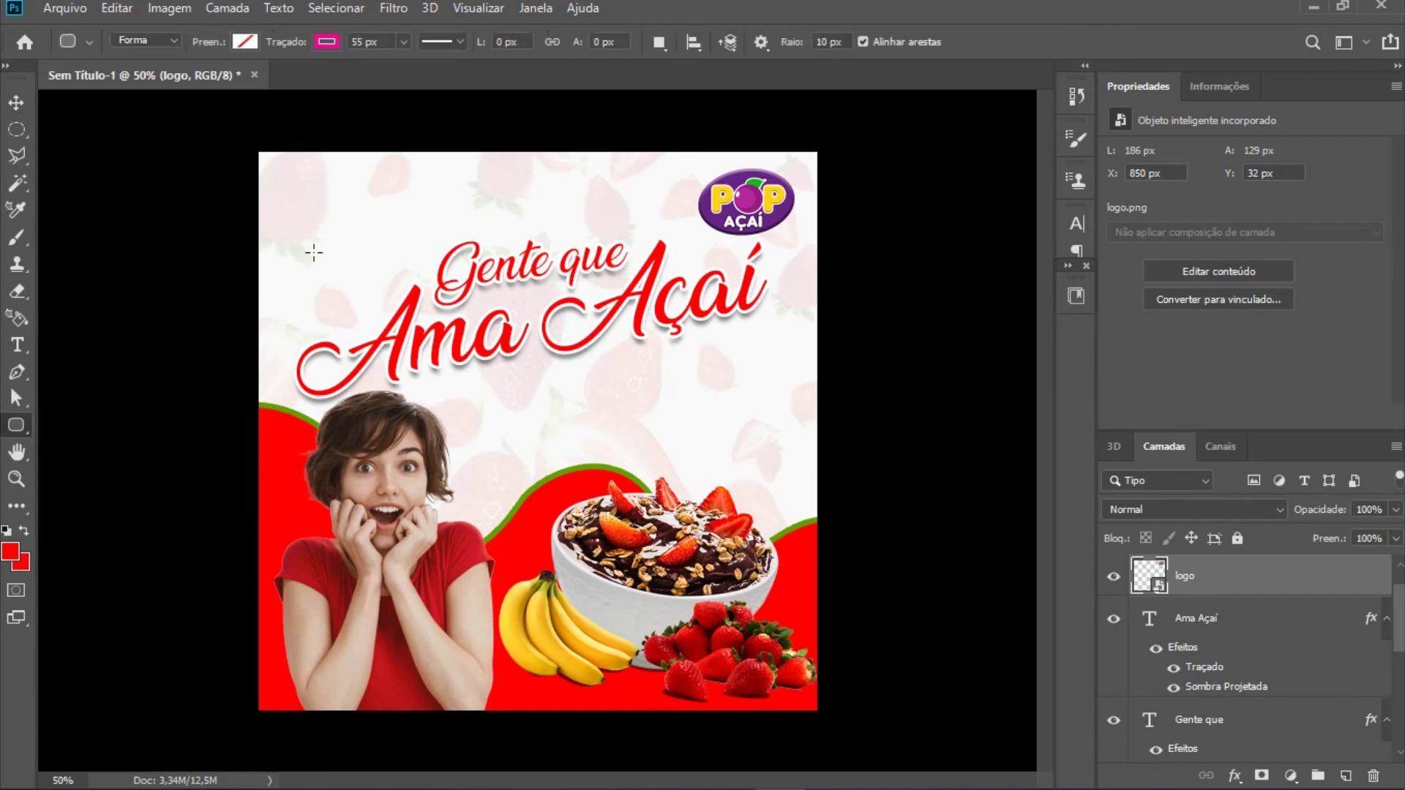
click(20, 431)
click(128, 425)
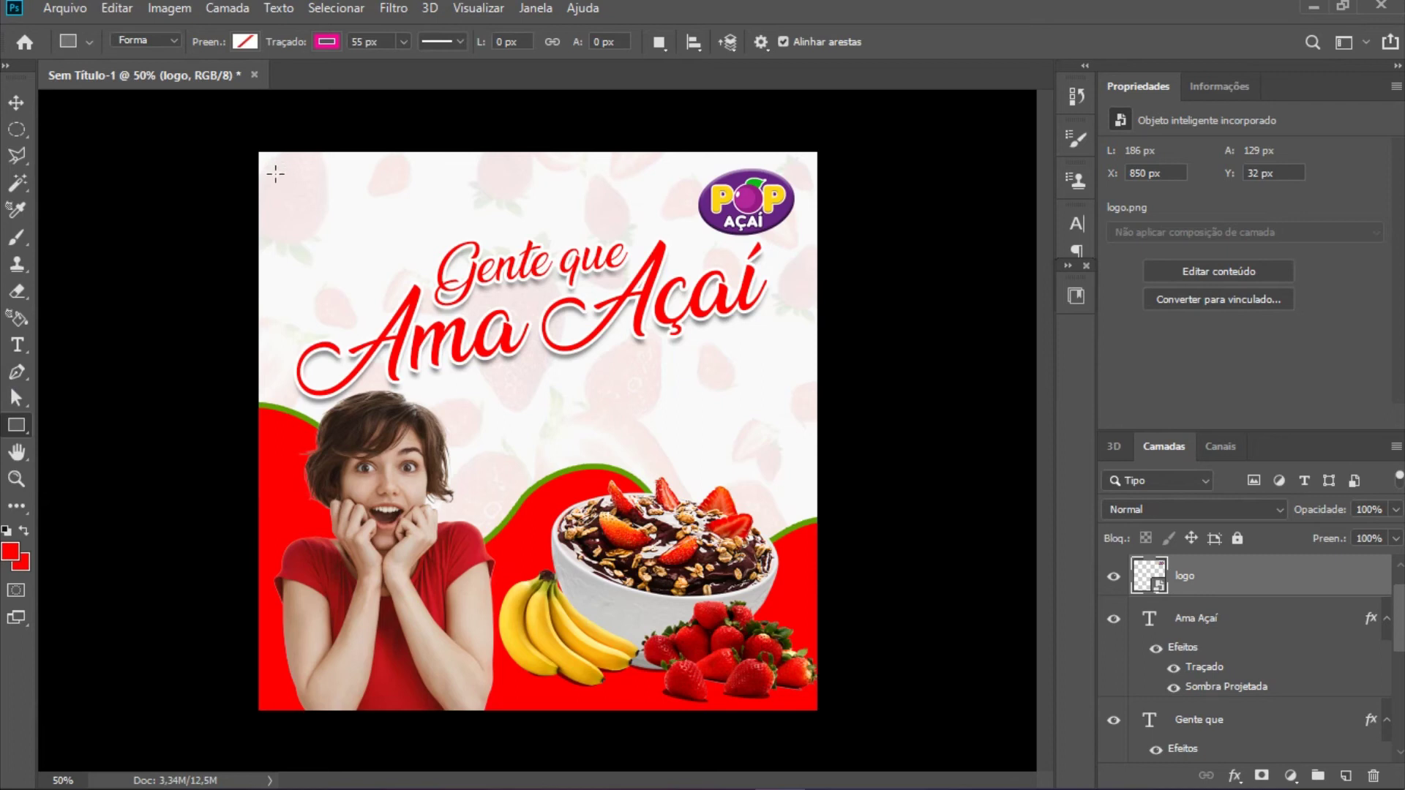
mouse_move(281, 169)
mouse_down()
mouse_move(794, 645)
mouse_move(797, 689)
mouse_up()
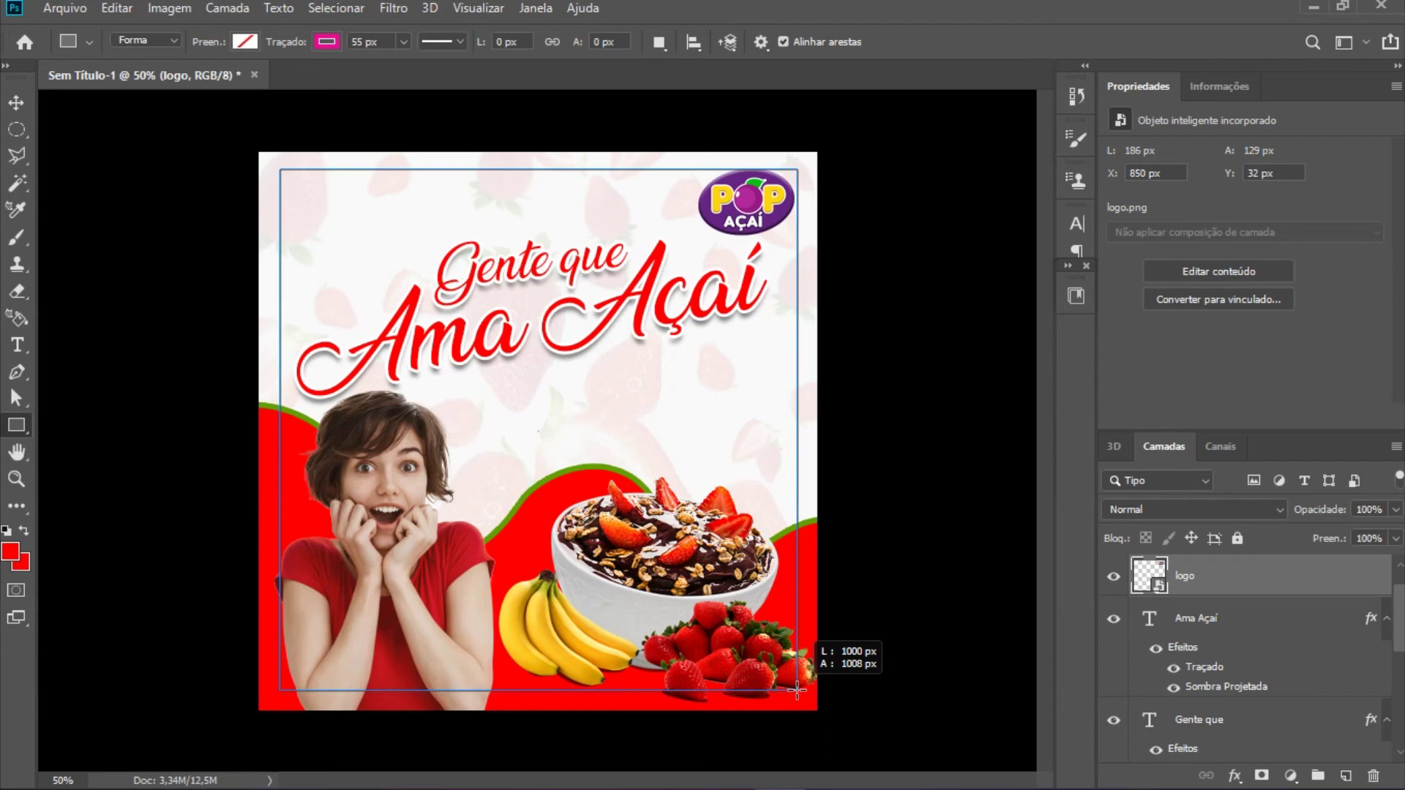
drag(797, 689, 797, 690)
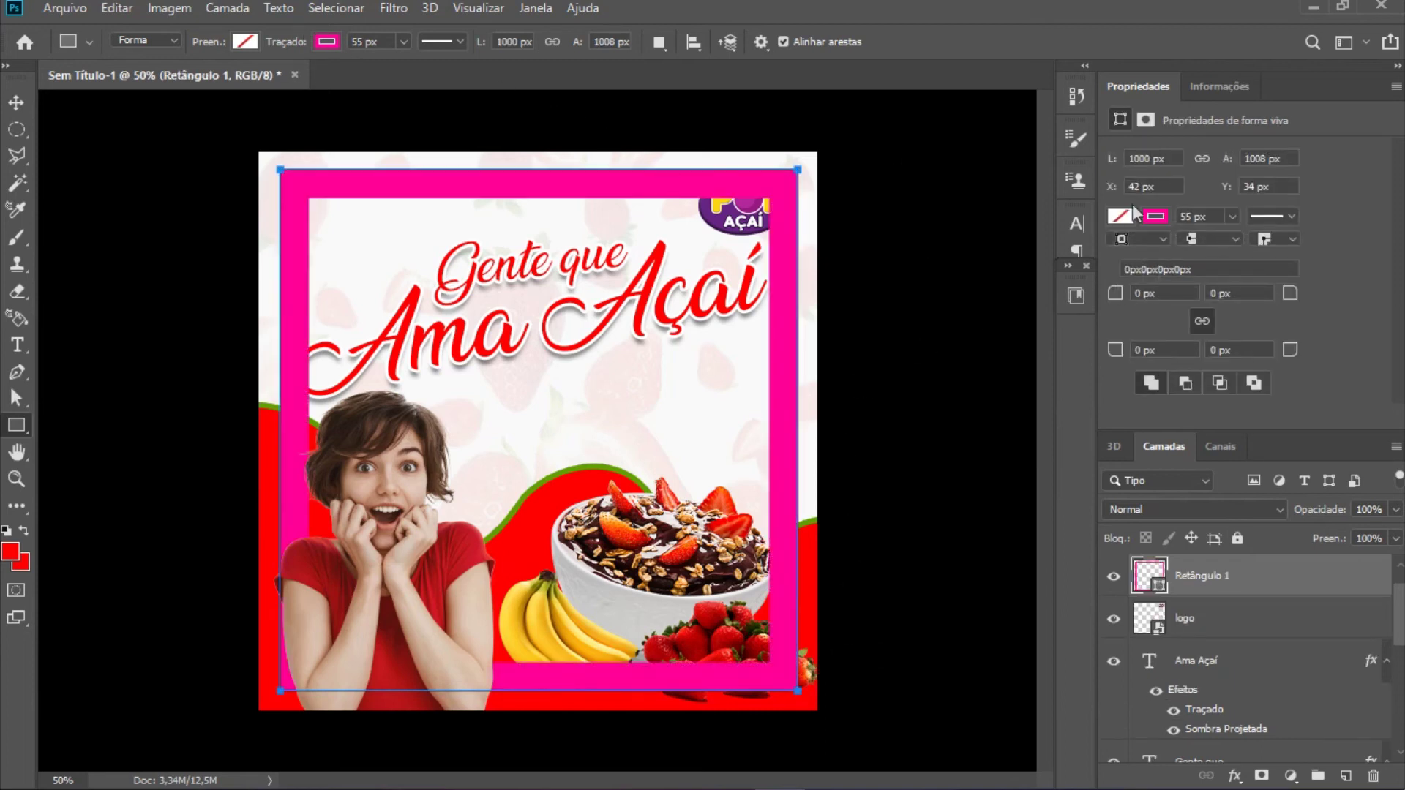
Step: Give the frame rectangle a 2 px white stroke in the Properties panel
click(1187, 216)
text(4)
click(1148, 220)
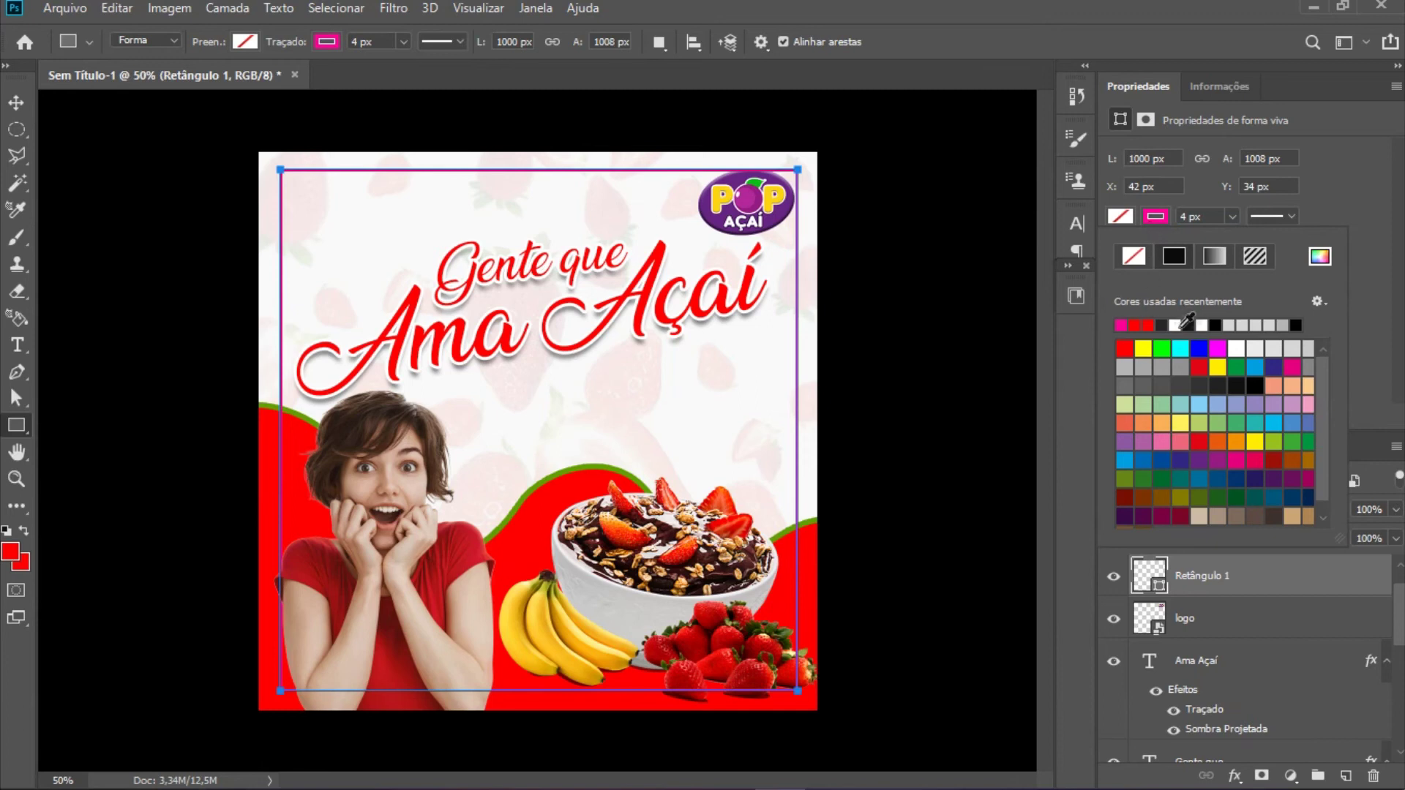
click(1237, 349)
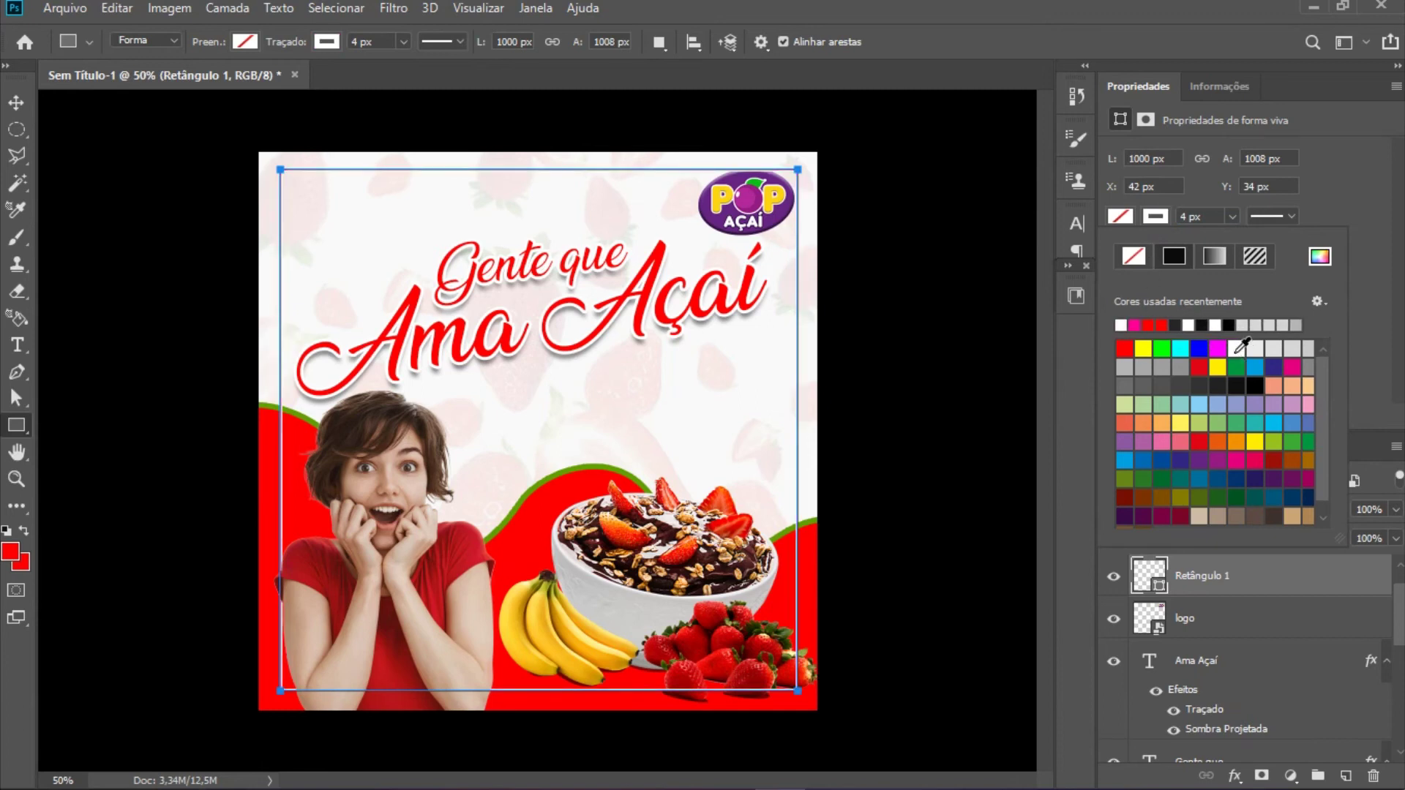
click(1184, 218)
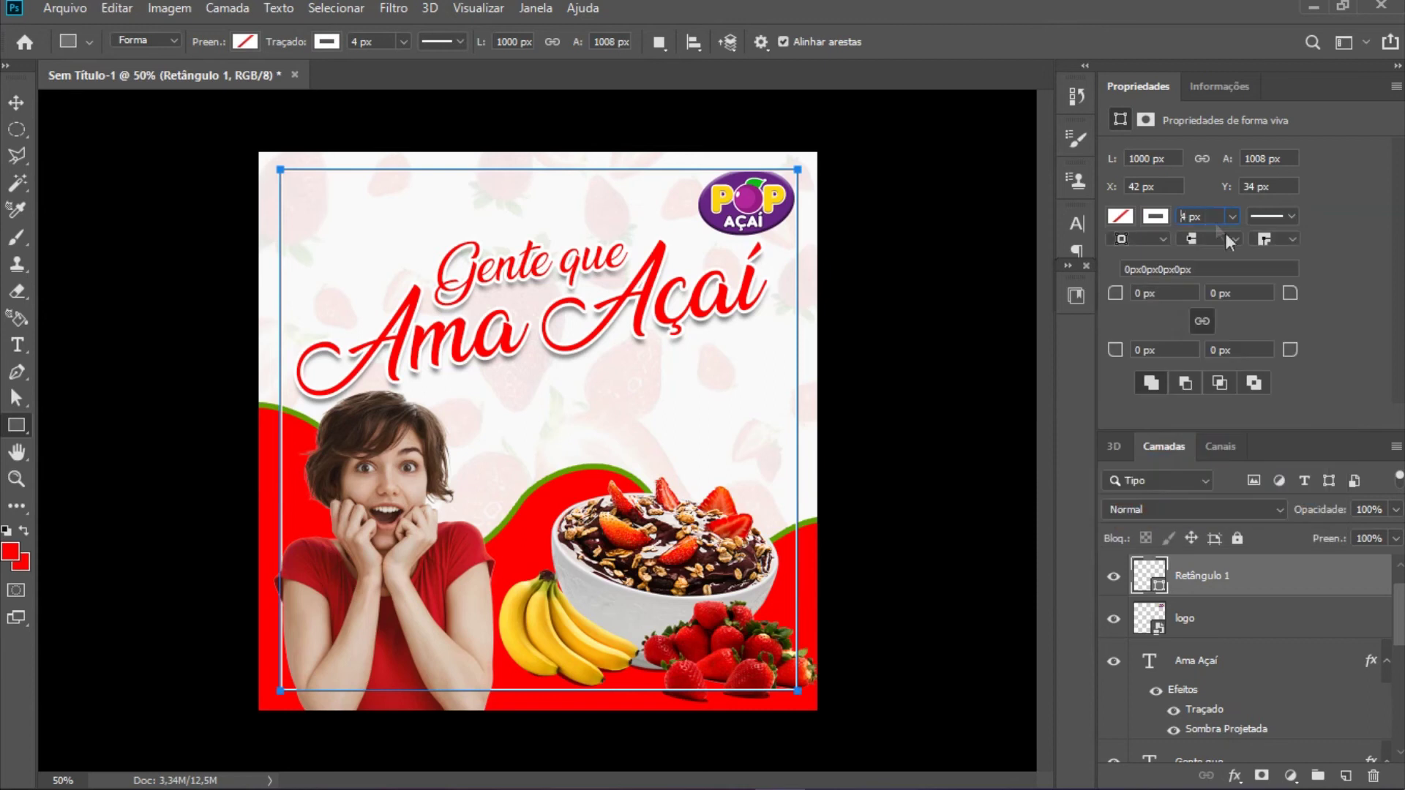
key(Down)
key(Return)
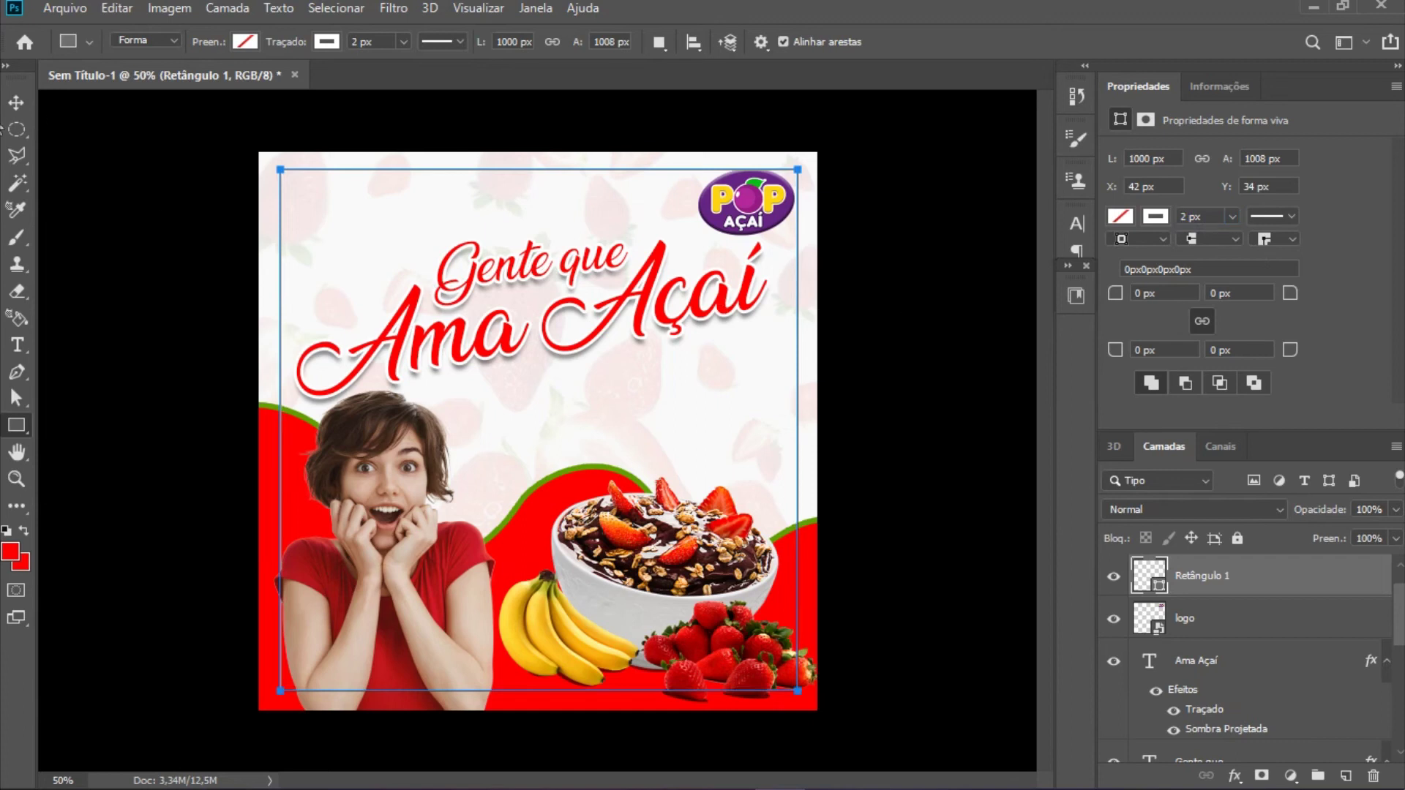
click(16, 103)
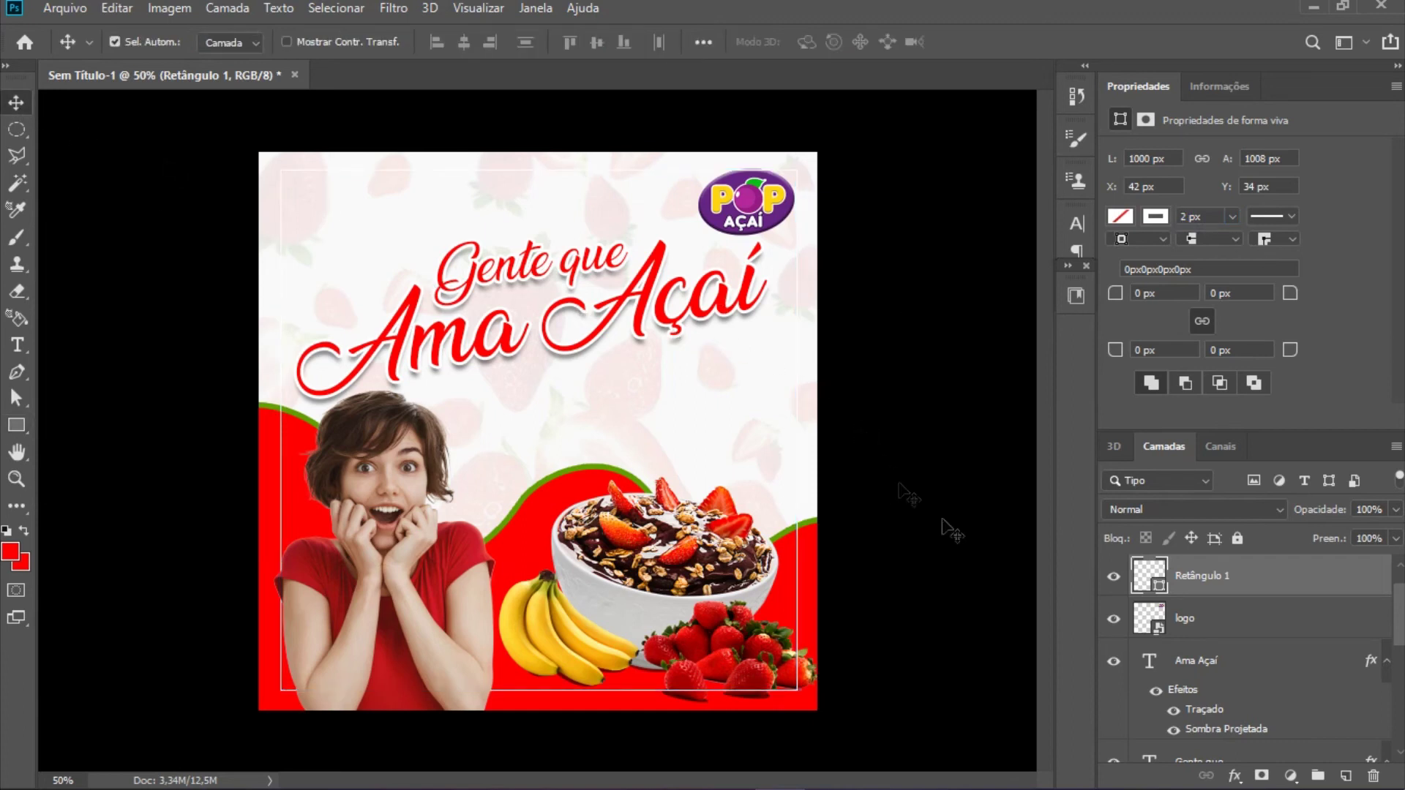
Step: Move the frame layer above the woman's photo and make its stroke green
scroll(1264, 644, up, 1)
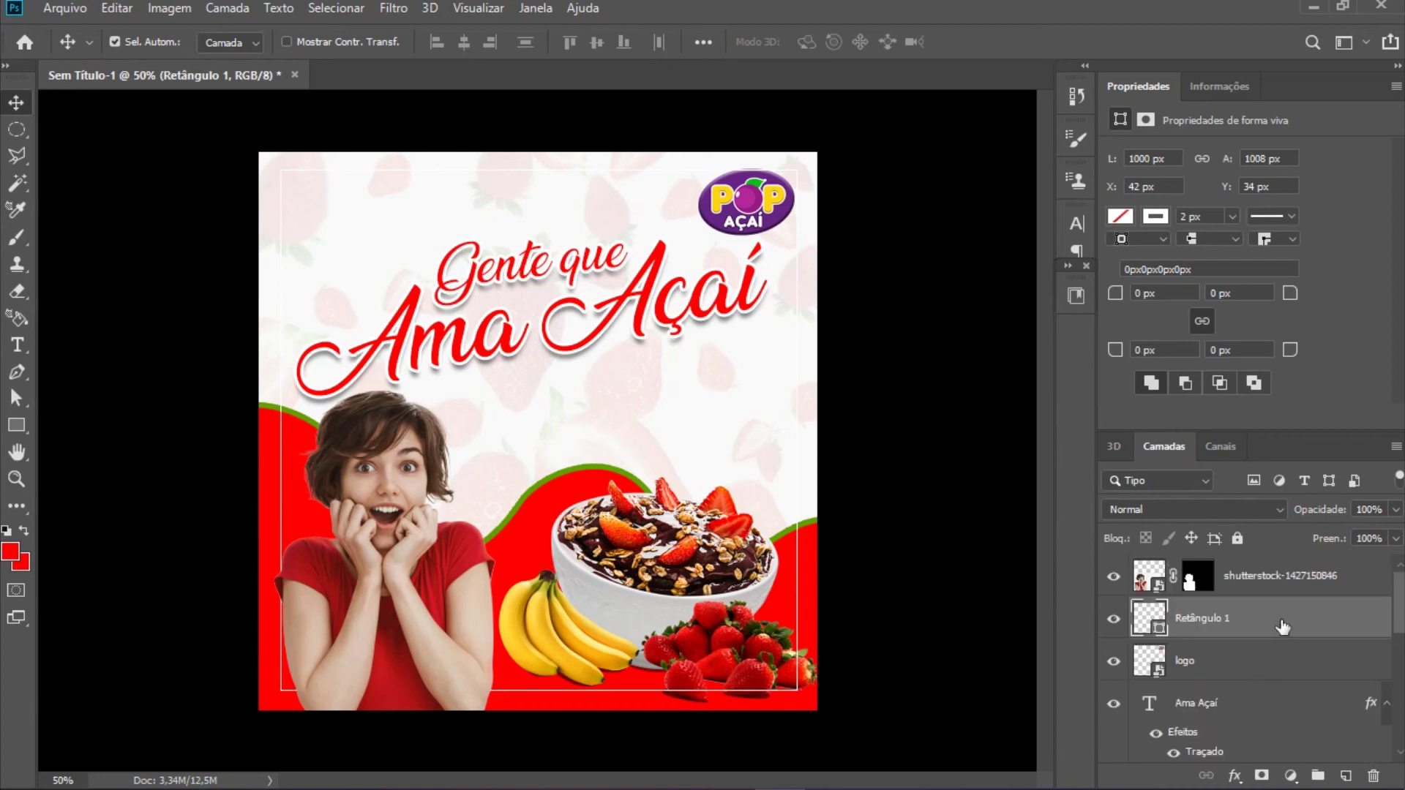
drag(1282, 628, 1272, 575)
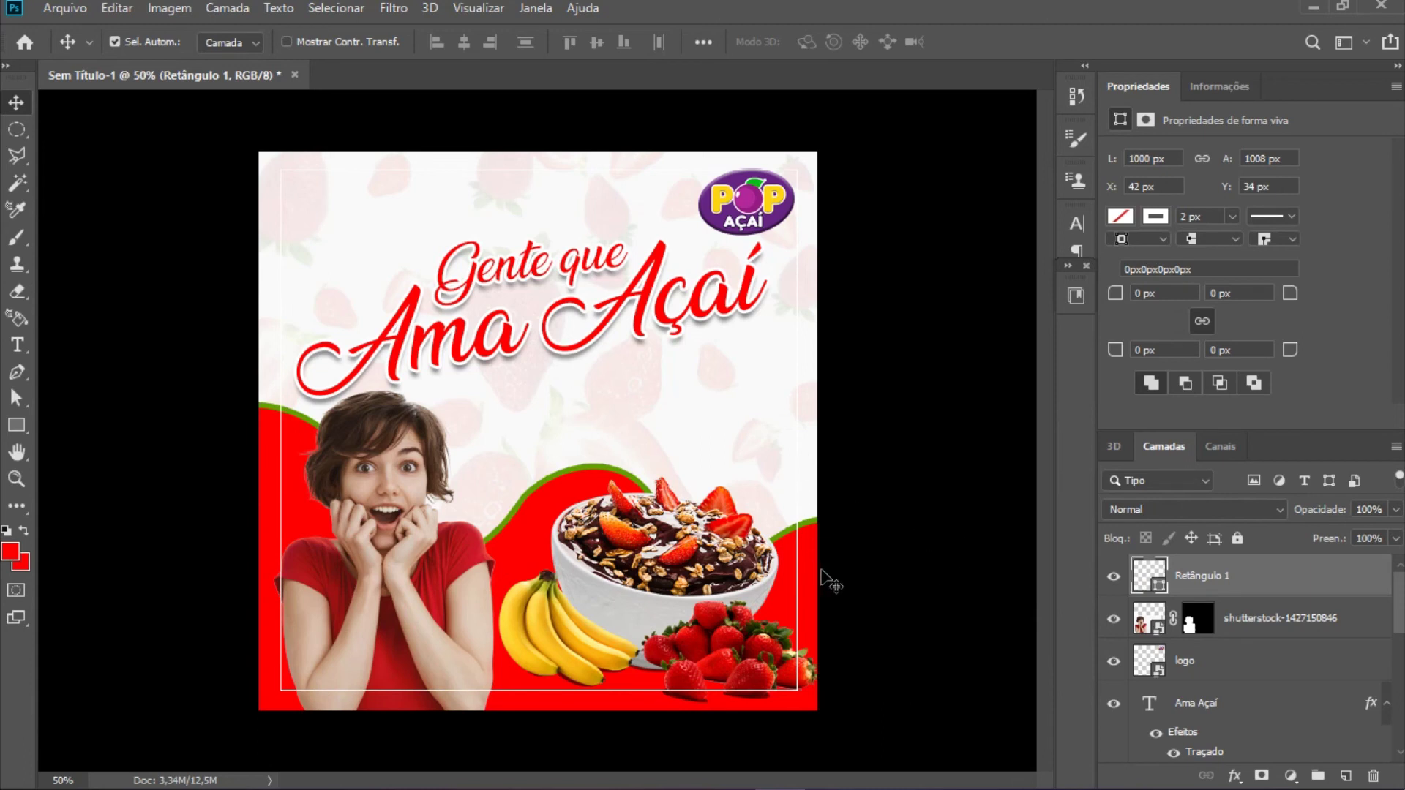
click(1157, 217)
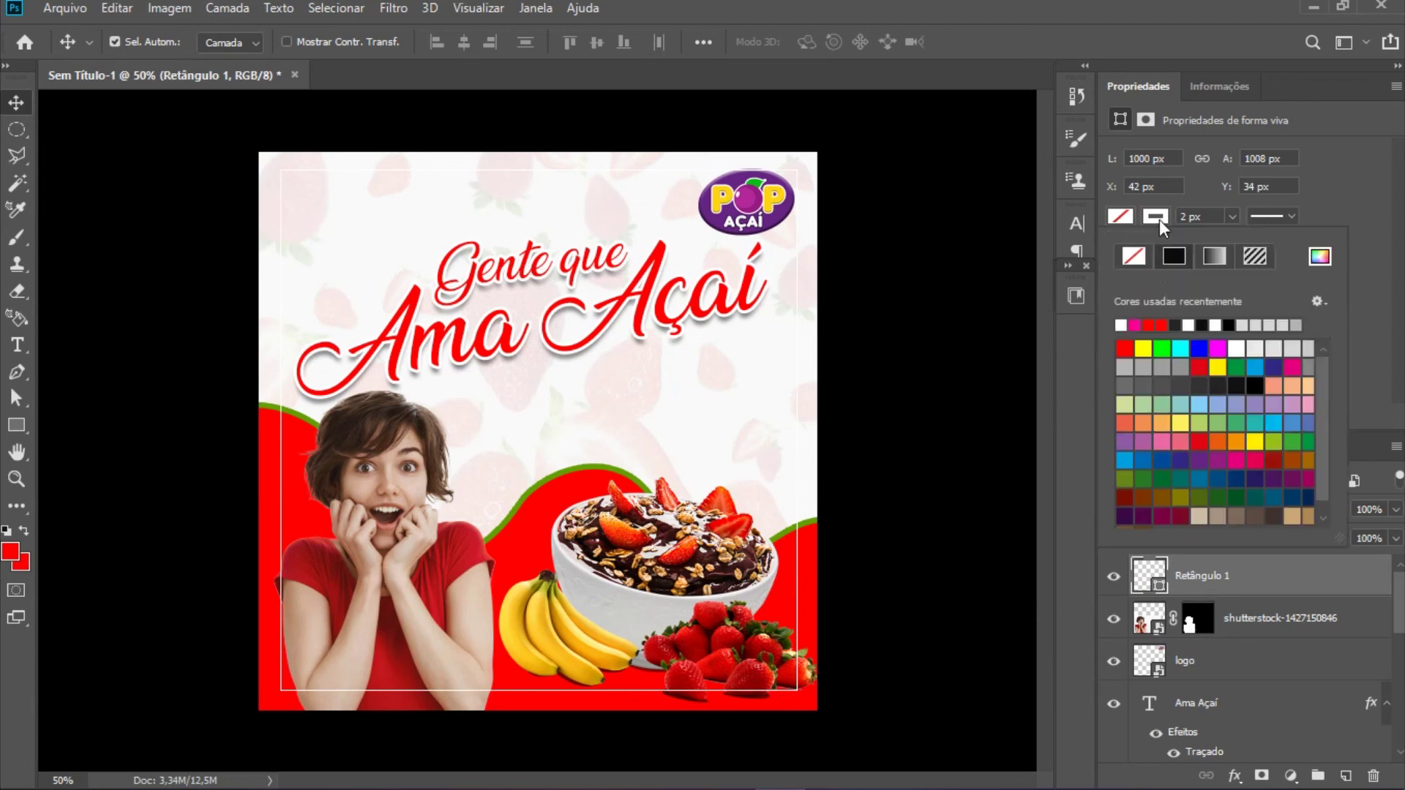
click(1162, 348)
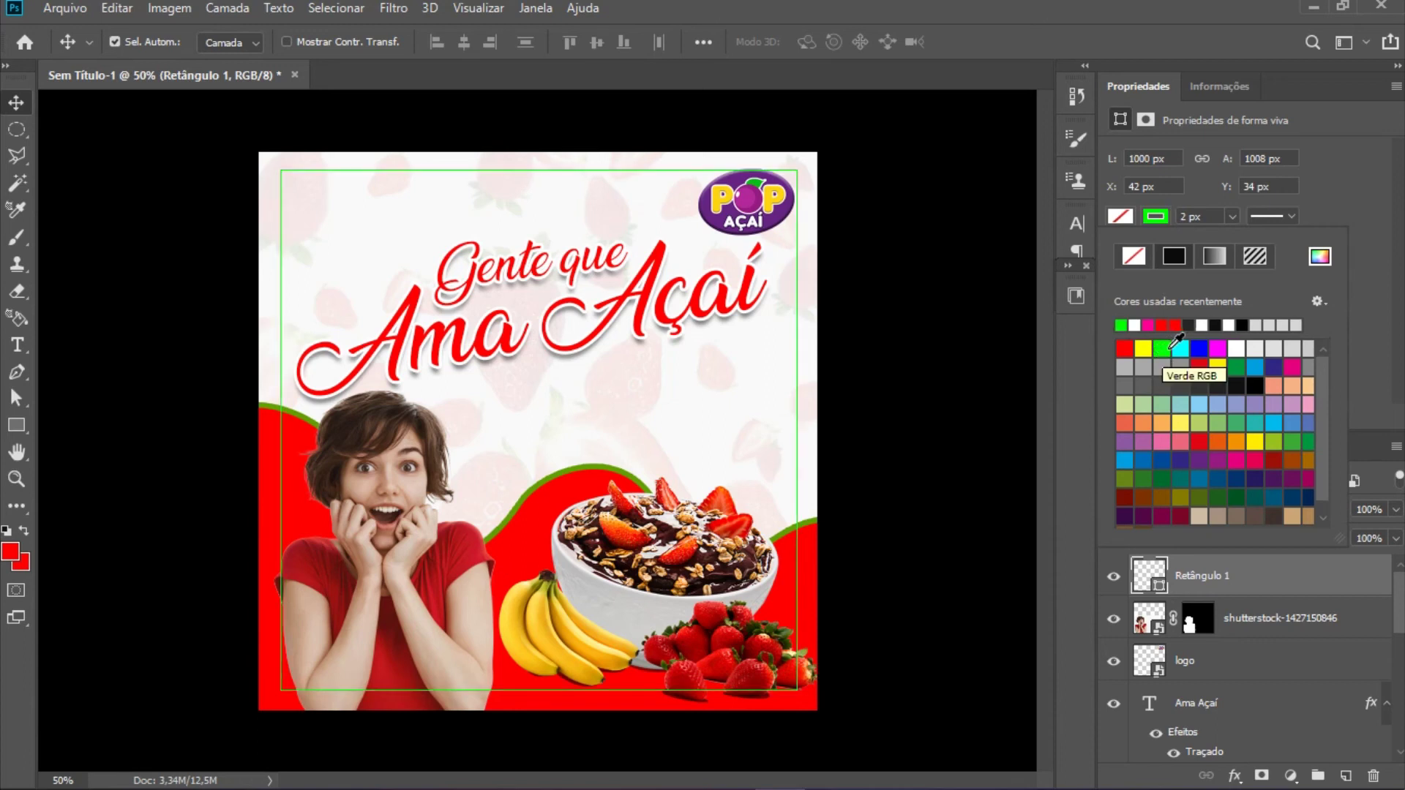
click(1361, 243)
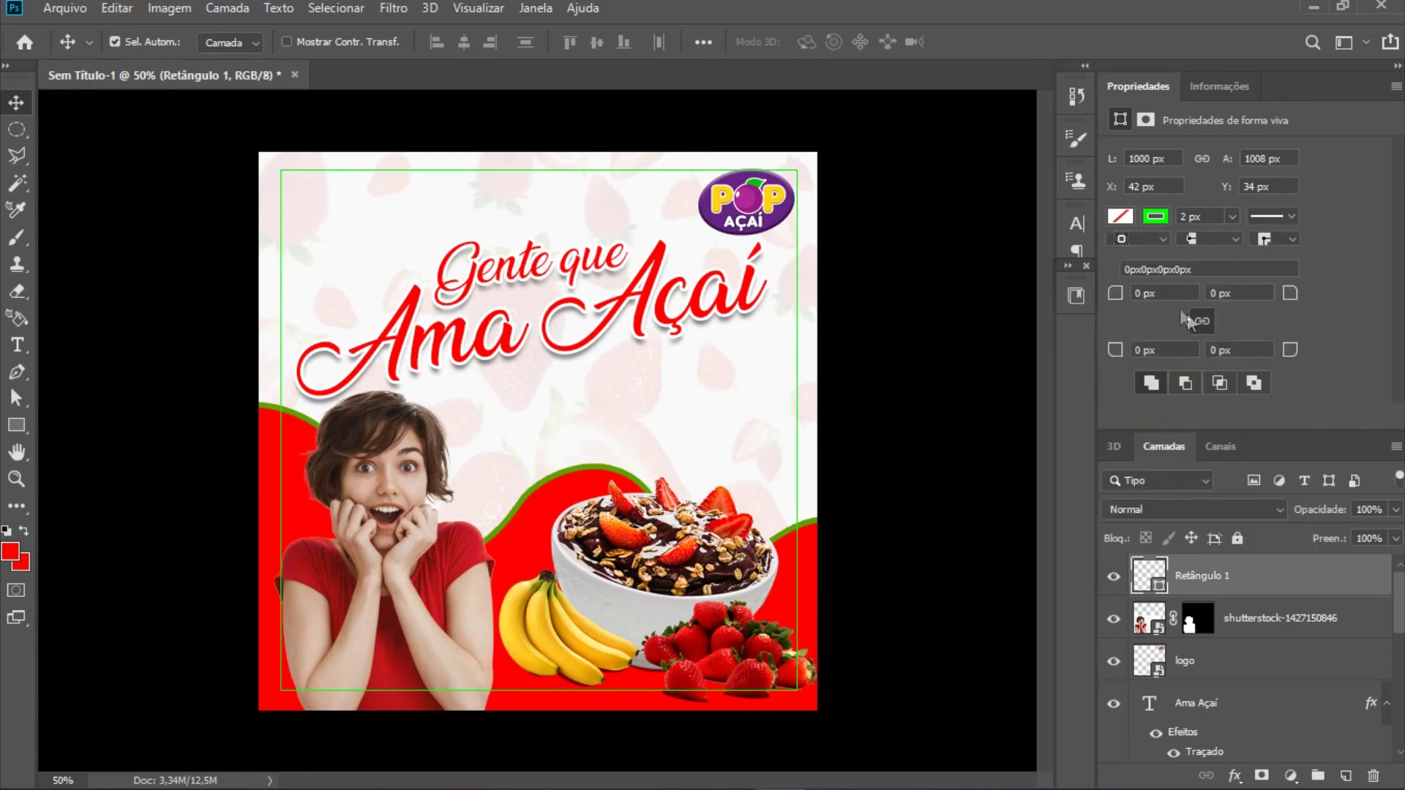
Step: Round the top-left and bottom-right corners to 60 px and thin the stroke to 1 px
click(1143, 293)
click(1138, 293)
text(5)
click(1248, 294)
double_click(1139, 294)
text(60)
double_click(1212, 350)
key(Tab)
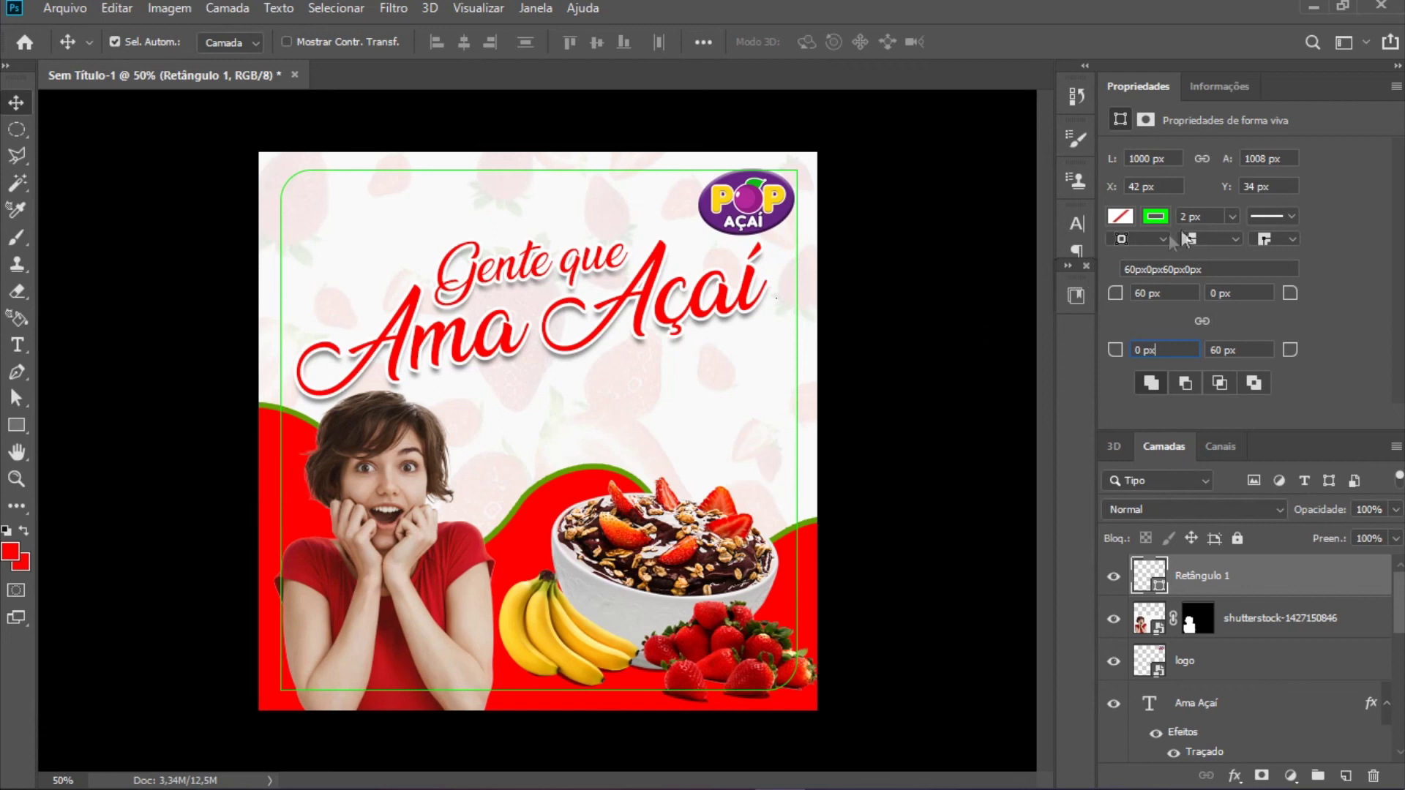
key(Down)
key(Return)
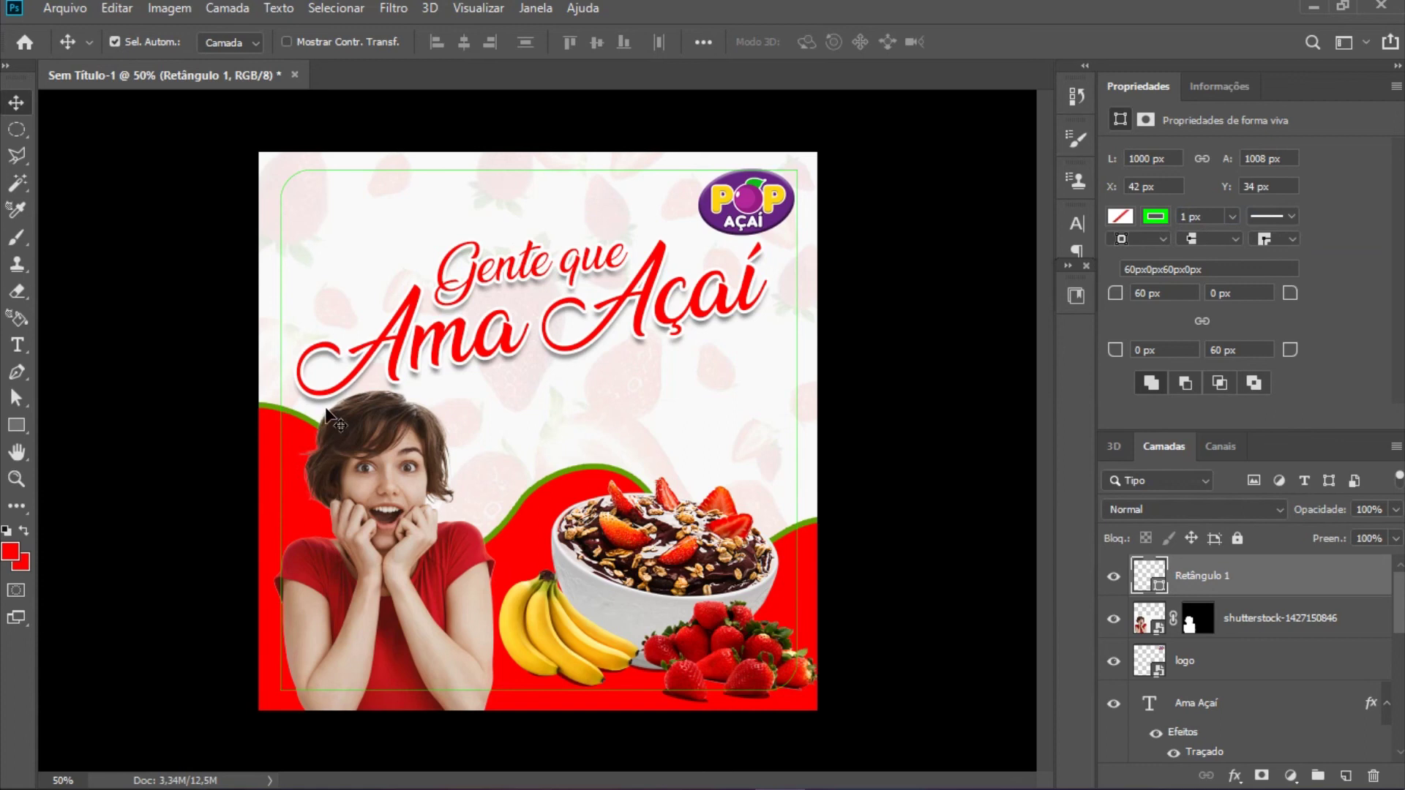
Step: Stretch the green frame out to the artboard edges
key(ctrl+t)
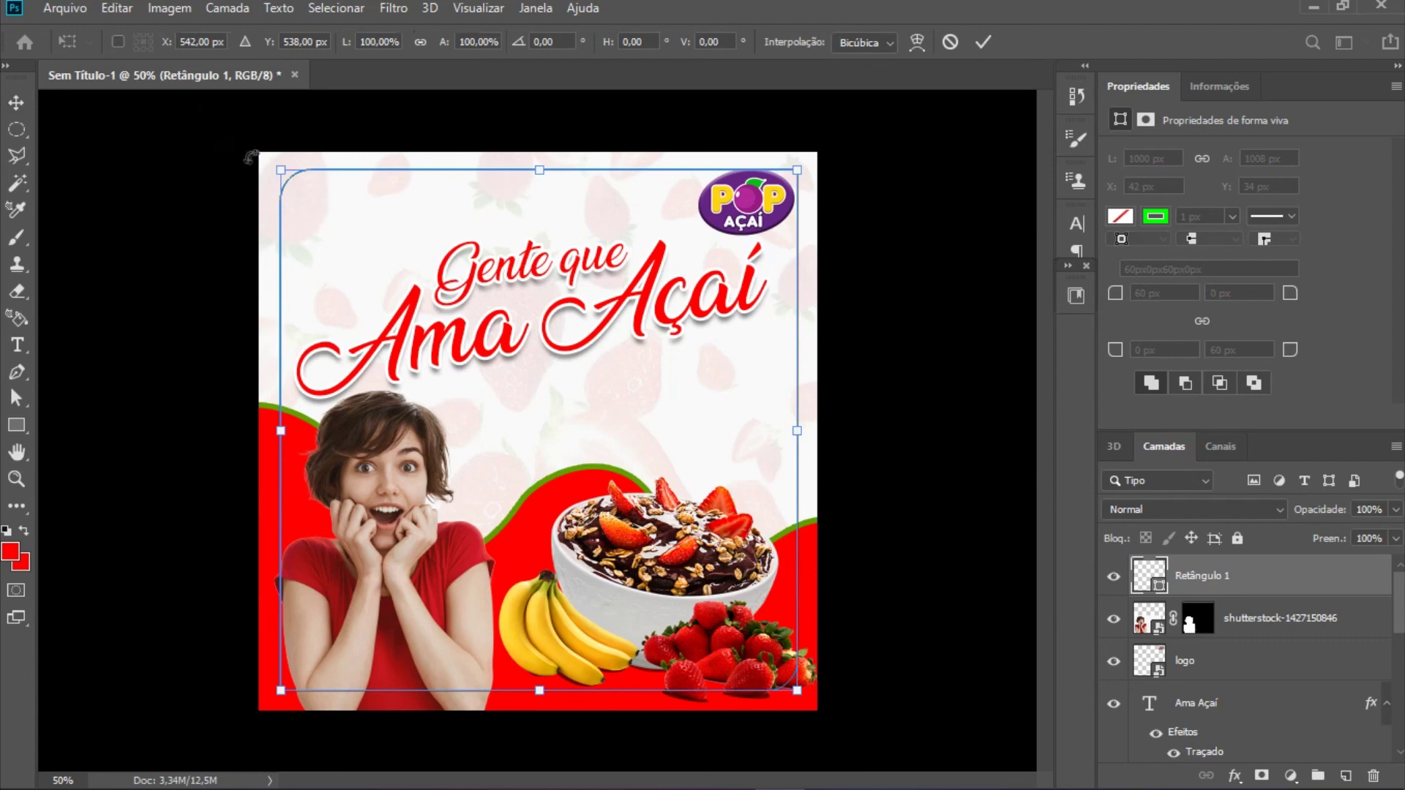
drag(281, 170, 269, 156)
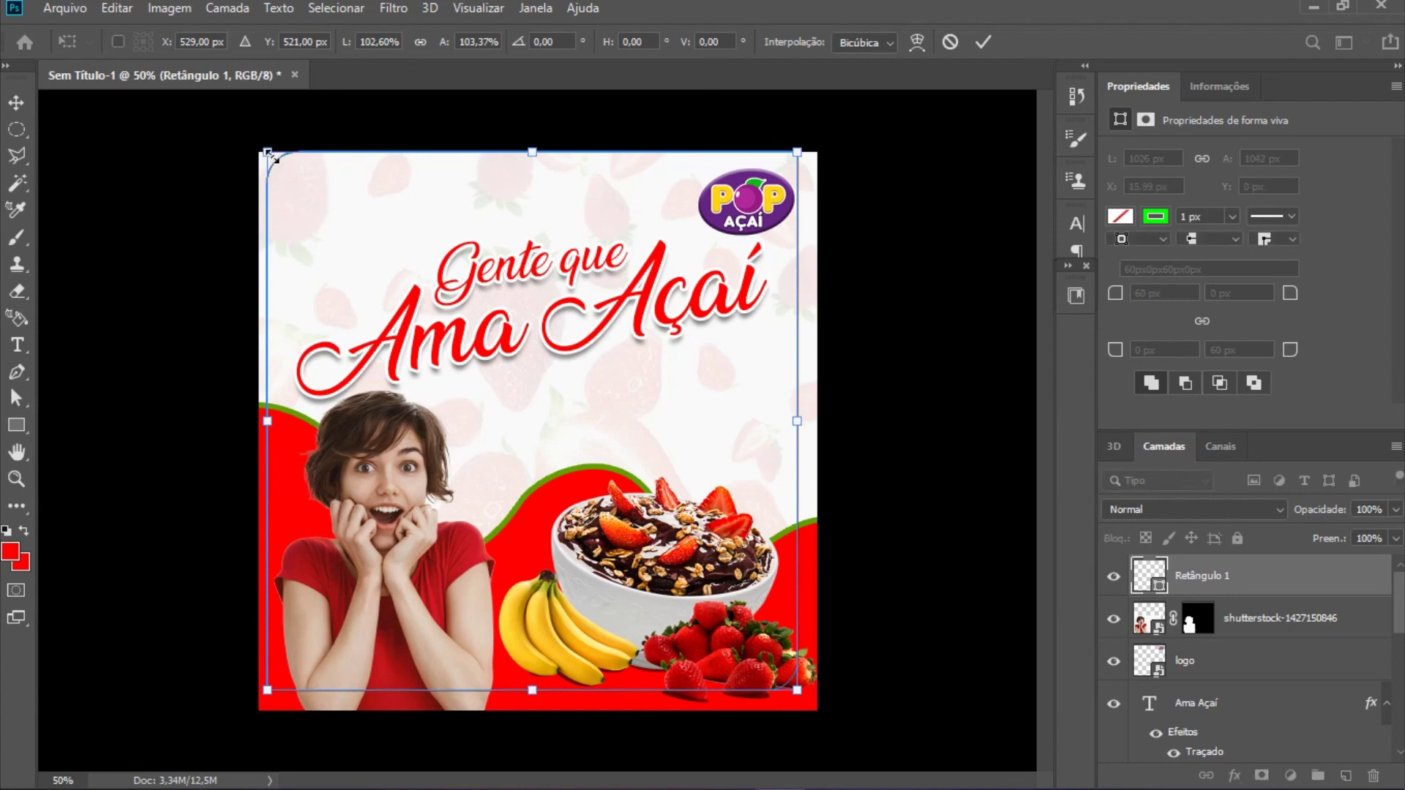
key(Right)
key(Right)
key(Right)
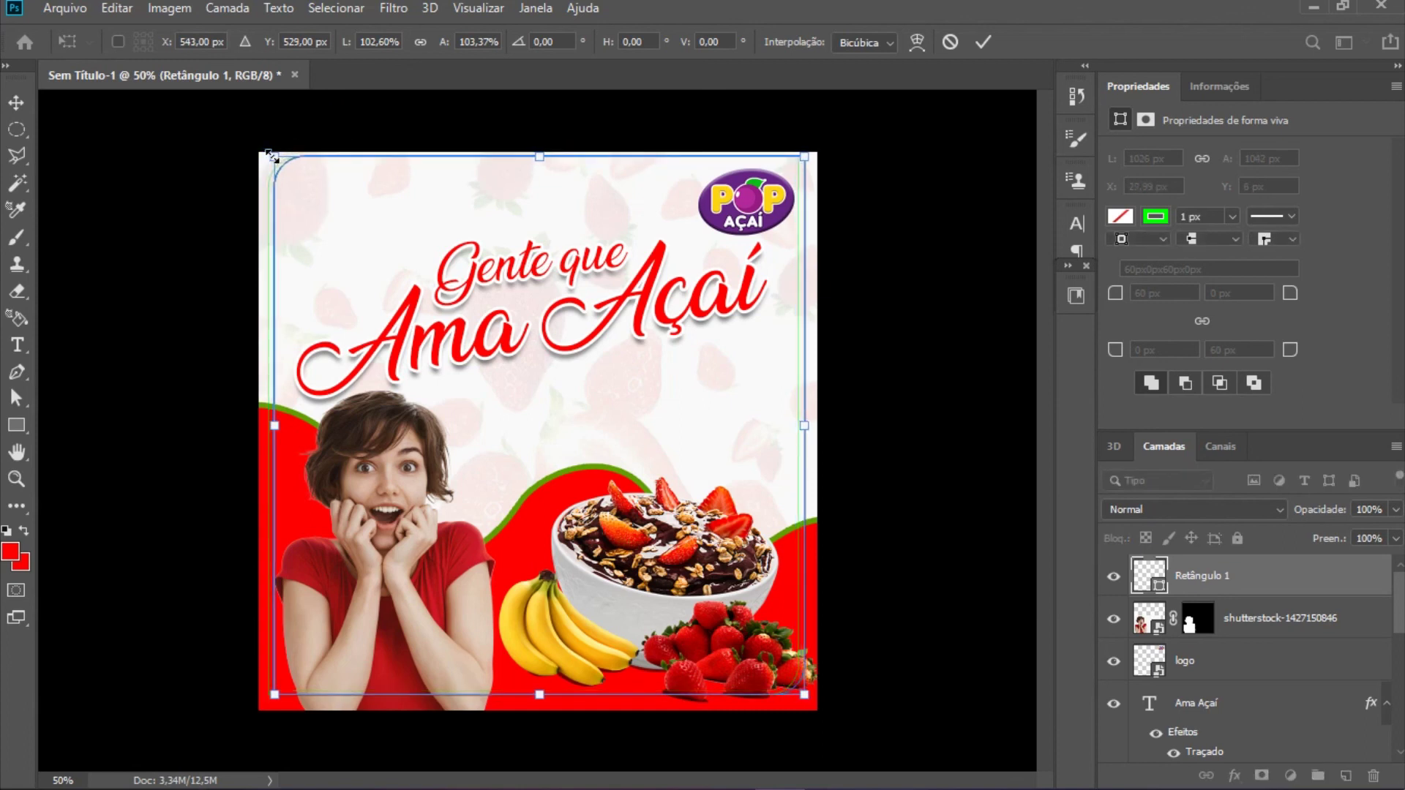
key(Down)
key(Down)
key(Down)
key(Down)
key(Down)
key(Down)
key(Left)
key(Left)
key(Down)
key(Down)
key(Down)
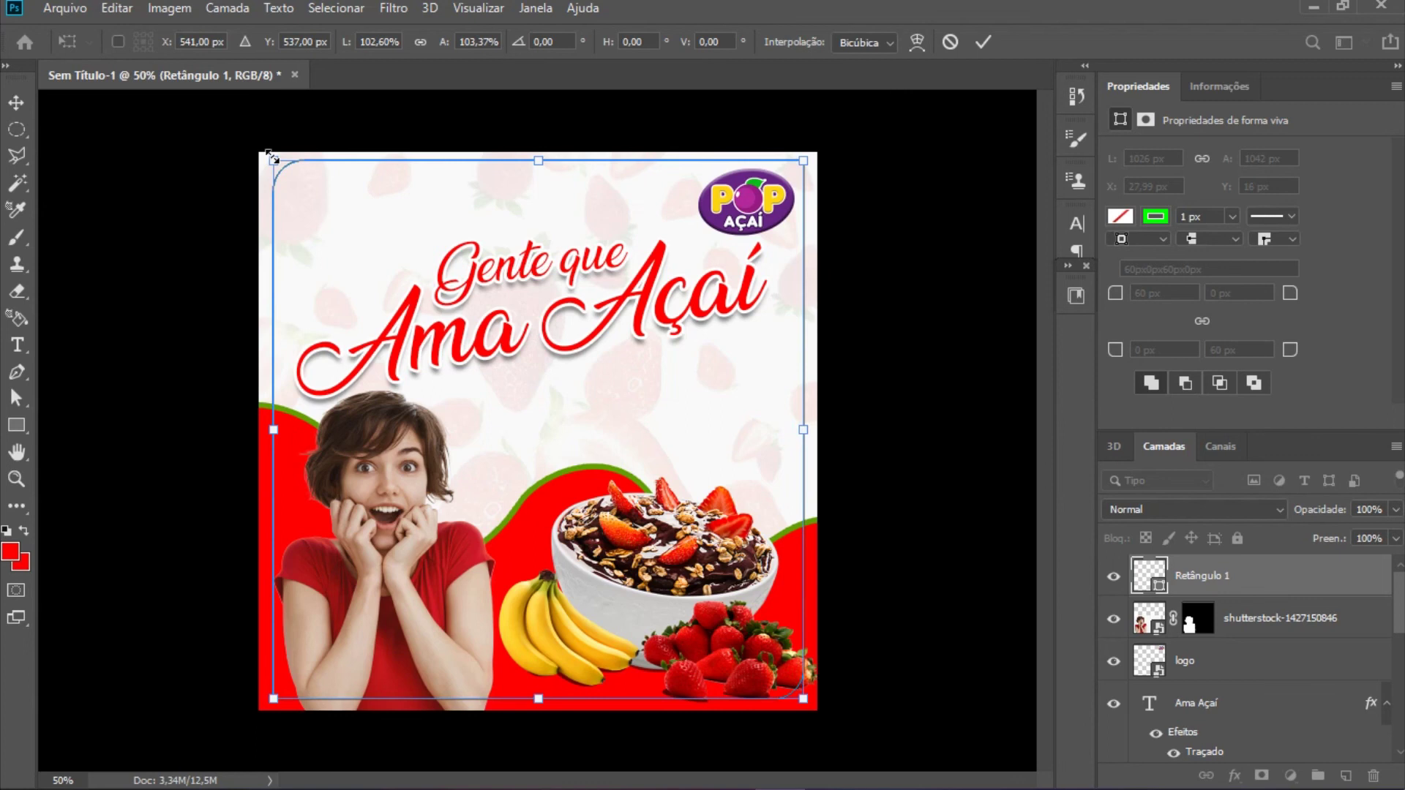
key(Return)
click(423, 637)
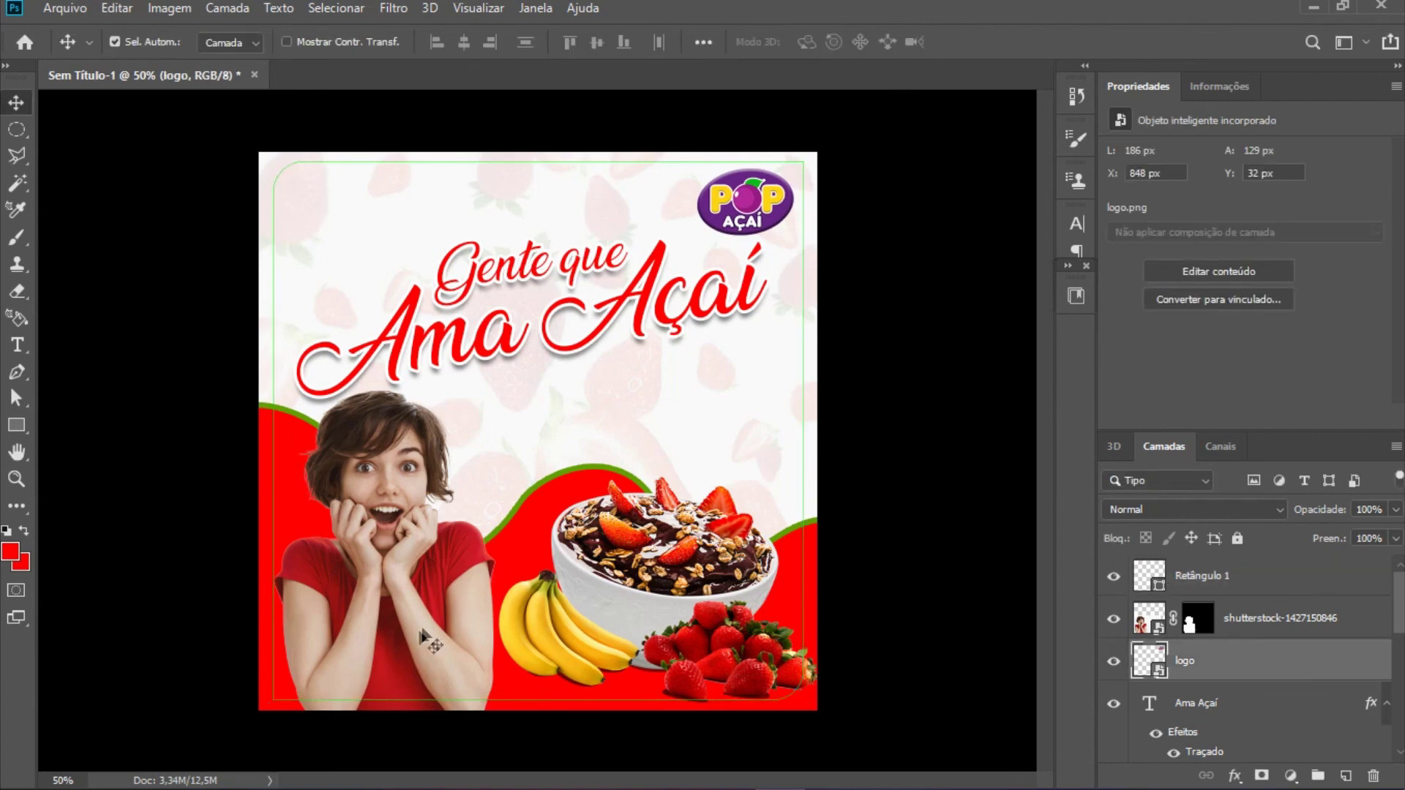
Step: Rotate the woman's photo about -4°
click(417, 602)
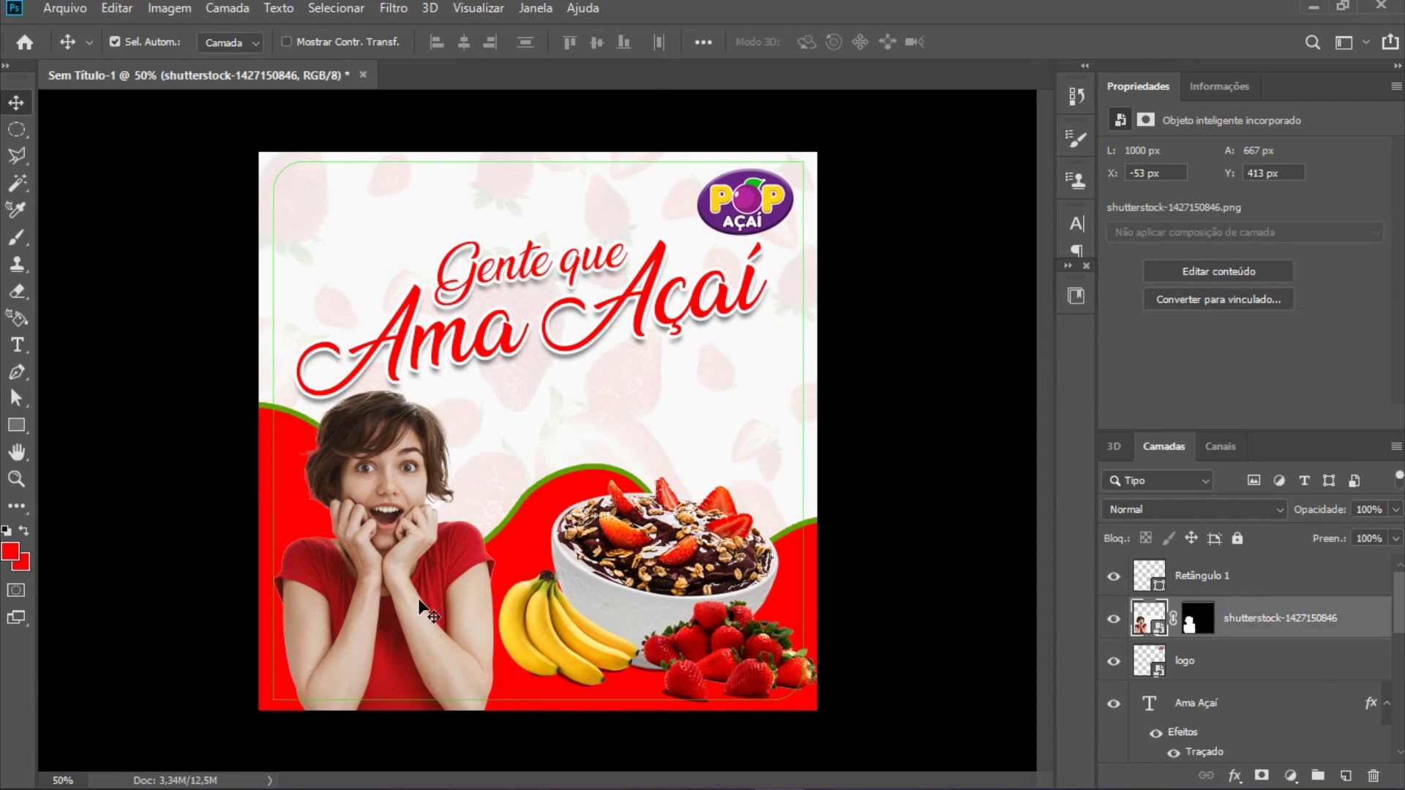
key(ctrl)
key(ctrl+t)
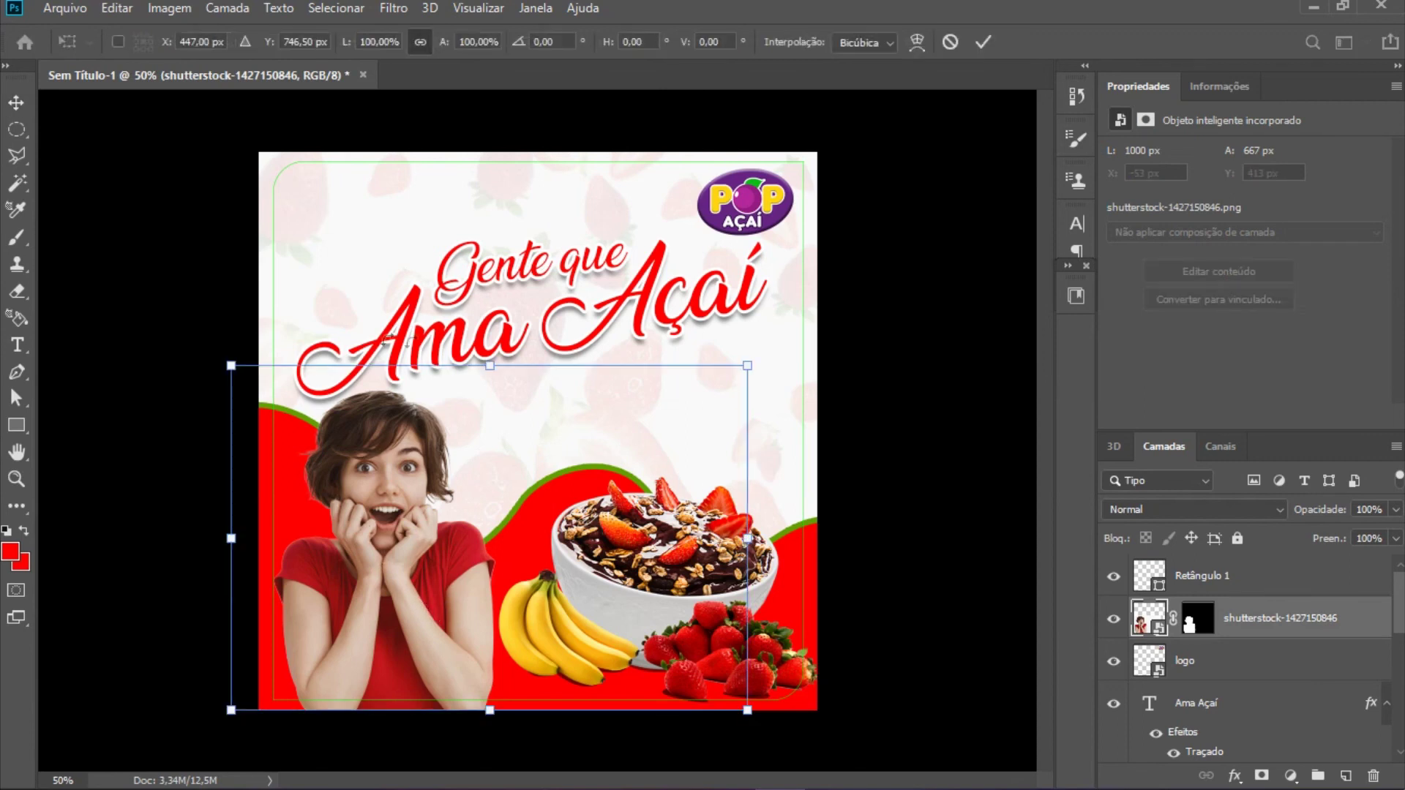
drag(494, 346, 480, 344)
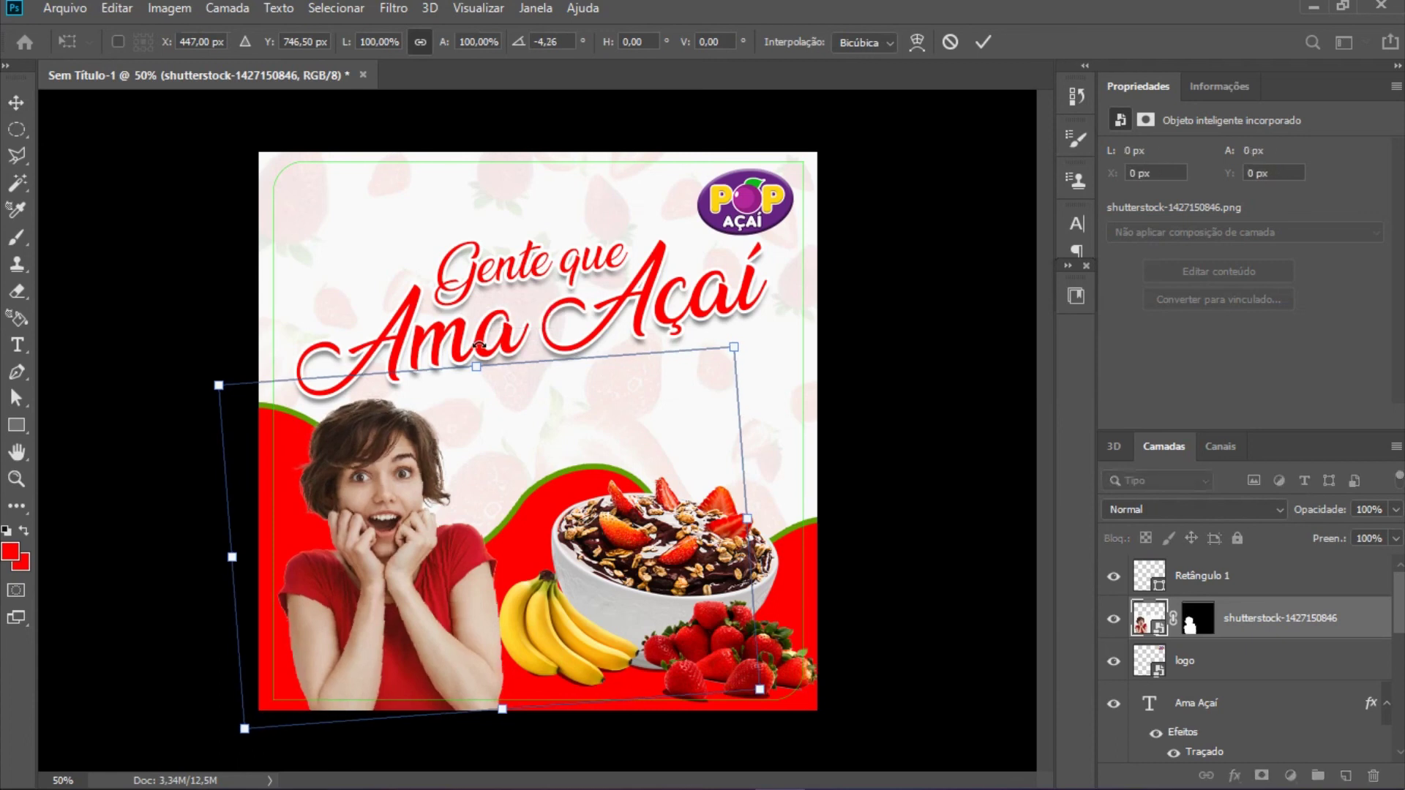
key(Return)
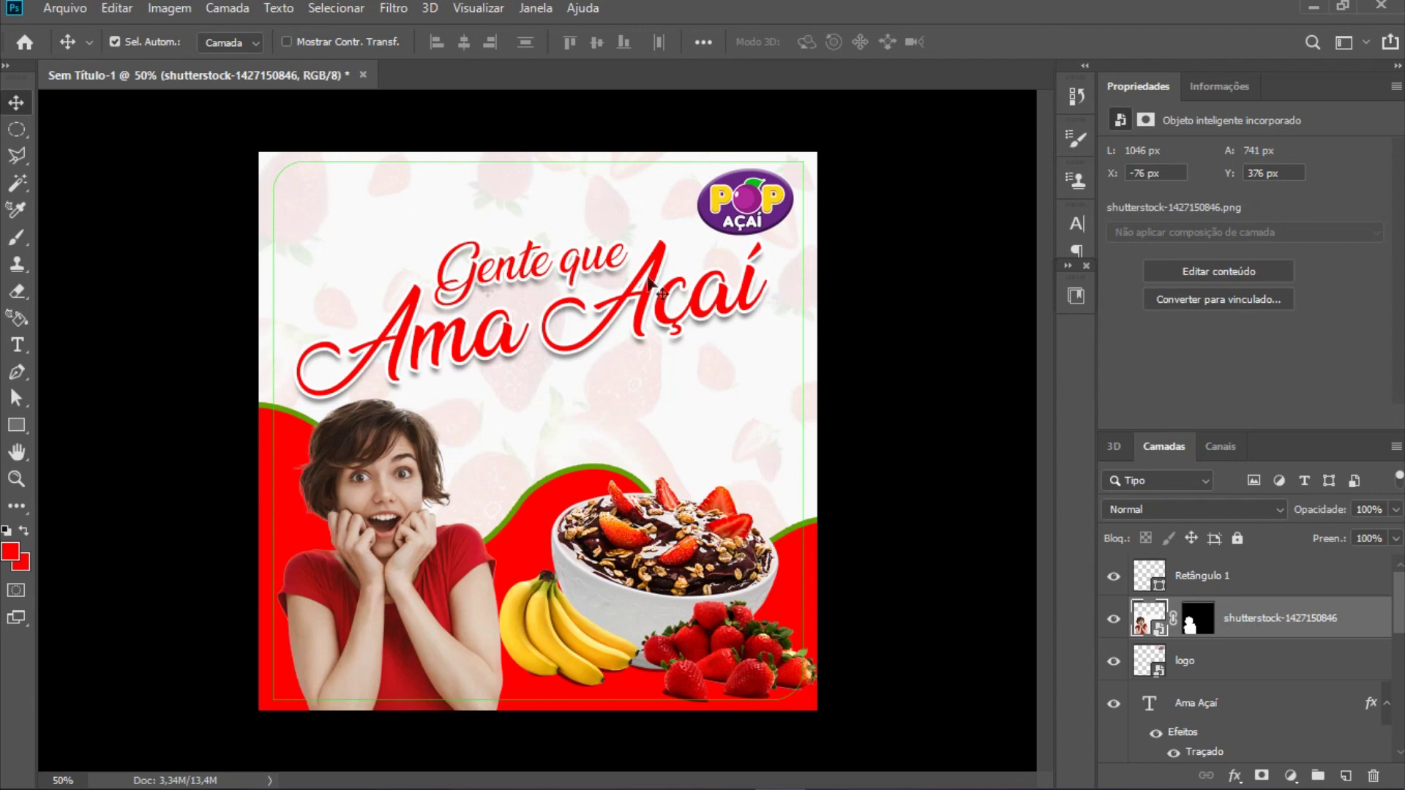
Step: Nudge the açaí bowl slightly upward with the arrow keys
click(682, 594)
key(Up)
key(Up)
key(Up)
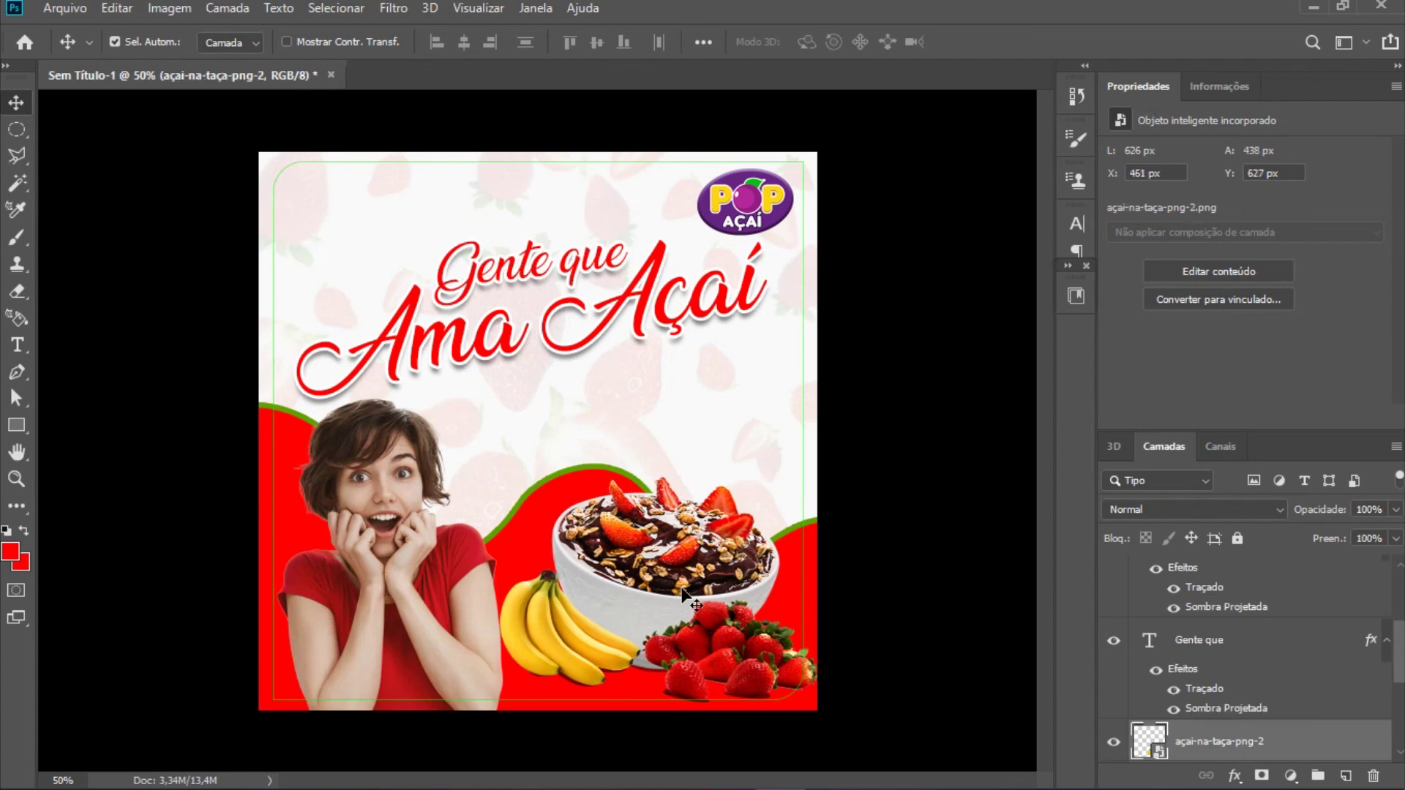
key(Right)
key(Up)
key(Up)
key(Up)
key(Right)
key(Up)
key(Up)
key(Up)
key(Up)
key(Up)
key(Up)
key(Up)
key(Up)
key(Up)
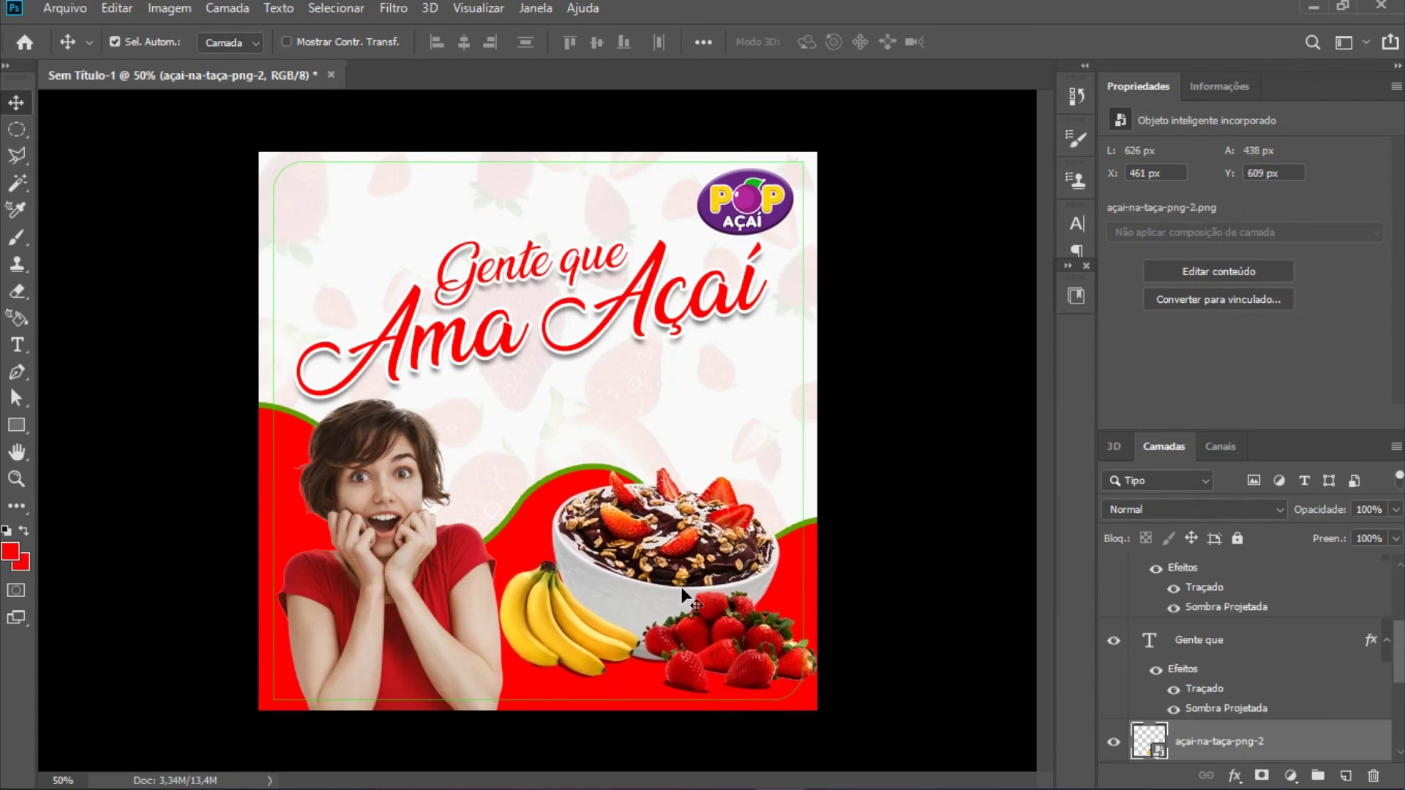
key(Left)
key(Up)
key(Up)
key(Up)
key(Left)
key(Up)
key(Up)
key(Up)
key(Up)
key(Up)
key(Up)
key(Right)
key(Up)
key(Up)
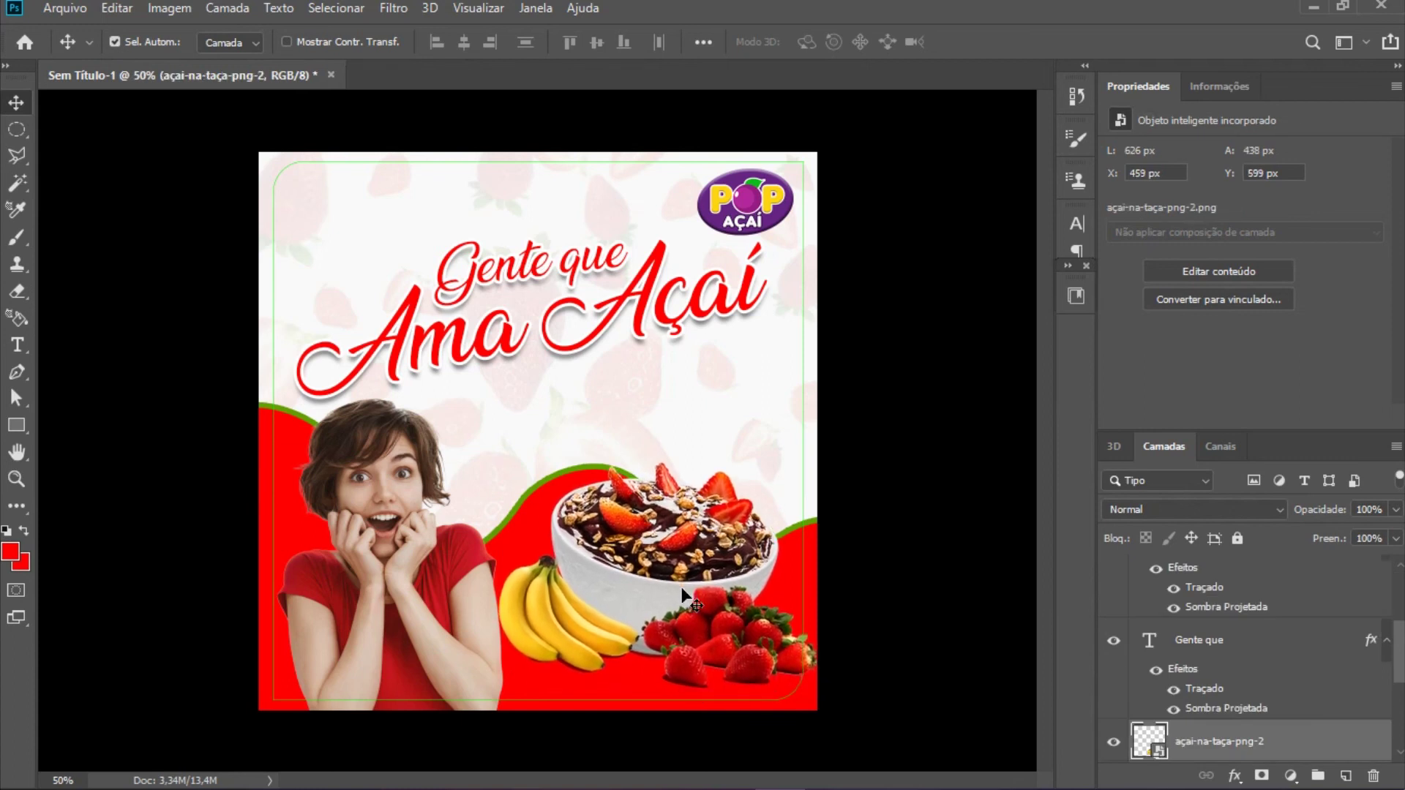
key(Right)
key(Up)
key(Up)
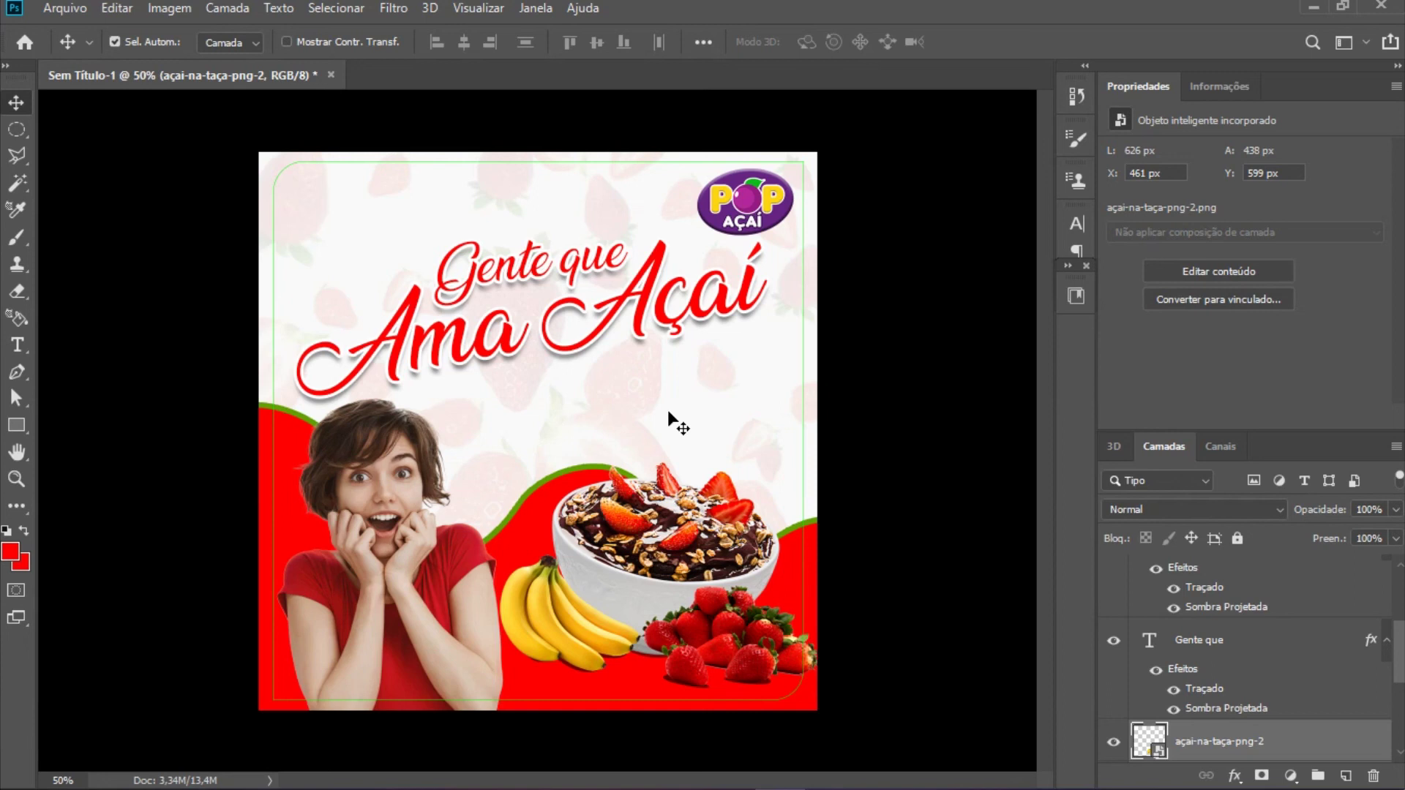
Step: Rotate both headline lines together about 3.5° clockwise, nudged down slightly
click(519, 260)
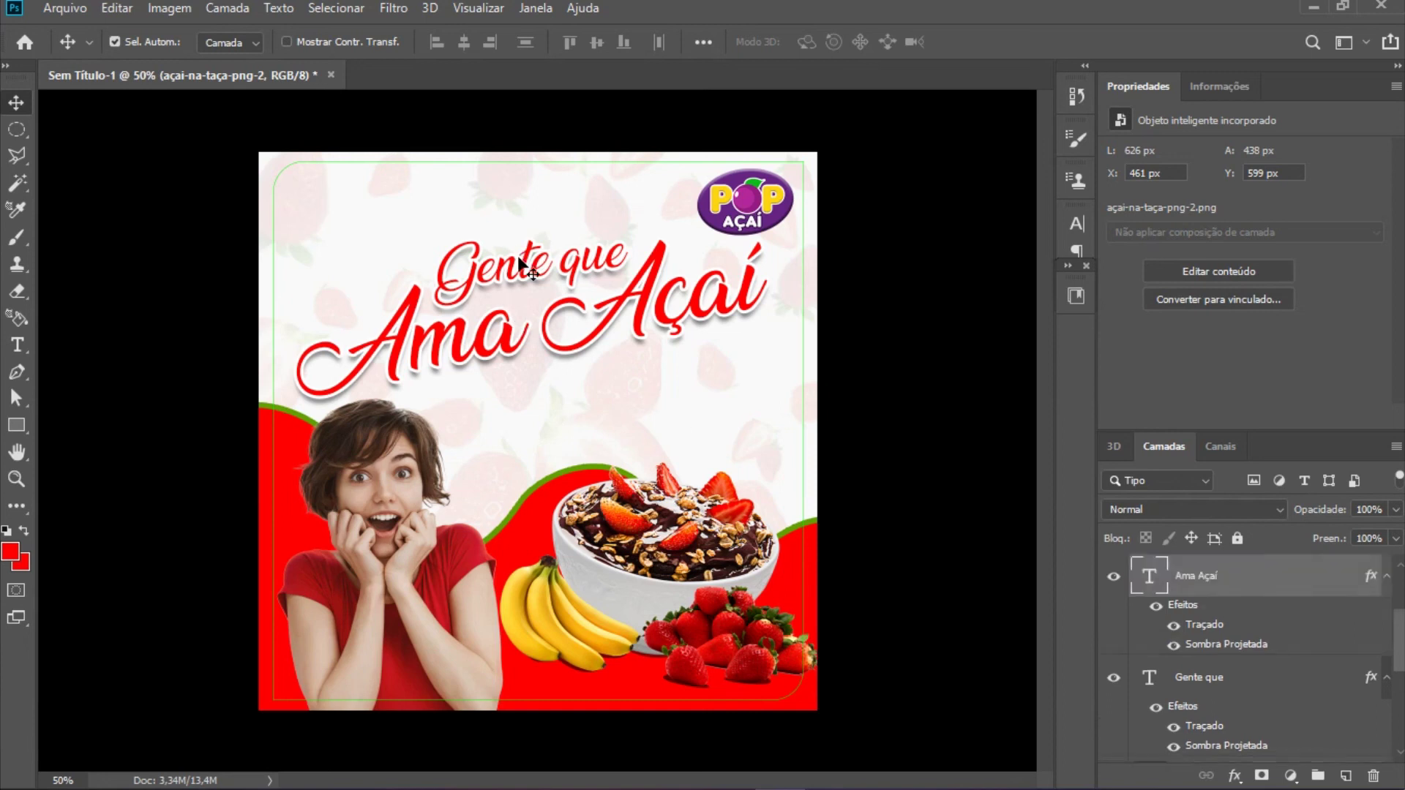
scroll(1354, 619, up, 1)
scroll(1350, 622, down, 1)
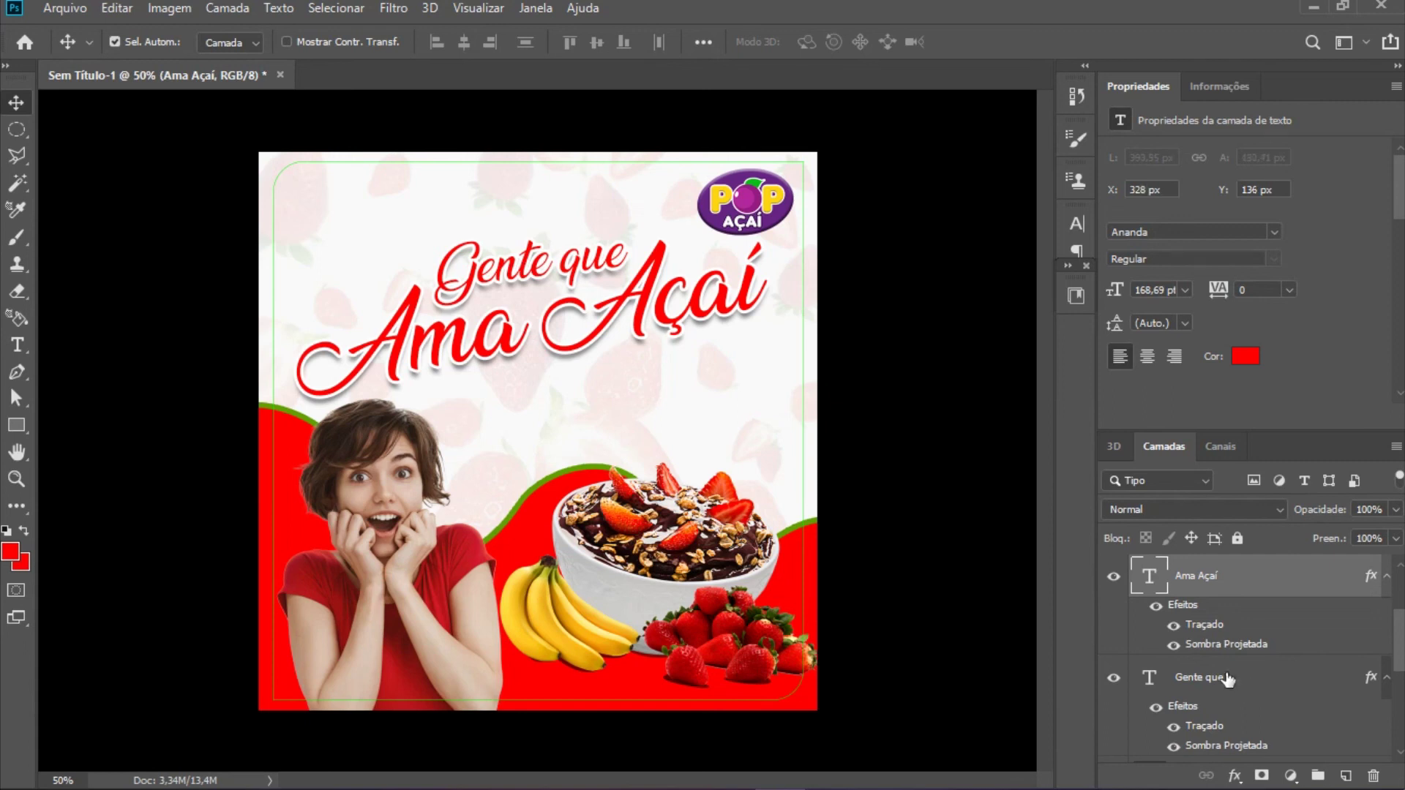
ctrl+click(1228, 679)
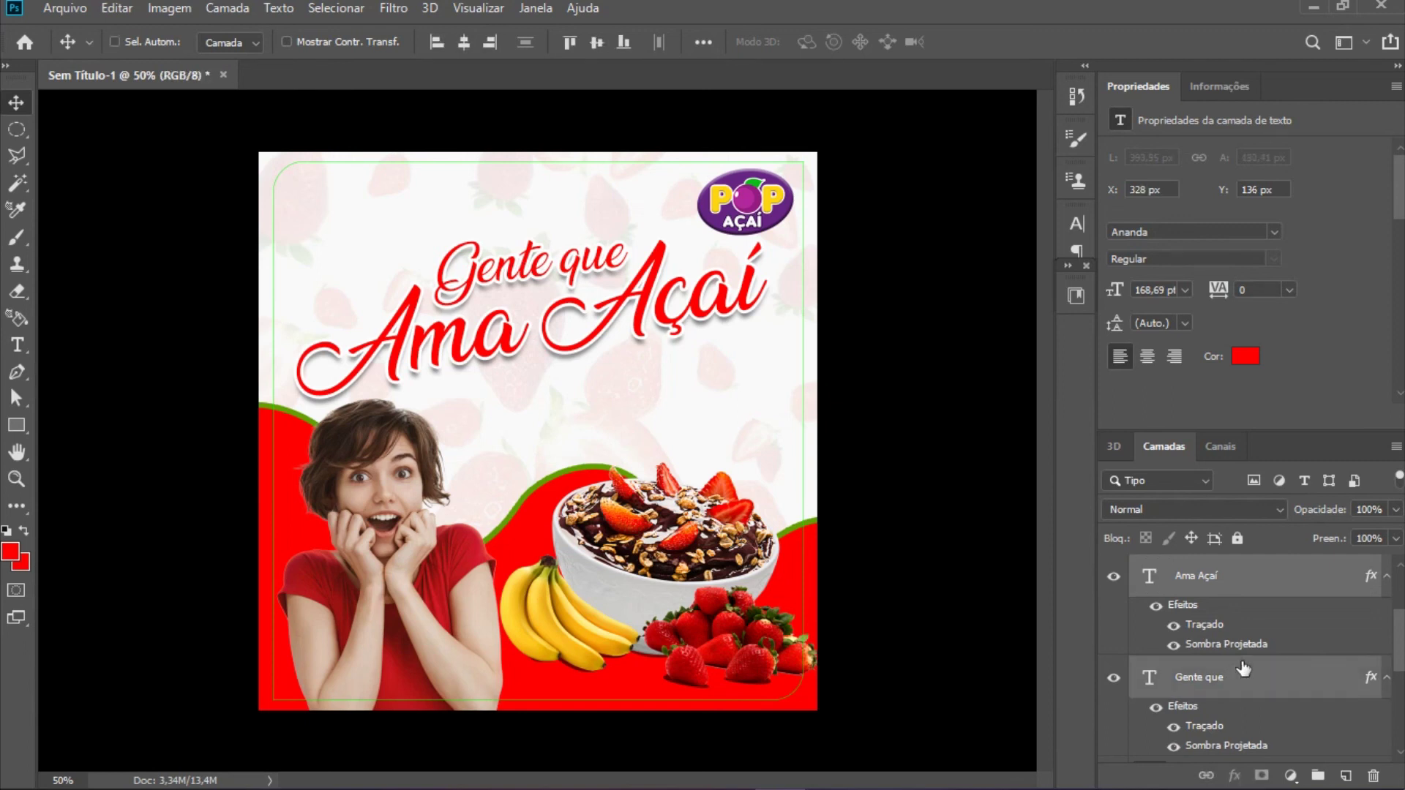
key(ctrl+t)
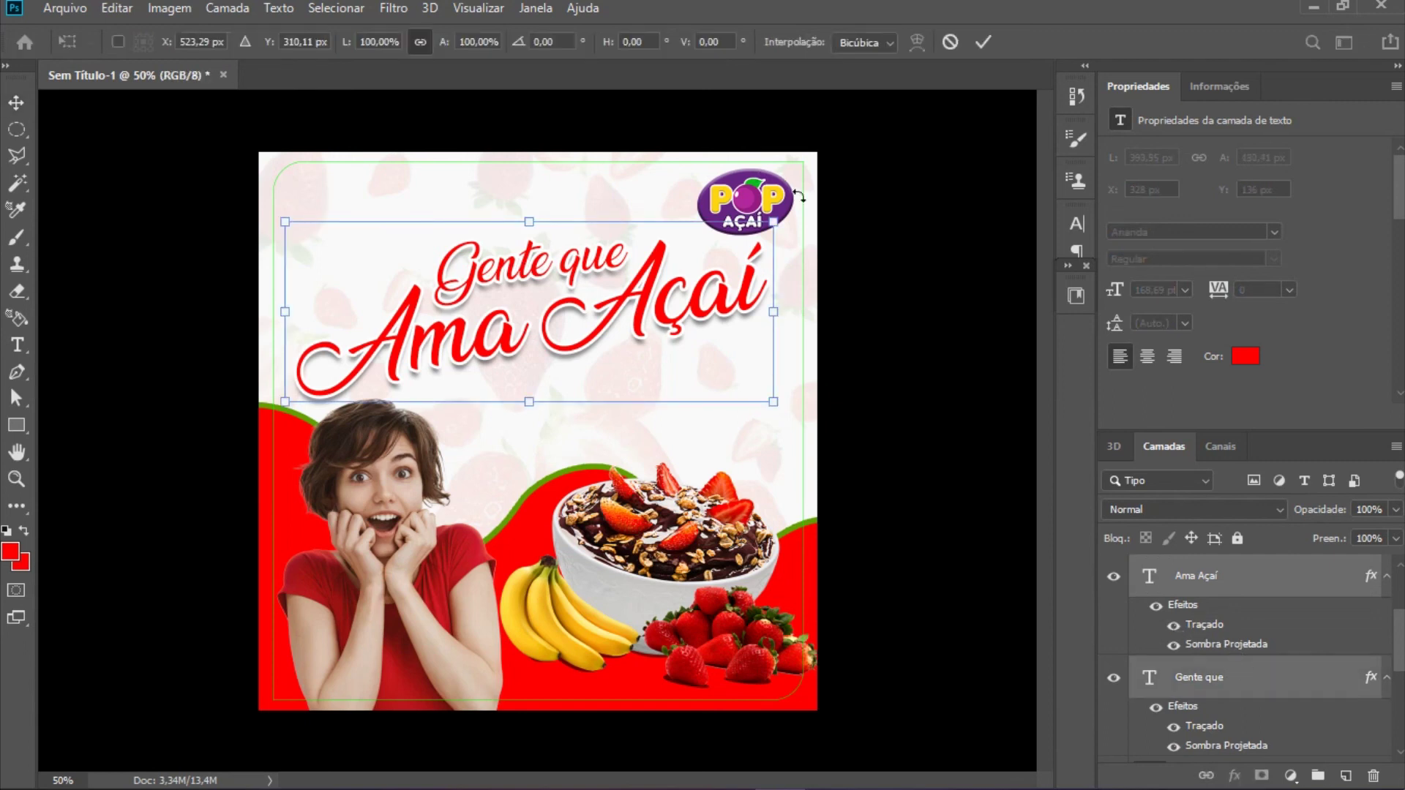
drag(799, 196, 811, 210)
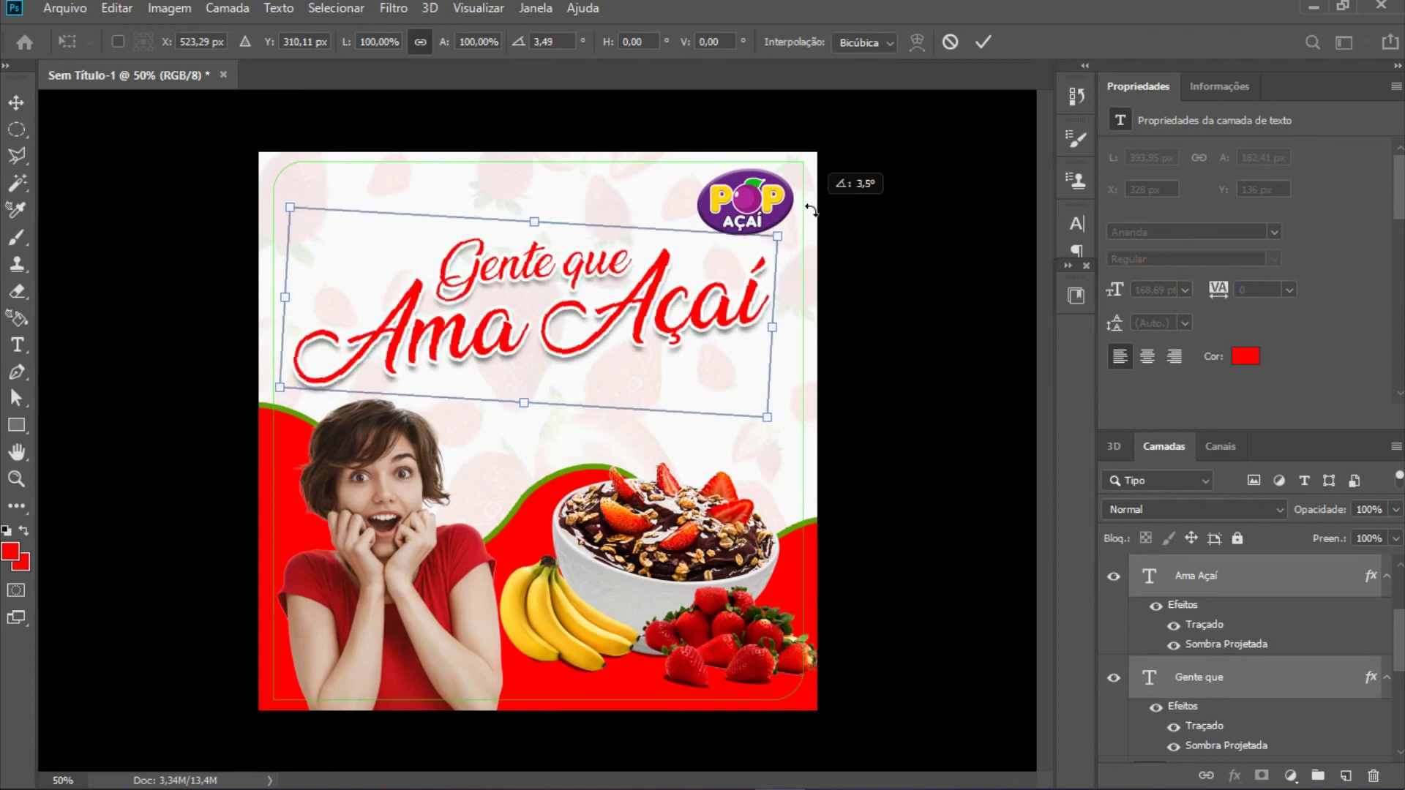
key(Down)
key(Down)
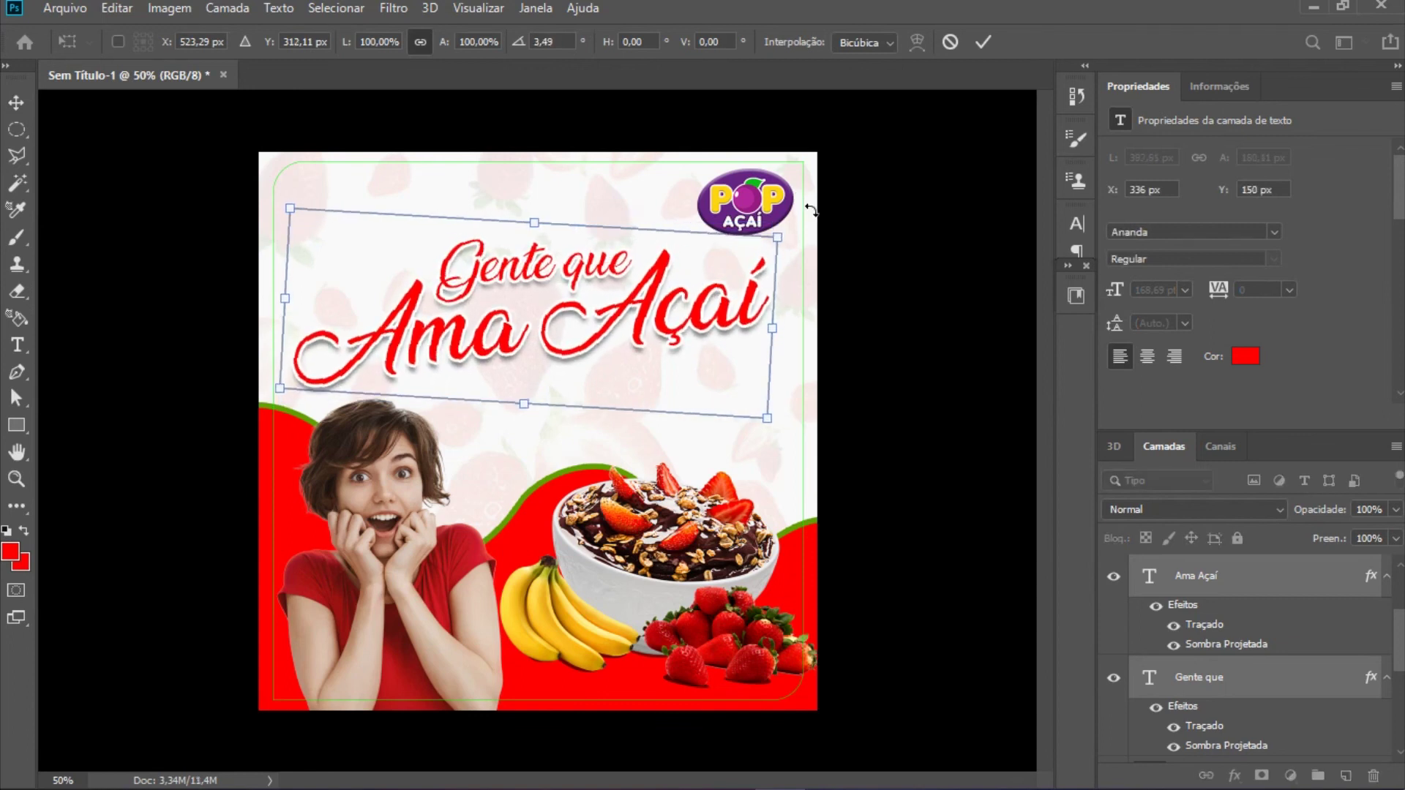
key(Return)
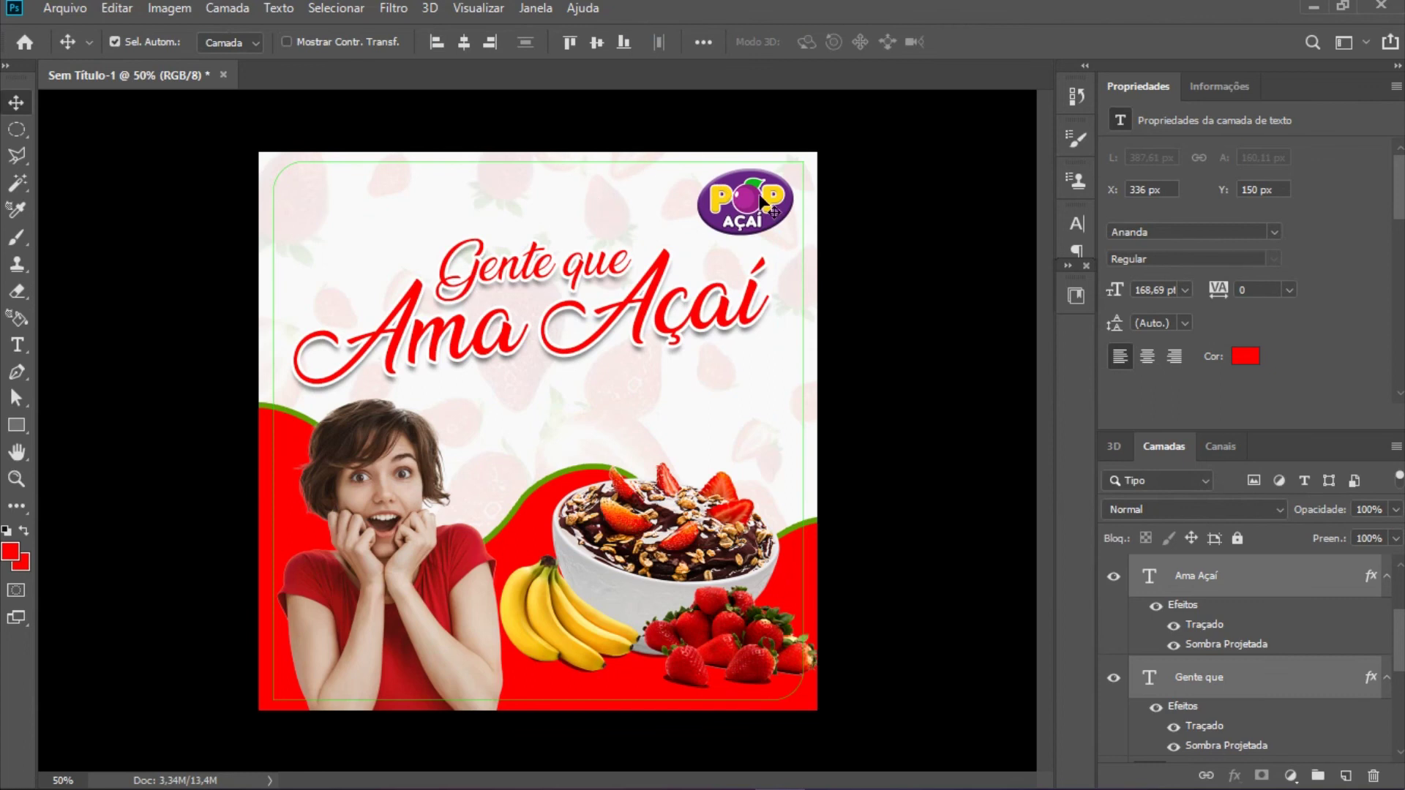
Step: Centre the Pop Açaí logo at the top, scaled to about 25%
mouse_move(754, 202)
mouse_down()
mouse_move(537, 193)
mouse_move(557, 190)
mouse_up()
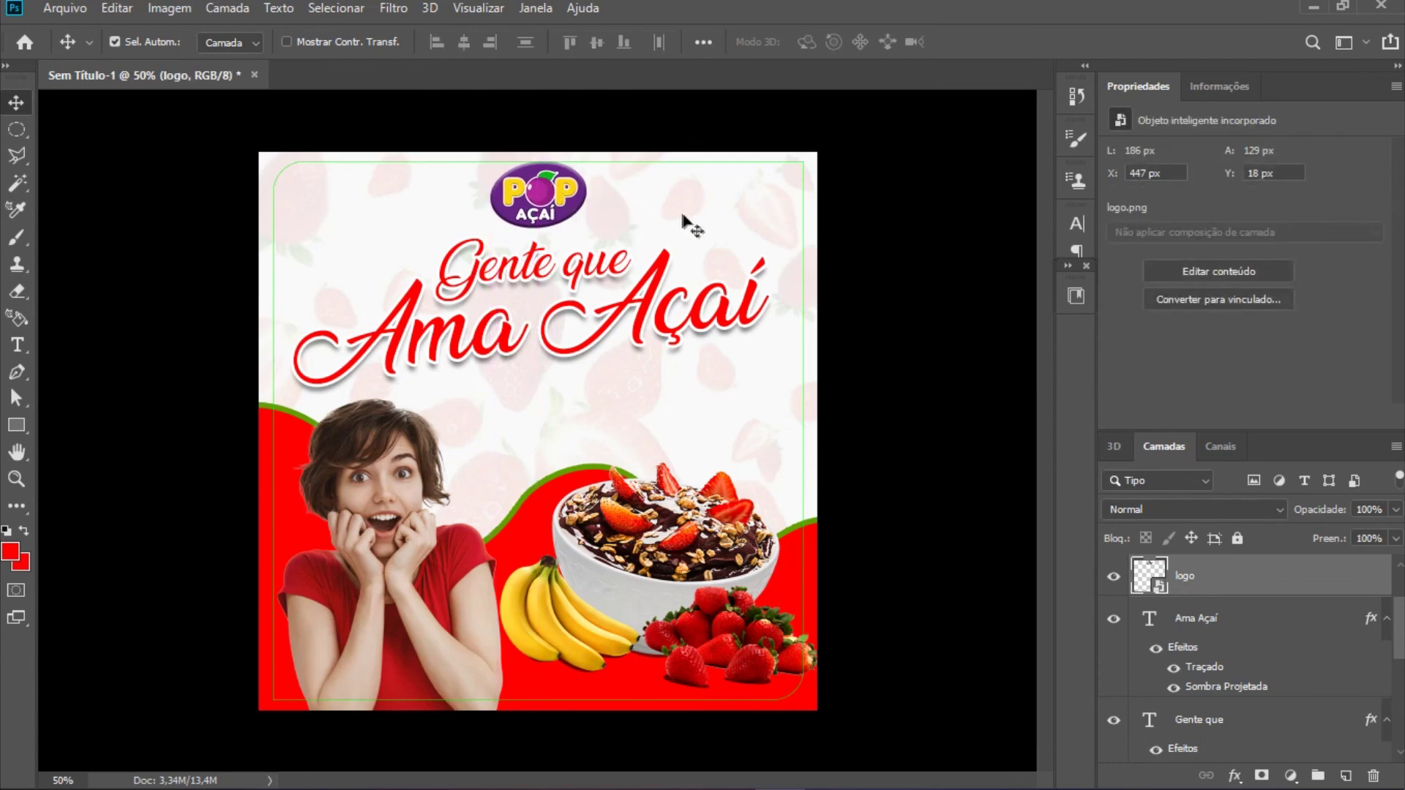
key(ctrl+t)
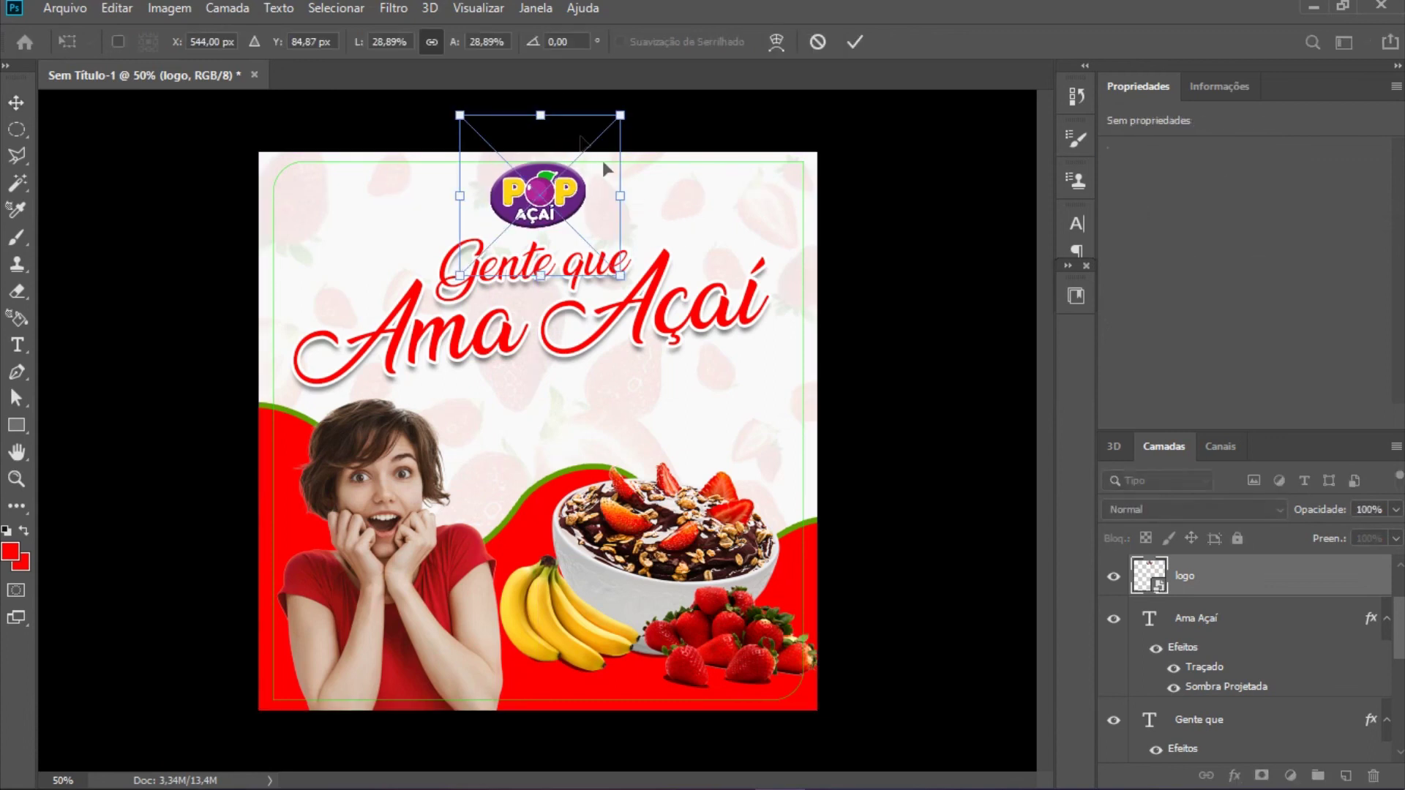
drag(540, 110, 539, 132)
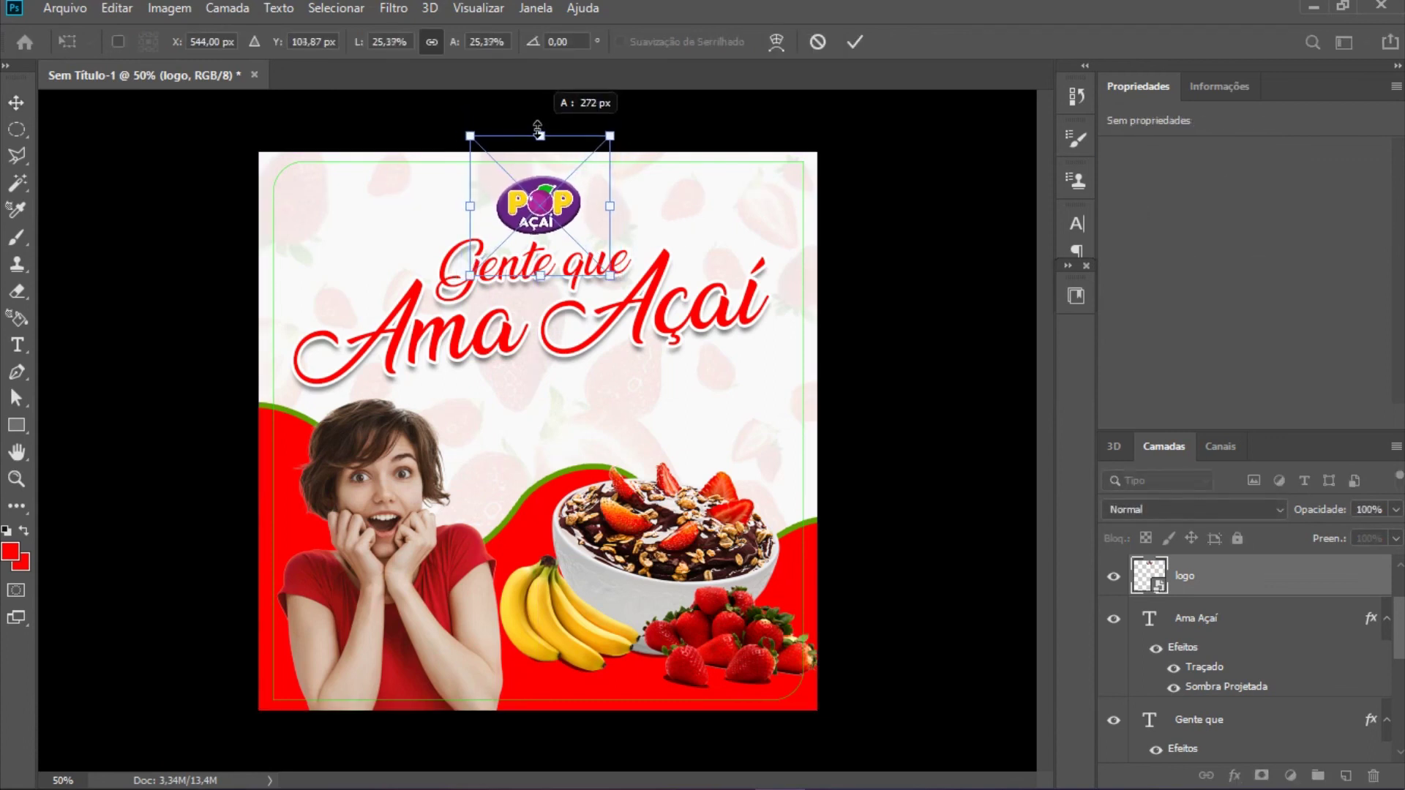
key(shift+Up)
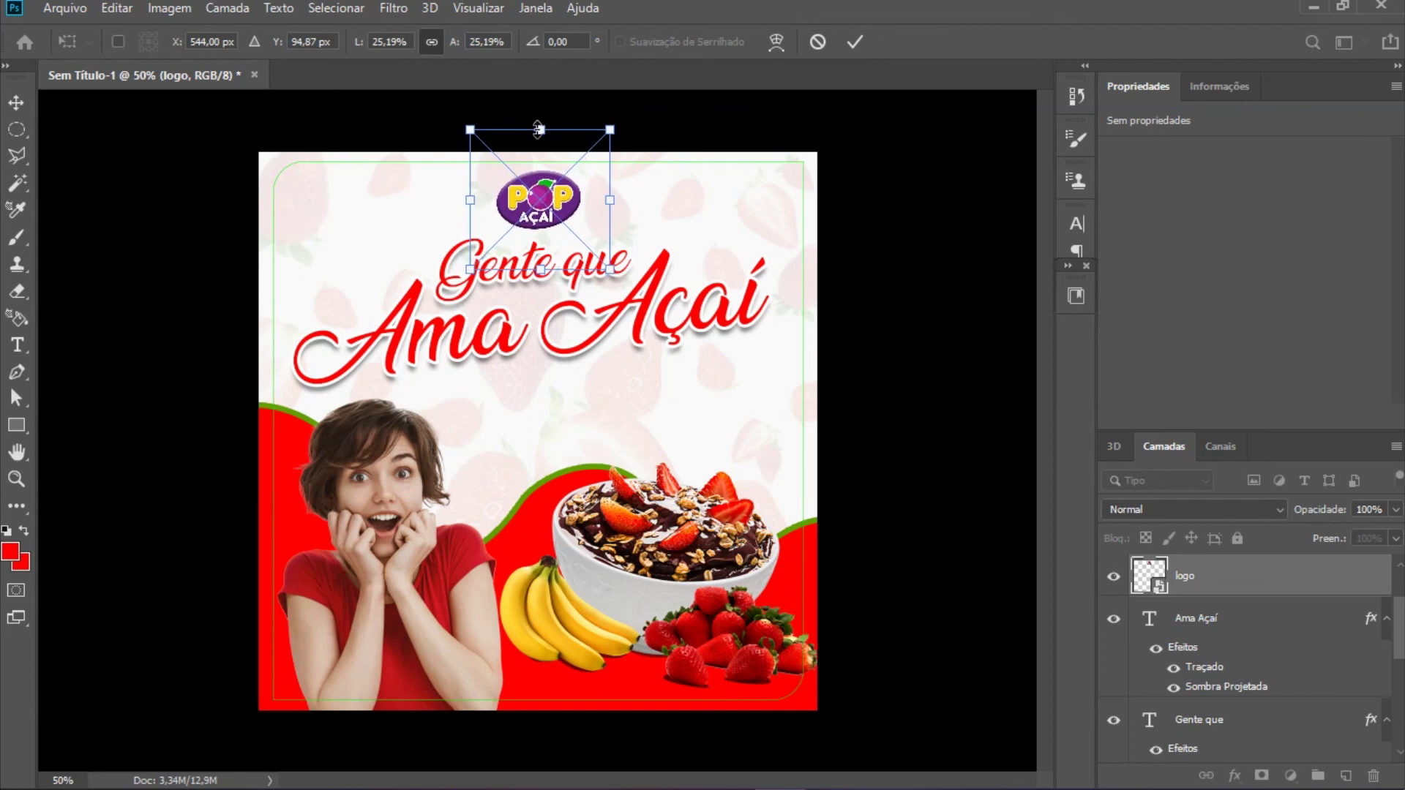
key(Up)
key(Up)
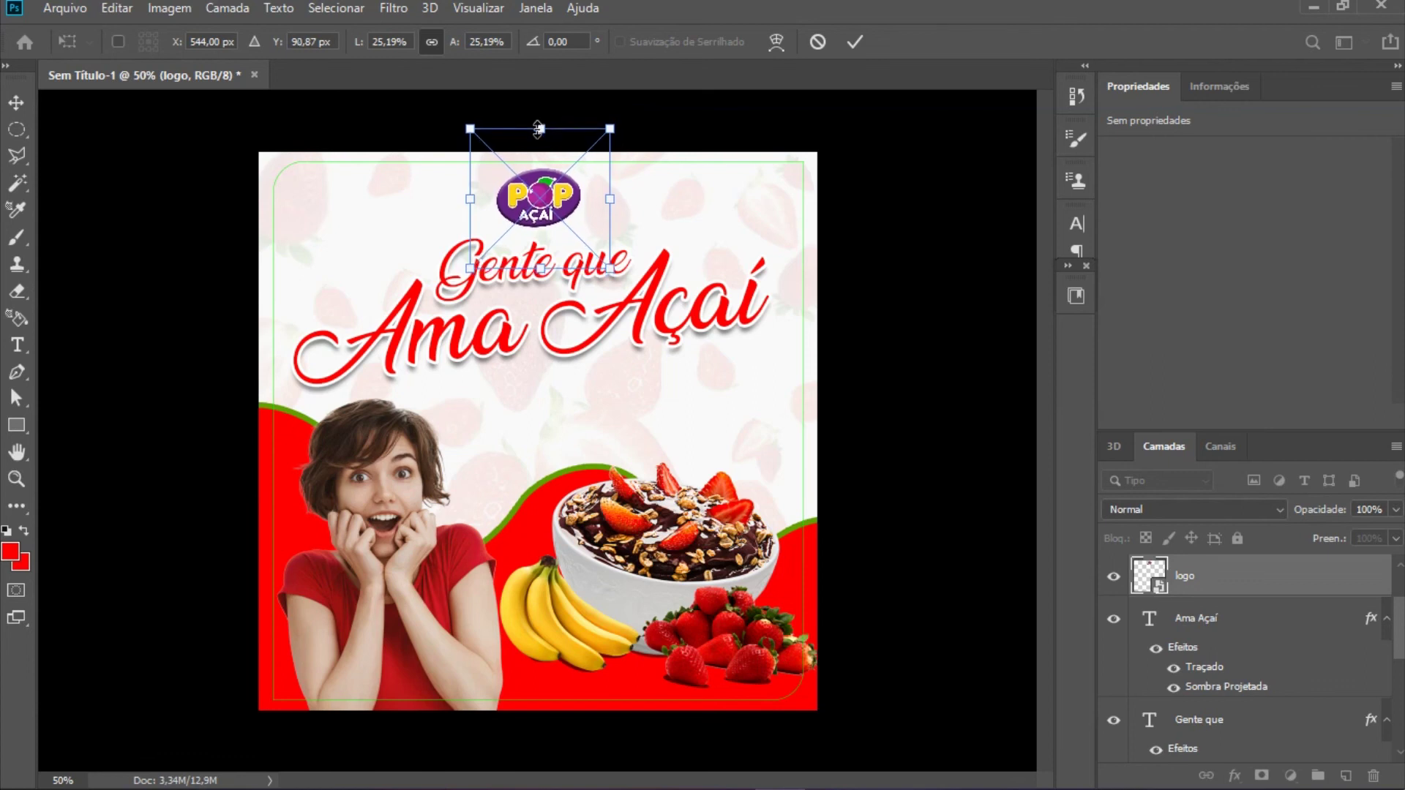
key(Return)
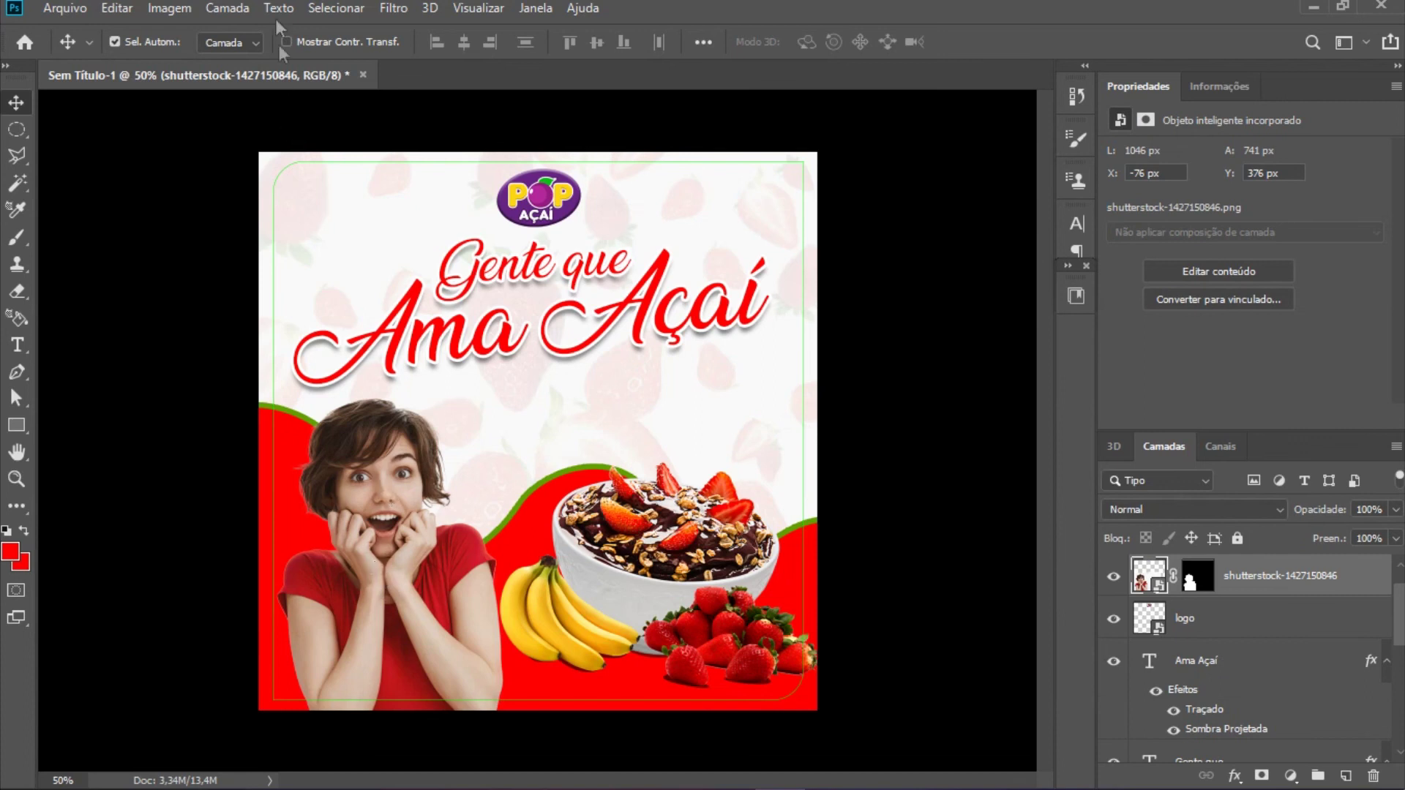
Step: Apply Imagem > Cor automática to the woman's photo
click(168, 6)
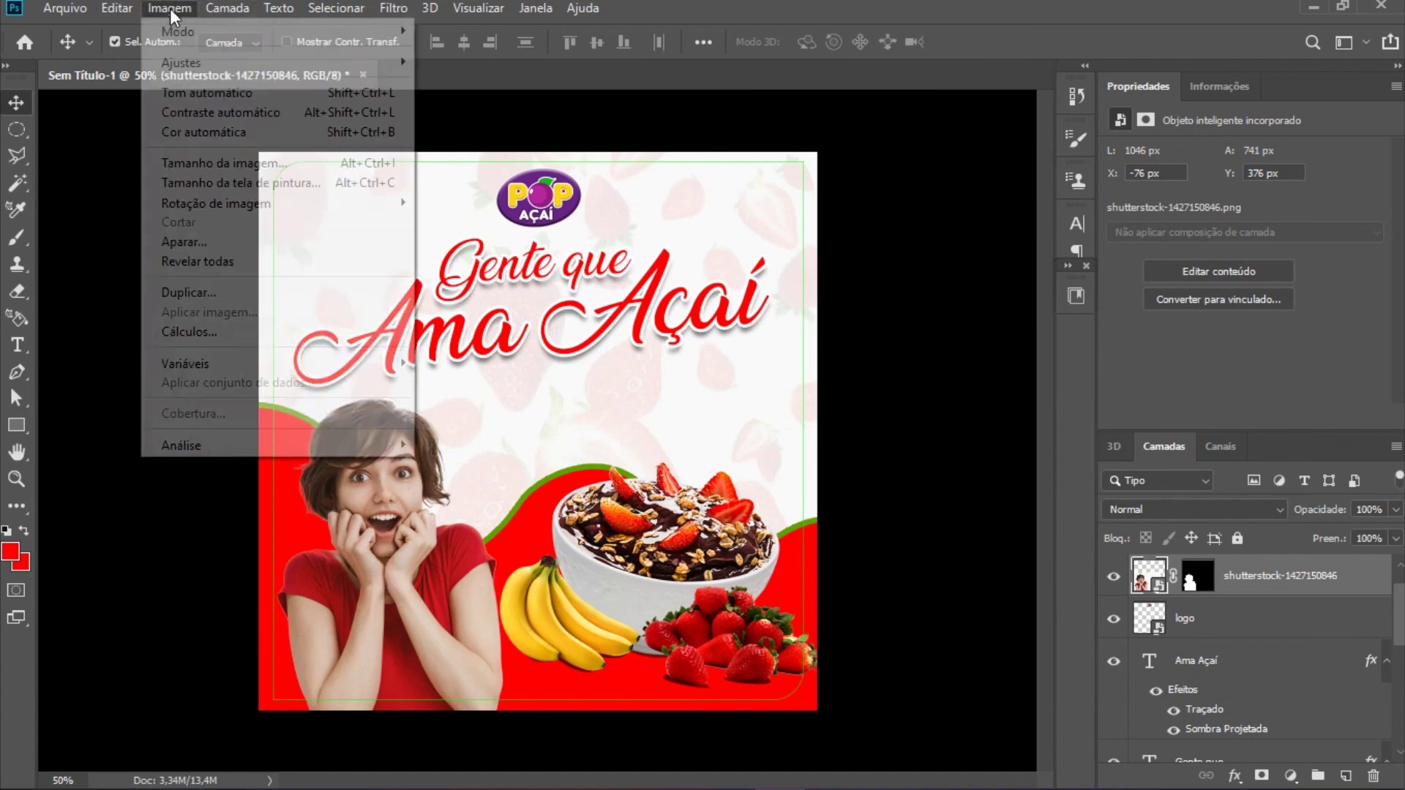
click(234, 147)
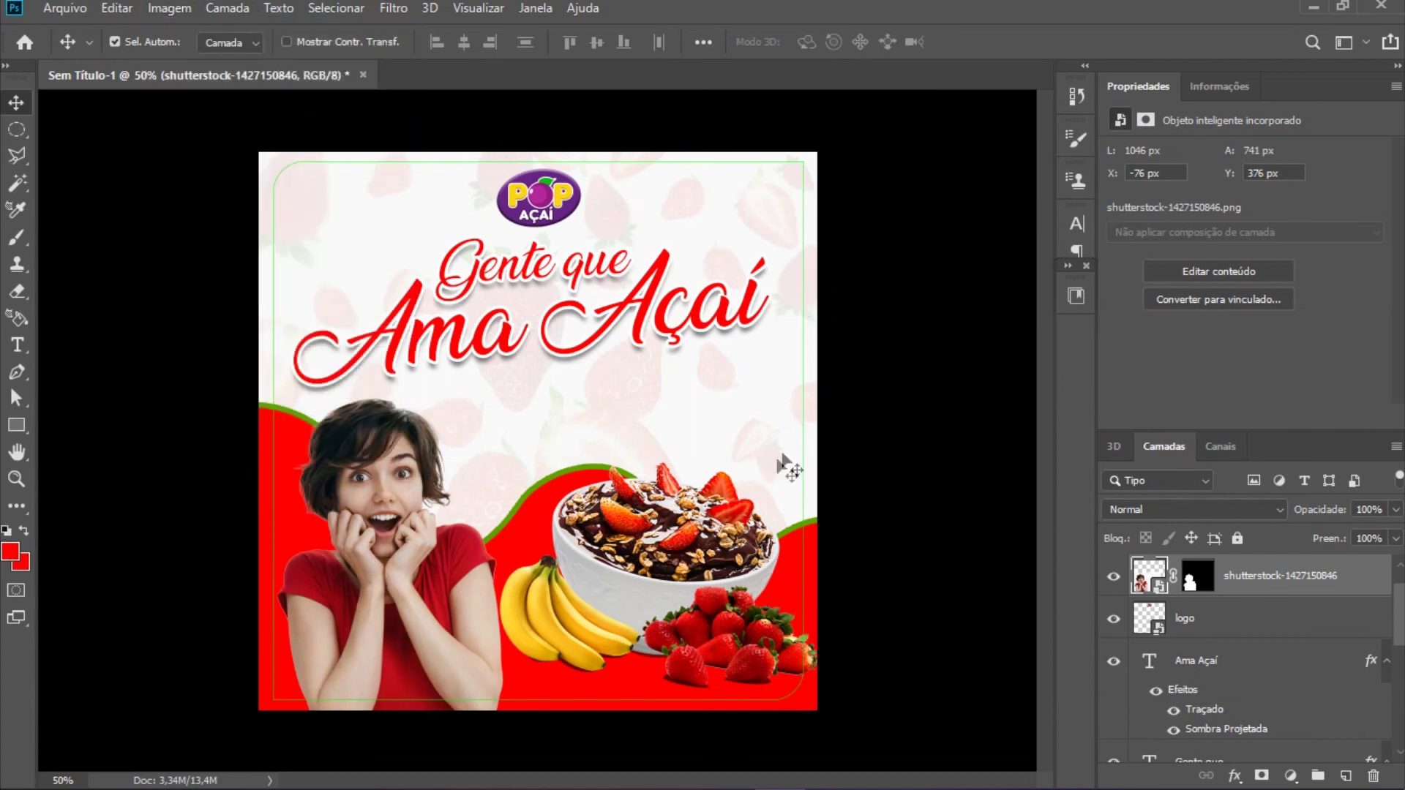